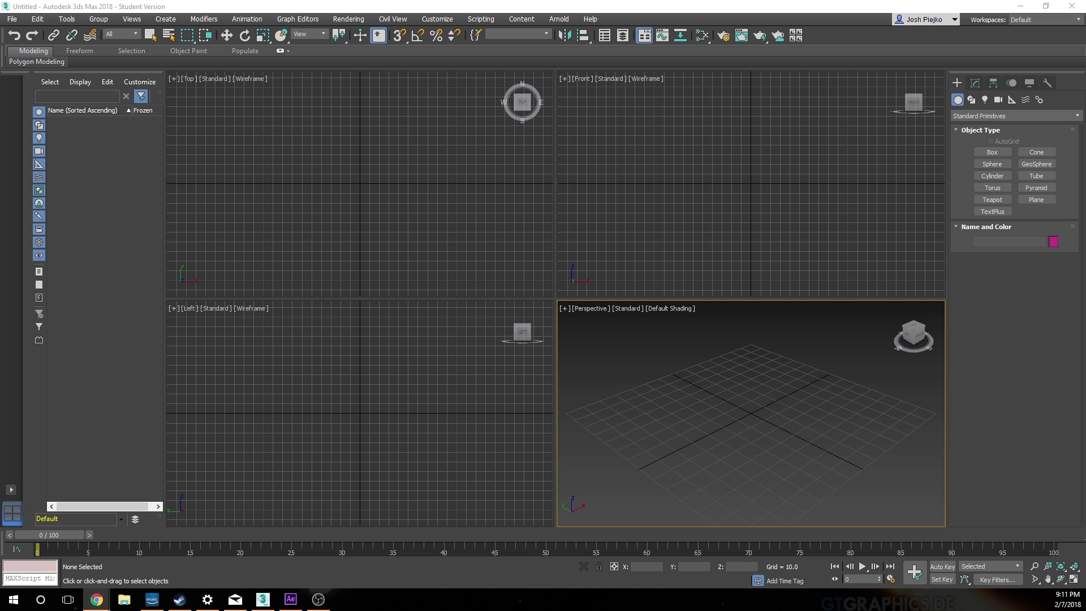
Step: Create a sphere with a radius of about 32 near the origin in the Top viewport
left_click(993, 153)
left_click(998, 165)
left_click_drag(351, 182, 373, 207)
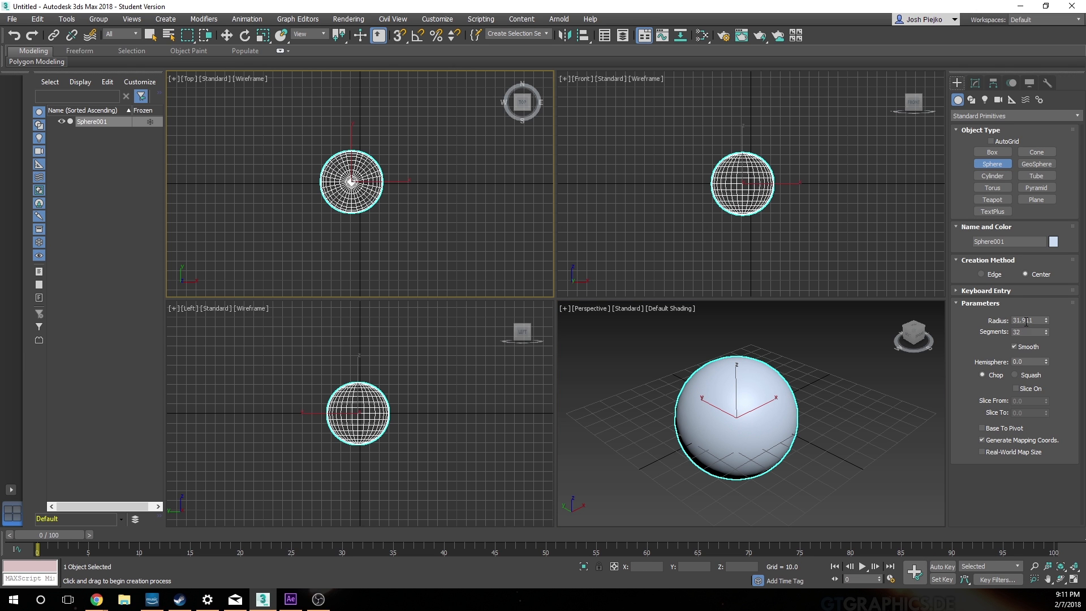
Step: Set the sphere's radius to 10 and its segments to 20
left_click_drag(1036, 320, 987, 319)
type("10")
key("Tab")
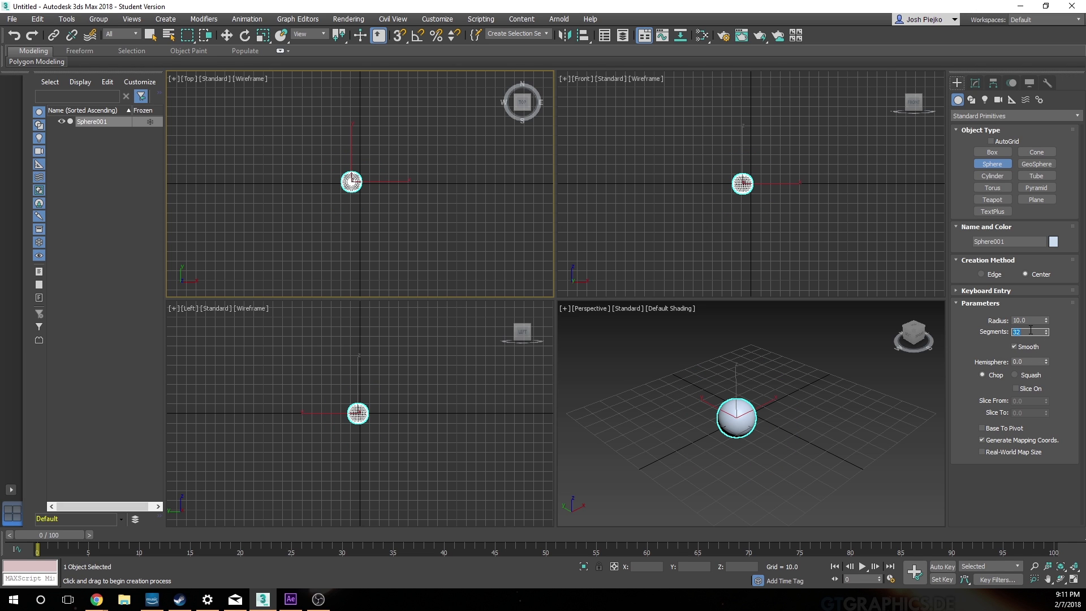
type("2")
key("Return")
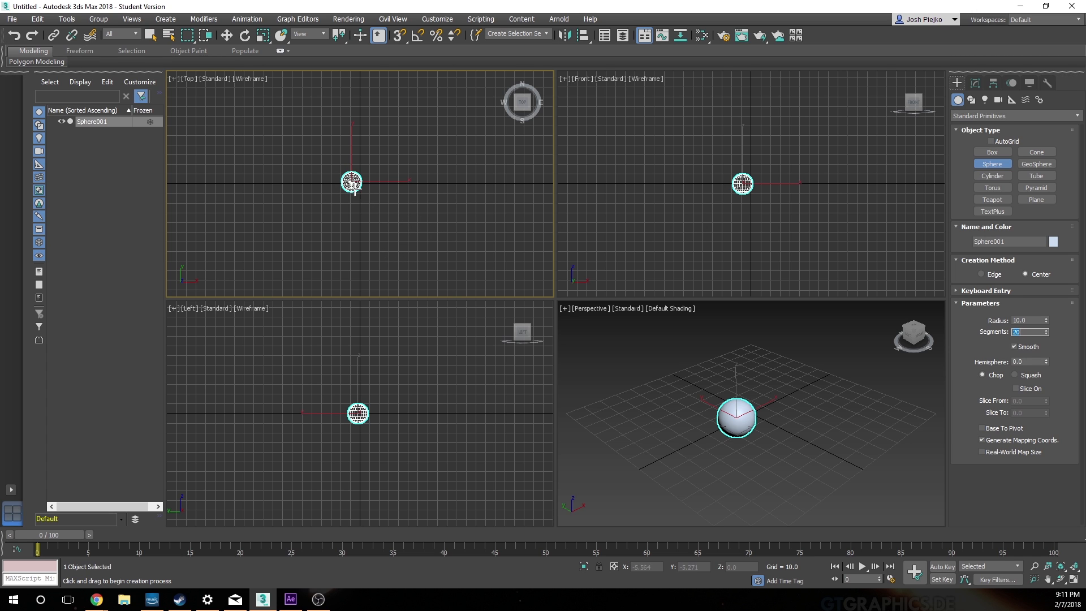
Step: Center the sphere on the world origin by setting its X and Y positions to 0
key("w")
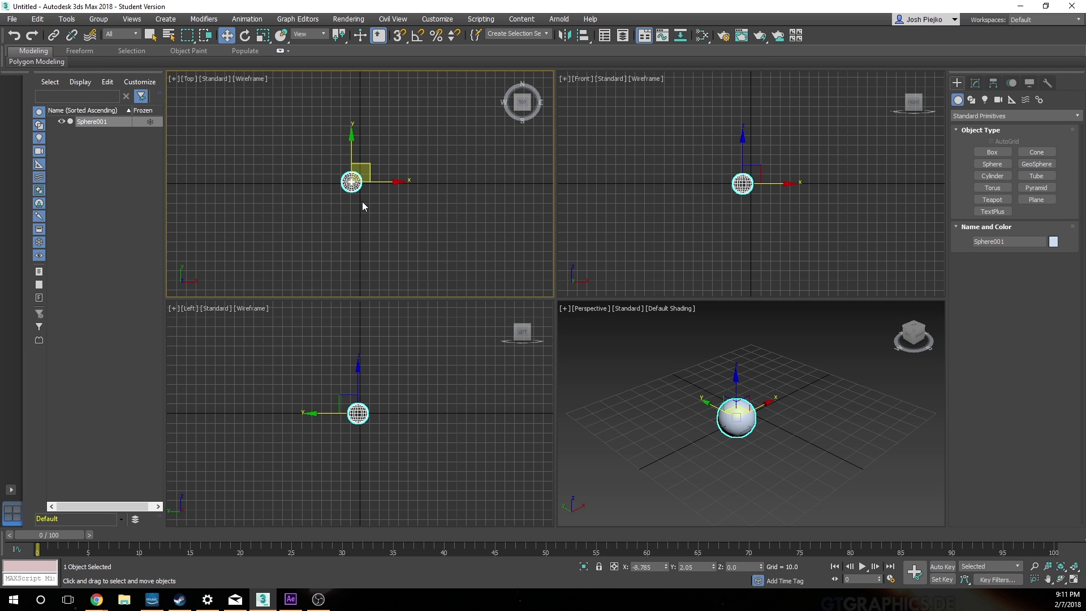
left_click(643, 567)
type("0")
key("Return")
left_click(702, 565)
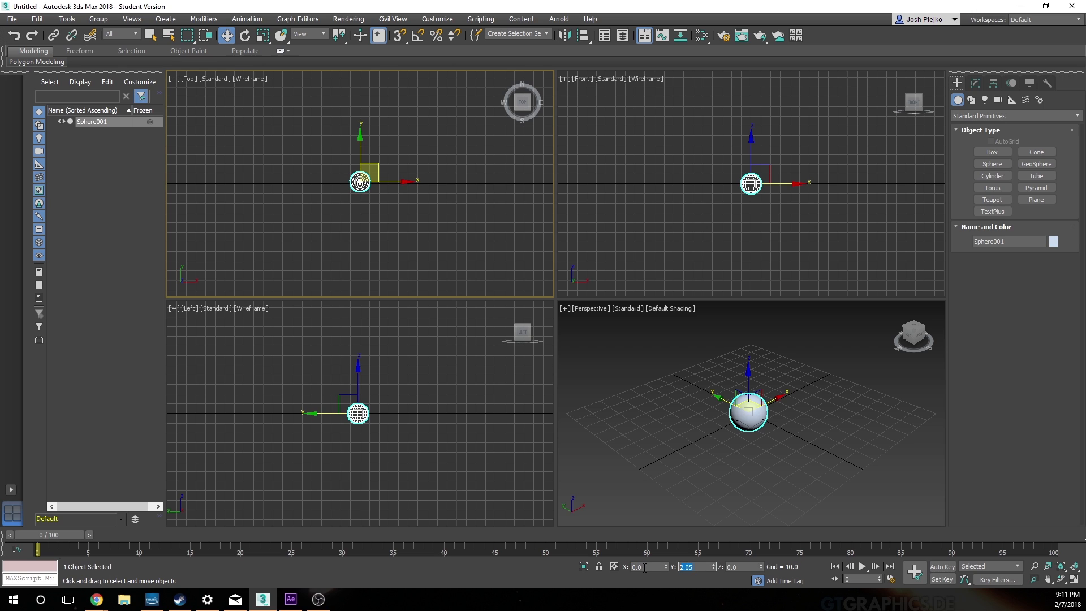
type("0")
key("Return")
key("Tab")
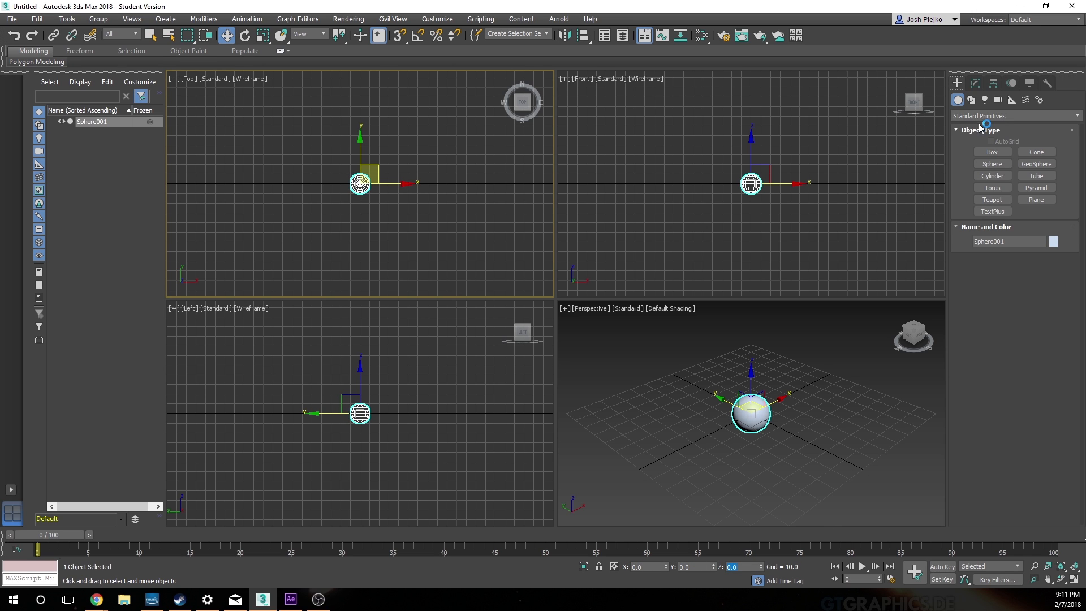
Step: Turn on Base To Pivot in the sphere's parameters and make the Front viewport active
left_click(975, 84)
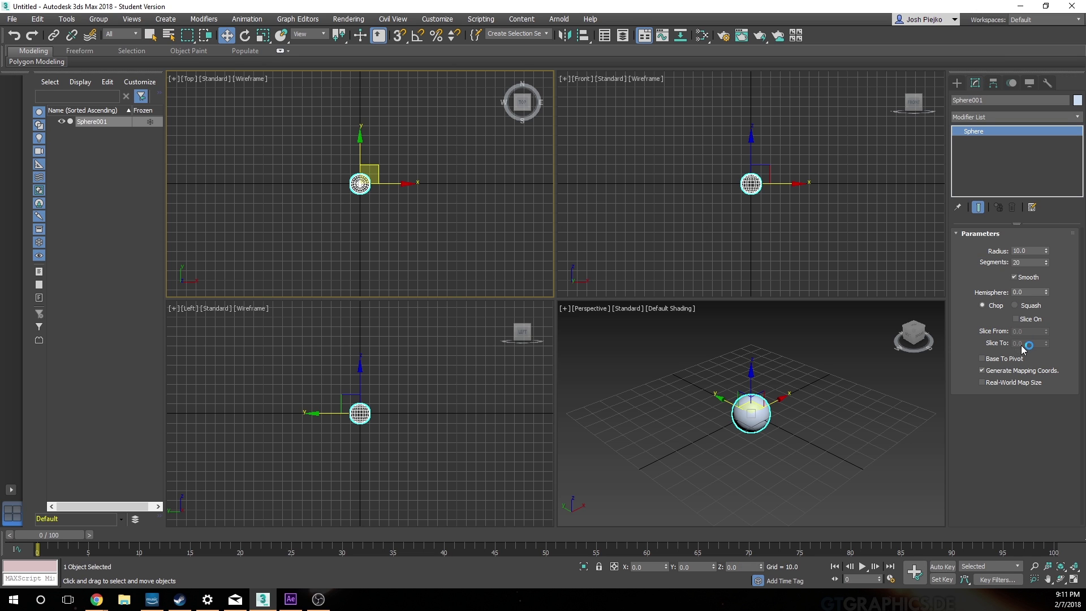
left_click(1004, 359)
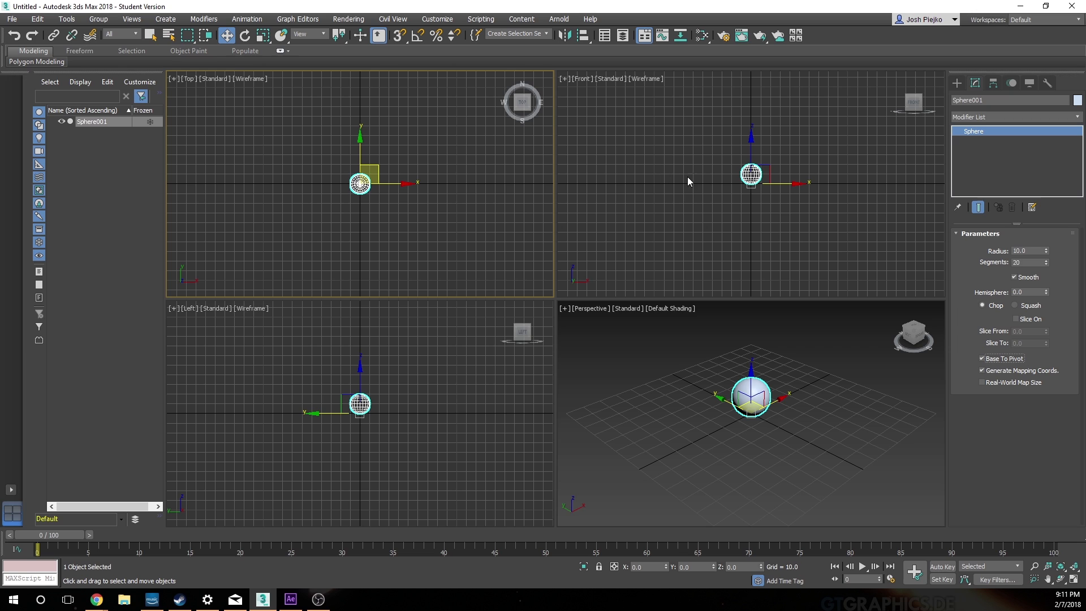
right_click(806, 215)
key("ctrl+z")
key("space")
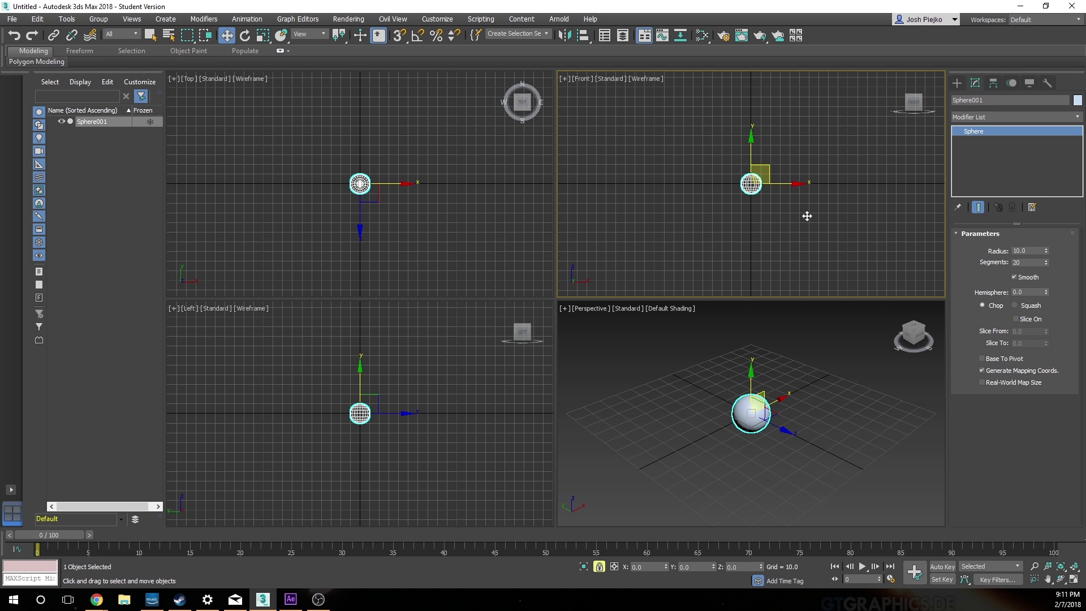
left_click(982, 358)
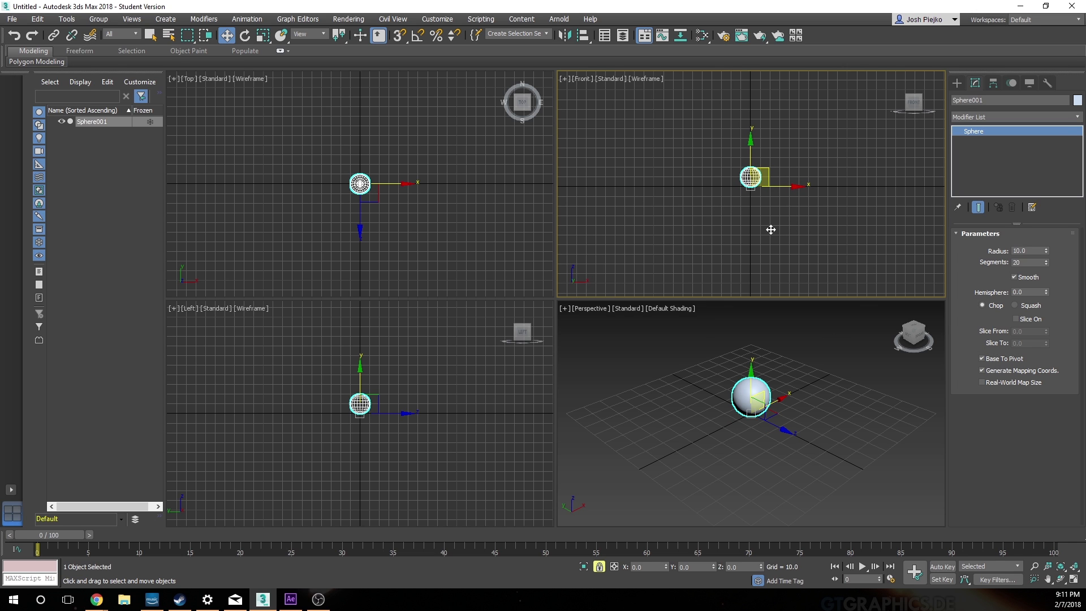
Step: Switch Base To Pivot off and back on while examining the sphere's pivot in the enlarged Front view
key("alt+w")
scroll(618, 294, "up", 5)
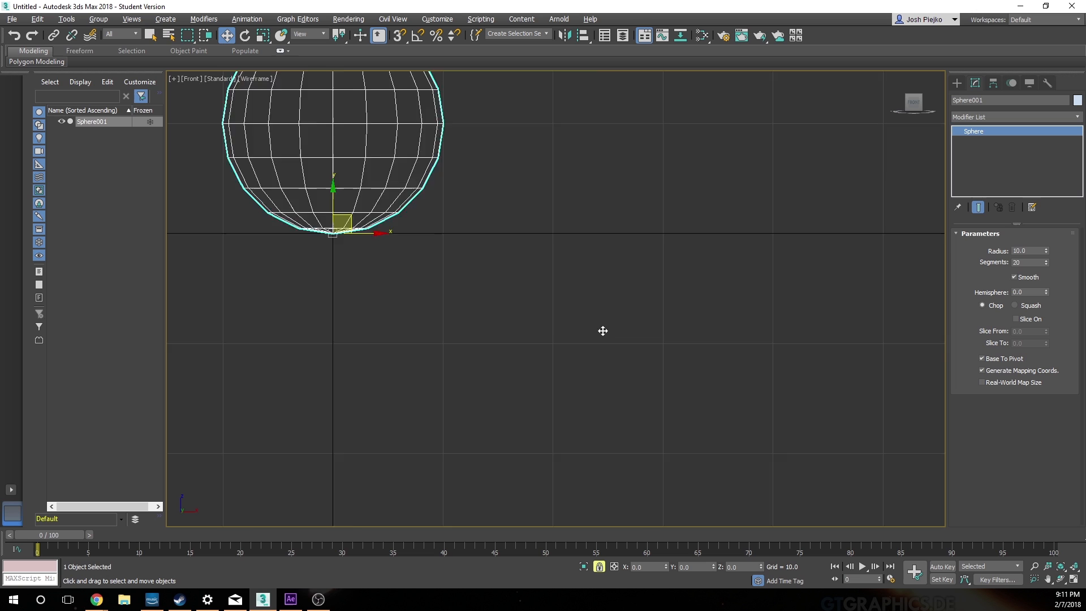
scroll(599, 328, "down", 2)
scroll(593, 321, "down", 2)
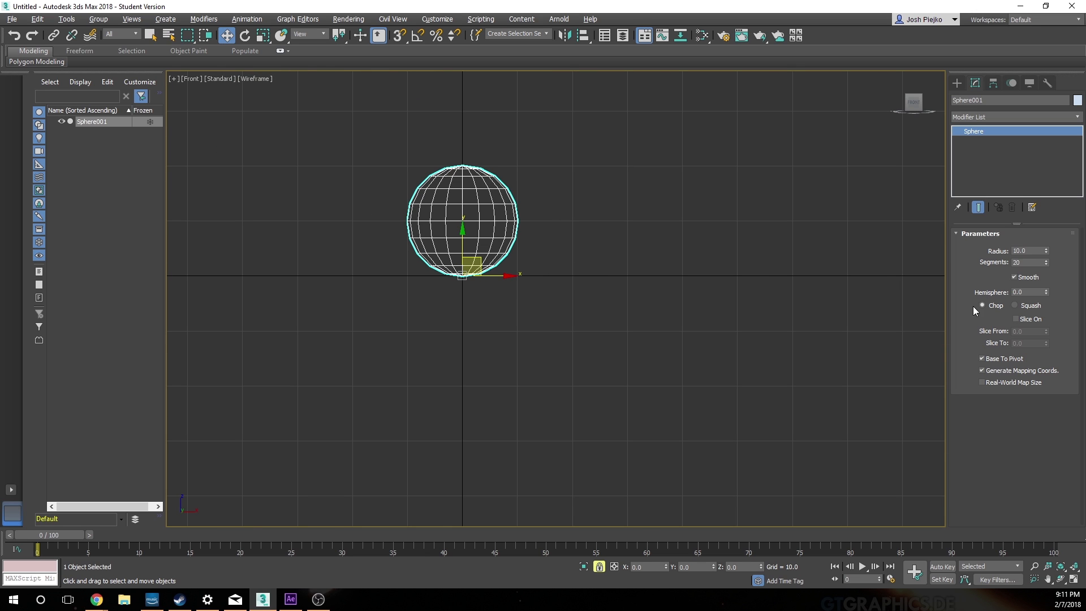
left_click(982, 358)
left_click(984, 359)
key("alt+w")
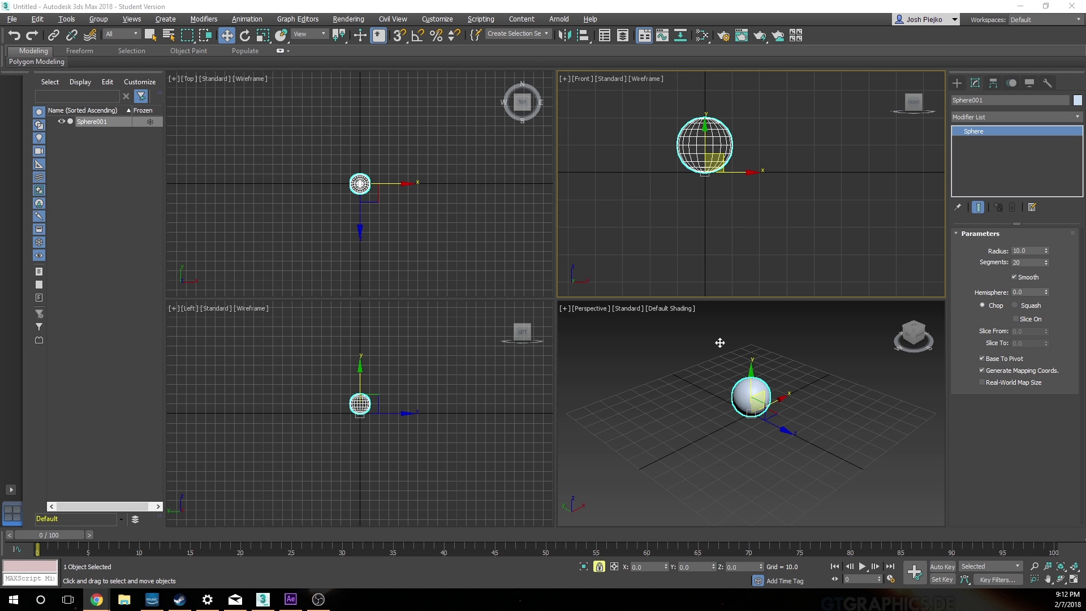
Step: Enable Set Key mode in the maximized Front view and set a key for the sphere at frame 0
right_click(701, 381)
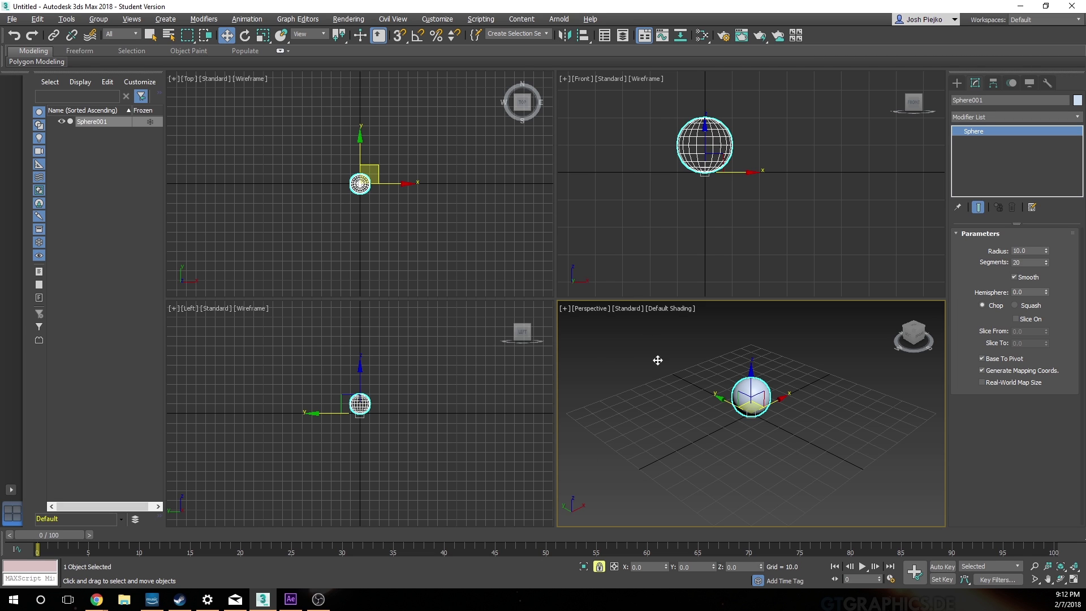
right_click(664, 203)
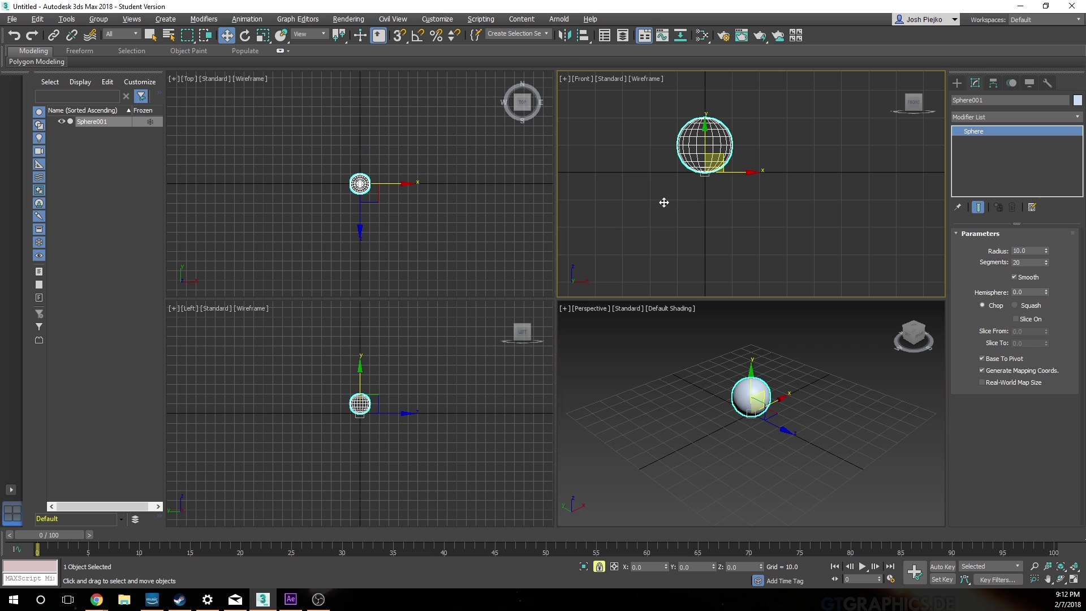
key("alt+w")
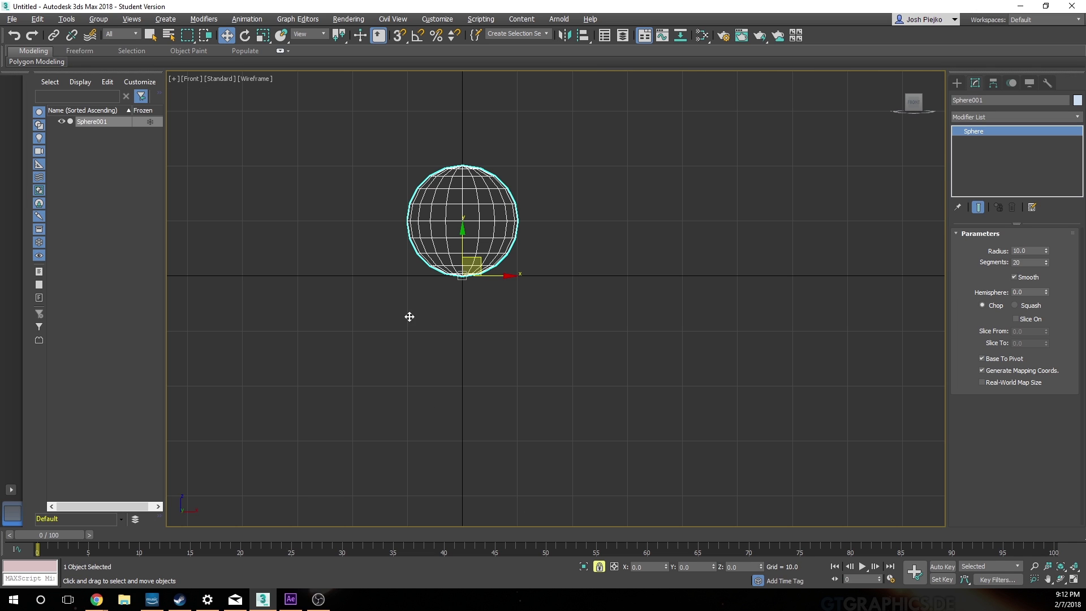
middle_click_drag(369, 300, 468, 412)
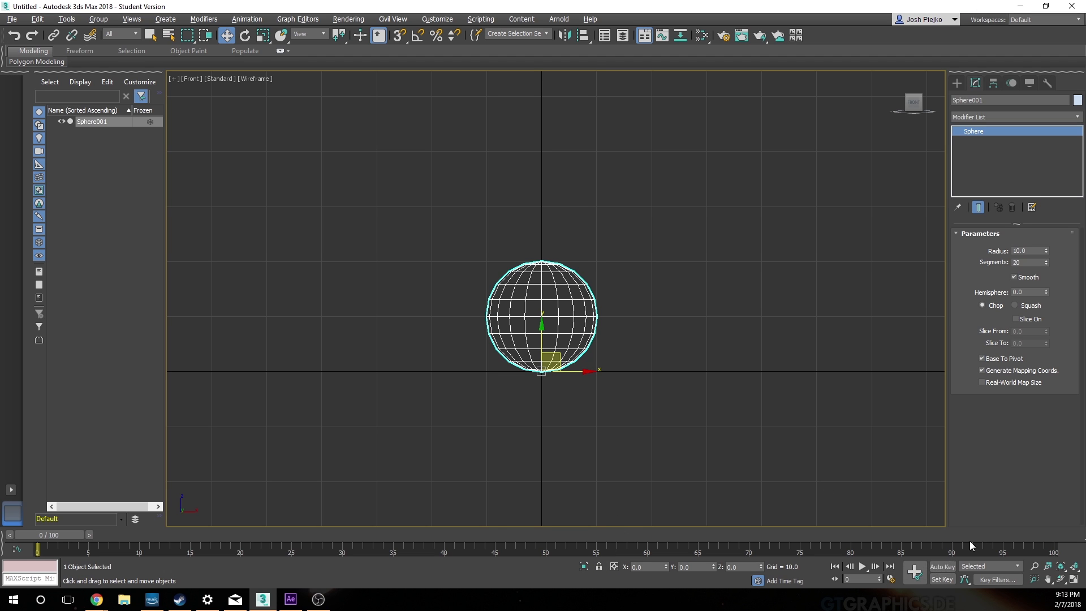
left_click(941, 579)
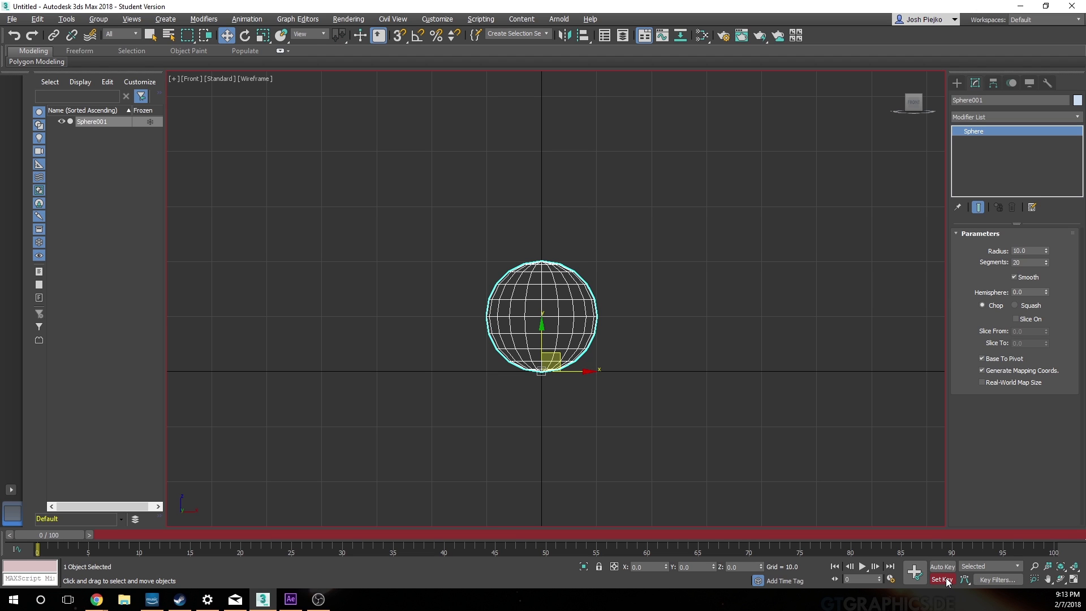
left_click(915, 573)
left_click(914, 573)
Step: Go to frame 15 and set the Move tool's reference coordinate system to World
left_click_drag(60, 535, 211, 538)
key("w")
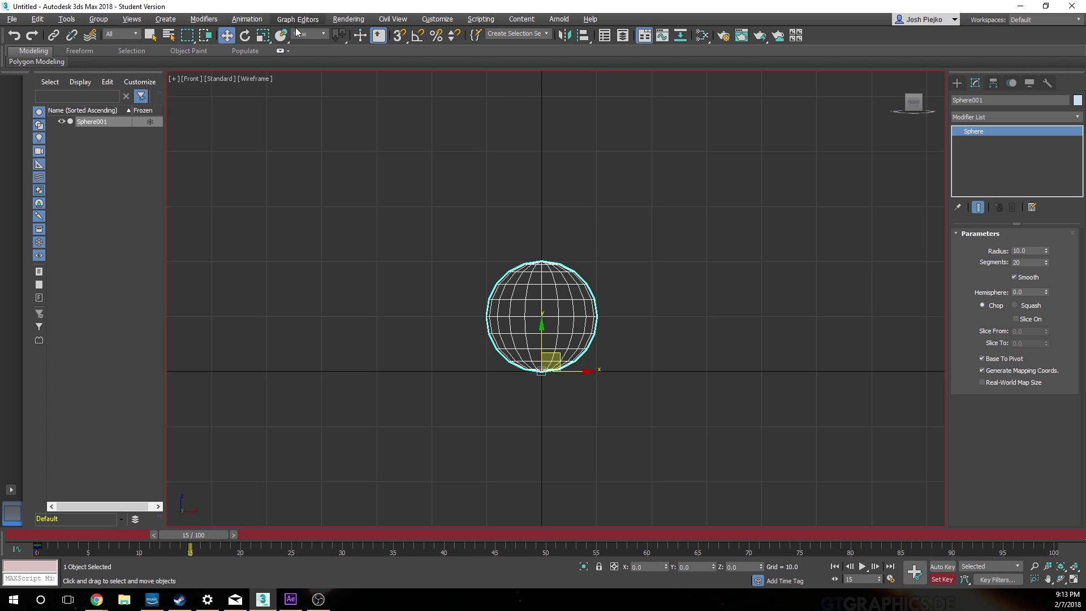
left_click(316, 34)
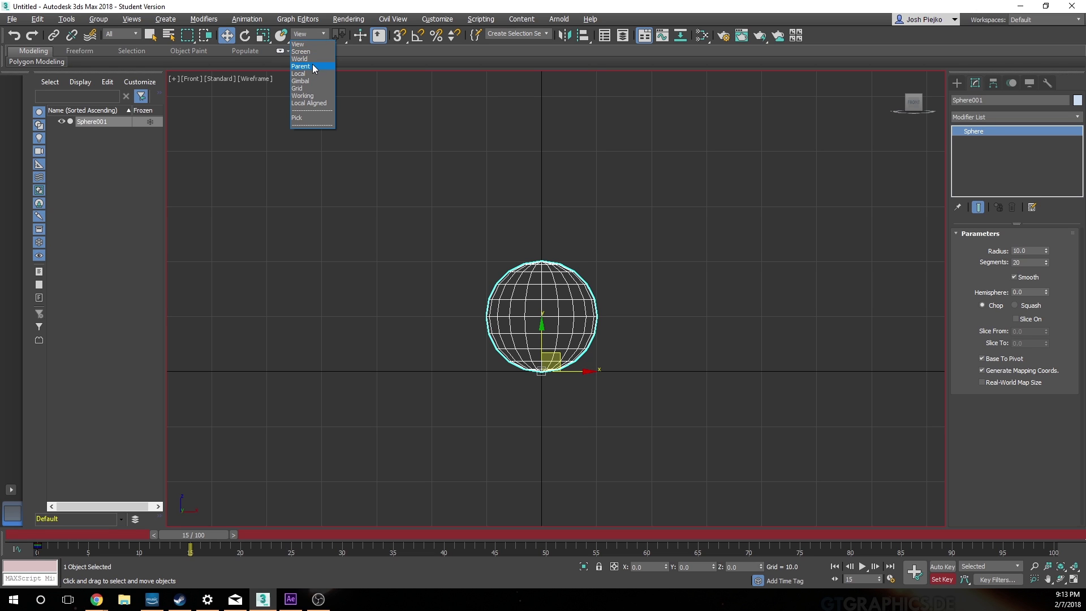
left_click(310, 60)
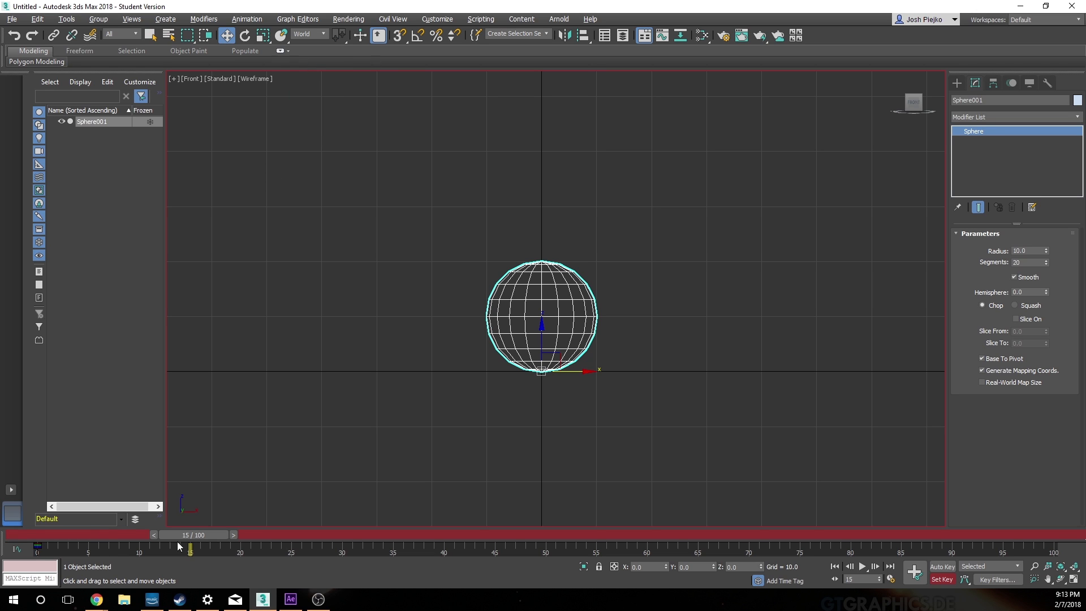
Step: Rewind to frame 0, return to frame 15 and reselect the World reference coordinate system
left_click_drag(179, 535, 37, 535)
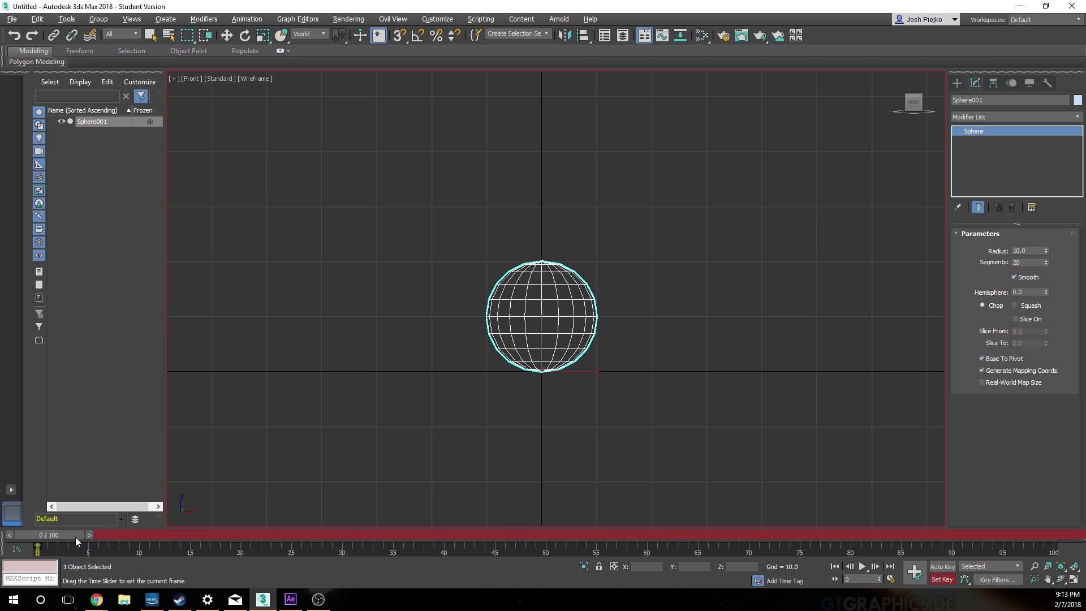
left_click_drag(76, 537, 220, 531)
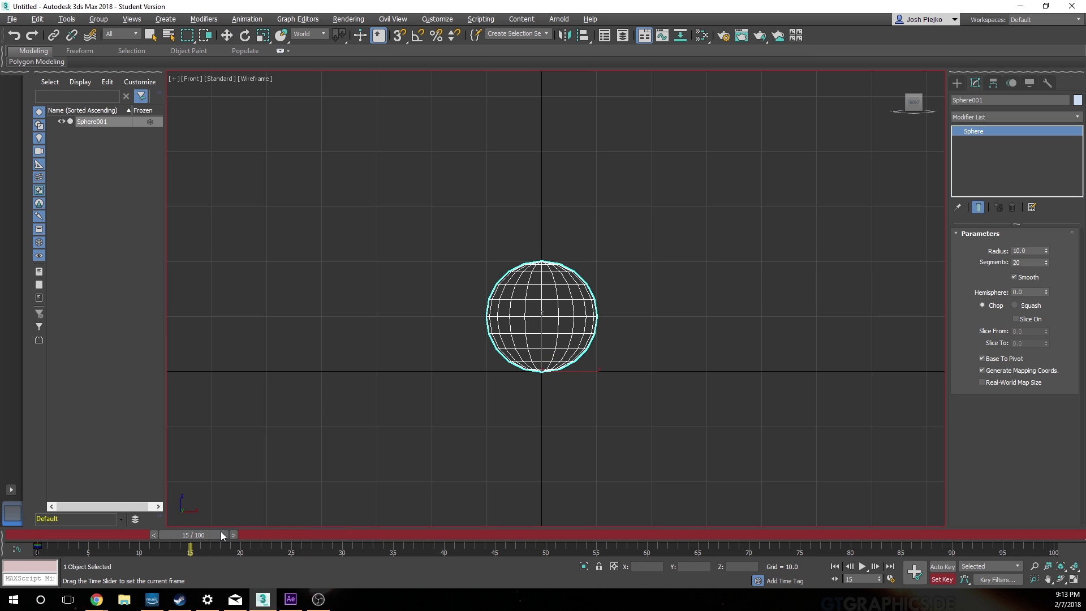
key("w")
left_click(325, 34)
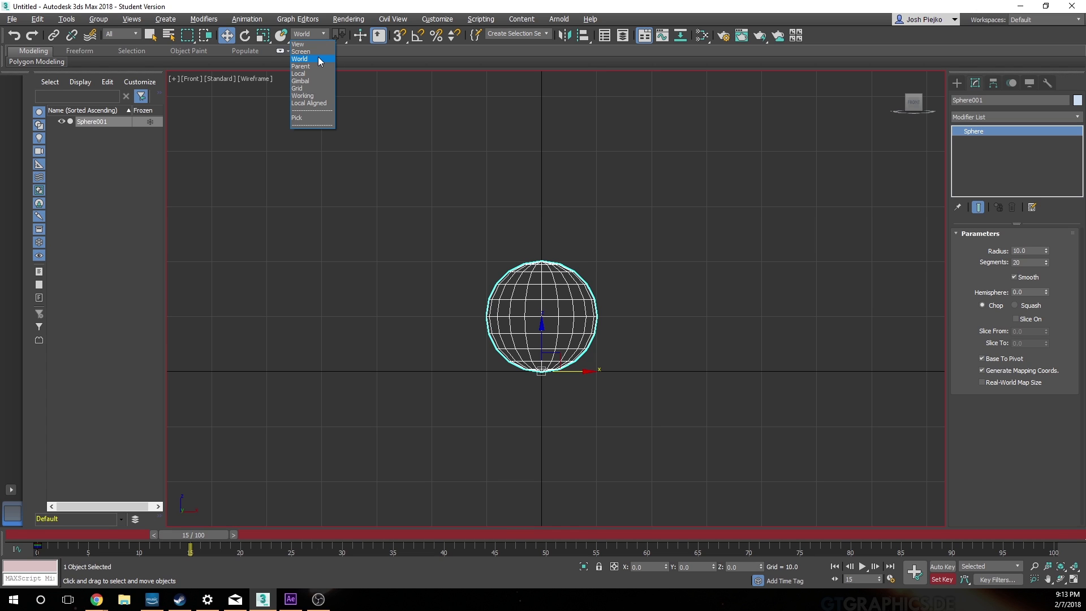
left_click(319, 58)
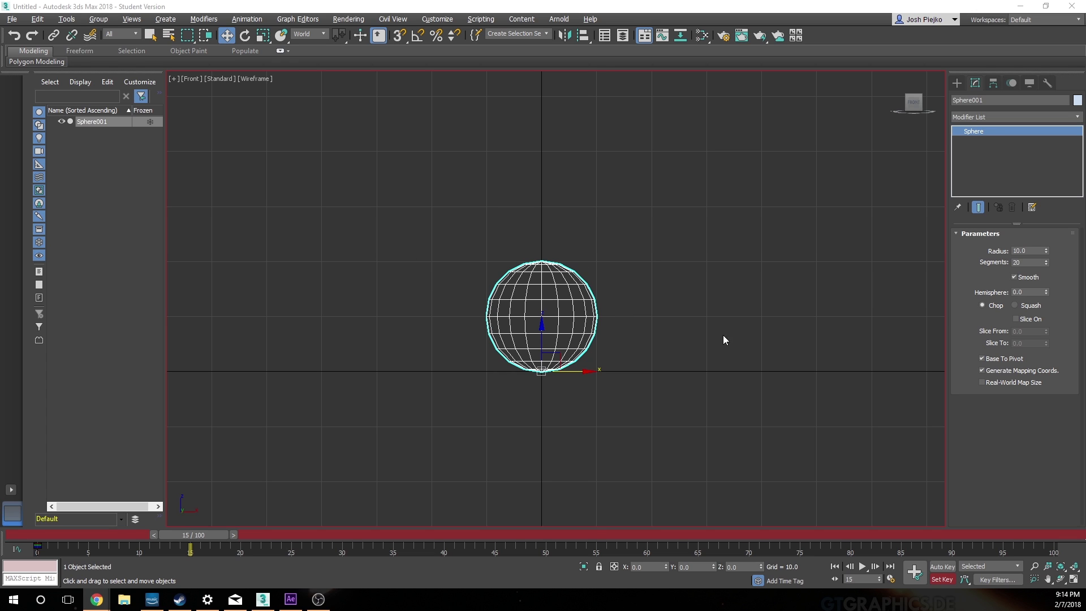
Step: Raise the sphere to Z 50 at frame 15 and set a key for that position
double_click(744, 566)
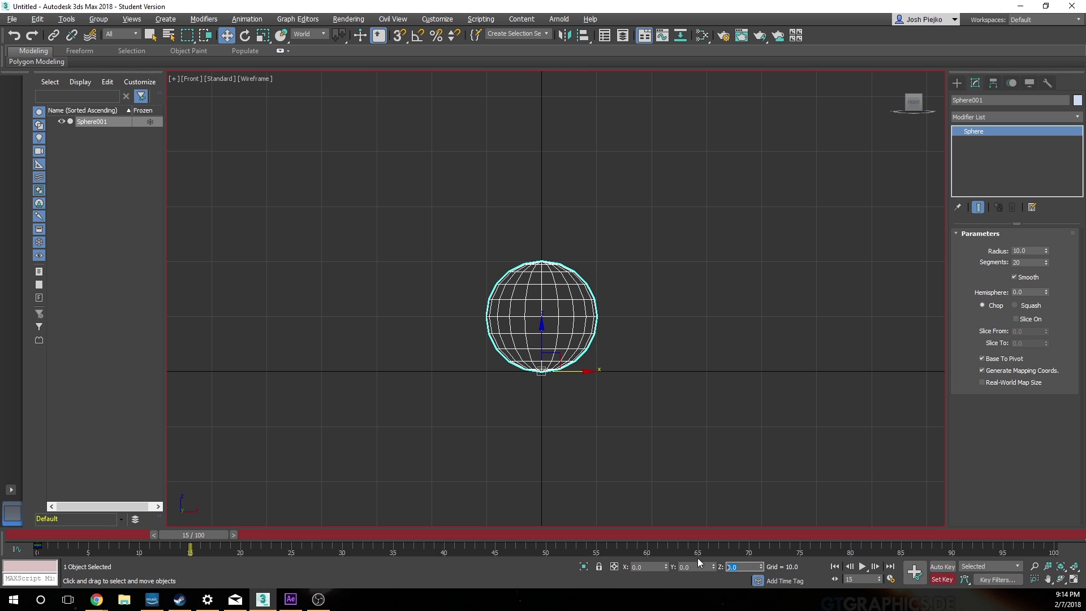
type("50")
key("Return")
scroll(738, 192, "down", 4)
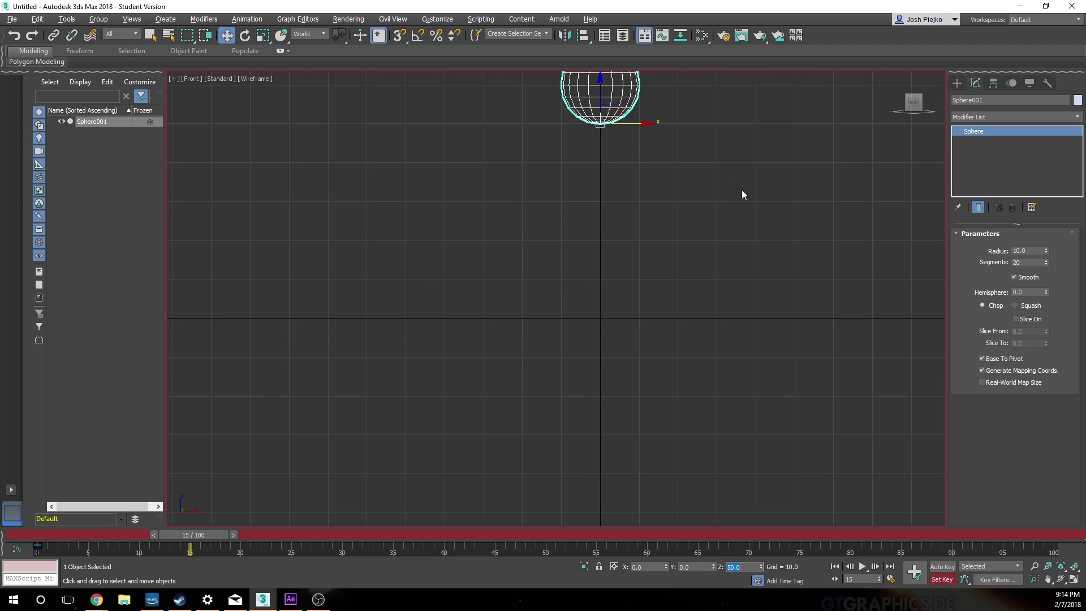
middle_click_drag(724, 197, 660, 332)
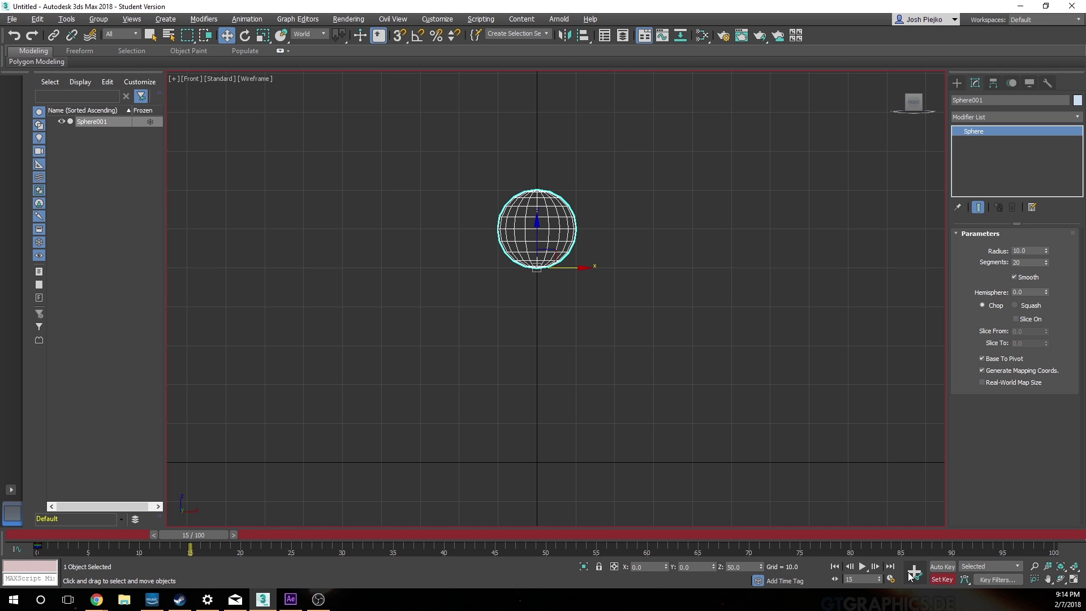
Step: Copy the sphere's ground-position key from frame 0 to frame 30
left_click_drag(207, 537, 340, 536)
key("w")
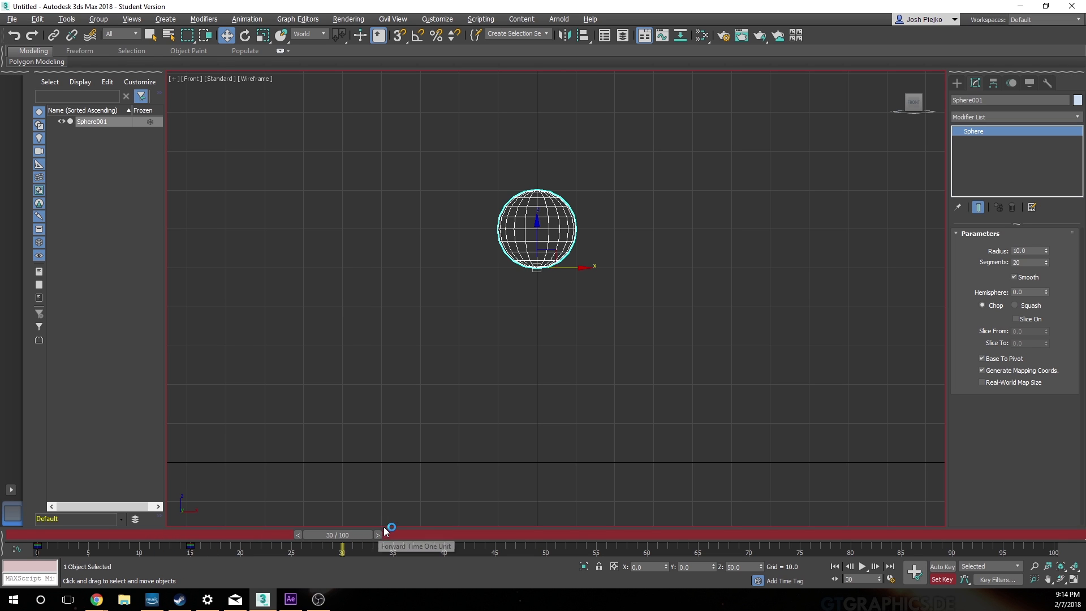
left_click(37, 546)
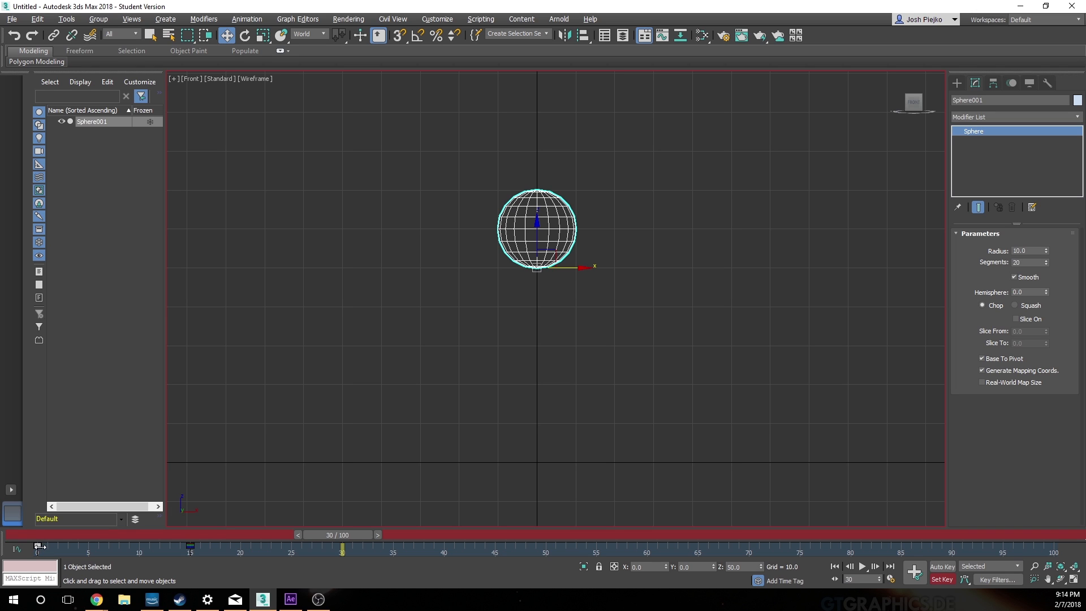
left_click_drag(38, 546, 16, 569, "shift")
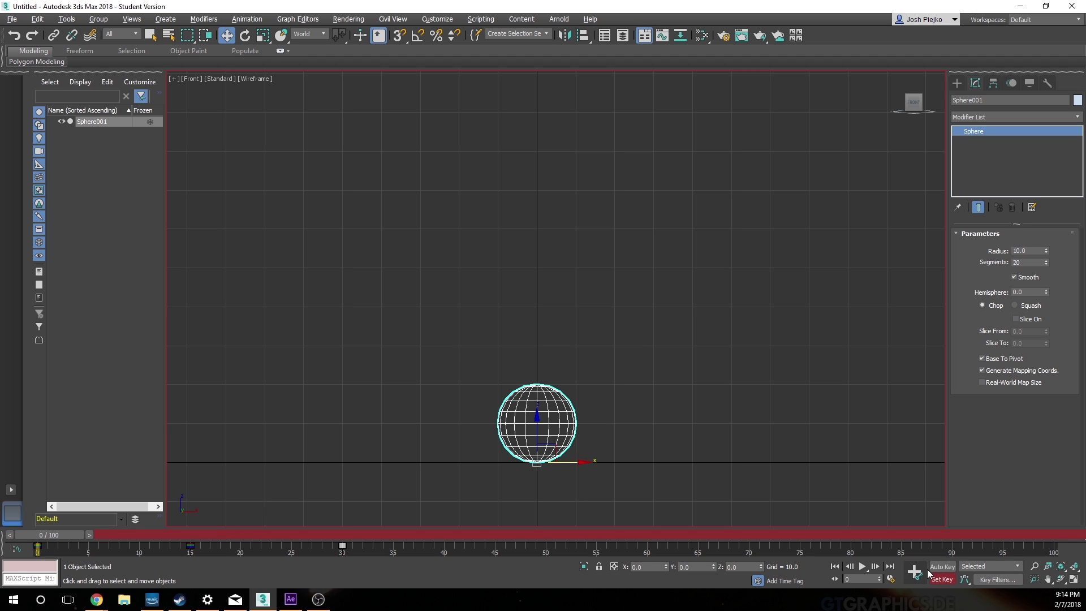
Step: Play the bounce animation to check the motion, stop playback and return to frame 0
left_click(863, 567)
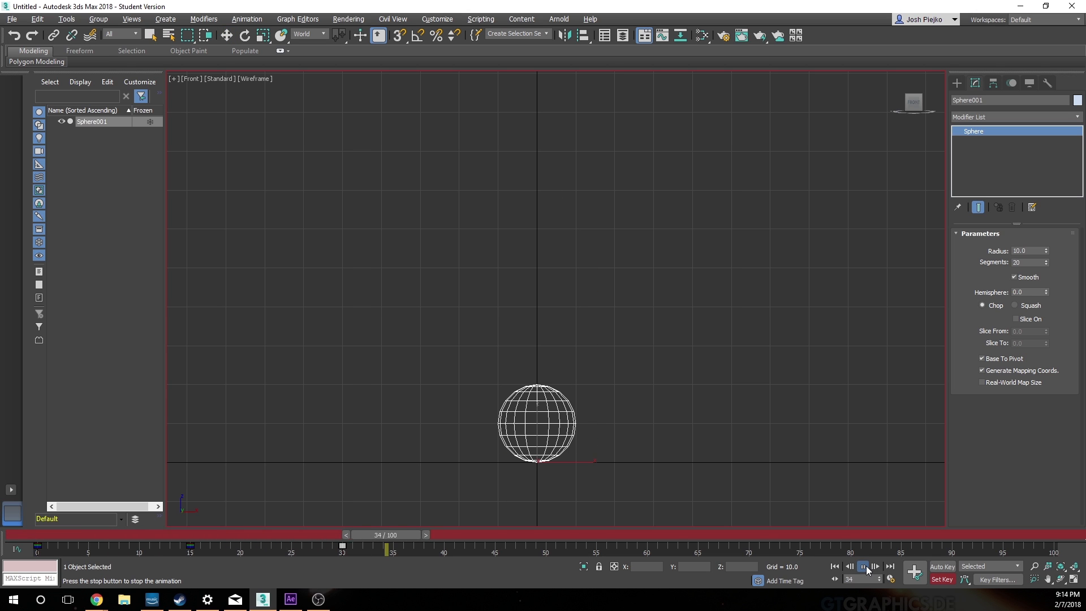
left_click(867, 568)
left_click_drag(544, 539, 7, 547)
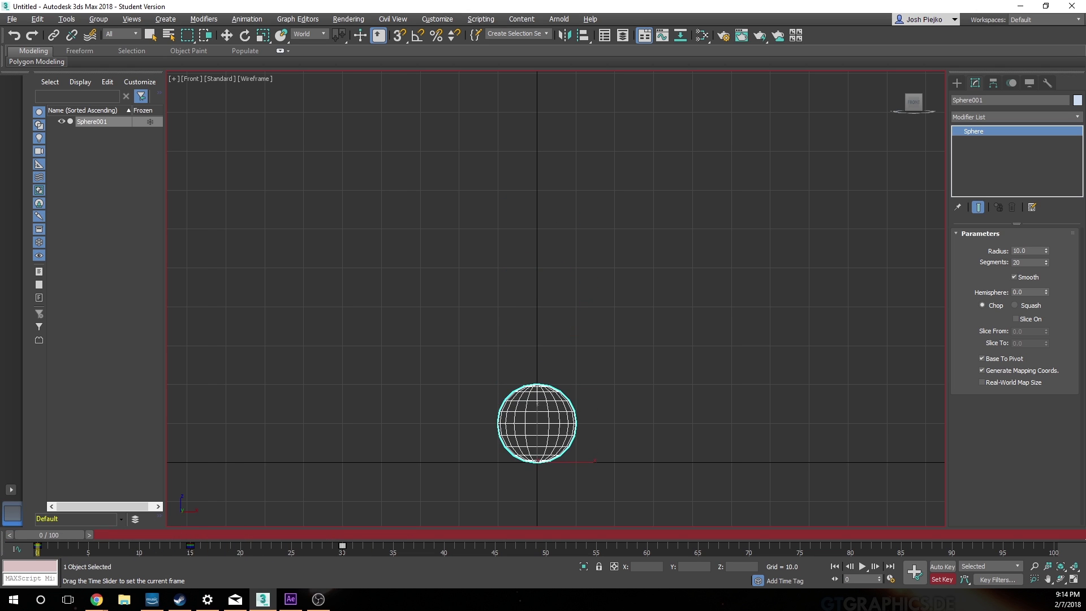
key("w")
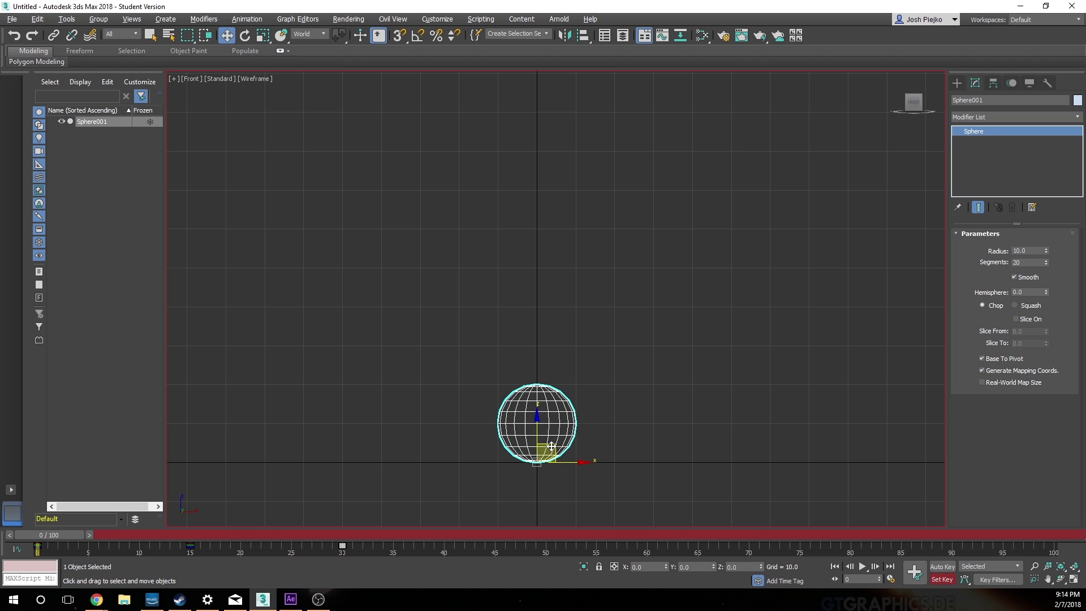
Step: Set the animation's end time to frame 30 in the time configuration
left_click(891, 579)
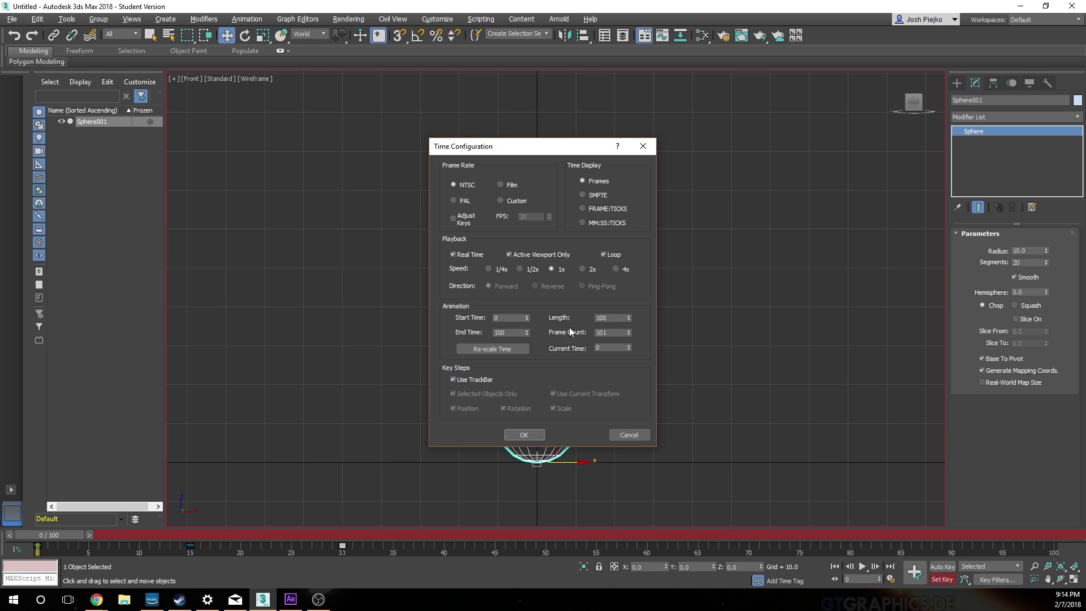
double_click(514, 332)
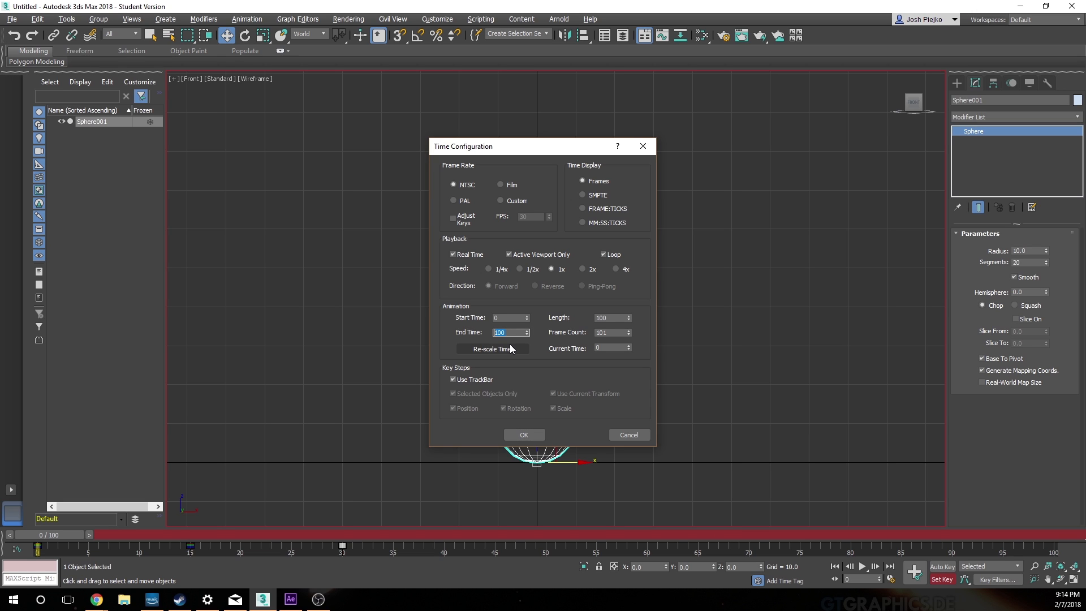
type("29")
key("Return")
type("30")
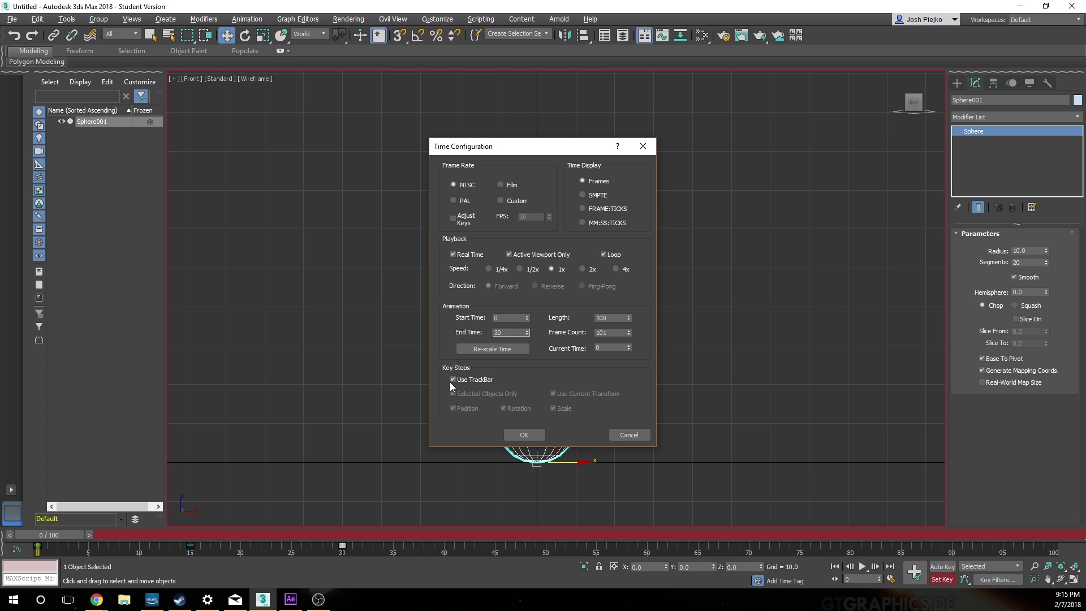
left_click(521, 434)
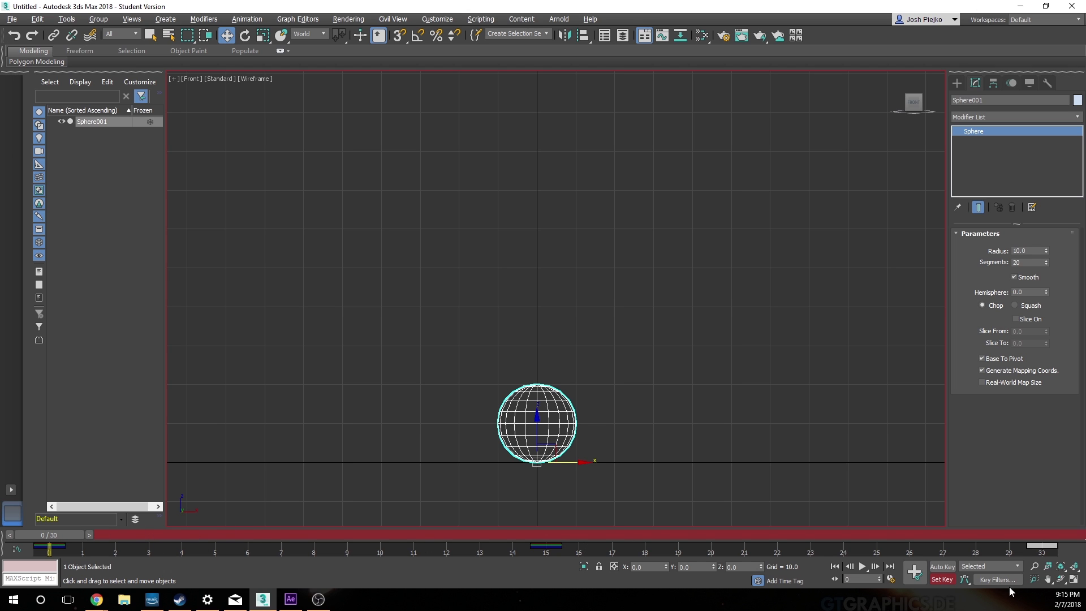
Step: Play the shortened bounce and scrub between frames 0 and 30 to check the loop, finishing at frame 0
left_click(862, 566)
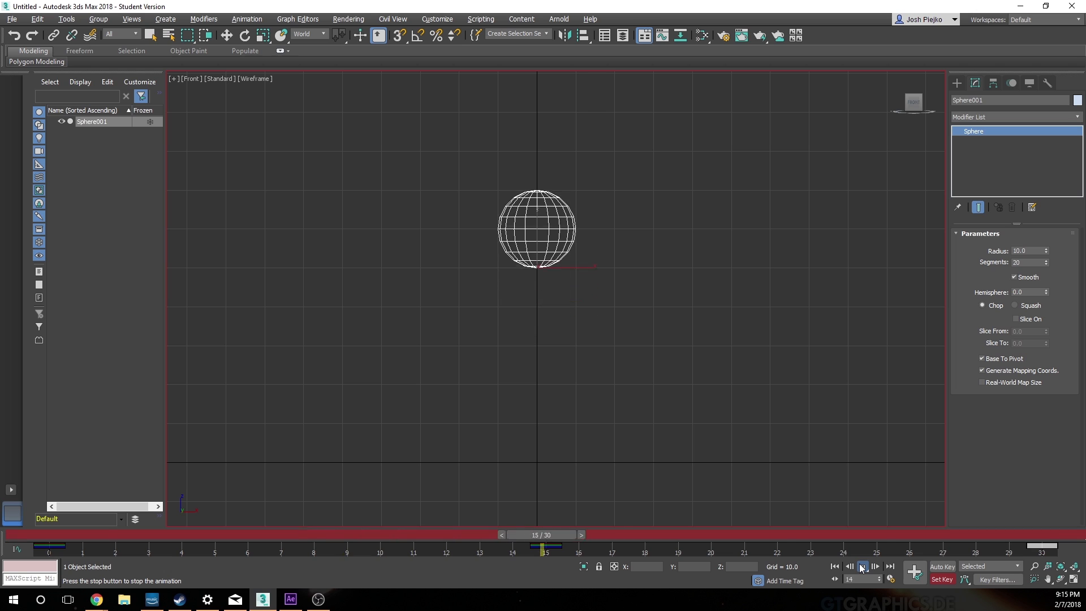
left_click(862, 567)
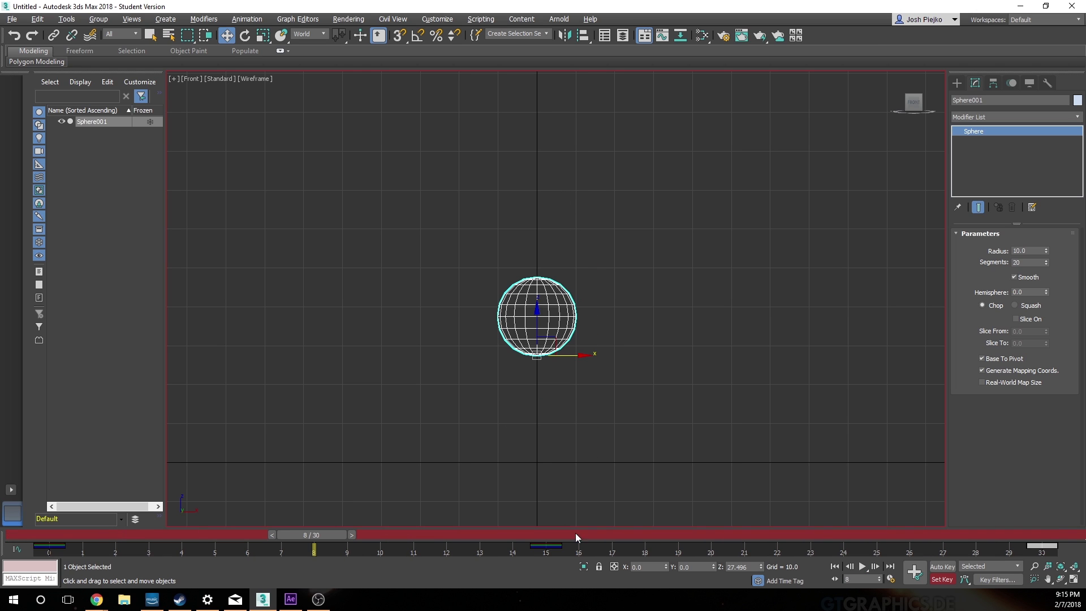
left_click_drag(308, 536, 29, 544)
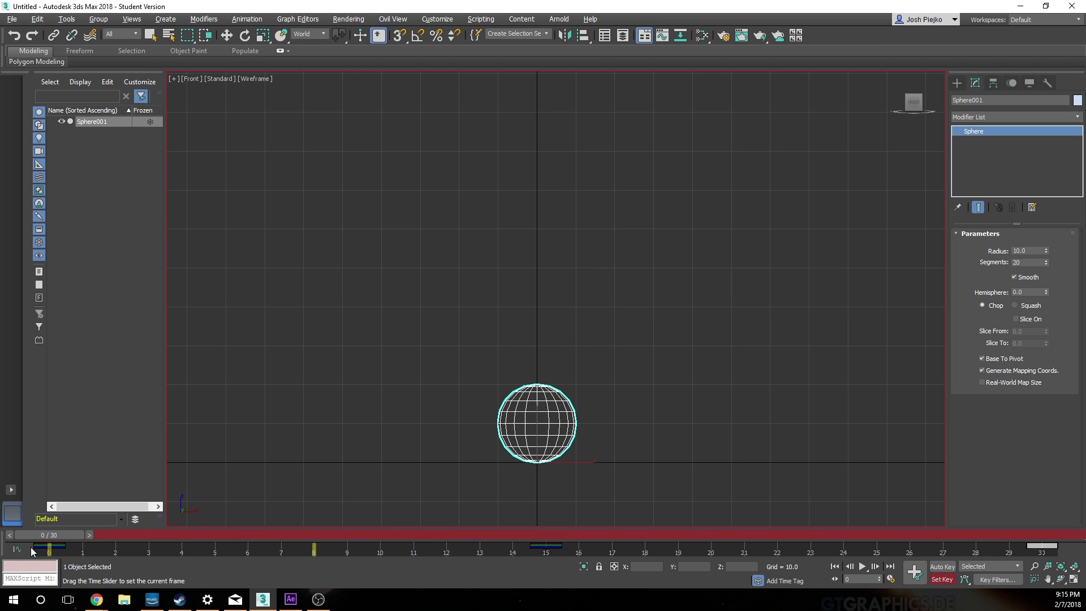
left_click_drag(63, 542, 1035, 536)
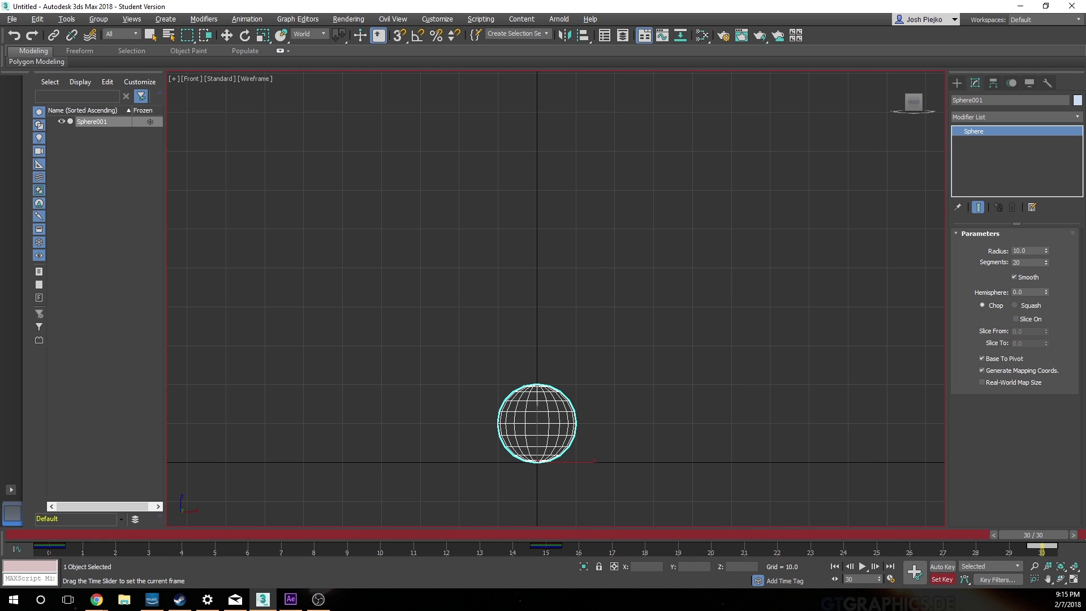
key("w")
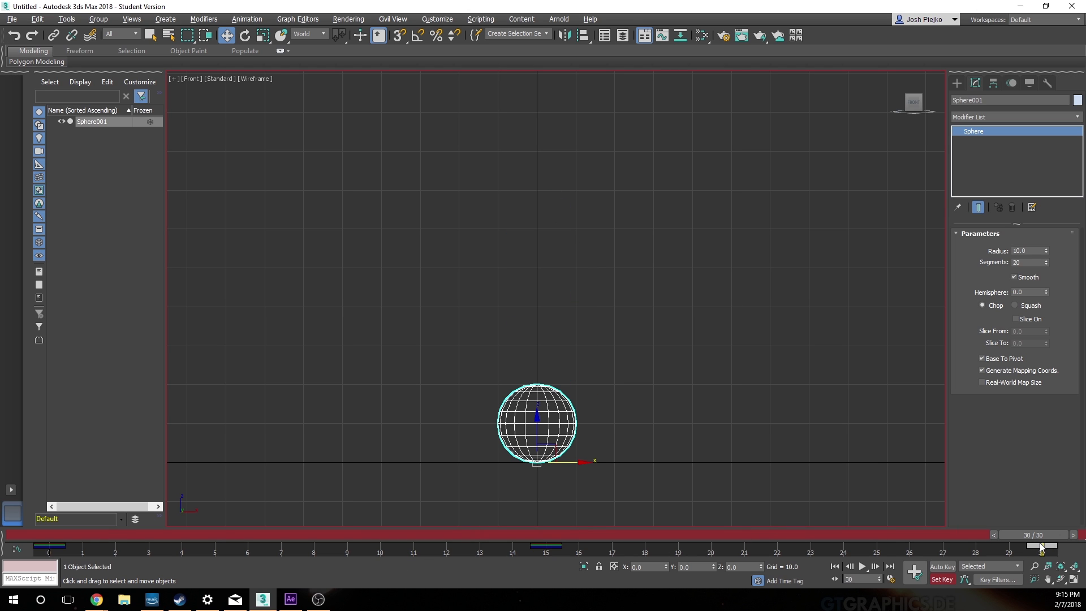
left_click_drag(1040, 536, 17, 603)
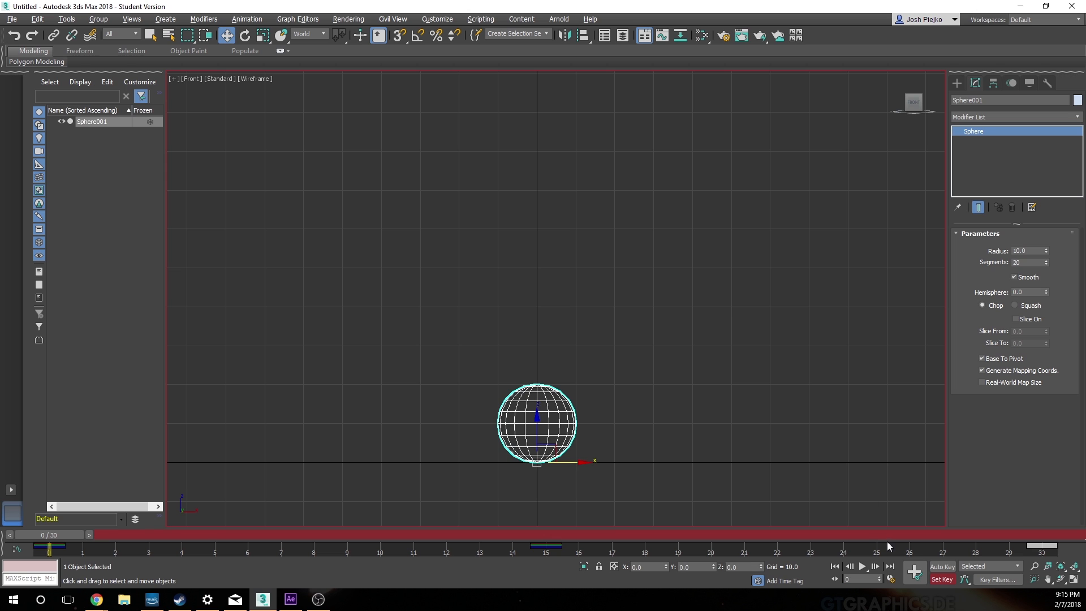
left_click(862, 566)
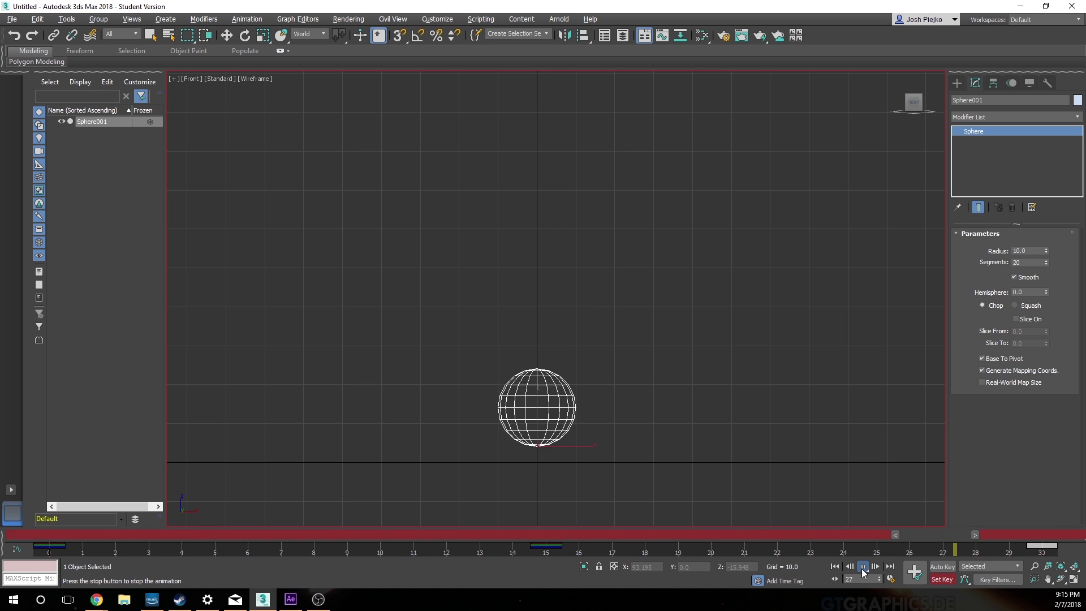
left_click(864, 567)
left_click_drag(442, 535, 45, 546)
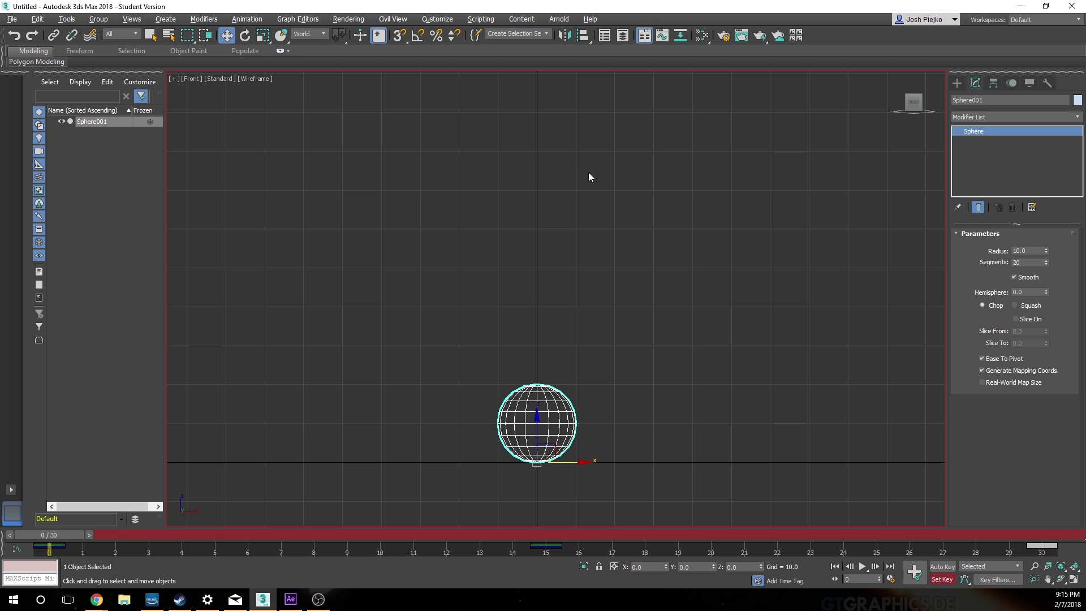
Step: Open the Curve Editor and enlarge it so the sphere's whole bounce curve down to value 0 is in view
left_click(662, 39)
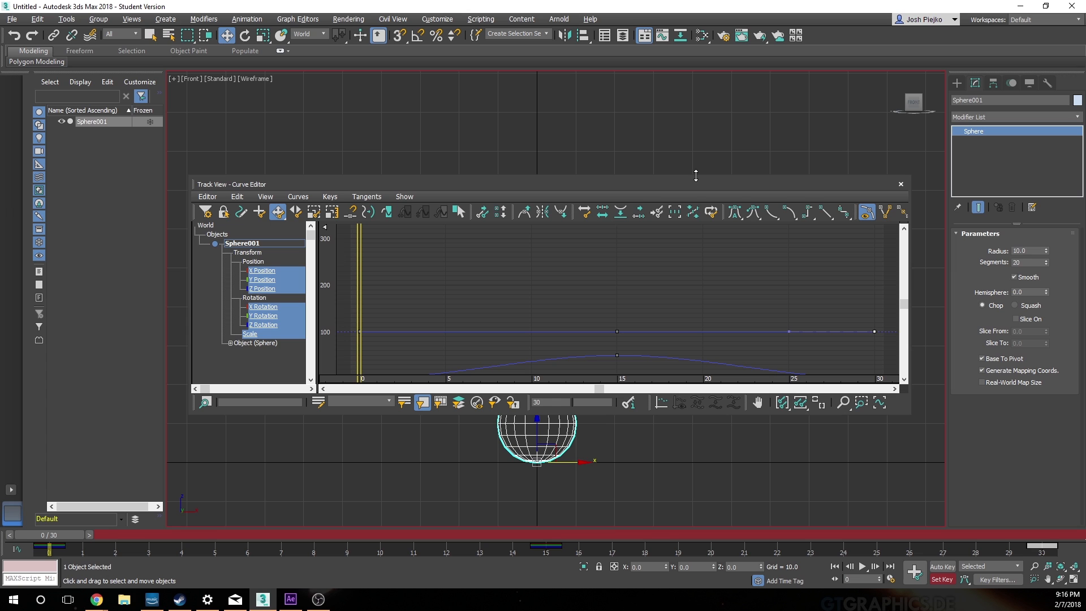
left_click_drag(696, 176, 696, 77)
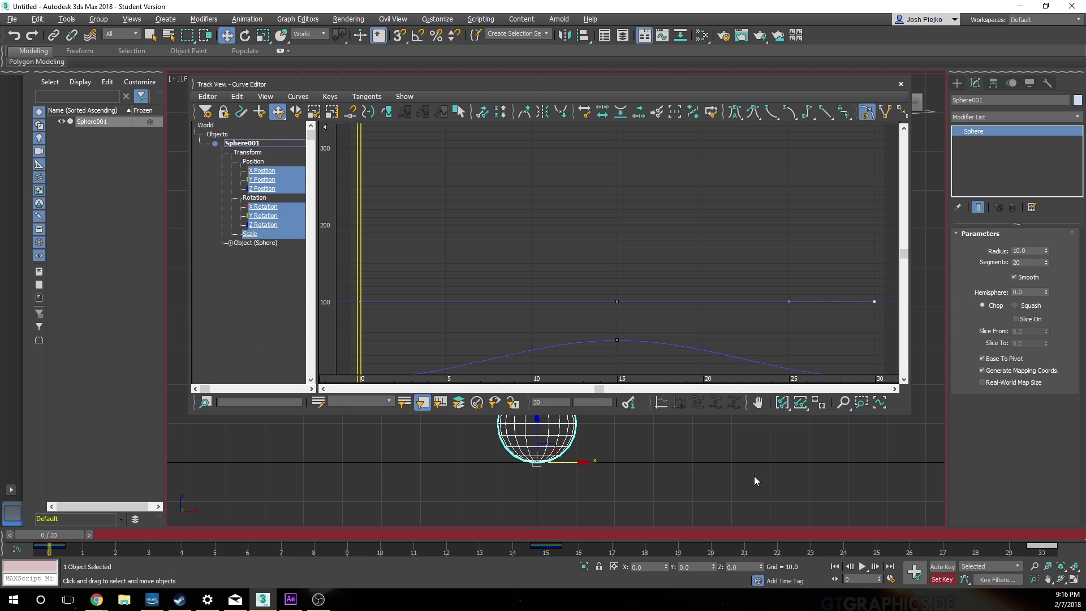
left_click_drag(744, 415, 743, 497)
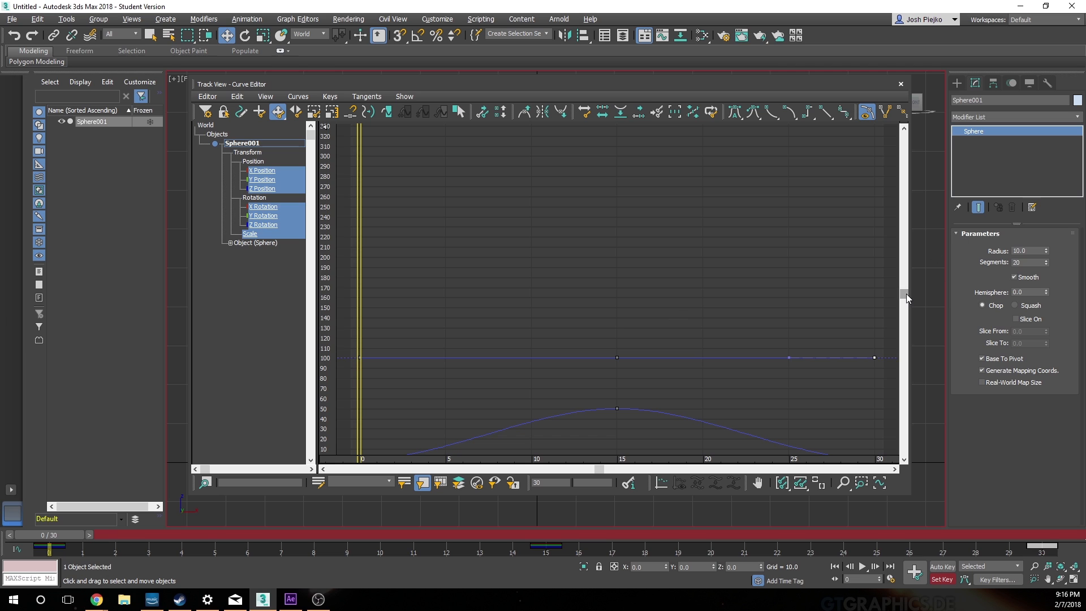
left_click_drag(906, 293, 906, 320)
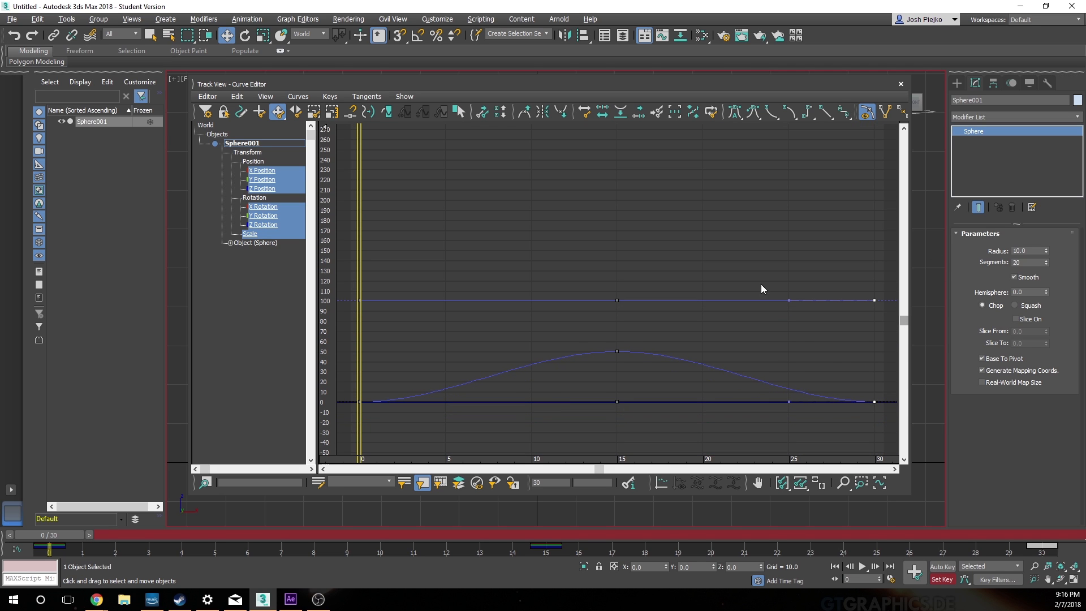
Step: Inspect the sphere's X, Y and Z Position curves one by one in the Curve Editor
left_click(259, 164)
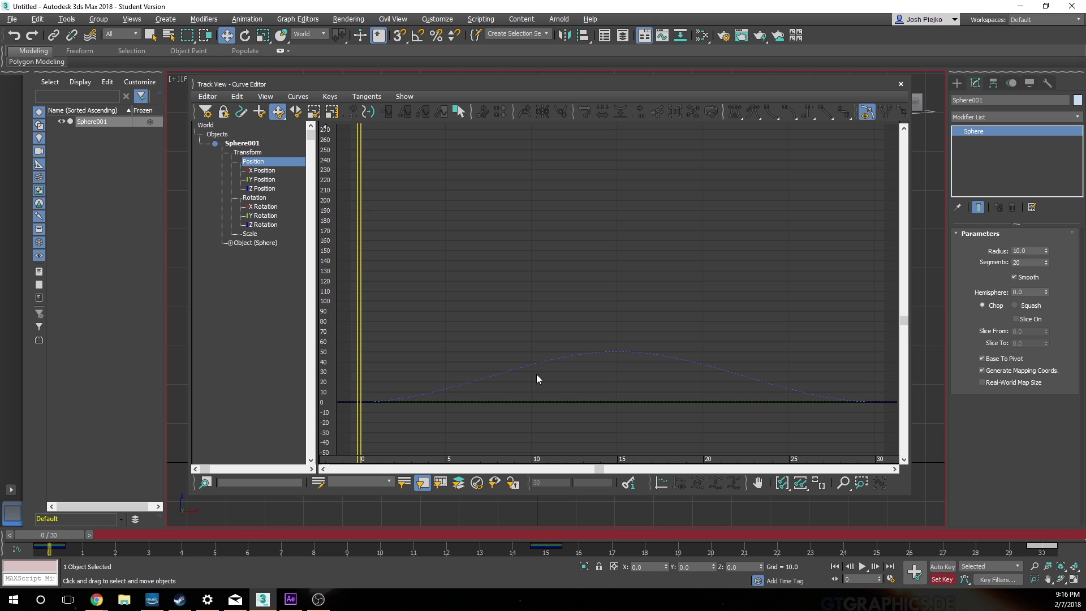
left_click(264, 170)
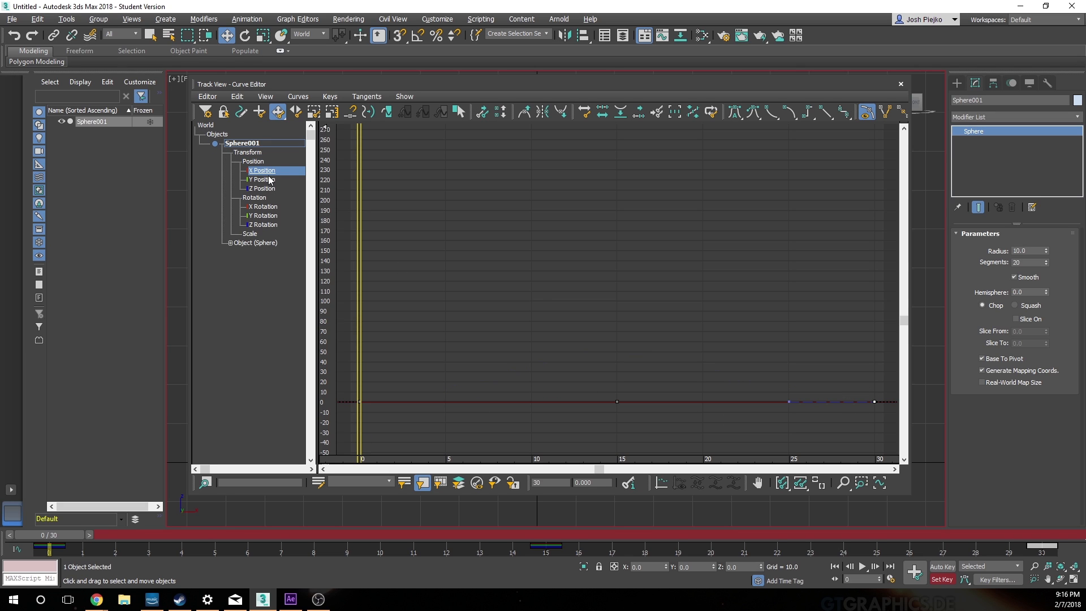
left_click(264, 180)
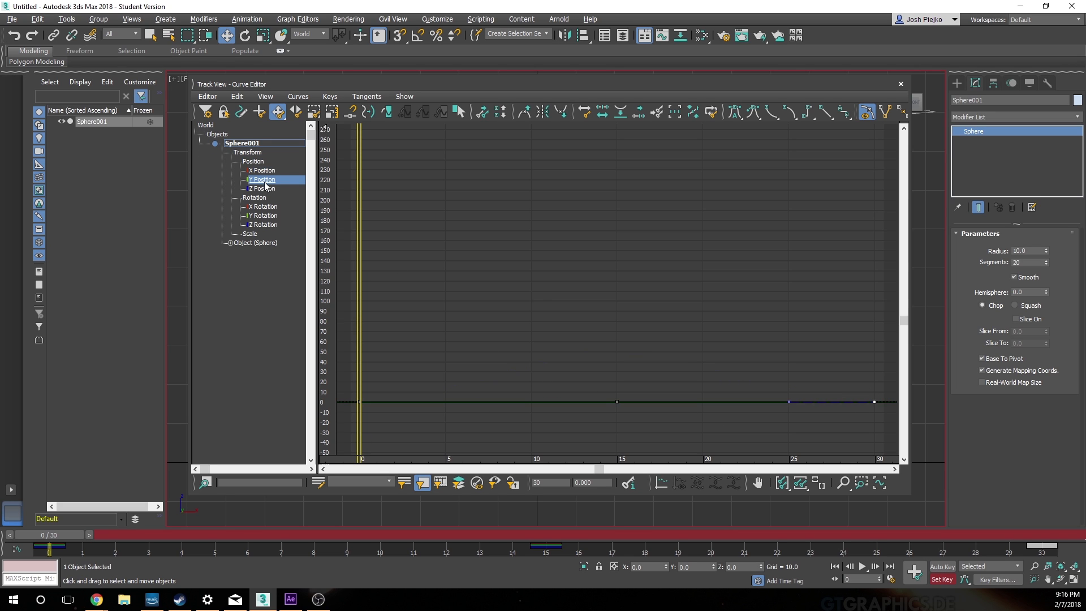
left_click(264, 170)
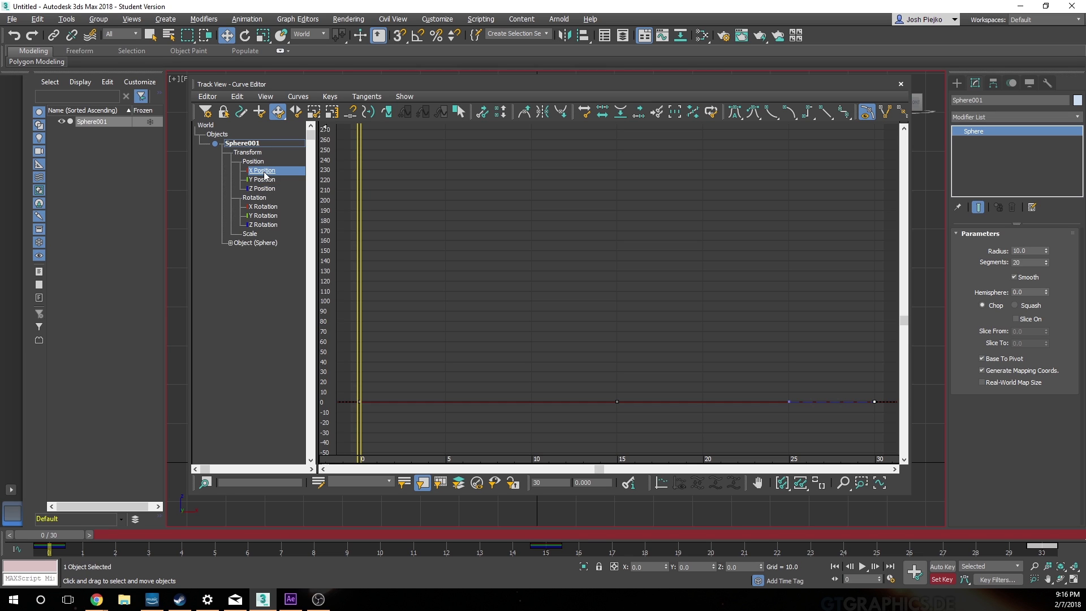
left_click(264, 179)
left_click(265, 188)
left_click(265, 171)
left_click(266, 180)
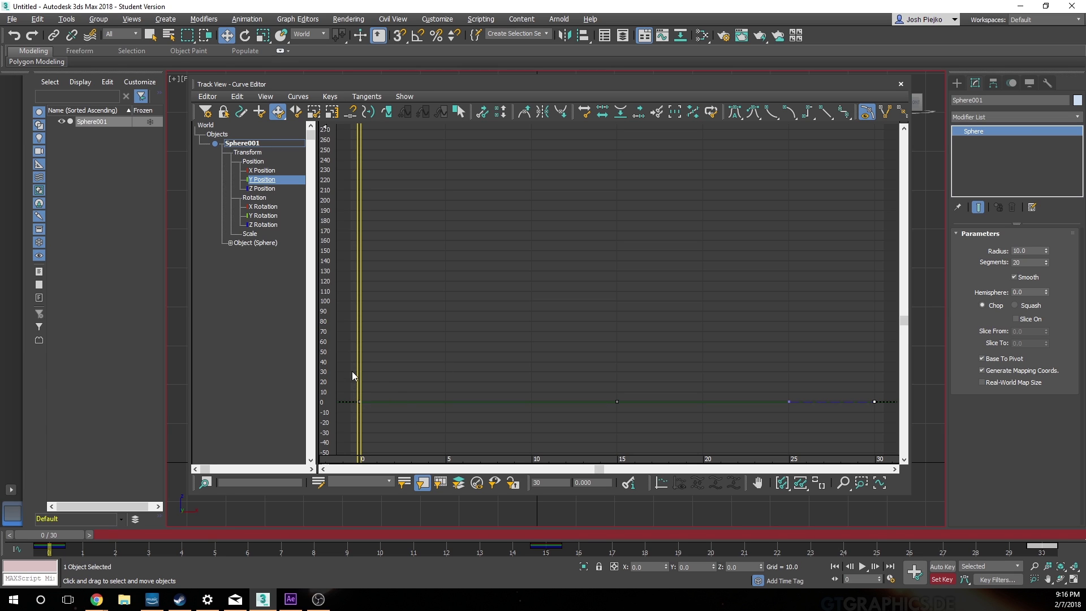
Step: Delete all keys on the sphere's Y Position and X Position curves
left_click_drag(339, 375, 912, 422)
left_click(810, 397)
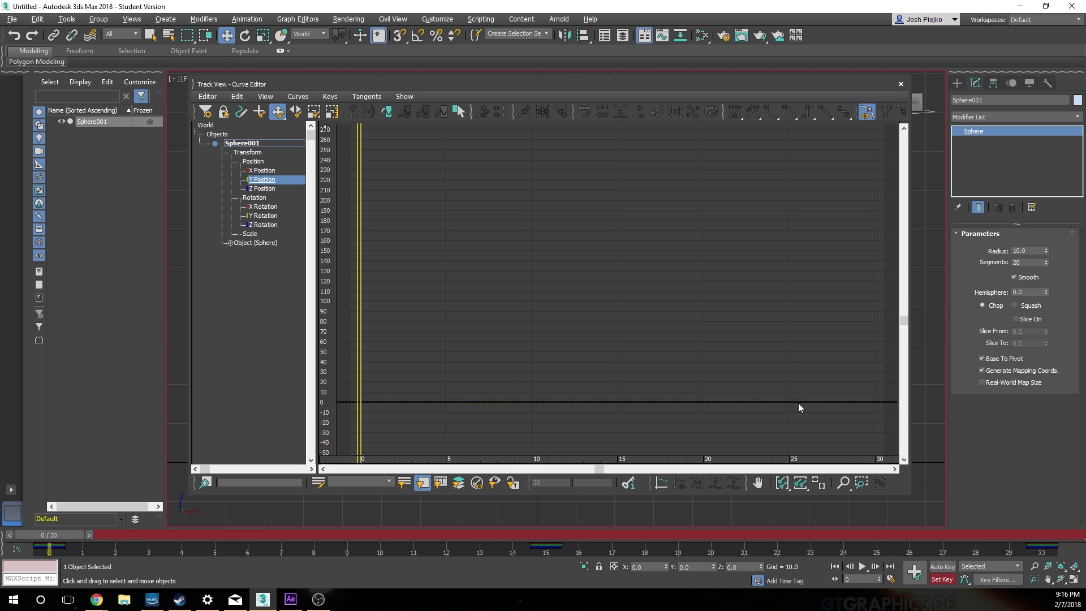
left_click(265, 170)
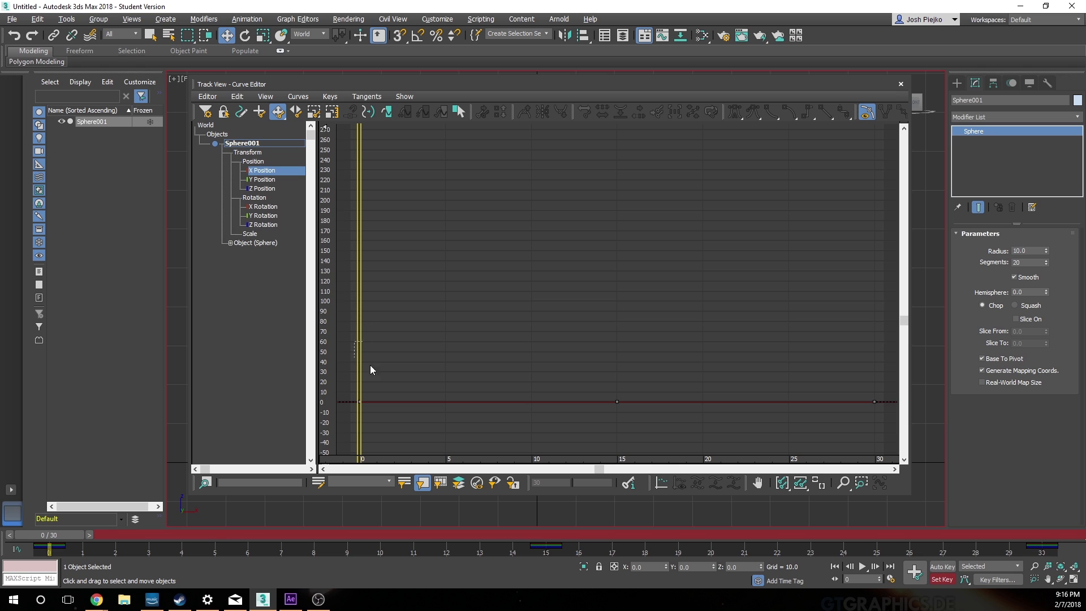
left_click_drag(371, 369, 939, 443)
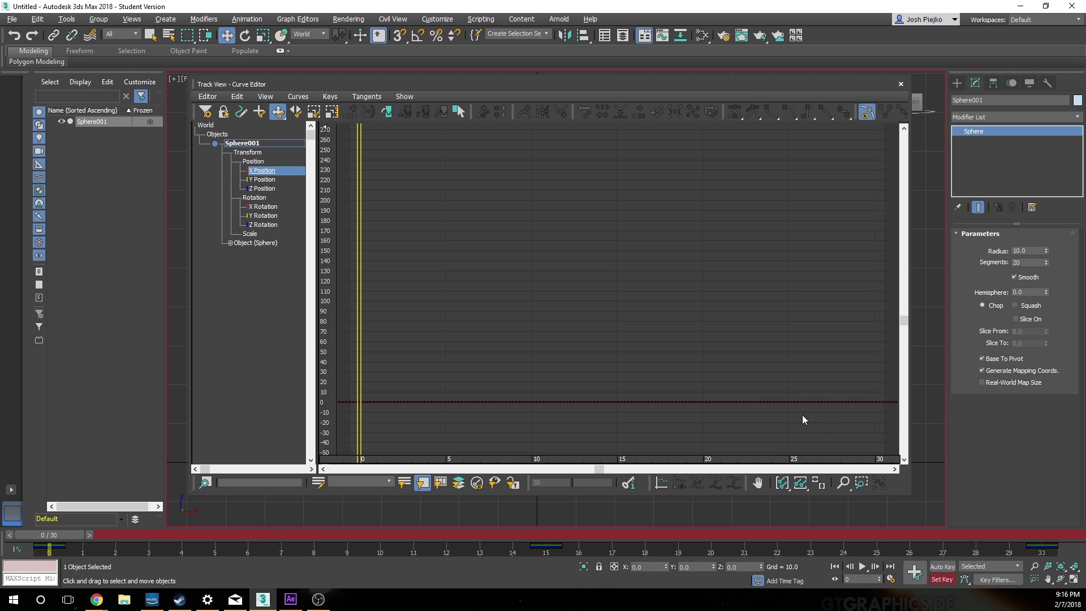
Step: Examine the Z Position curve's keys at frames 0 and 30, leave the Curve Editor and play the bounce
left_click(264, 188)
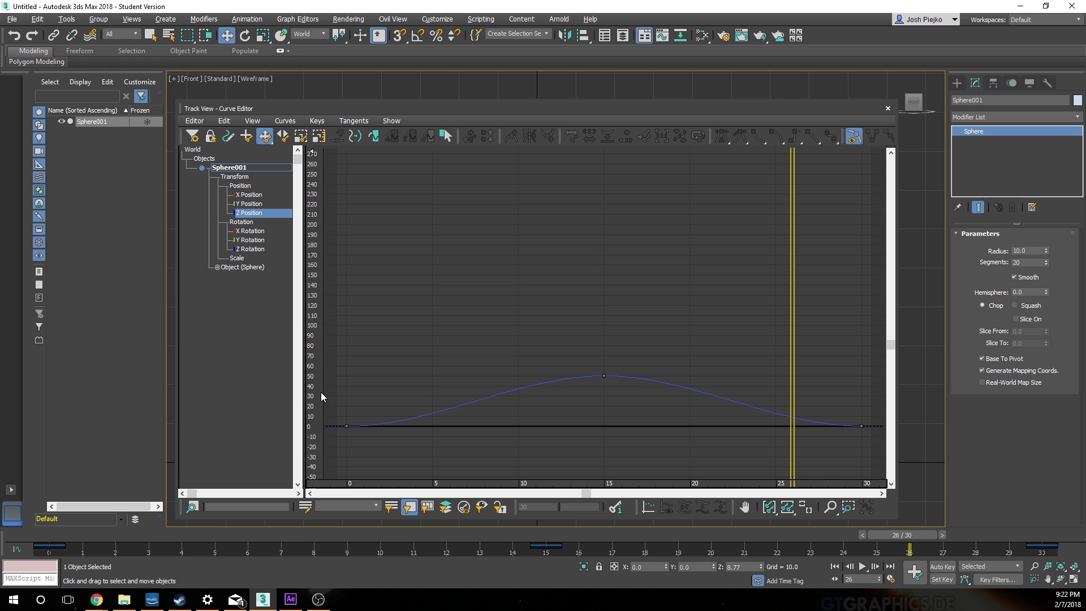
left_click_drag(323, 396, 390, 451)
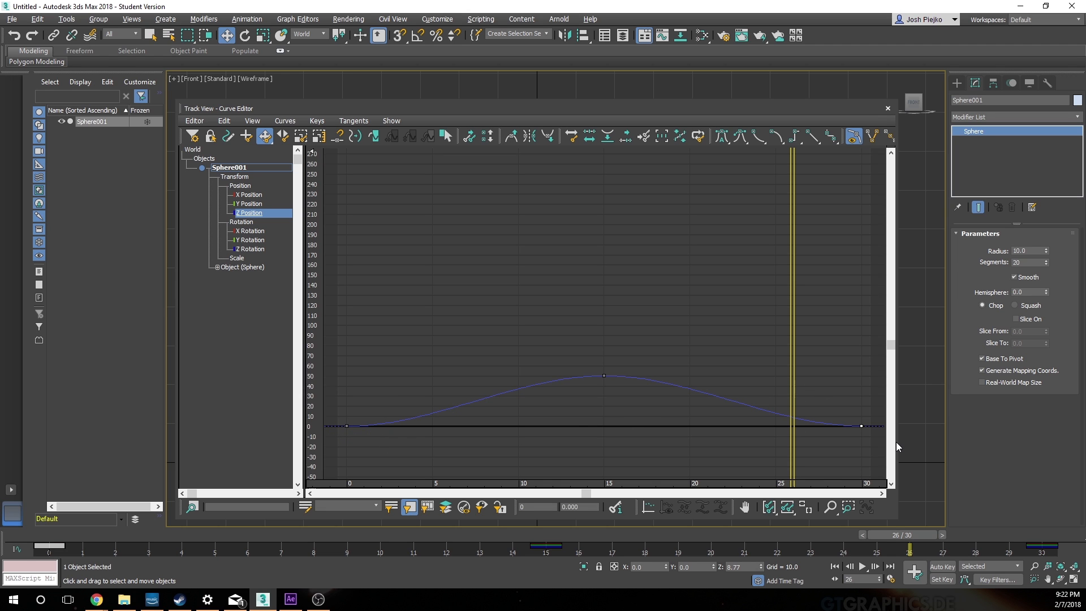
left_click_drag(896, 447, 849, 416)
left_click_drag(757, 109, 0, 209)
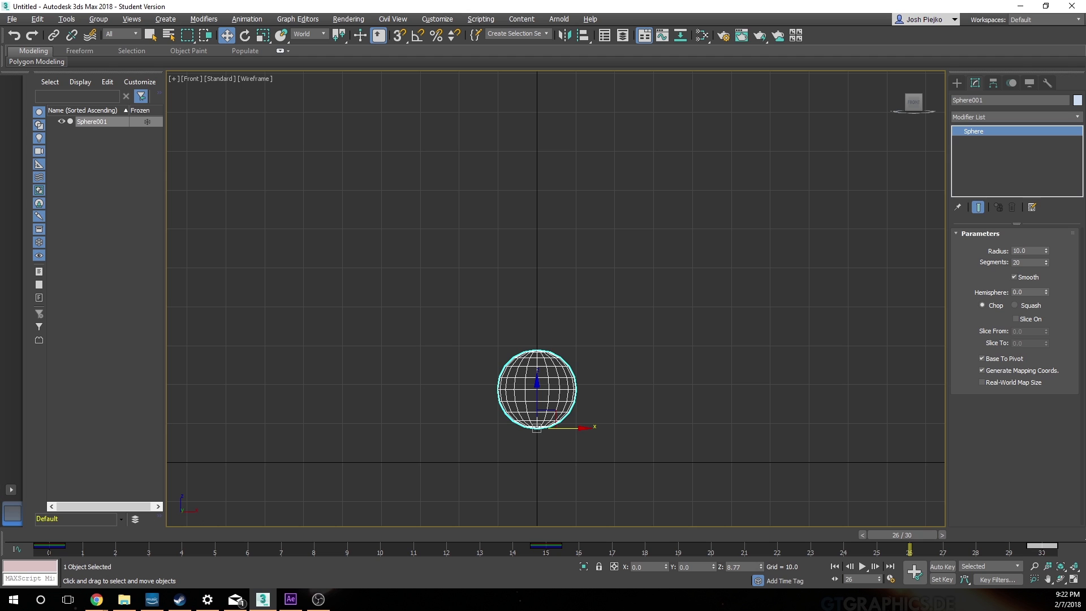
left_click(861, 566)
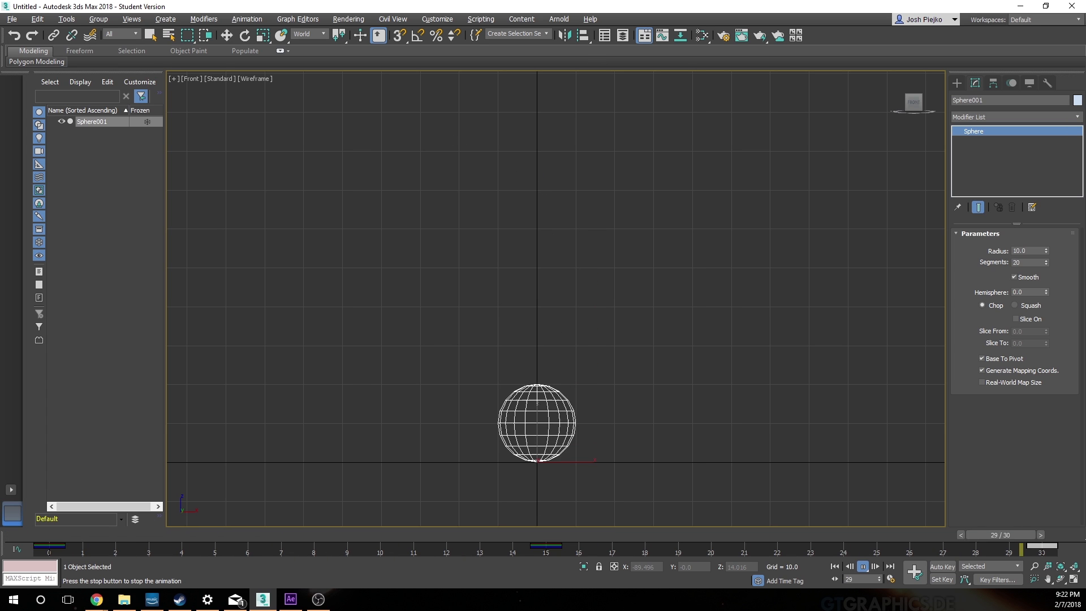
left_click(862, 566)
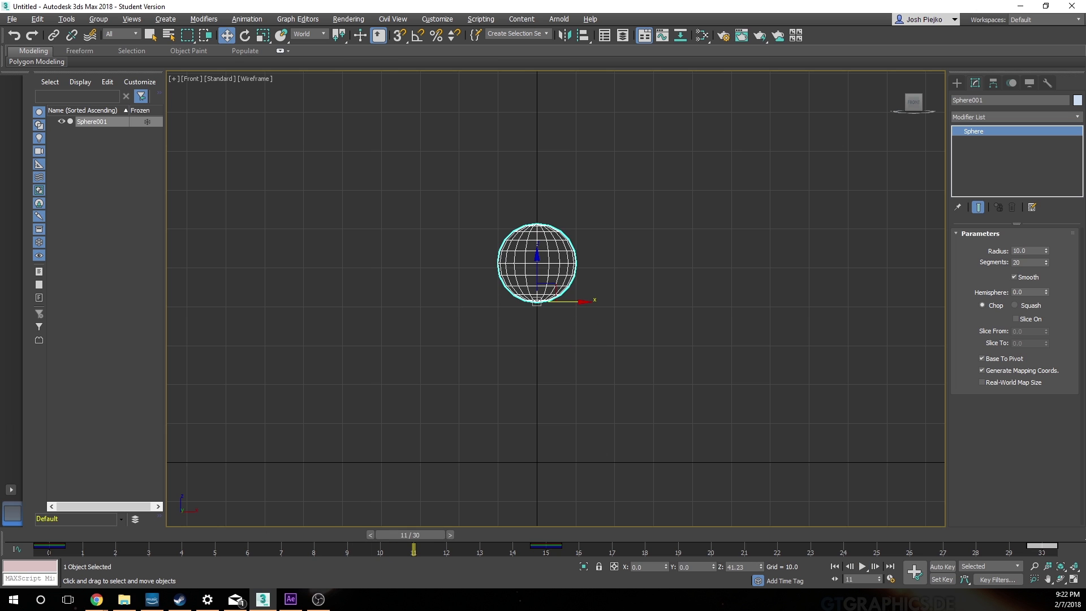
Step: Reopen the Curve Editor and set the tangents of the Z Position key at frame 30 to Fast
left_click(663, 35)
left_click_drag(605, 213, 607, 162)
left_click(696, 334)
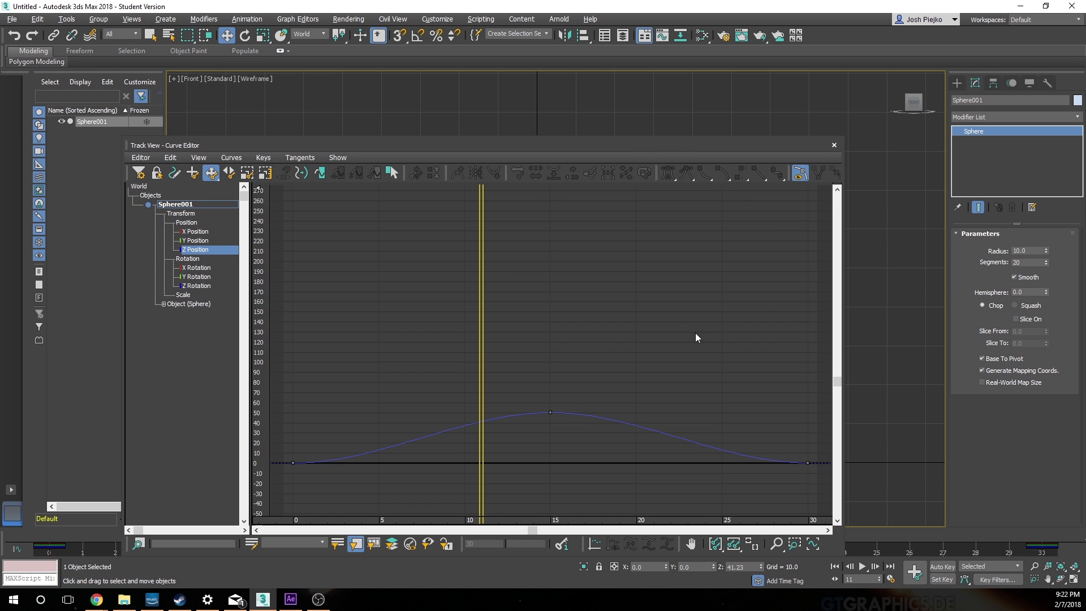
left_click_drag(789, 440, 809, 468)
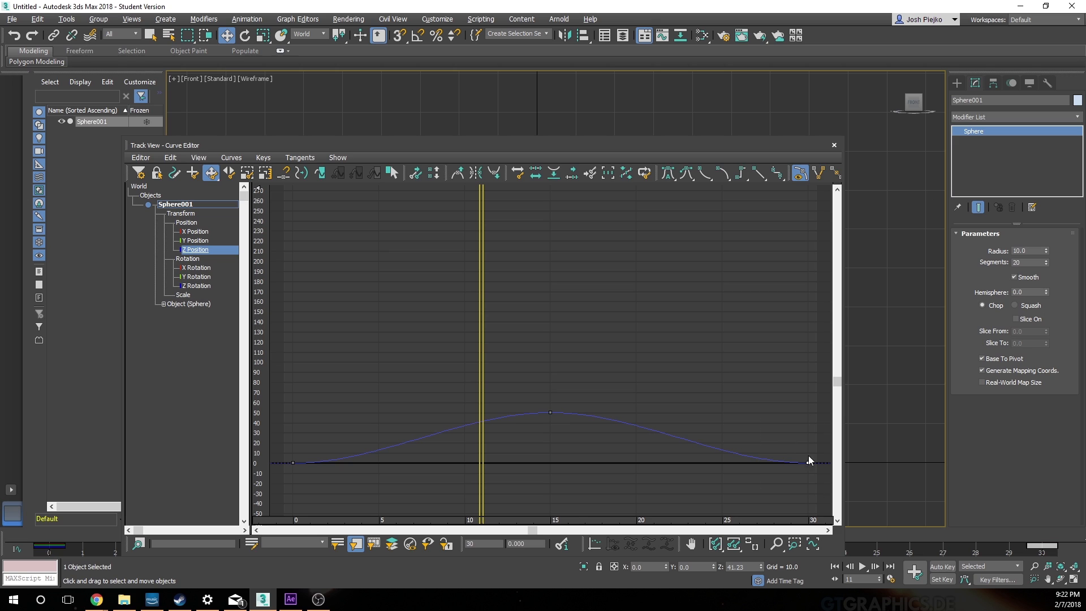
left_click(706, 175)
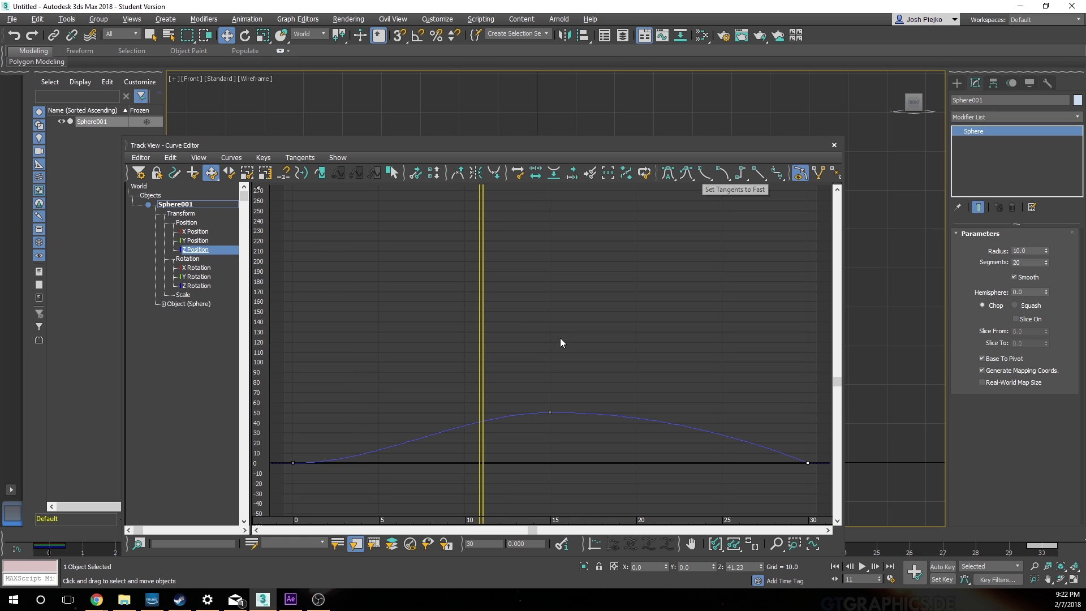
Step: Set the tangents of the Z Position key at frame 0 to Fast, leave the Curve Editor and return to frame 0
left_click_drag(360, 491, 255, 419)
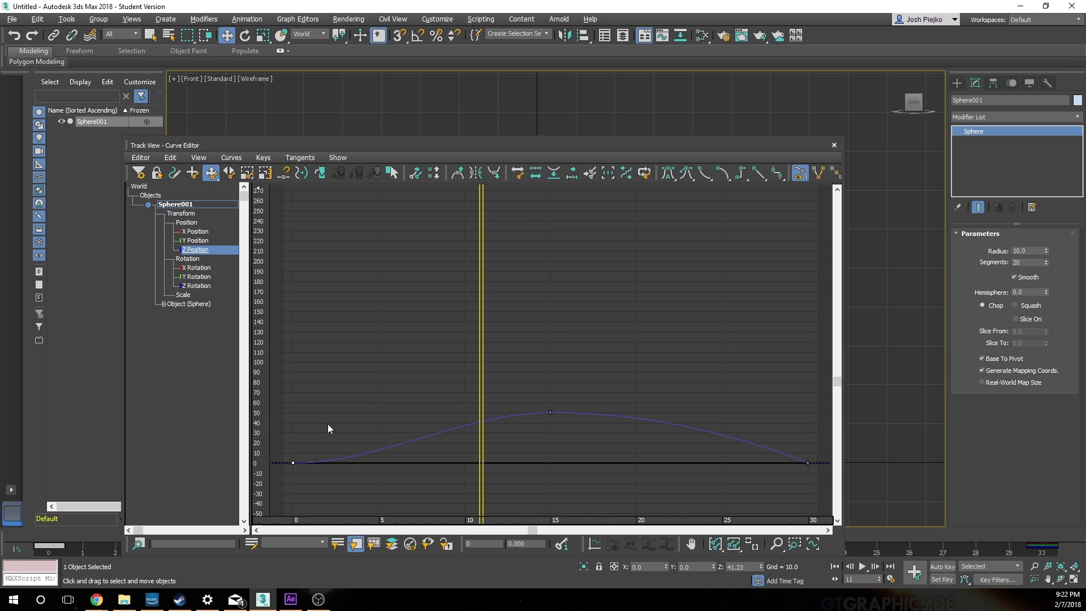
left_click(710, 178)
left_click_drag(674, 149, 0, 161)
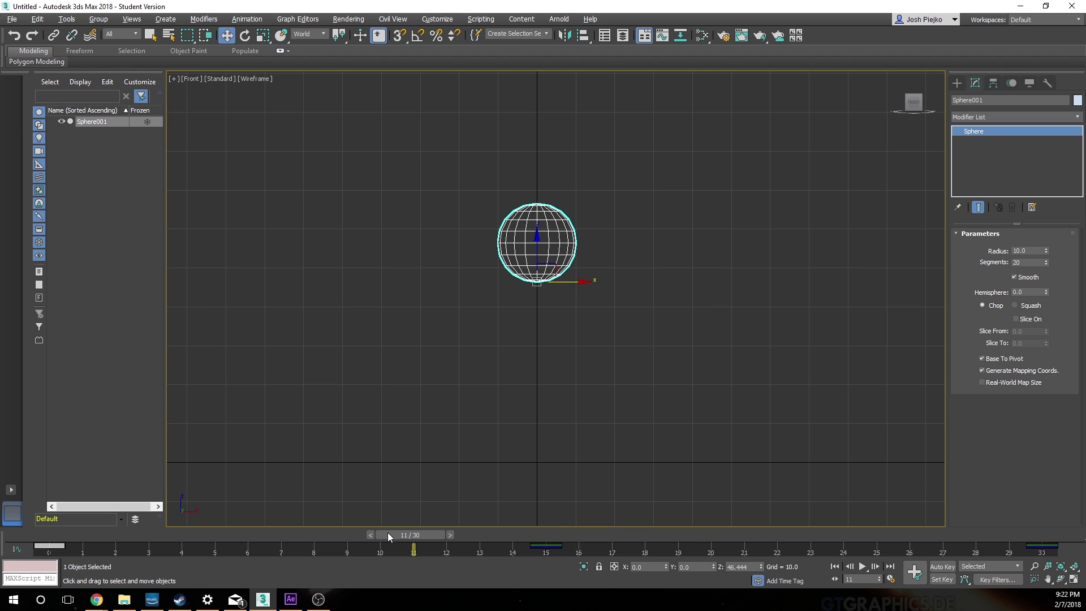
left_click_drag(388, 535, 28, 534)
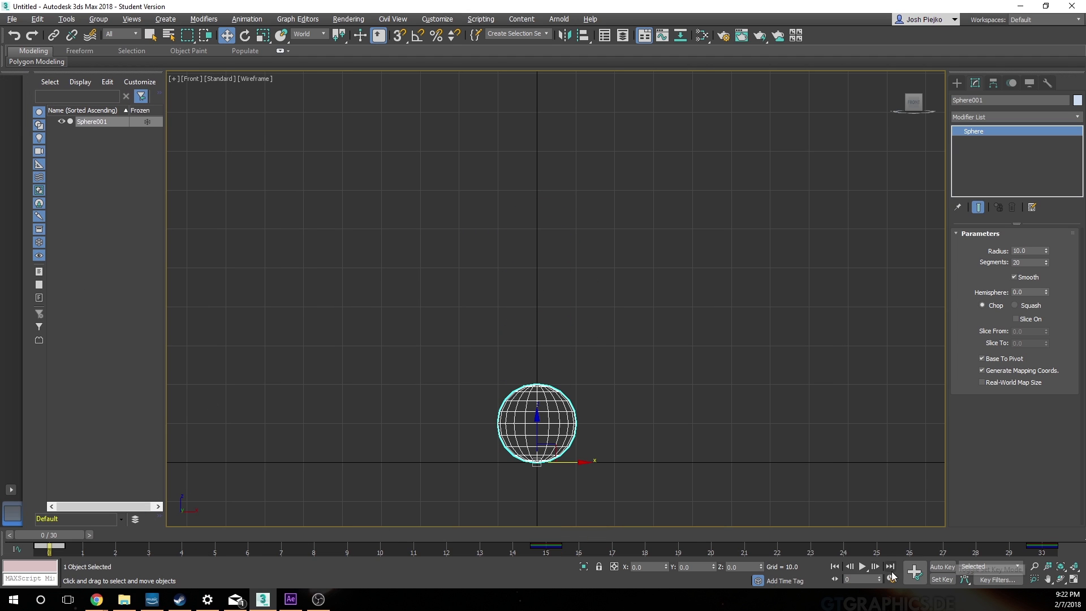
Step: Play and stop the bounce, and review the Z Position curve and the Rotation track in the Curve Editor
left_click(863, 568)
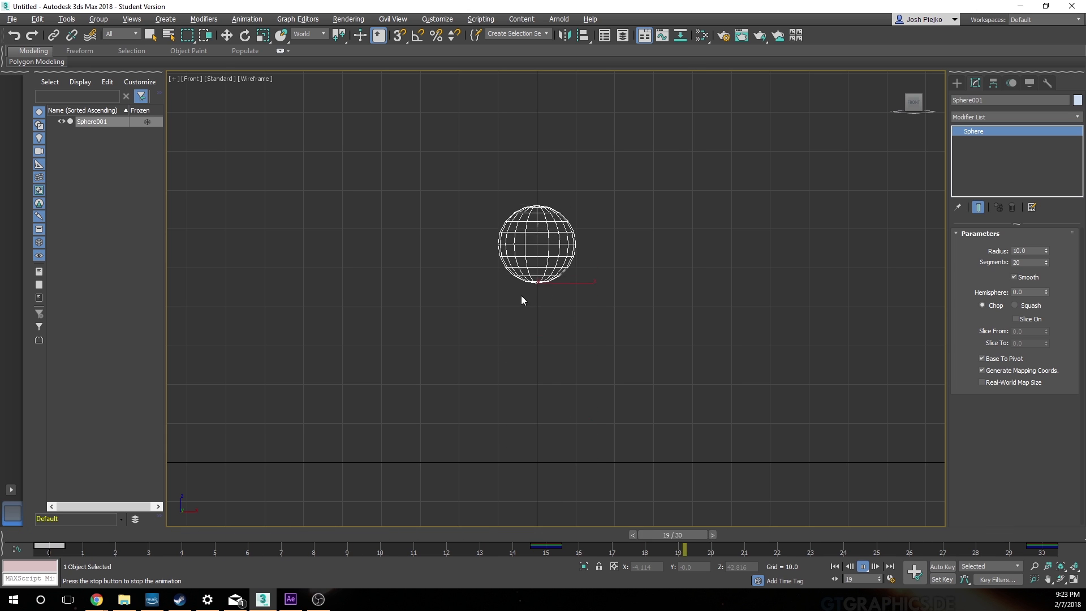
left_click(861, 569)
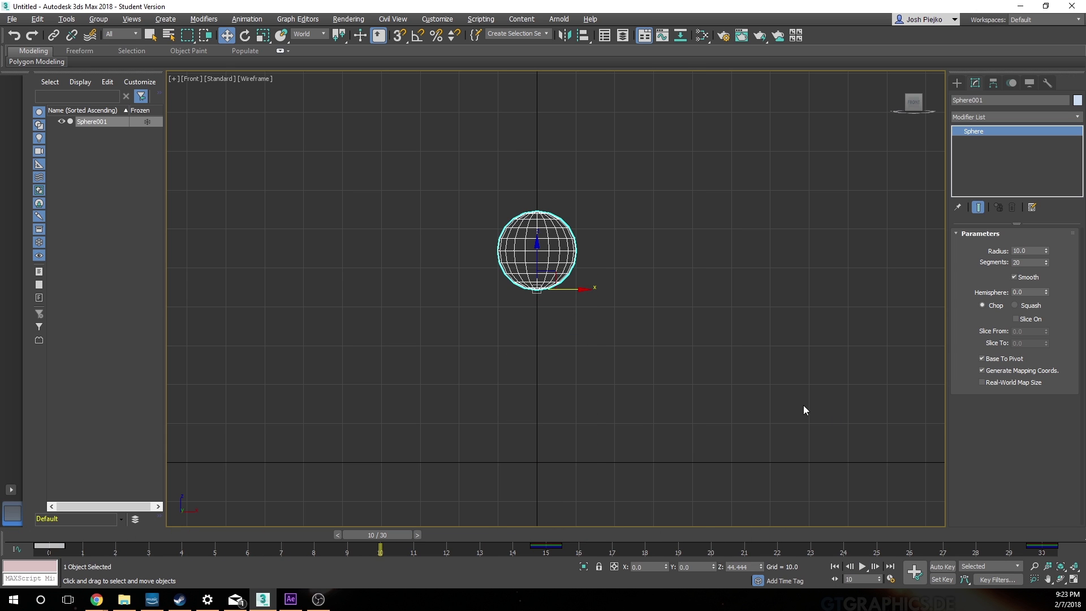
left_click(662, 35)
left_click_drag(738, 120, 710, 146)
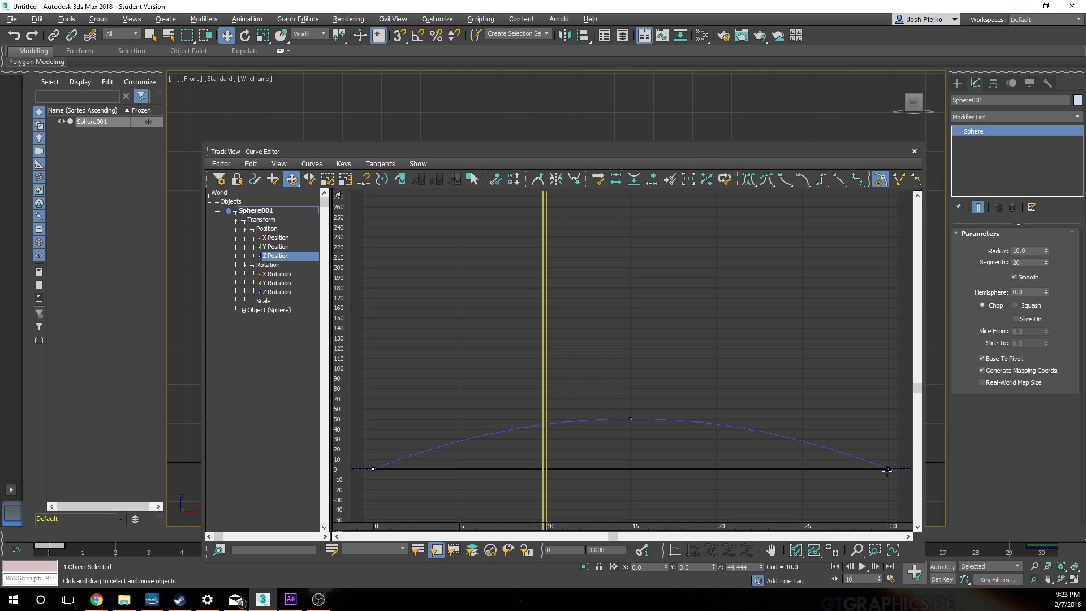
left_click(277, 269)
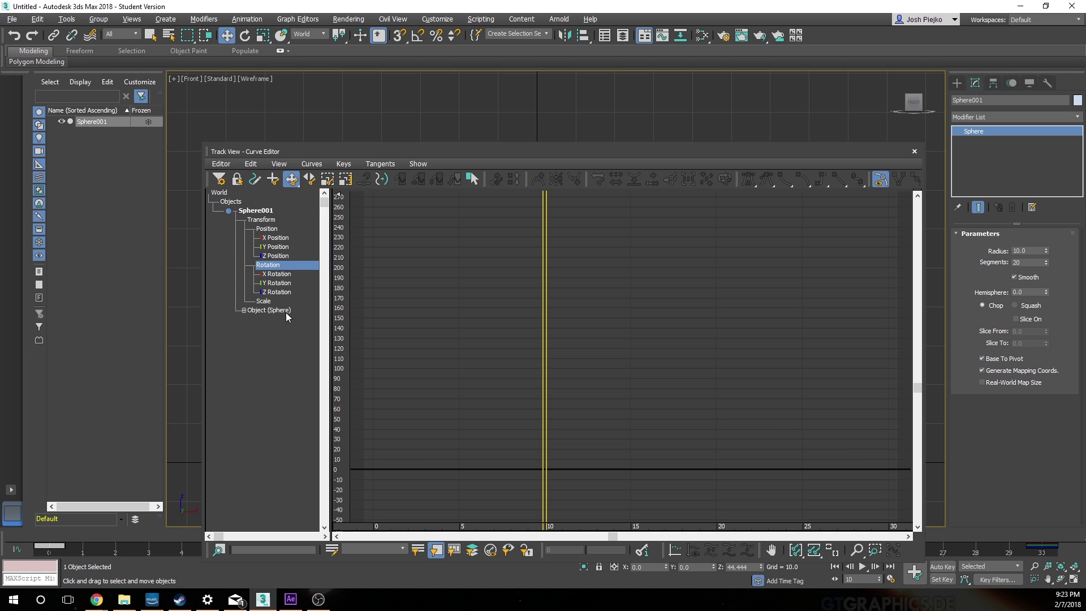
left_click(914, 151)
left_click(664, 264)
left_click(540, 280)
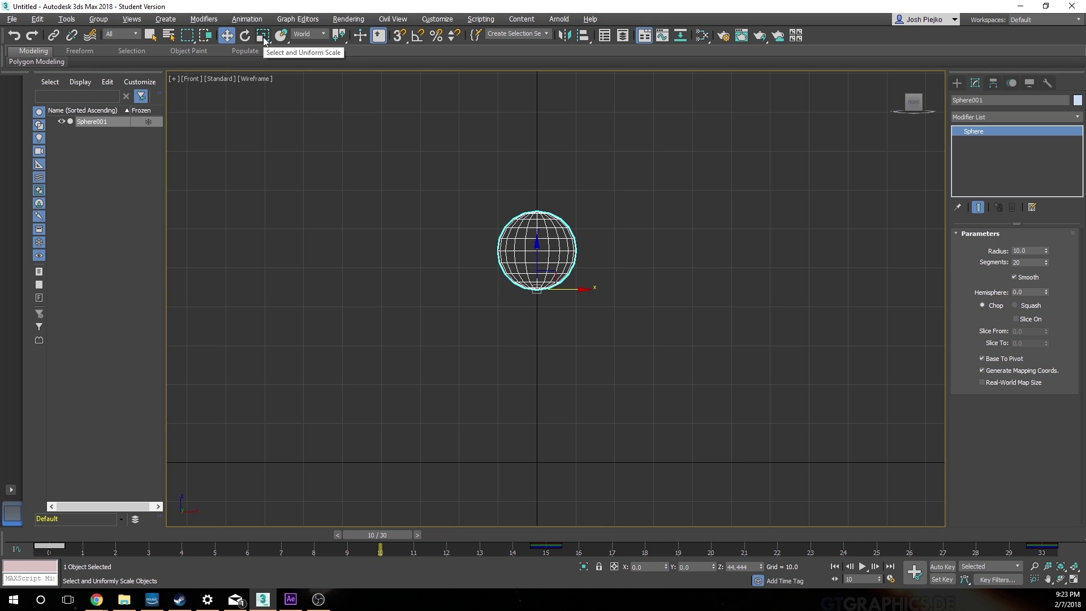
Step: Switch to Select and Squash and, at frame 0, try squashing the sphere vertically to 41% with 243% width, undoing the squash
left_click_drag(264, 39, 269, 92)
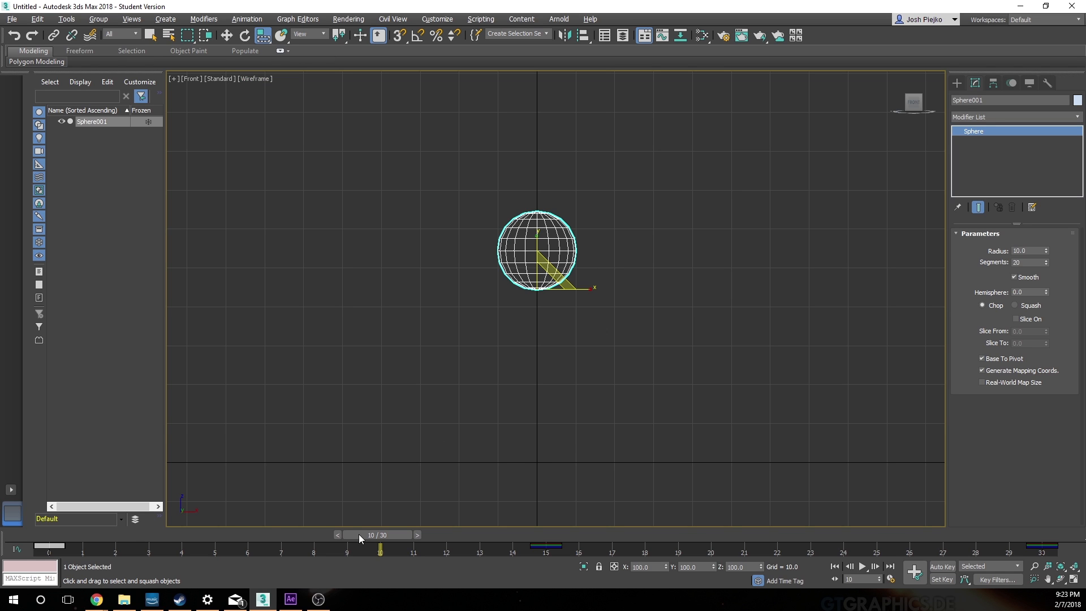
left_click_drag(358, 533, 33, 534)
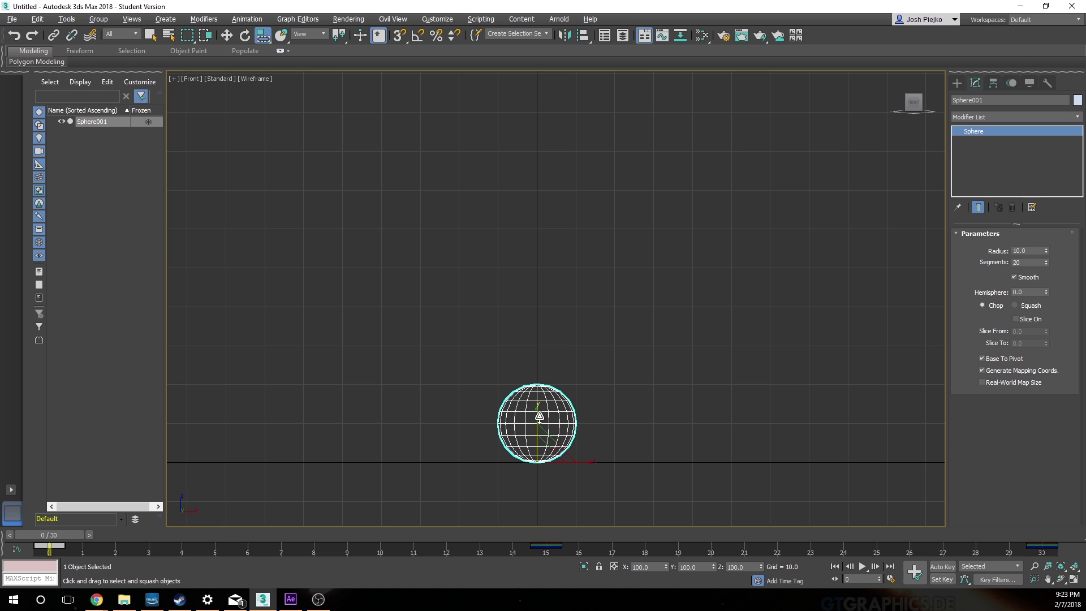
left_click_drag(538, 416, 543, 475)
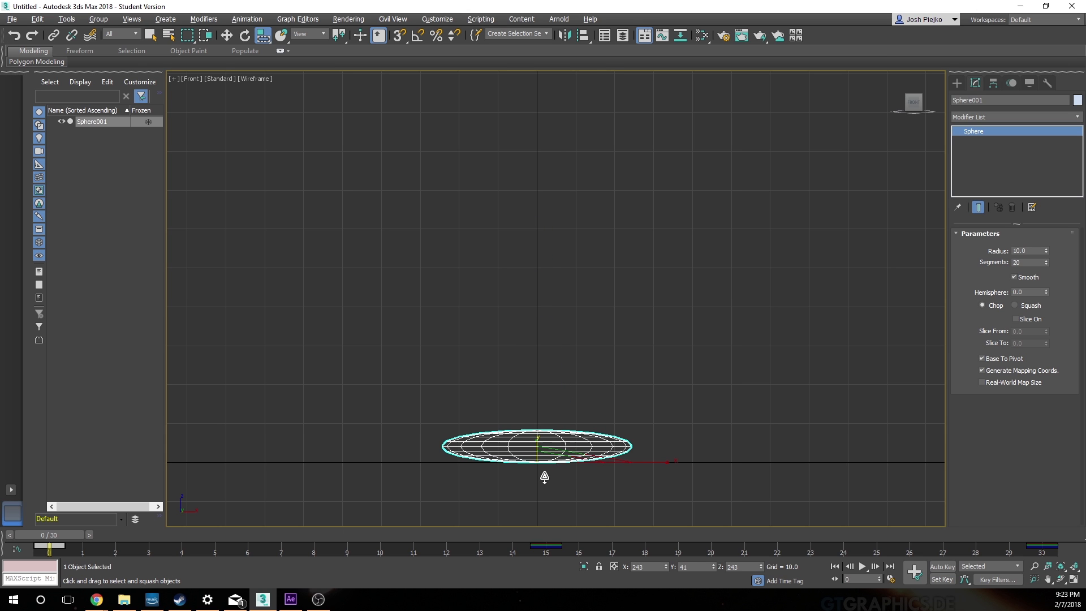
key("ctrl+z")
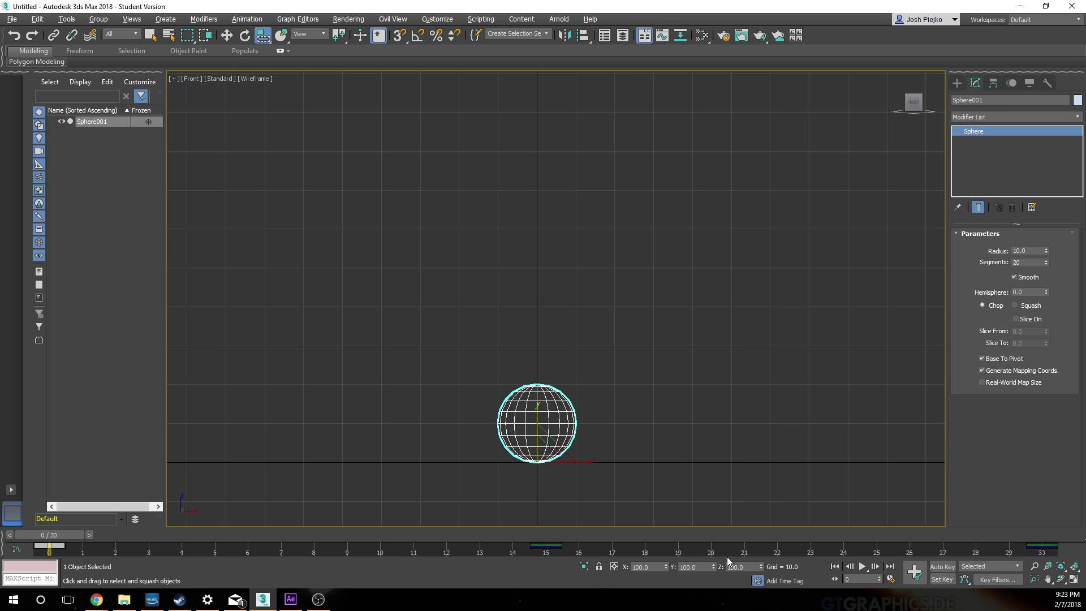
Step: Try scaling only the sphere's Z value to 245.3 and to 13.3, and undo both changes
left_click_drag(761, 567, 729, 323)
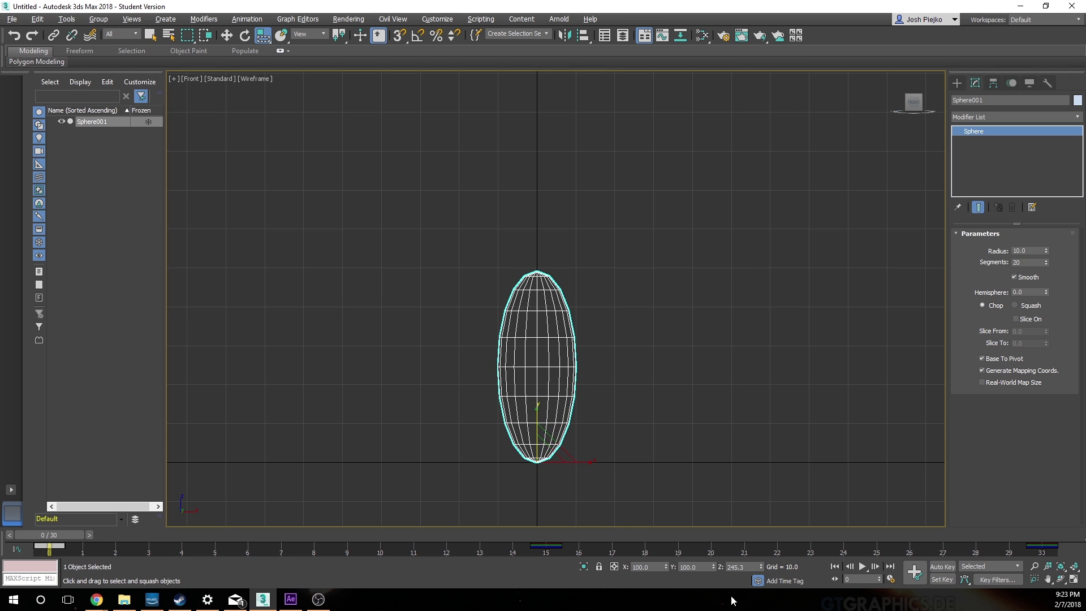
left_click_drag(760, 567, 235, 33)
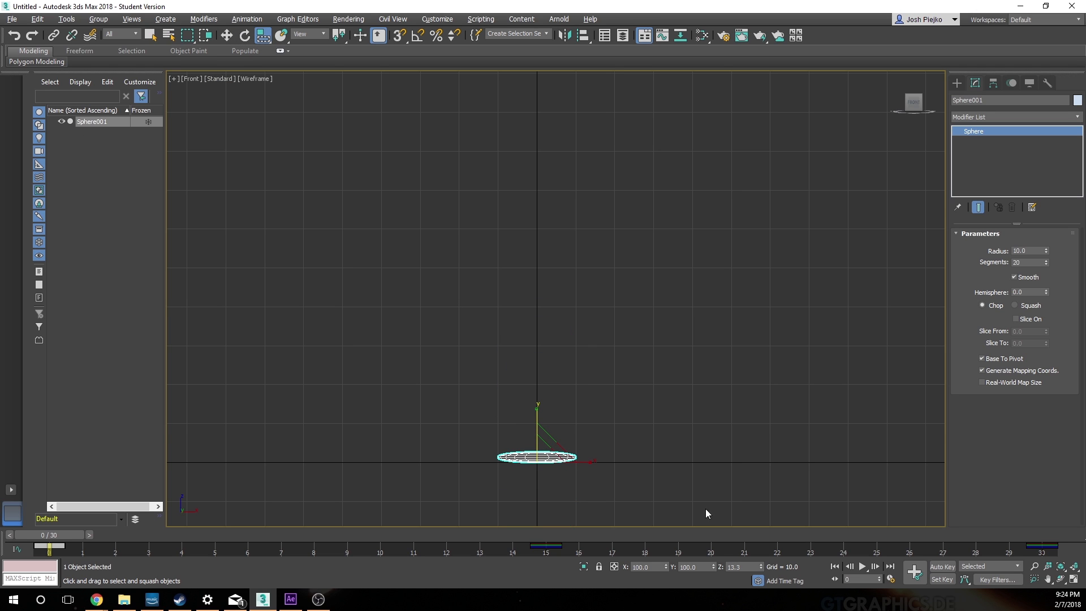
key("ctrl+z")
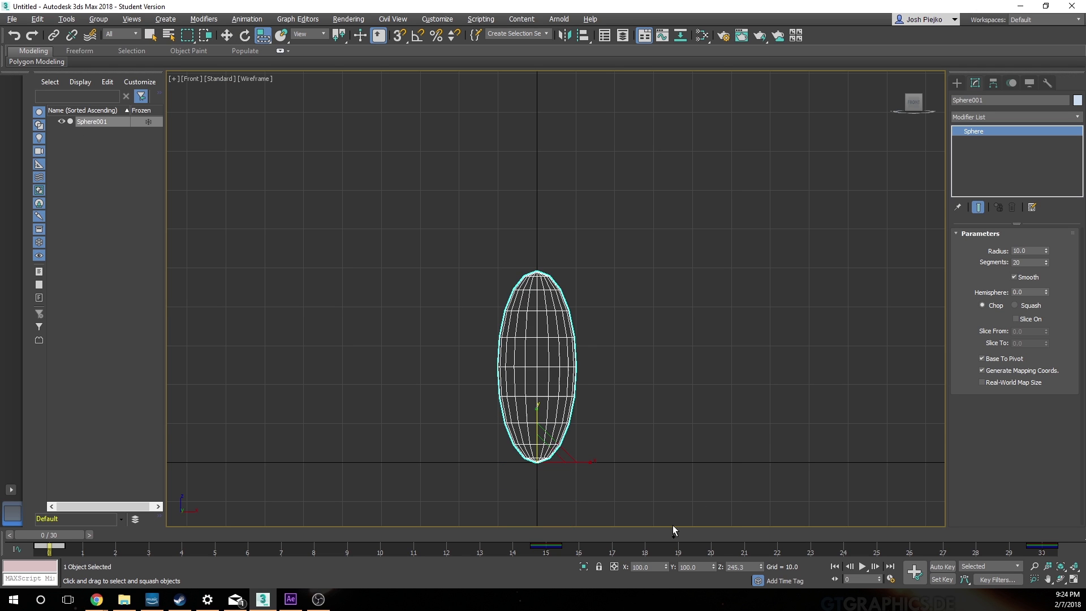
key("ctrl+z")
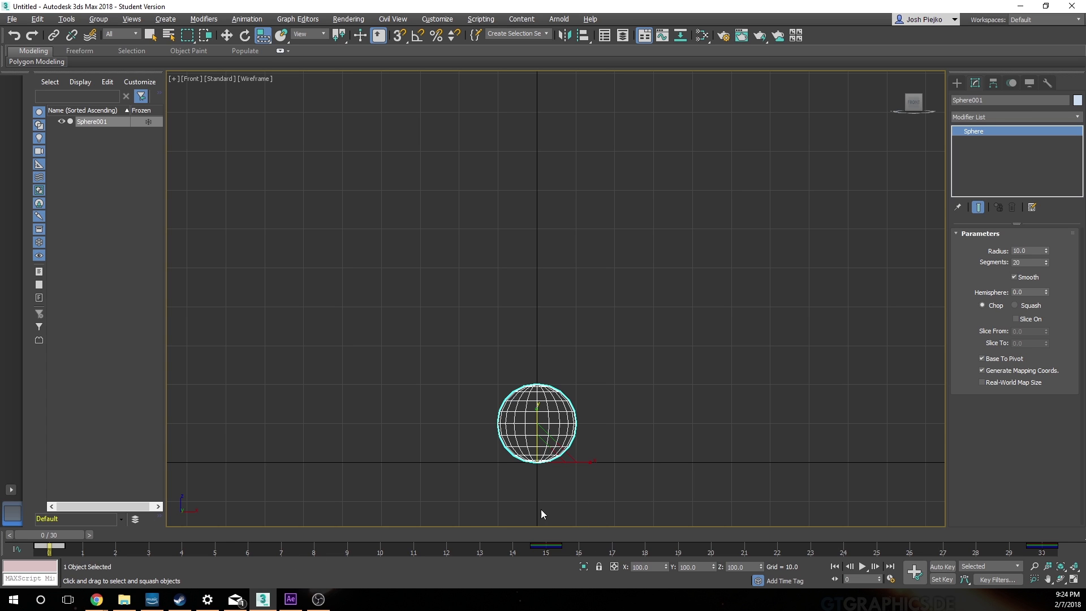
Step: Scrub the bounce to its peak at frame 15 and back to frame 0 with the squash tool active
left_click_drag(84, 535, 561, 535)
key("r")
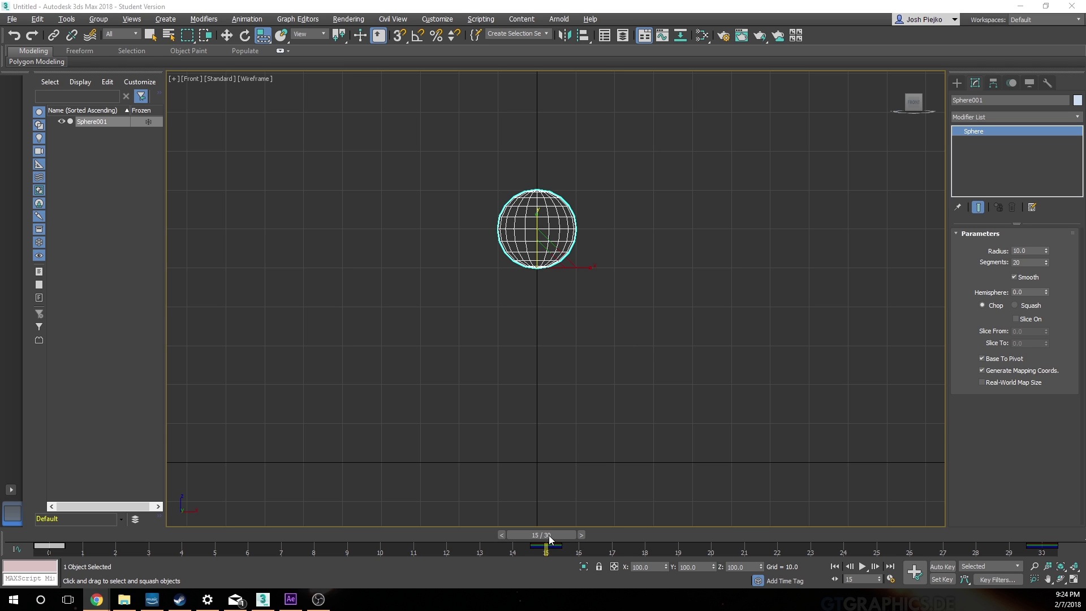
left_click_drag(548, 535, 49, 535)
key("r")
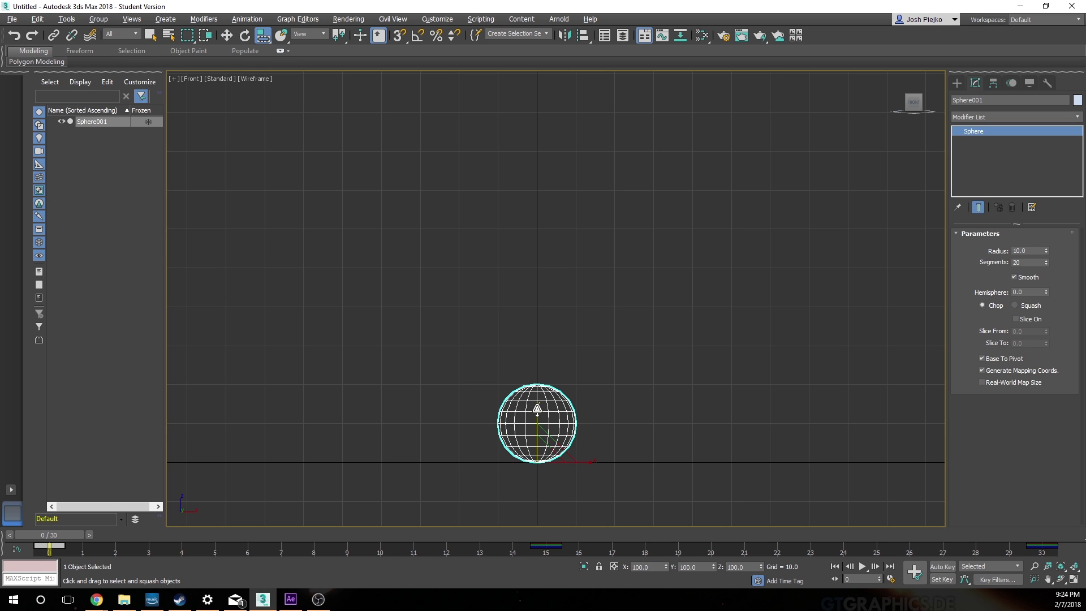
Step: Try a vertical squash of the sphere, change the reference coordinate system to World and undo the squash
left_click_drag(537, 409, 539, 422)
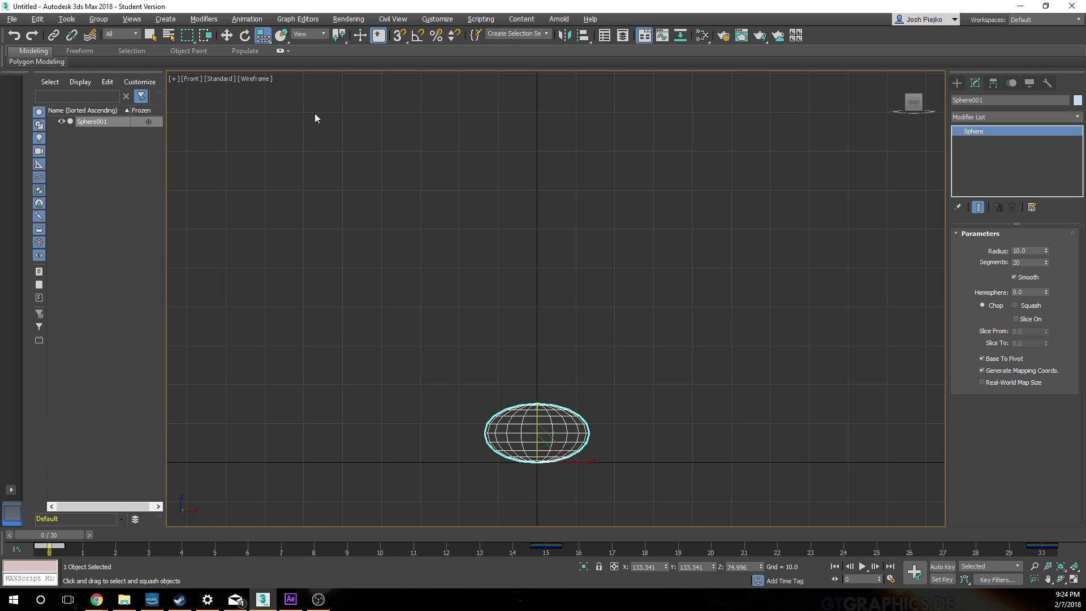
left_click(324, 34)
left_click(319, 59)
key("ctrl+z")
key("ctrl+z")
key("ctrl+z")
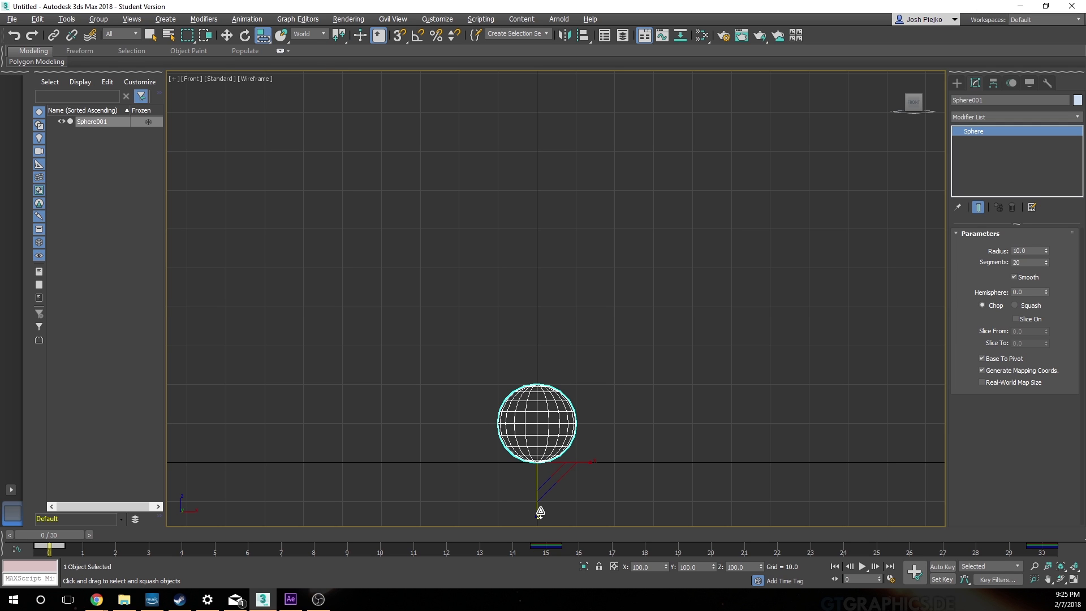
Step: Reselect the sphere and squash it at frame 0 to about 133% in X and Y and 75% in Z
key("w")
left_click(518, 267)
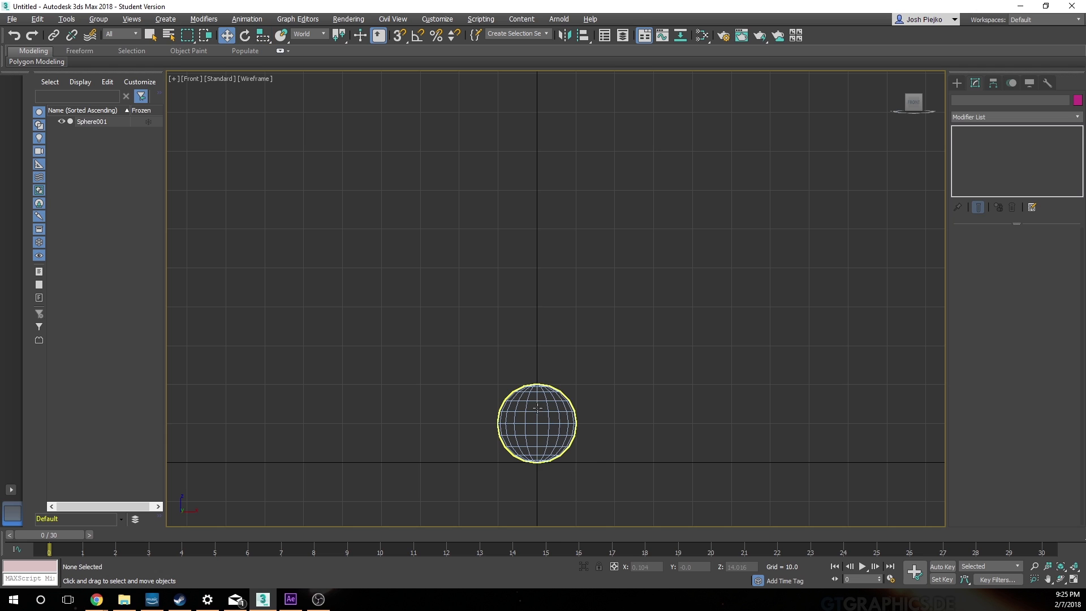
left_click(537, 407)
left_click(262, 37)
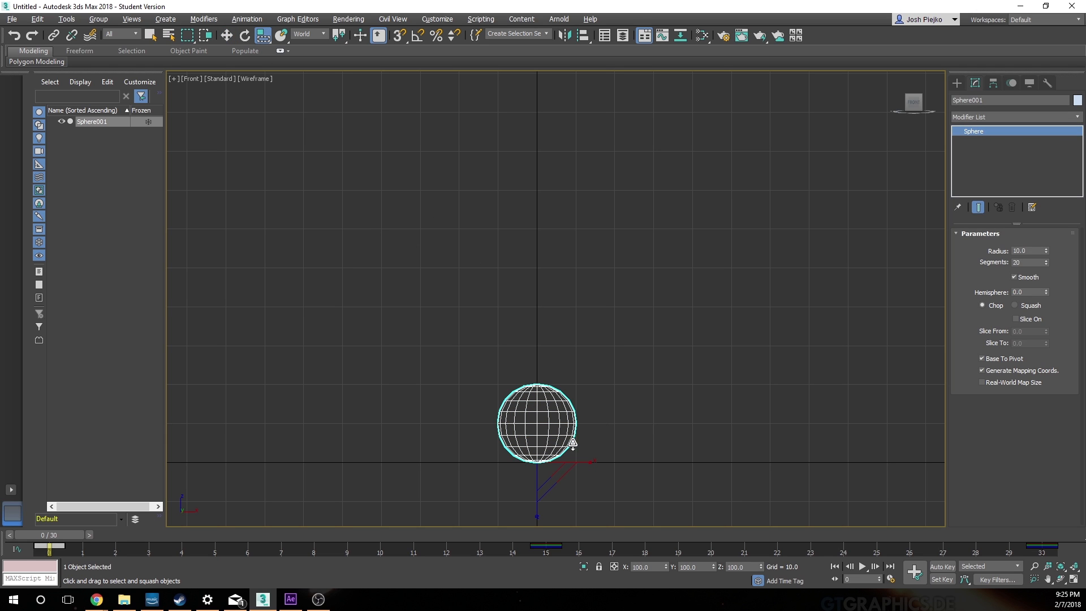
left_click_drag(539, 511, 539, 497)
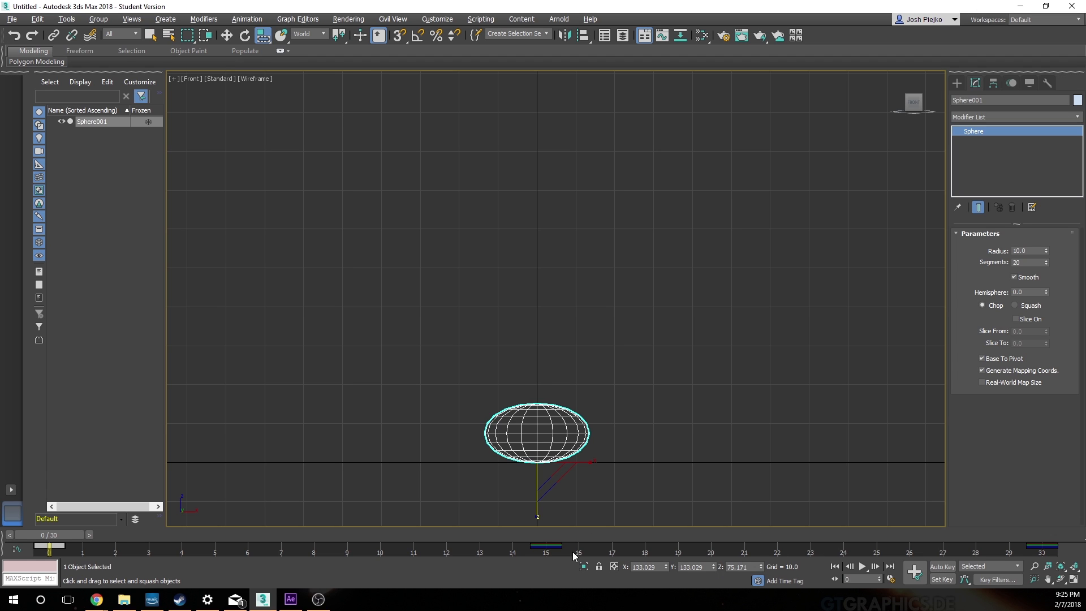
Step: Turn on Set Key mode and set a key for the squashed sphere at frame 30
left_click(942, 580)
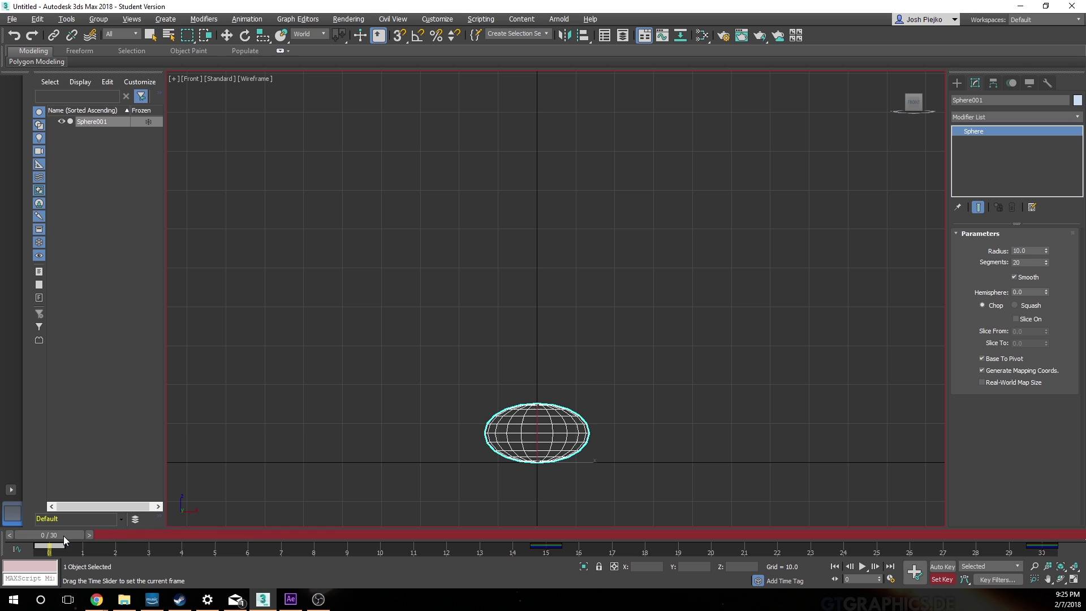
left_click_drag(63, 535, 1063, 571)
key("r")
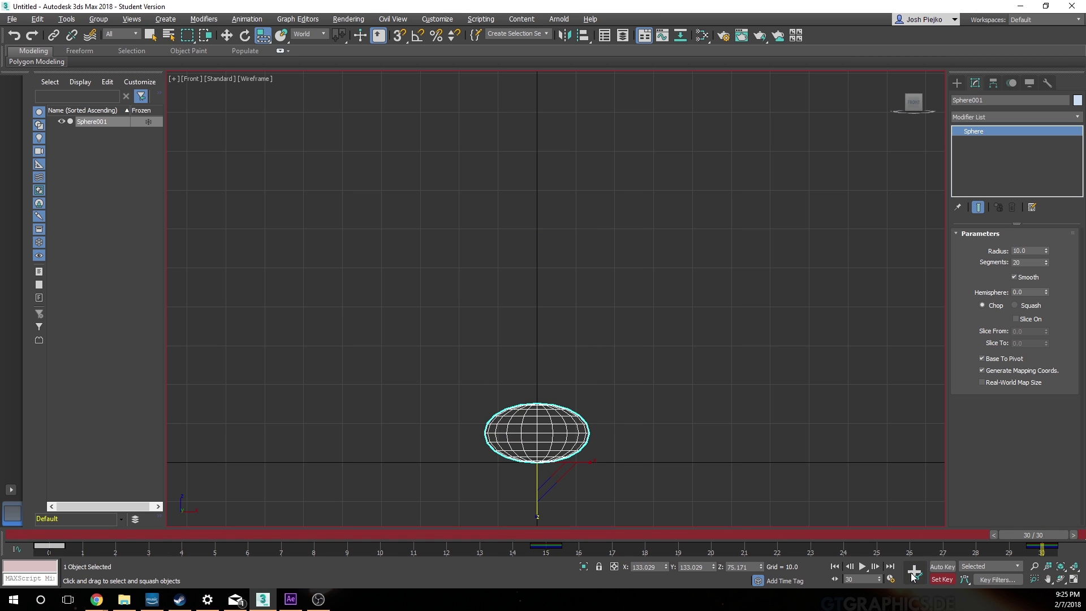
left_click(912, 572)
Step: At frame 15, set the sphere's X, Y and Z scale to 100 and set a key
left_click_drag(1018, 536, 526, 538)
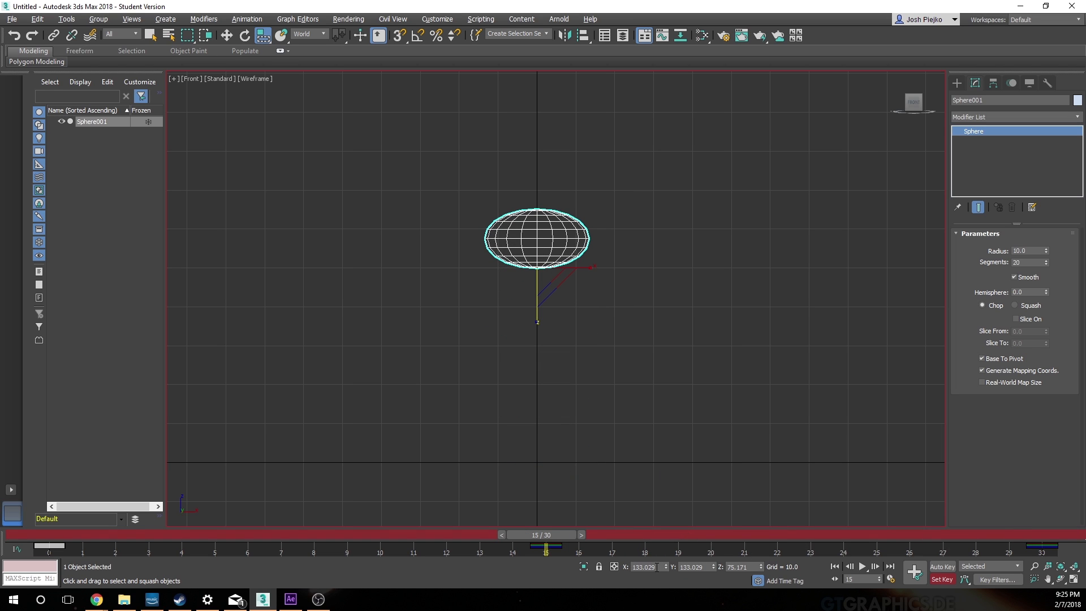
double_click(657, 567)
type("100")
key("Tab")
type("100")
key("Tab")
type("100")
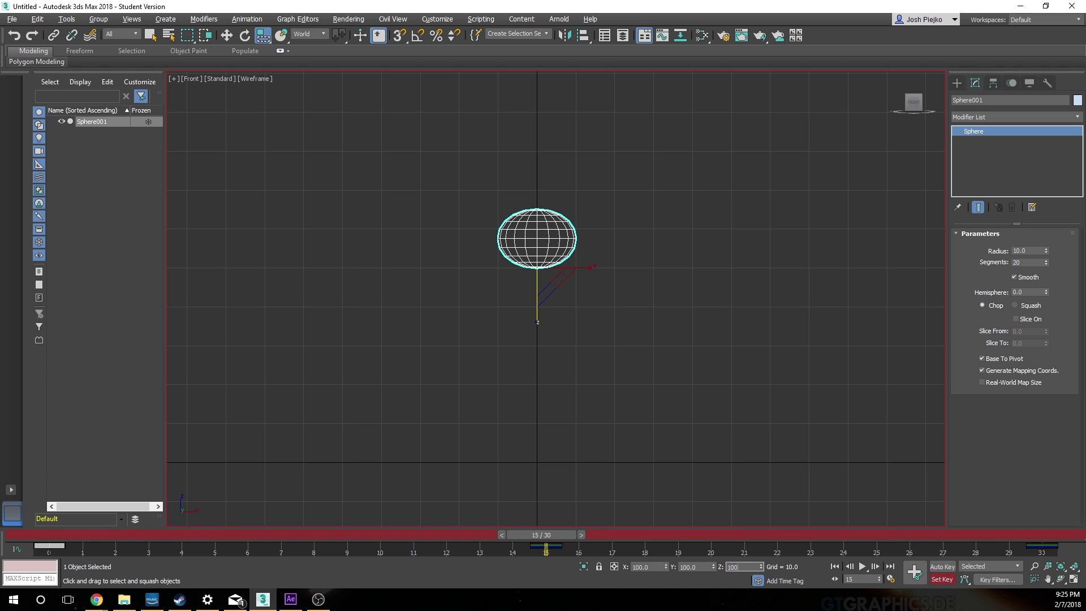
left_click(919, 575)
Step: Scrub between frames 0 and 30 to check the squash, and play the animation
left_click_drag(541, 534, 49, 534)
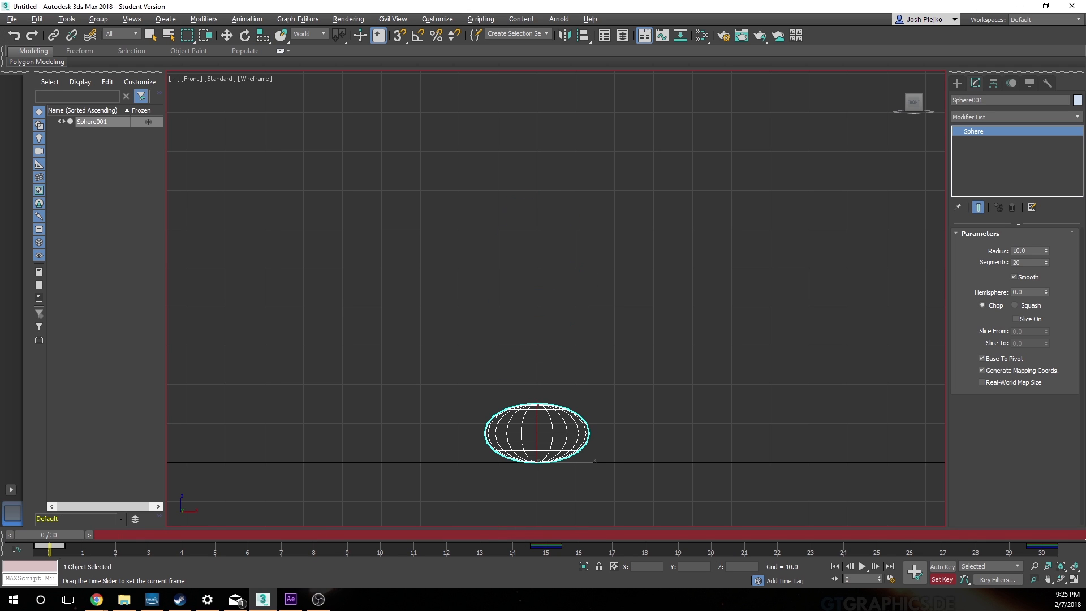
left_click_drag(49, 534, 1034, 535)
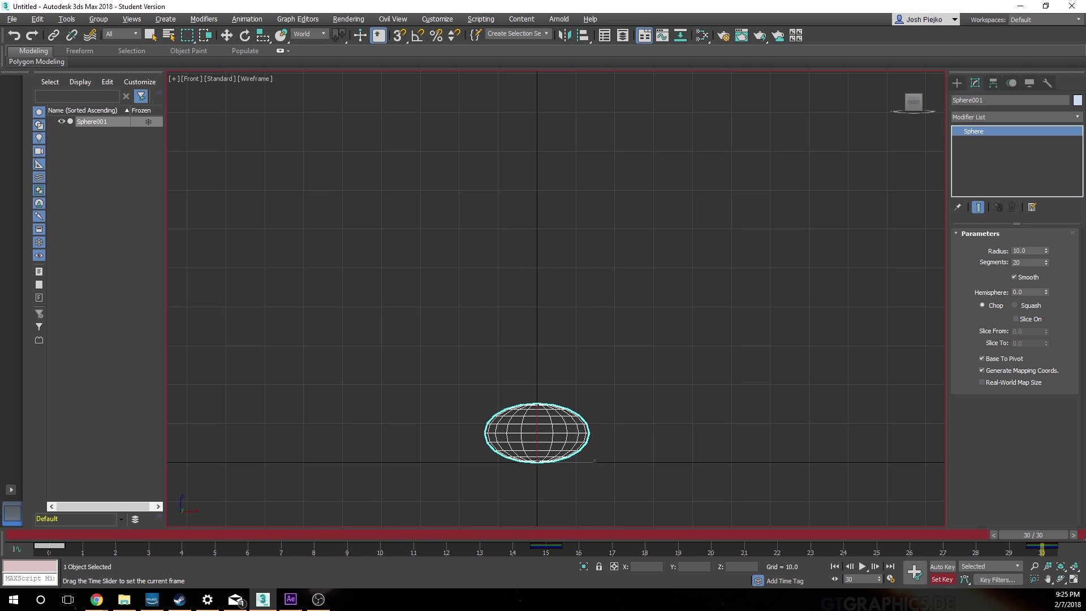
key("r")
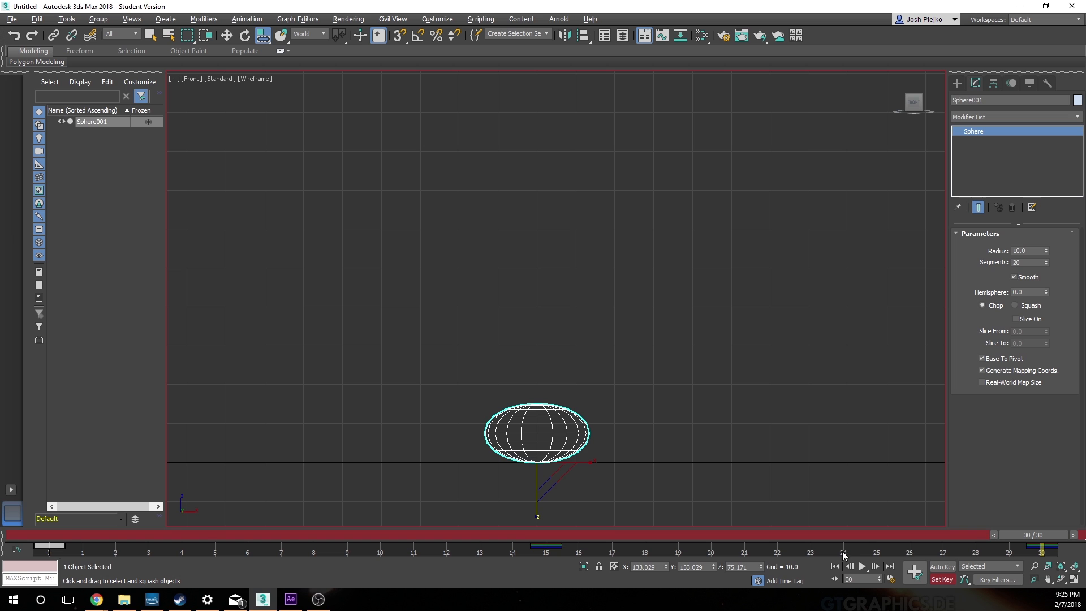
left_click(862, 566)
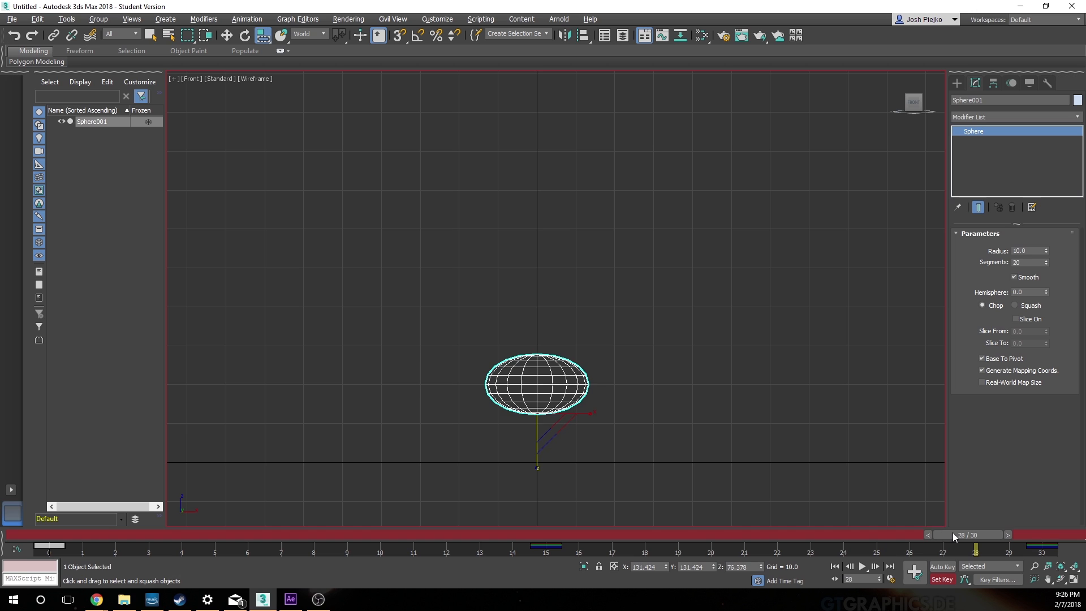
Step: Try reducing the sphere's squash at frame 0 to about 110% in X and Y and 91% in Z
left_click_drag(952, 532, 31, 548)
key("r")
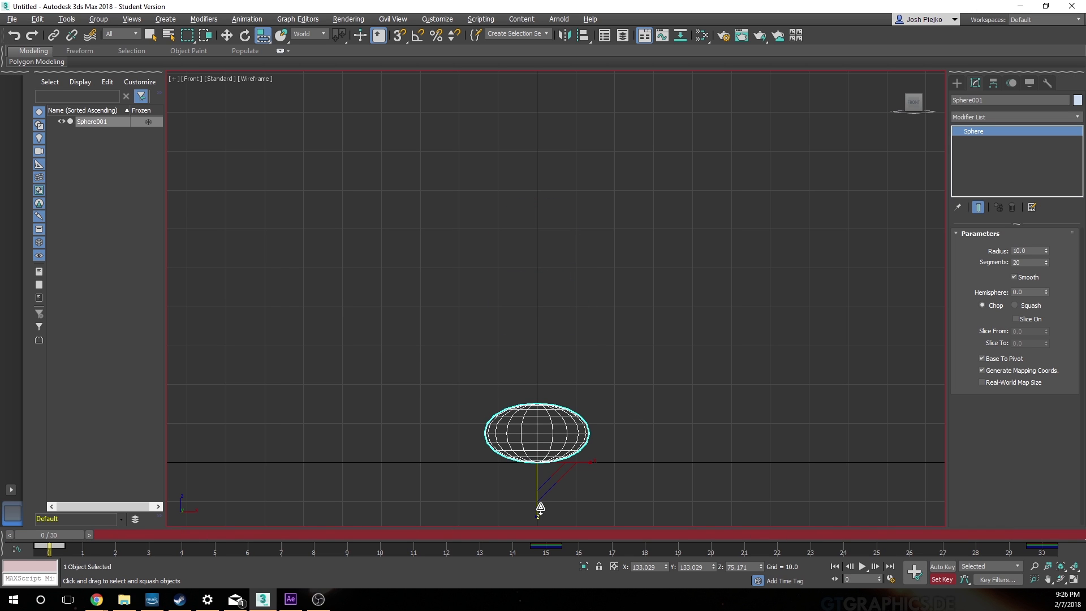
left_click_drag(539, 509, 540, 517)
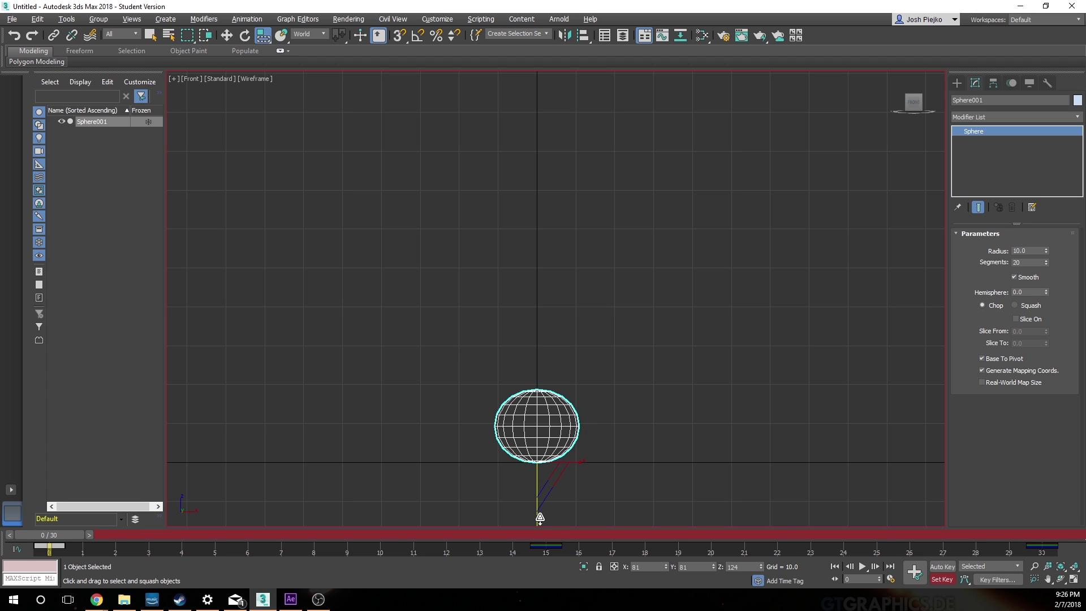
left_click_drag(538, 518, 538, 517)
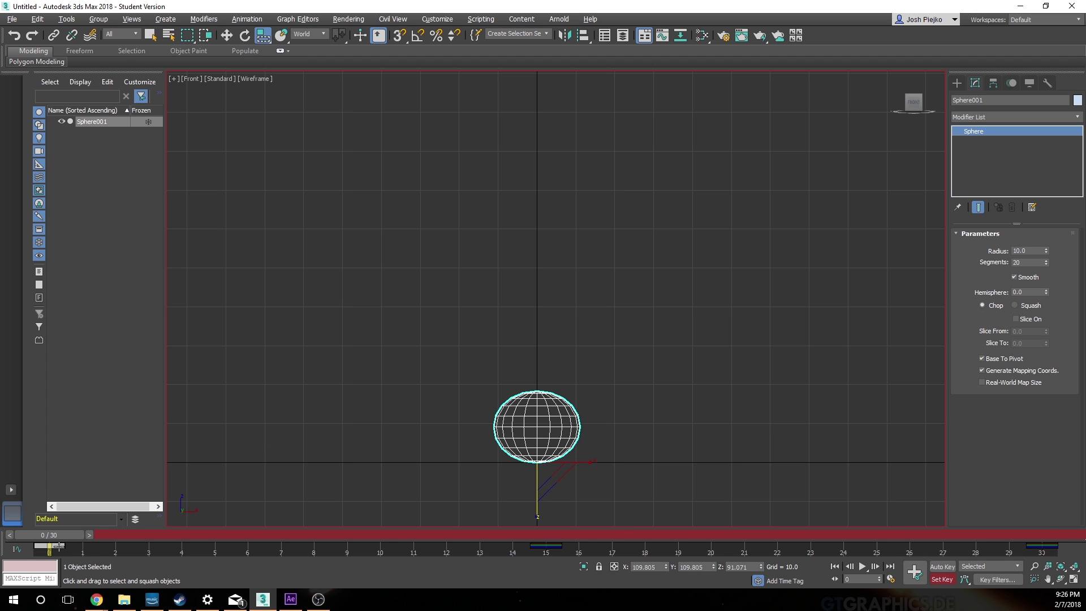
key("w")
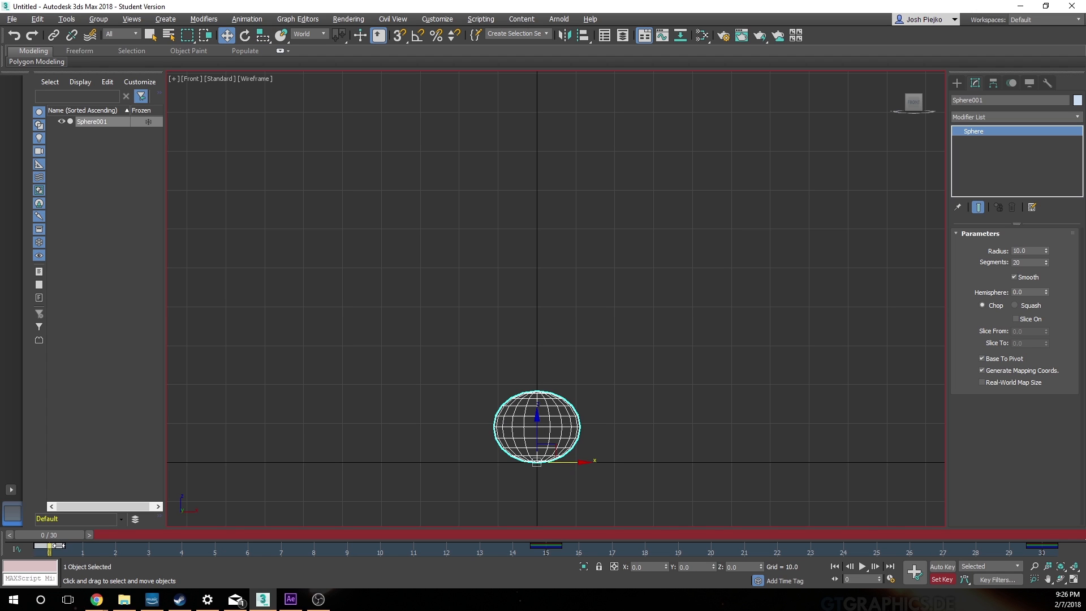
left_click_drag(57, 545, 1052, 535)
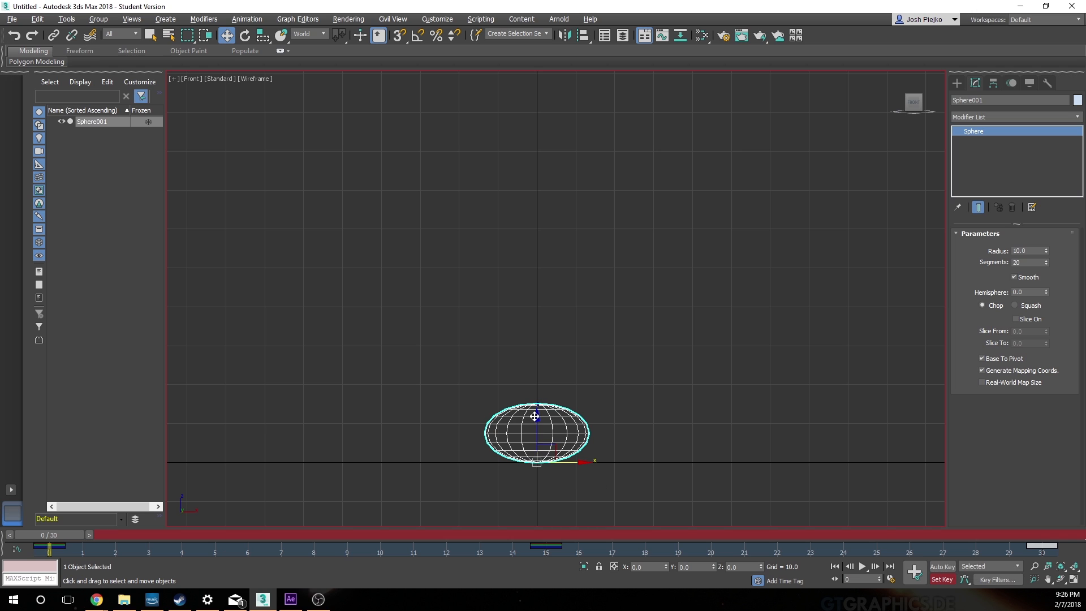
Step: At frame 0, rescale the sphere to about 116% in X and Y and 86% in Z, and copy its key to frame 30
left_click(264, 36)
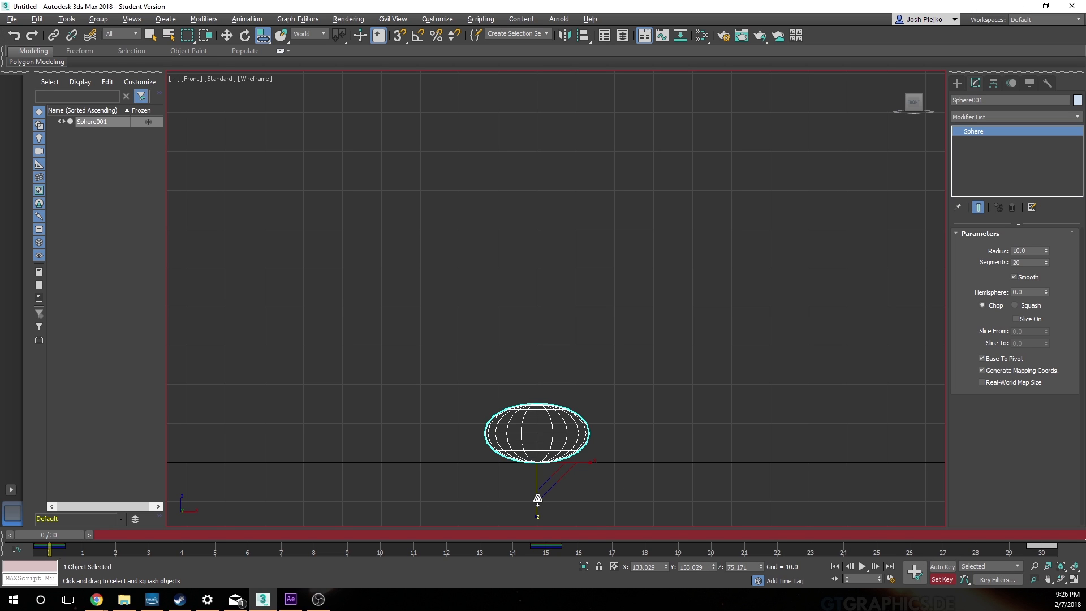
left_click_drag(537, 498, 536, 504)
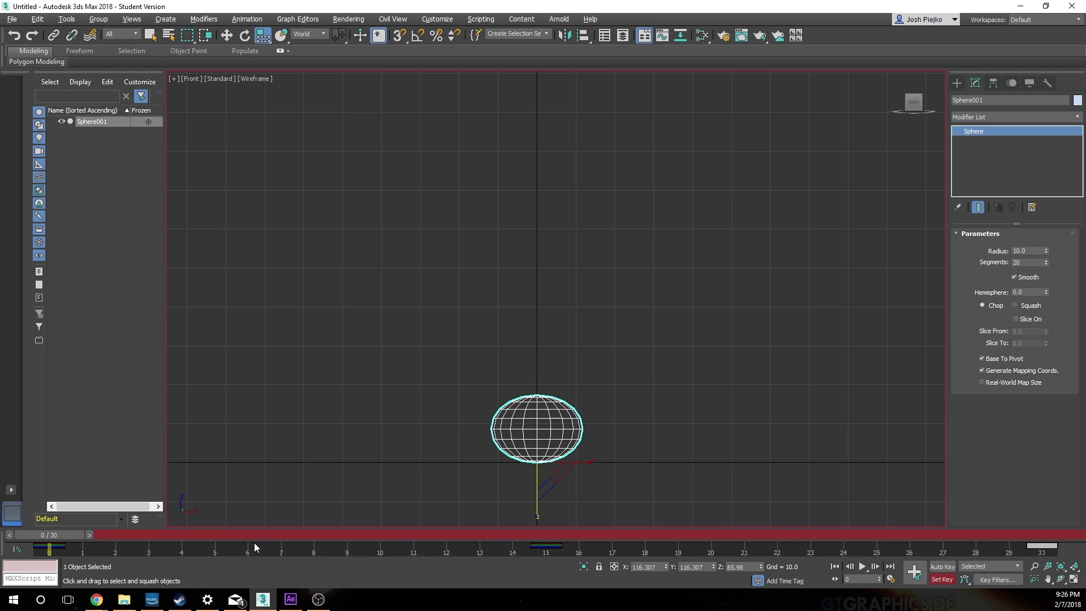
left_click(45, 547)
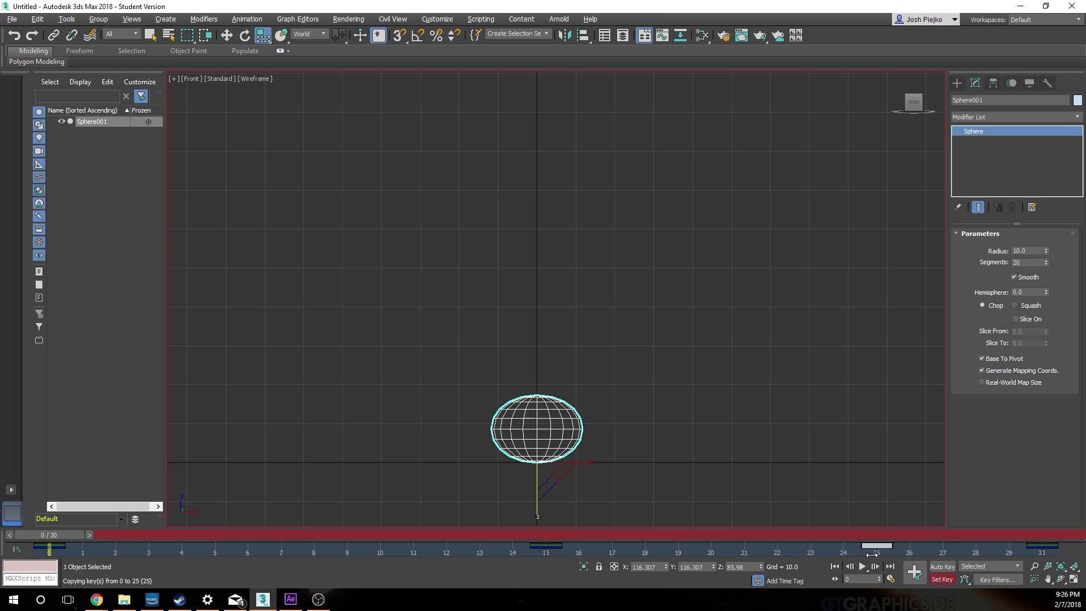
left_click(1041, 546)
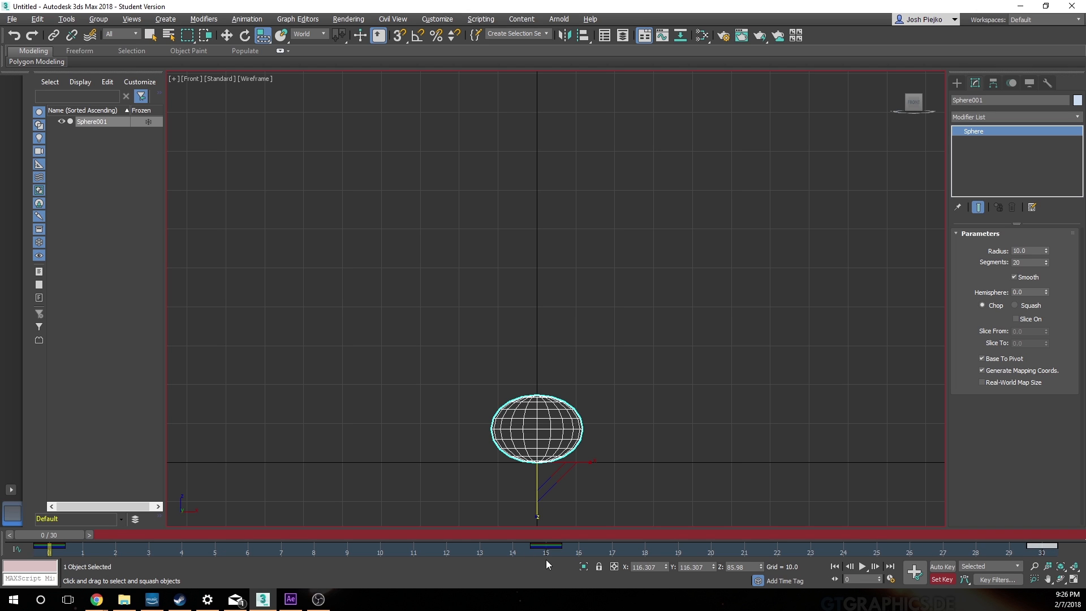
Step: Play the bounce and scrub through its frames to check the softened squash
left_click(864, 566)
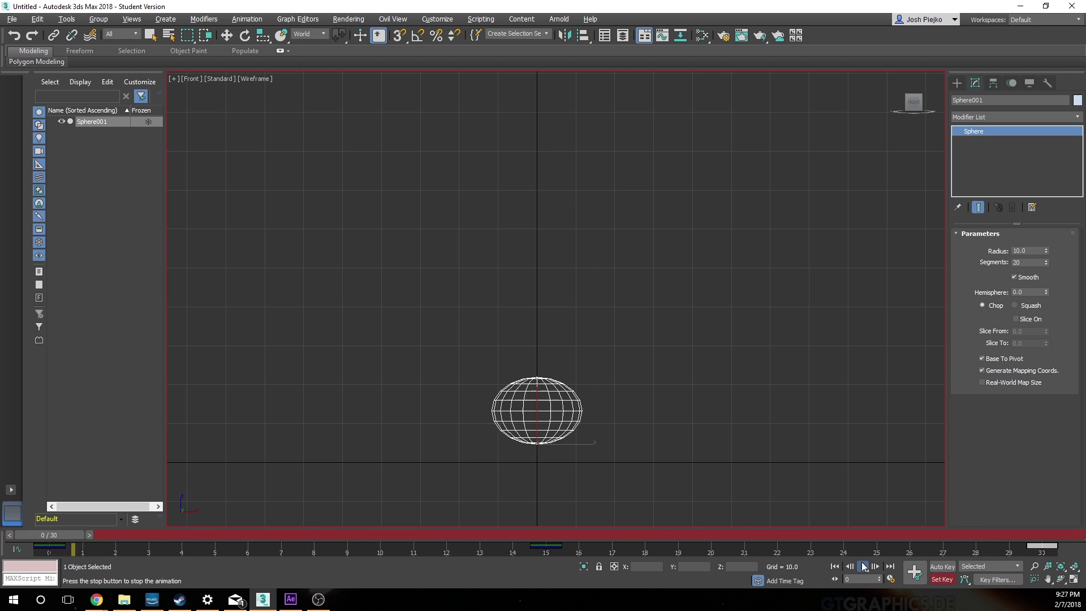
left_click(860, 567)
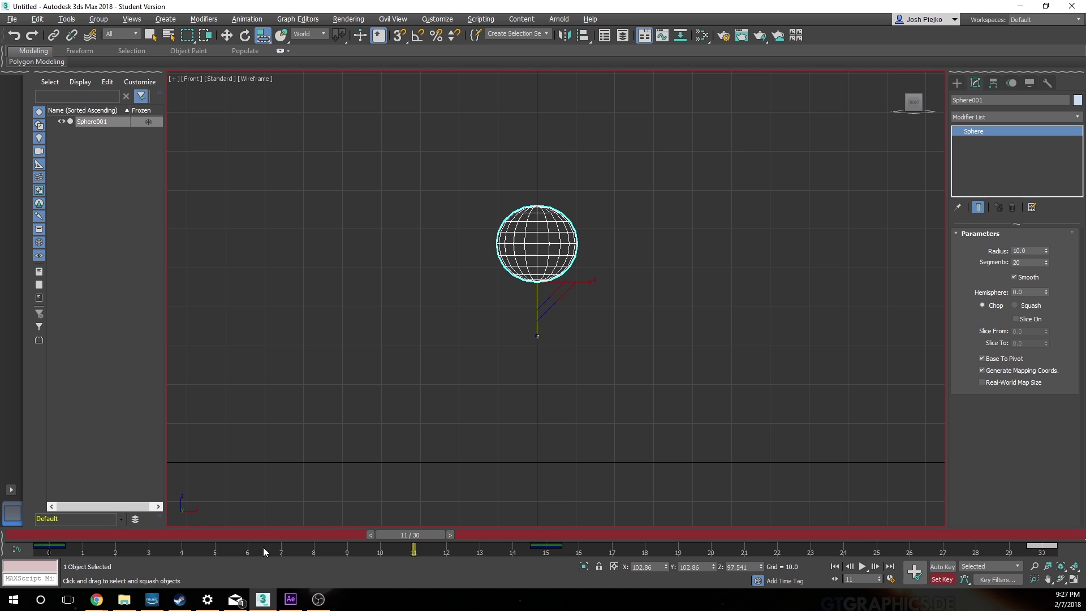
left_click_drag(379, 538, 544, 515)
left_click(862, 566)
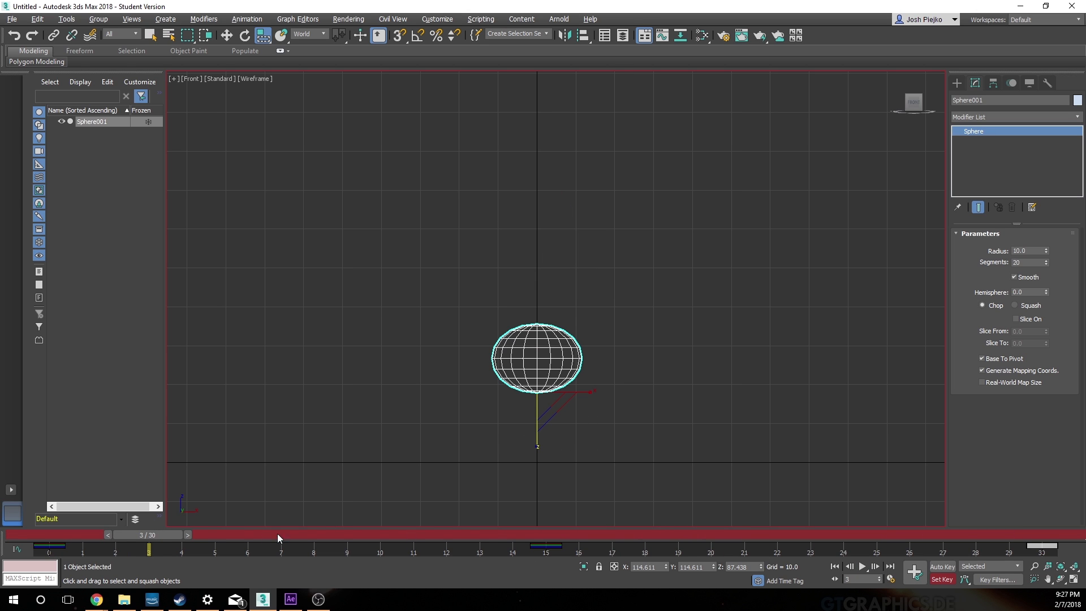
Step: At frame 29, stretch the sphere to about 97% in X and Y and 103% in Z, and set a key
left_click_drag(161, 536, 1008, 536)
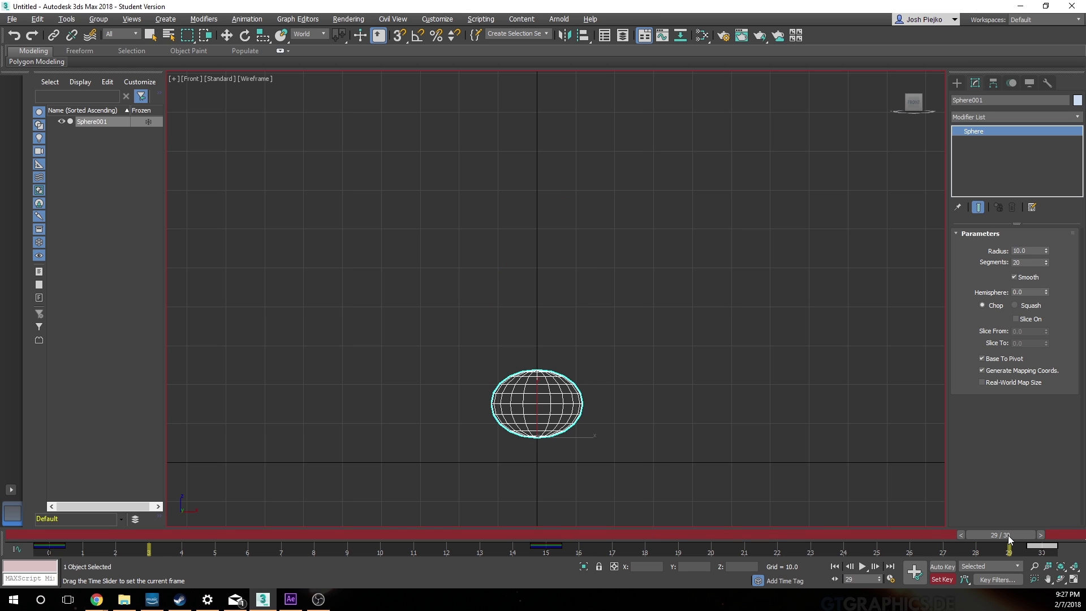
key("r")
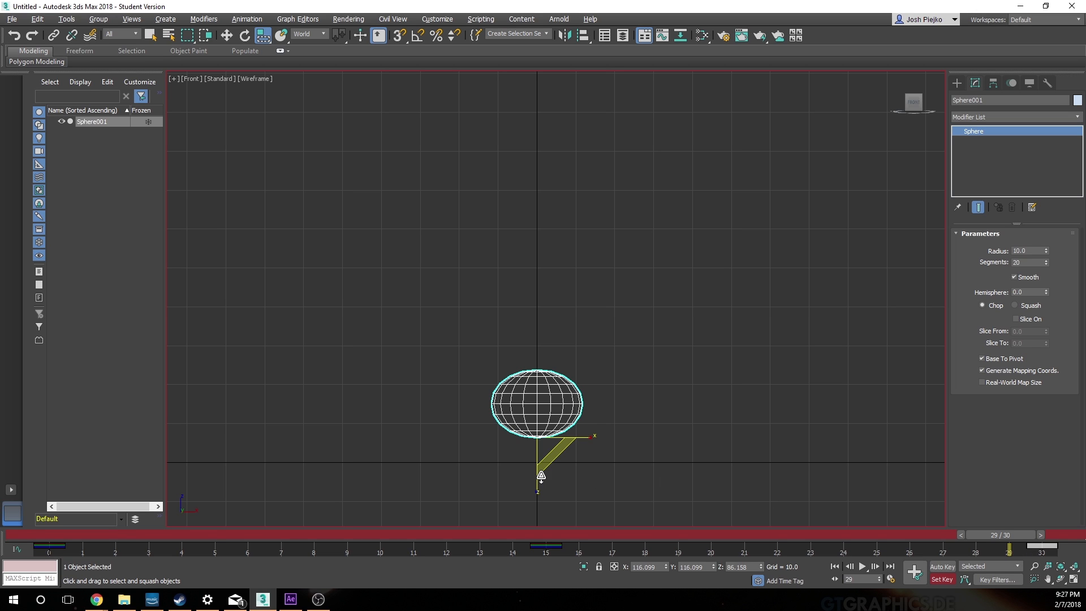
left_click_drag(536, 484, 535, 490)
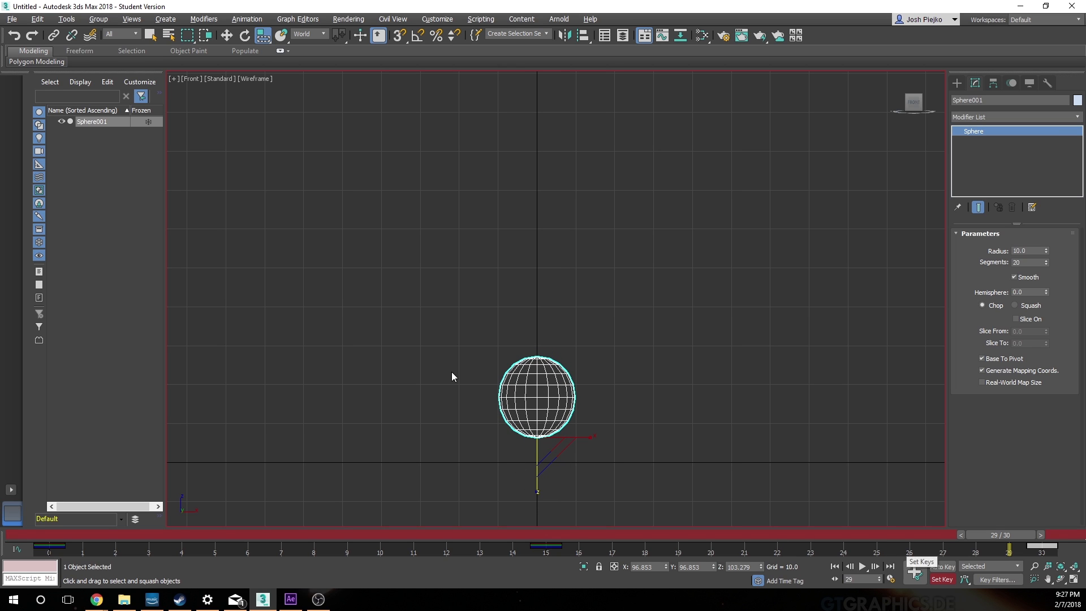
left_click(914, 571)
Step: Scrub back to frame 0 and play the animation to check the stretch before impact
left_click_drag(1000, 535, 508, 535)
key("Home")
left_click(862, 567)
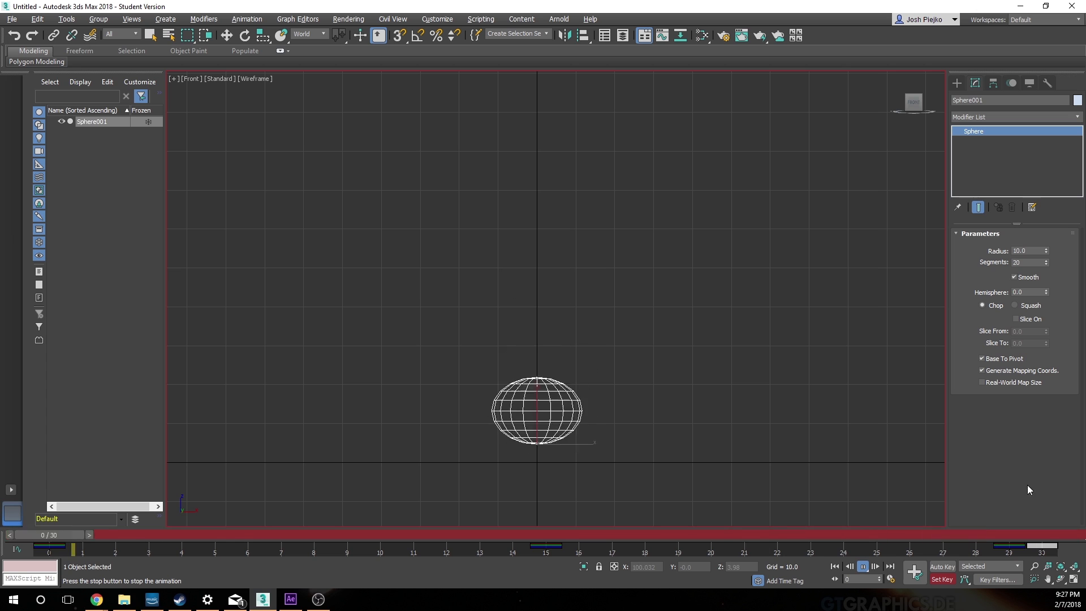
left_click(863, 566)
Step: Try moving the stretch key from frame 29 to frame 25, and play the animation from frame 0
left_click_drag(302, 535, 1018, 506)
key("r")
left_click(1008, 548)
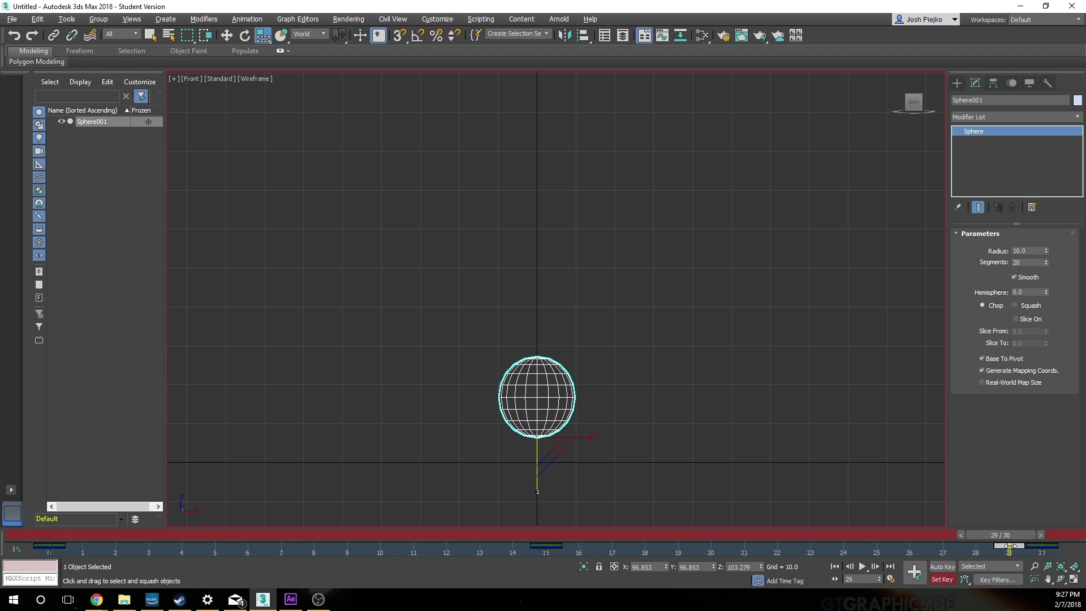
left_click_drag(1010, 546, 877, 545)
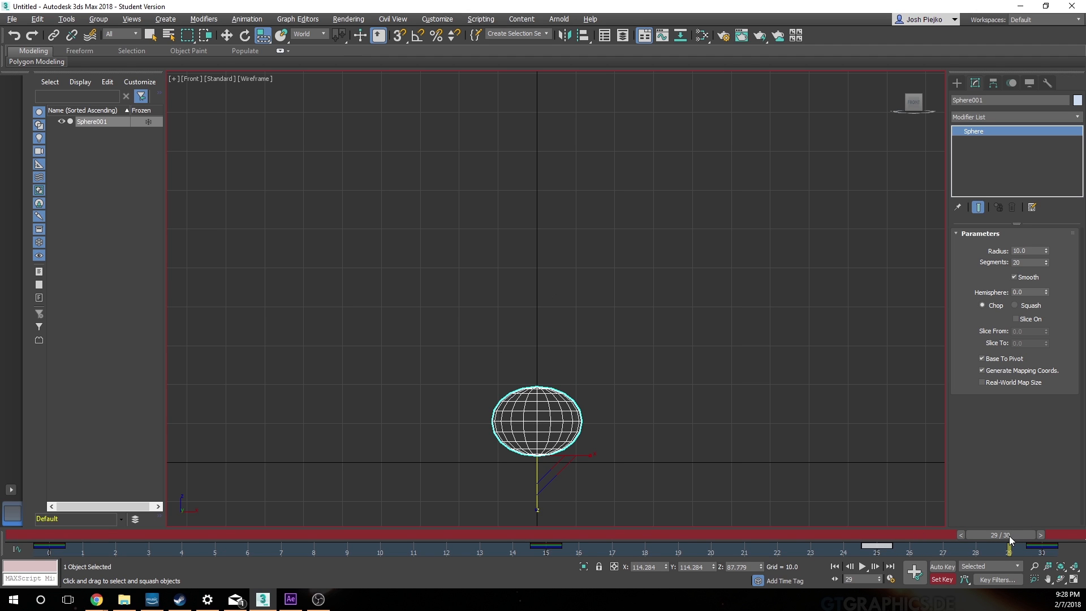
left_click_drag(1009, 535, 18, 540)
key("r")
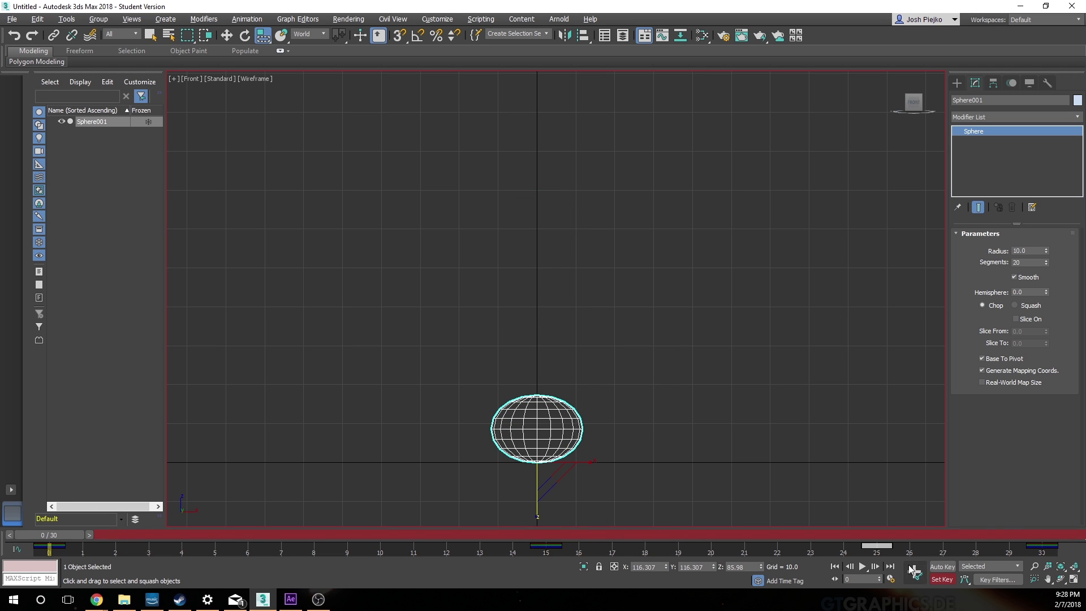
left_click(863, 566)
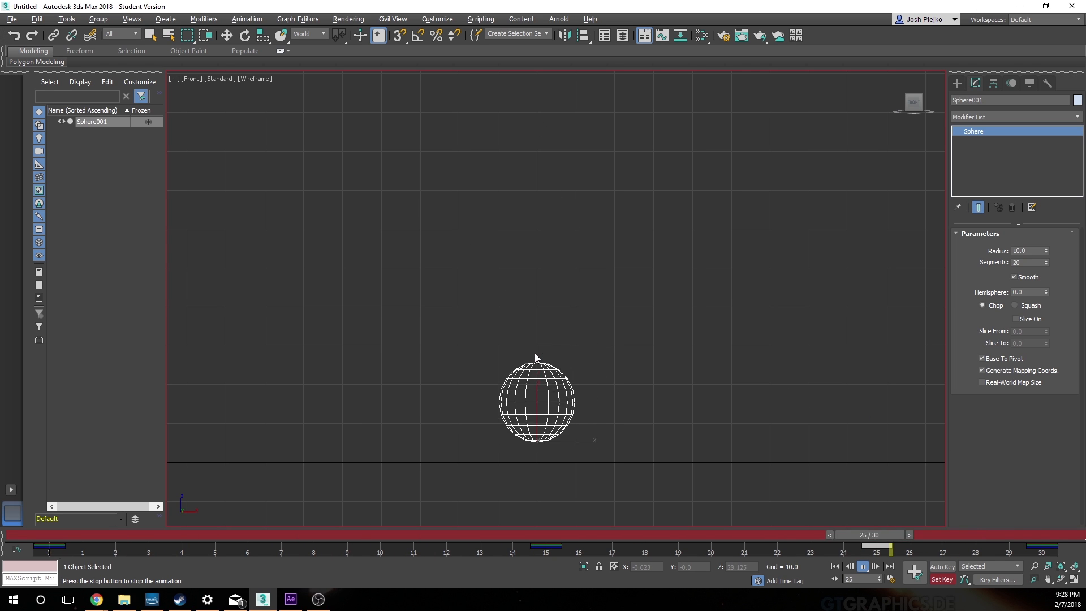
left_click(862, 566)
Step: Try the stretch key at frame 27, play the animation, and return the key to frame 29
key("r")
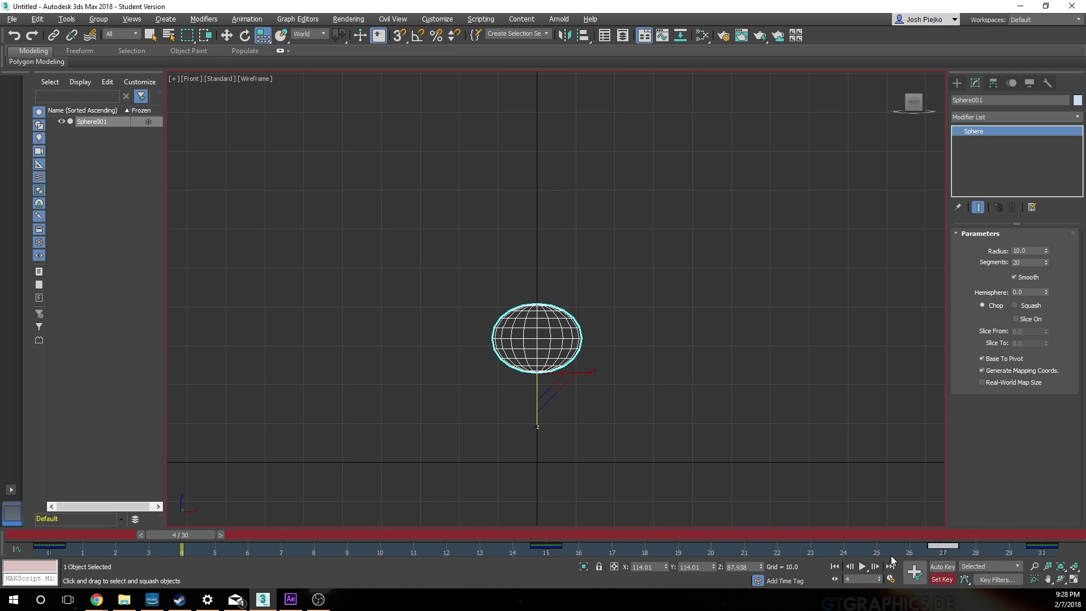
left_click(864, 567)
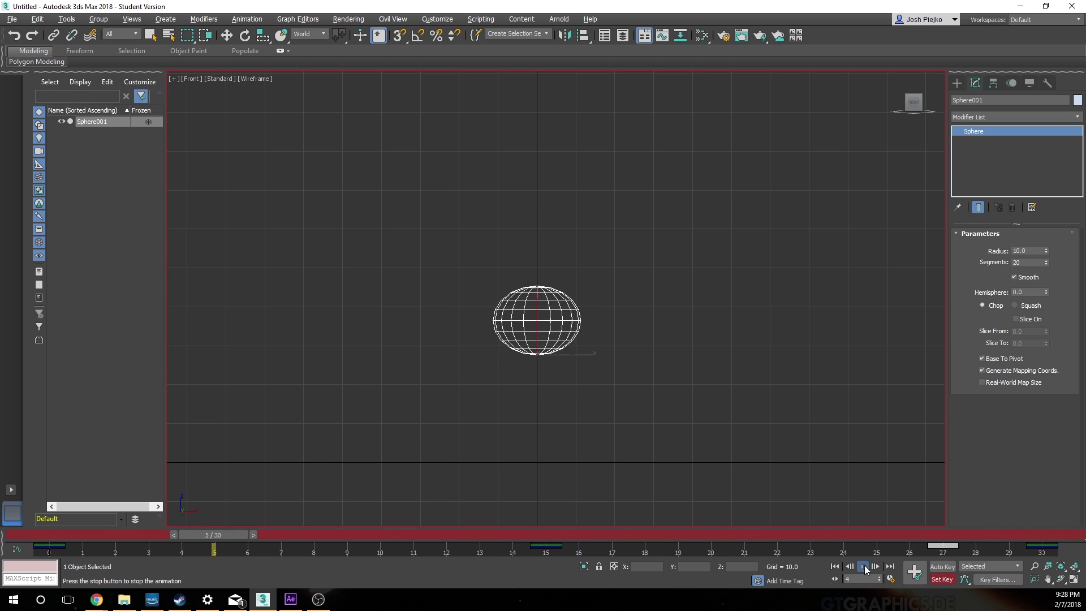
left_click(863, 567)
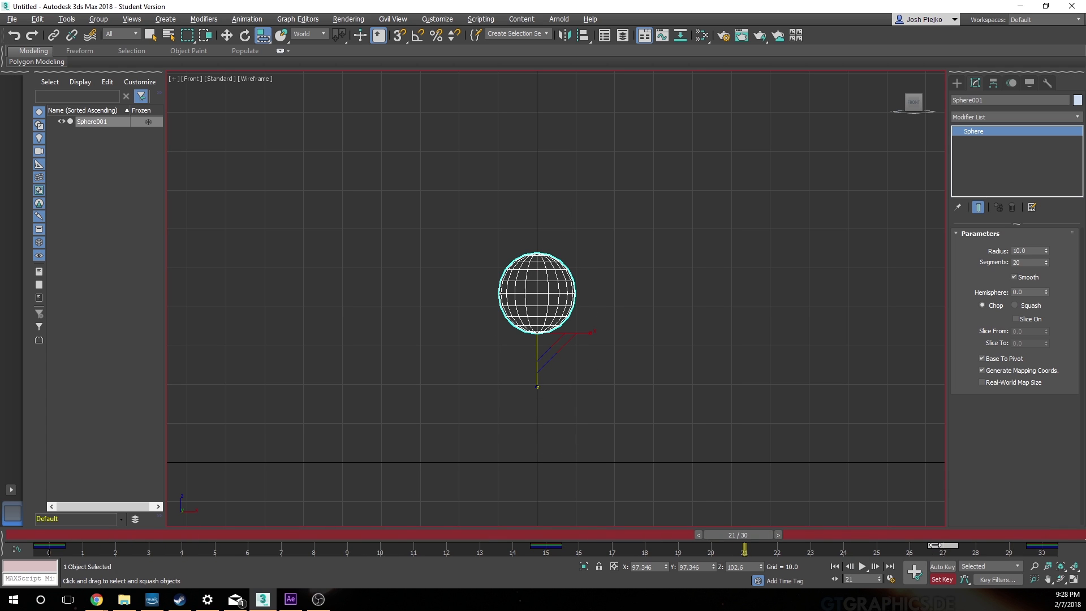
left_click_drag(932, 545, 1009, 545)
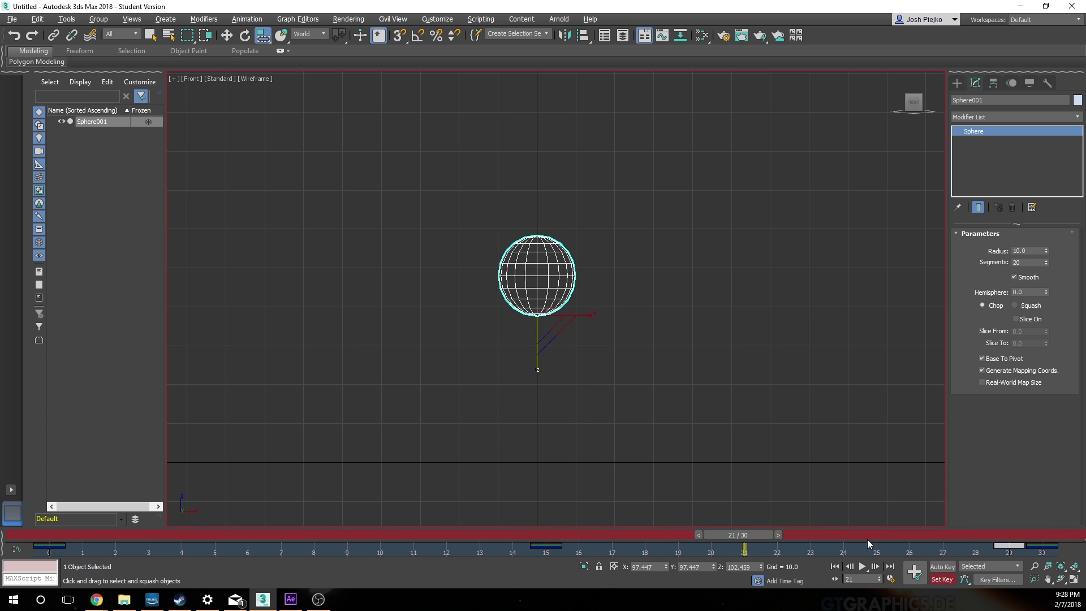
Step: At frame 19, set the sphere's X, Y and Z scale to 100 and set a key
left_click_drag(758, 539, 687, 548)
key("r")
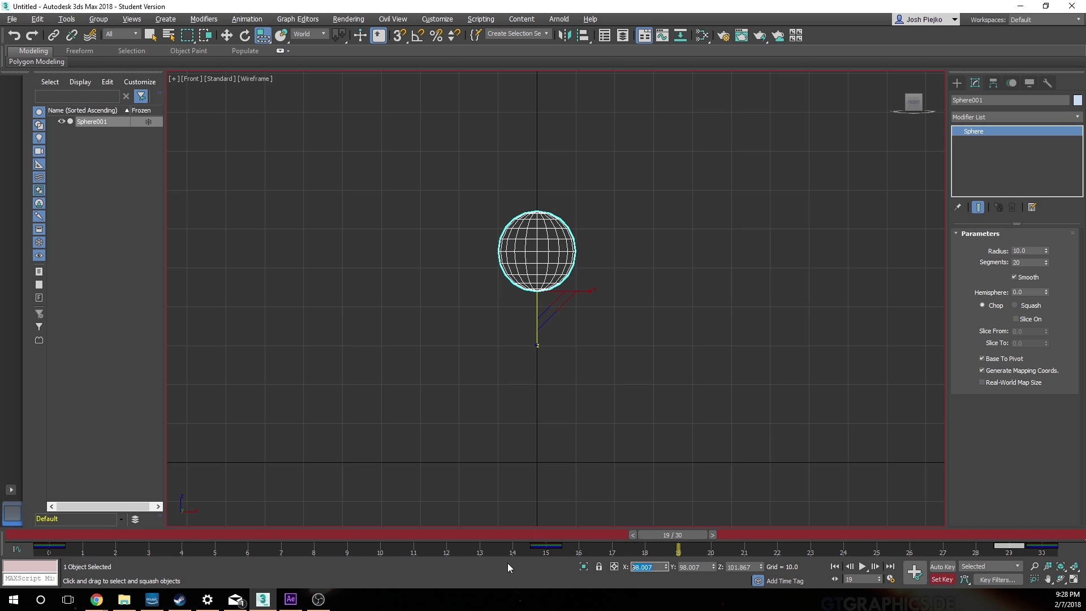
type("100")
key("Tab")
type("100")
key("Tab")
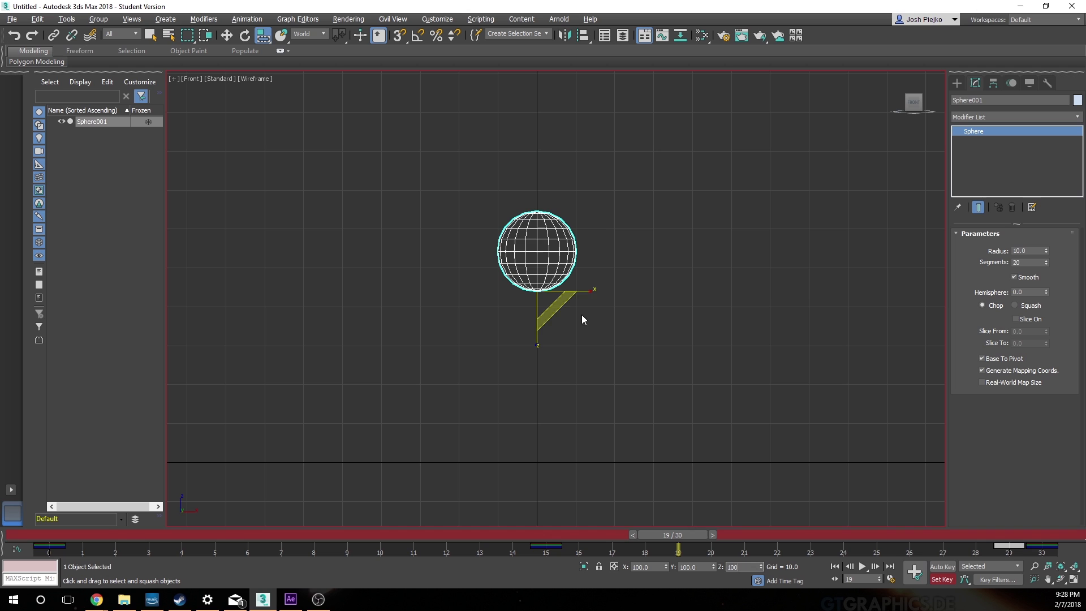
left_click(914, 572)
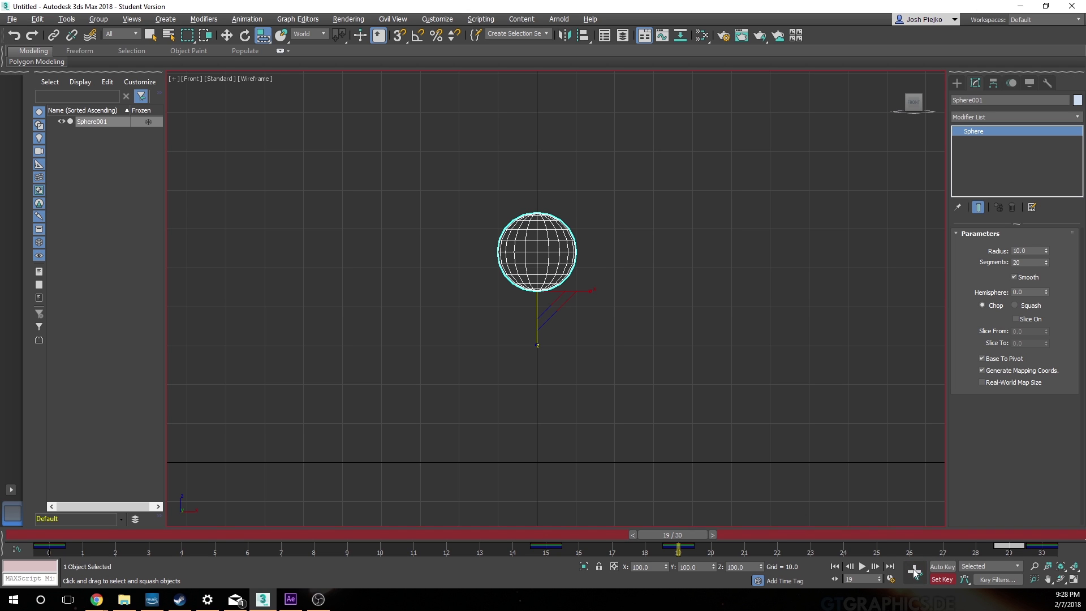
Step: Play the animation from frame 0 in the Front viewport to check the new scale timing
left_click_drag(679, 535, 70, 531)
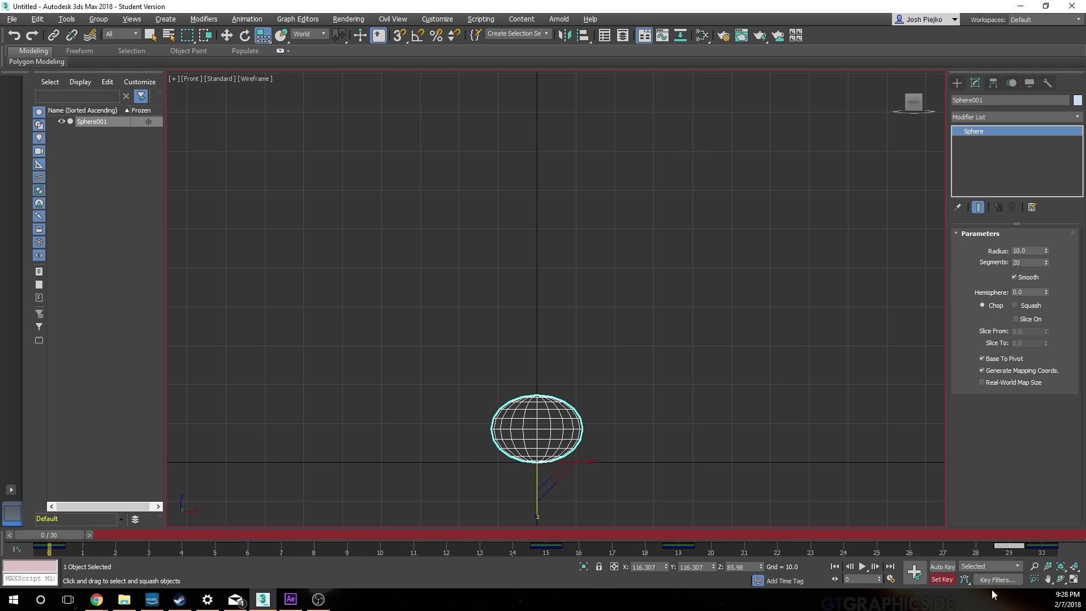
left_click(861, 566)
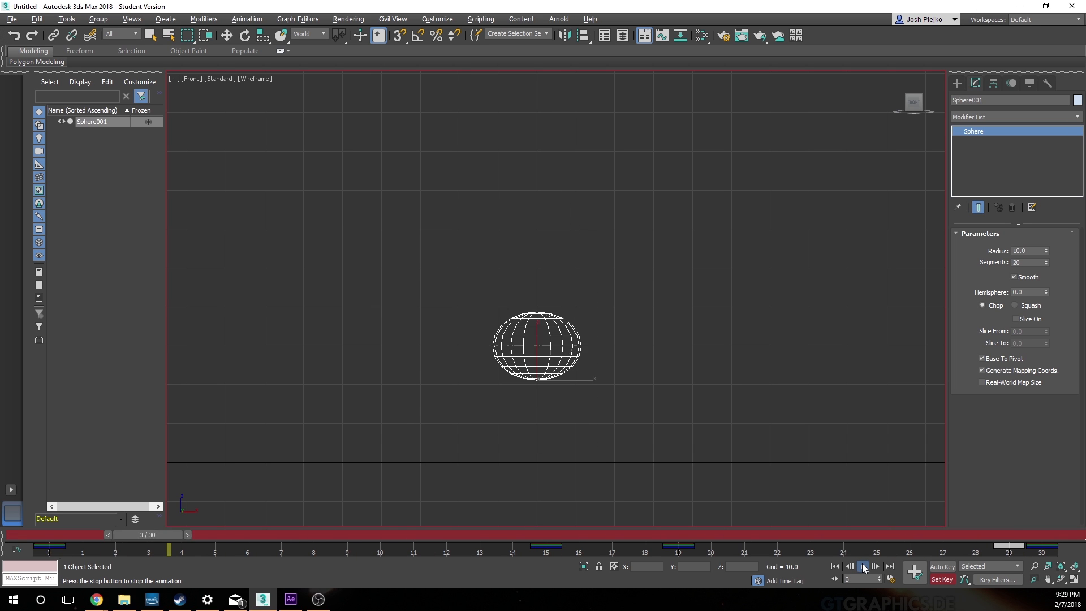
left_click(863, 566)
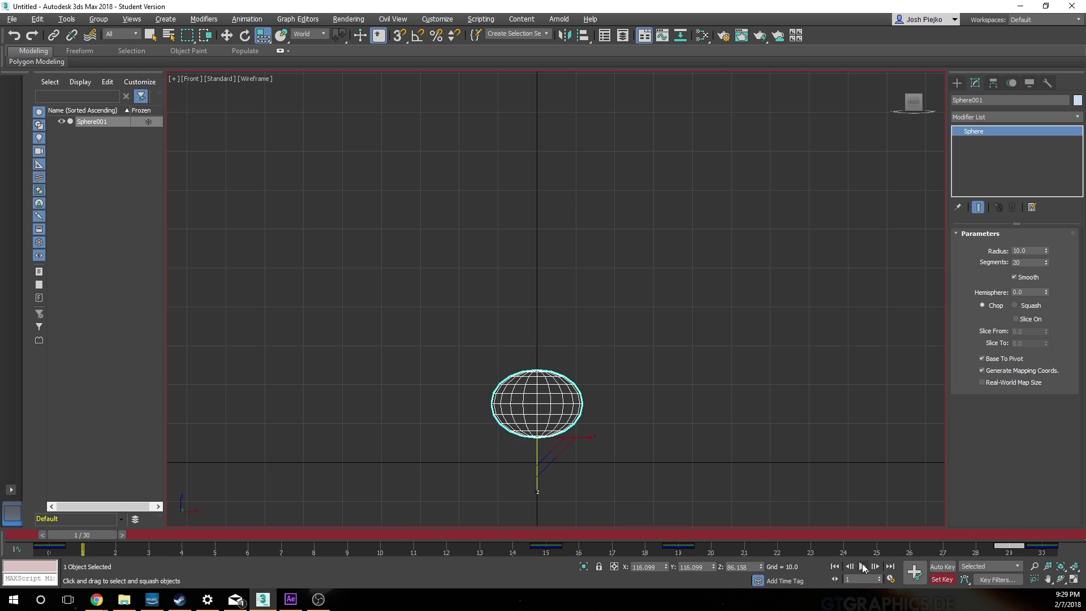
Step: Maximize the Perspective viewport and deselect the sphere, viewing the grid from a lower angle
key("alt+w")
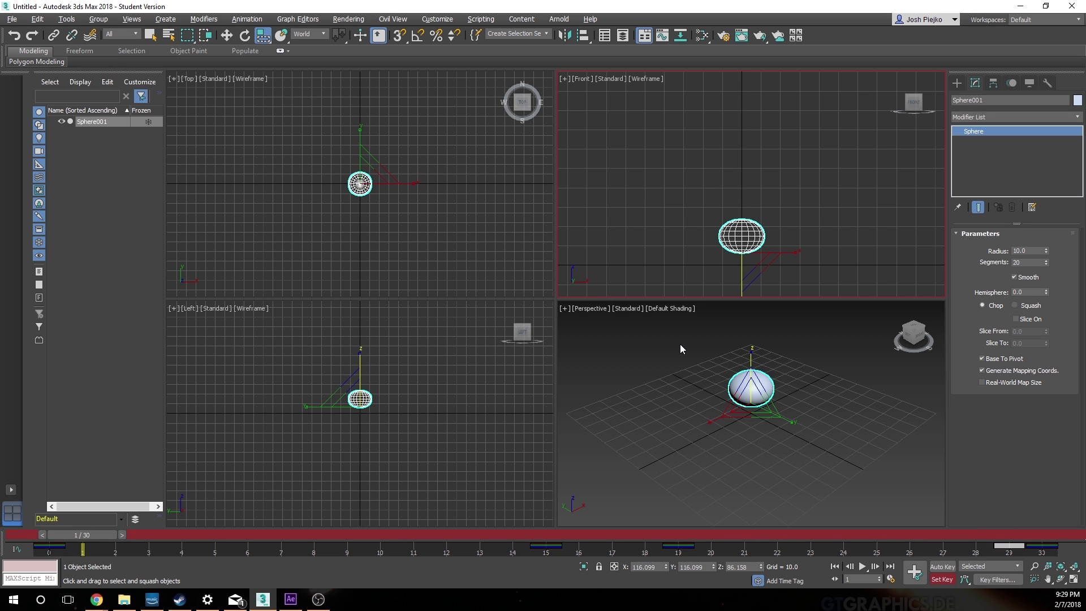
key("alt+w")
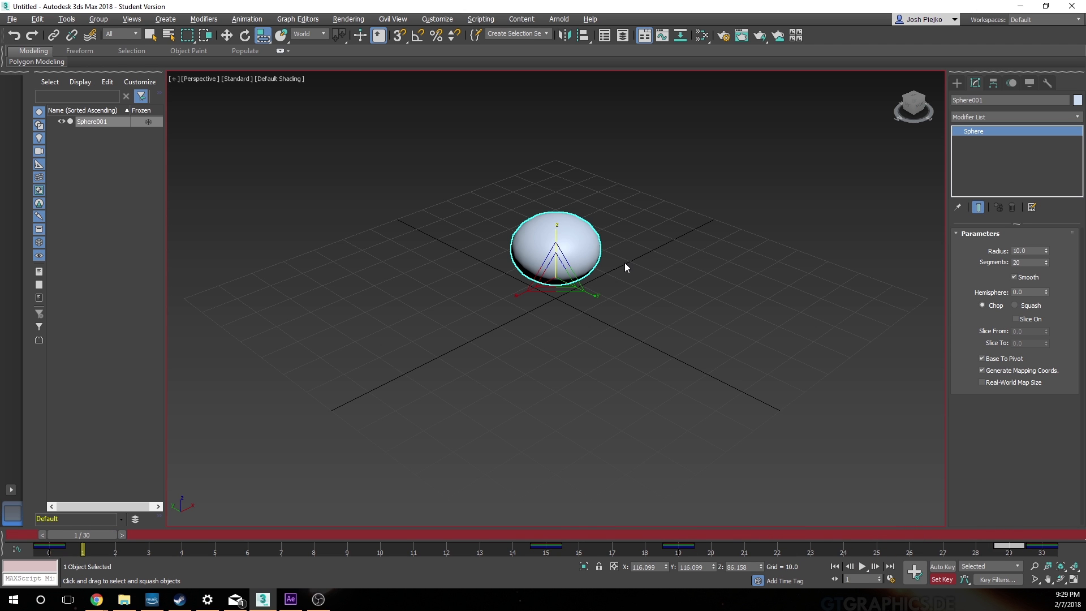
middle_click_drag(666, 259, 644, 341)
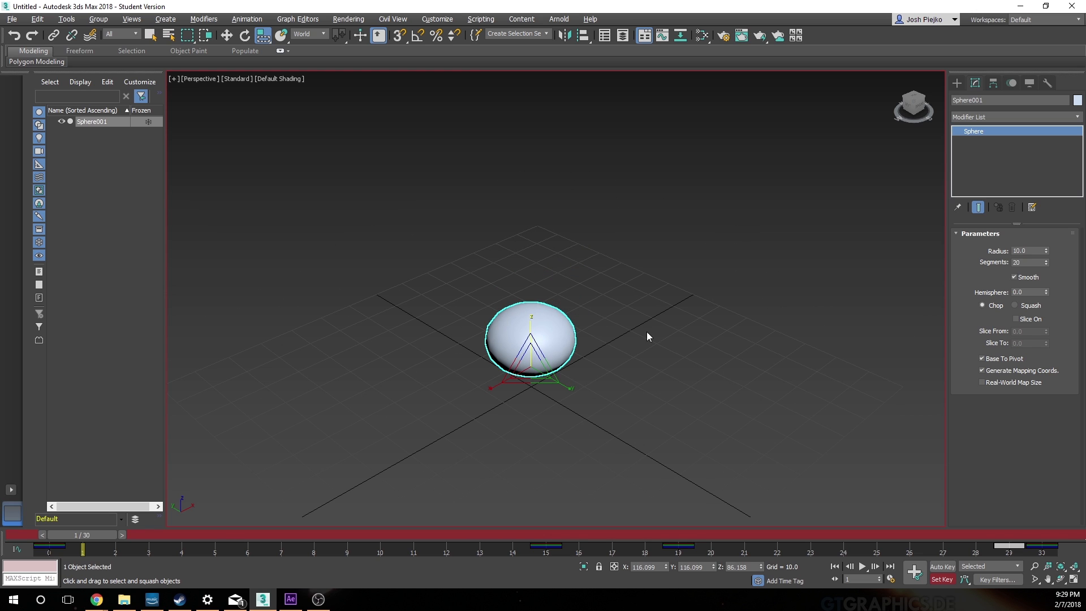
left_click(613, 382)
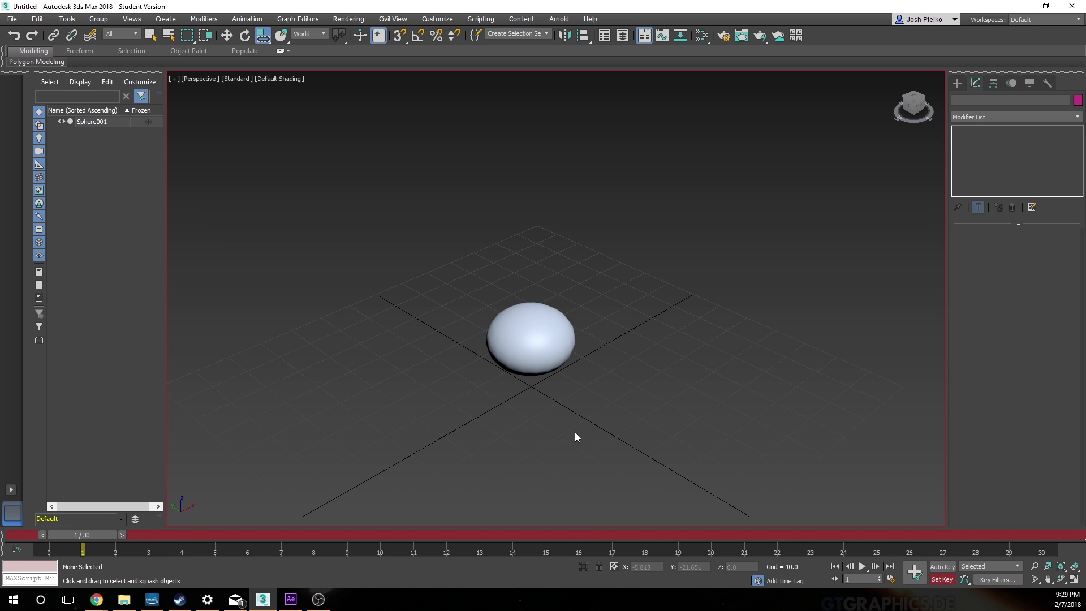
middle_click_drag(599, 334, 584, 390)
middle_click_drag(485, 441, 513, 405, "alt")
middle_click_drag(608, 409, 634, 375)
Step: Play the shaded bounce from frame 0 in the Perspective viewport, keeping the whole ball path in view
left_click_drag(103, 535, 103, 535)
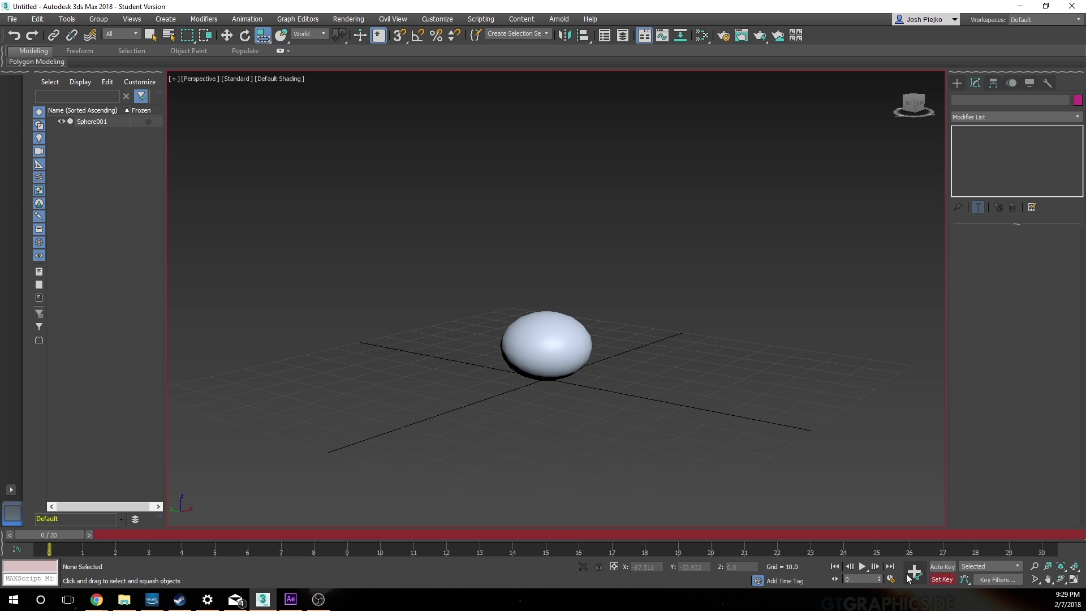
left_click(862, 566)
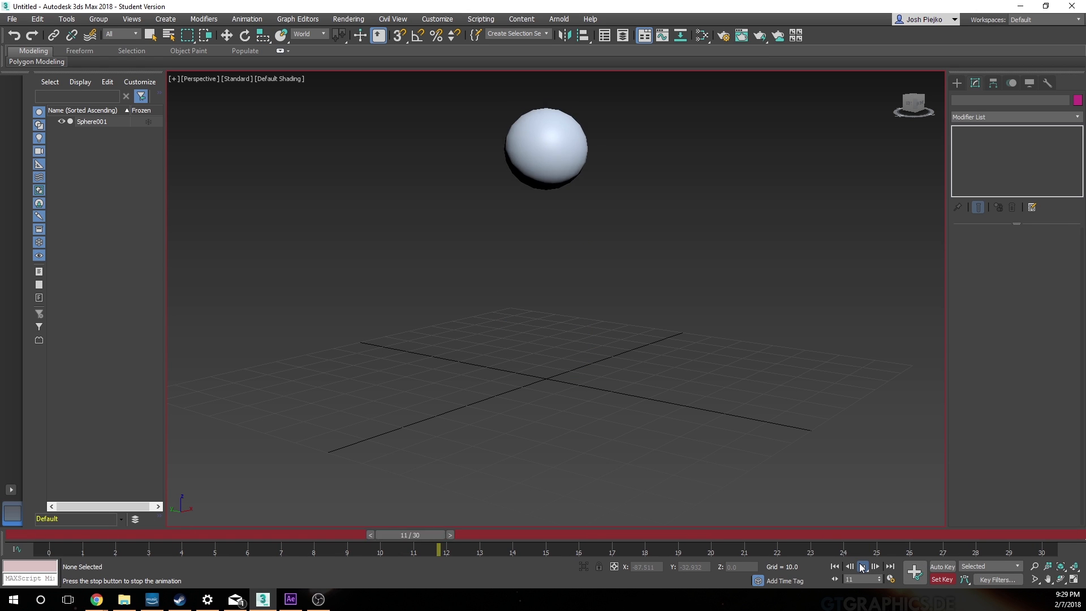
middle_click_drag(685, 337, 687, 363)
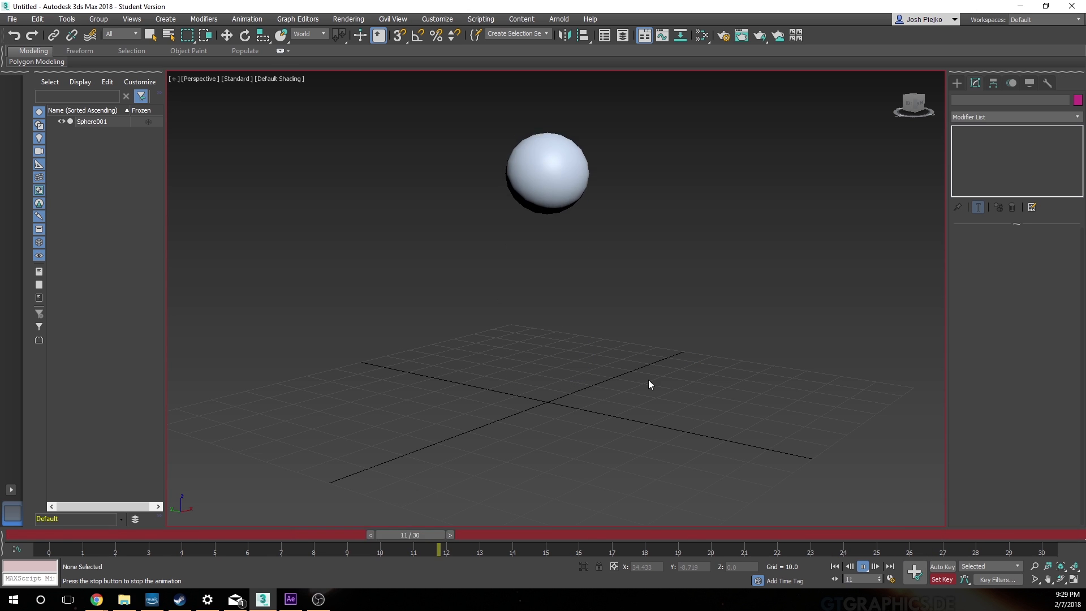
left_click(864, 567)
key("r")
Step: Open the Curve Editor, select the sphere, and display only its Position curves
left_click(662, 37)
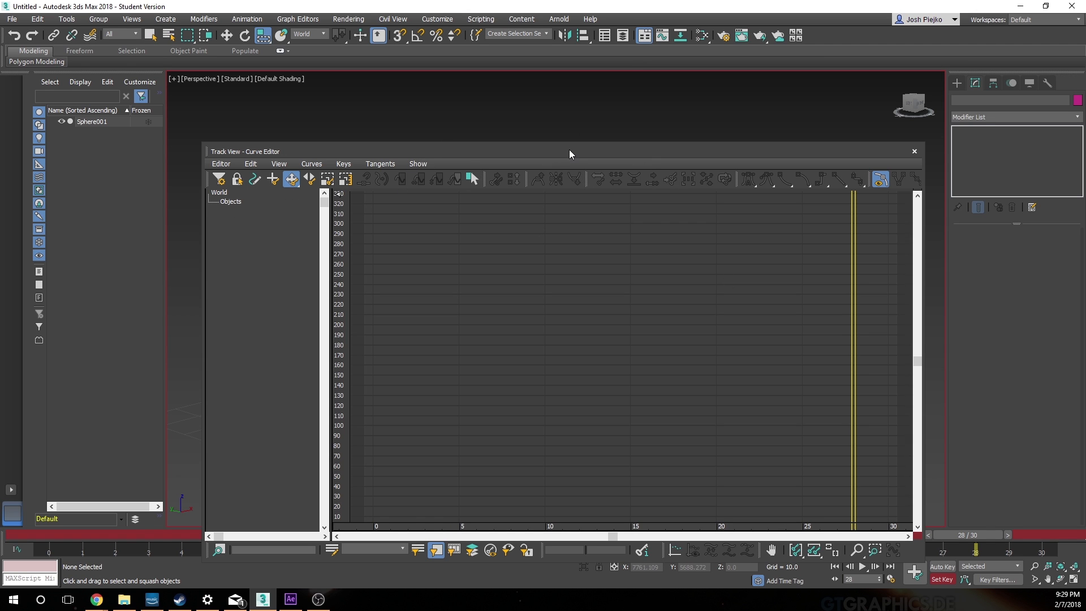
left_click_drag(571, 151, 320, 352)
left_click(554, 311)
left_click_drag(521, 351, 701, 189)
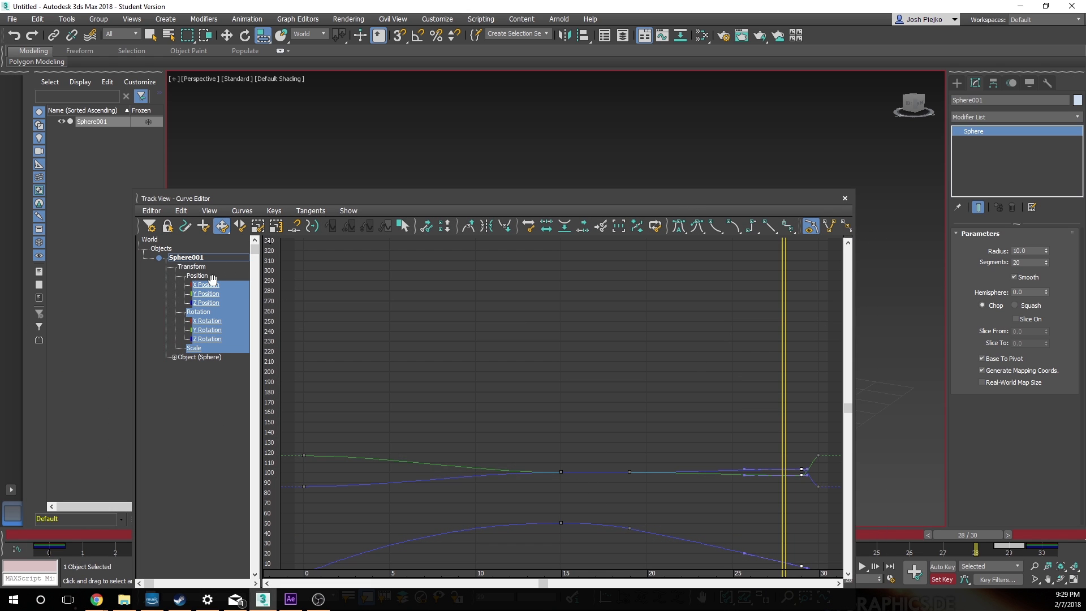
left_click(205, 277)
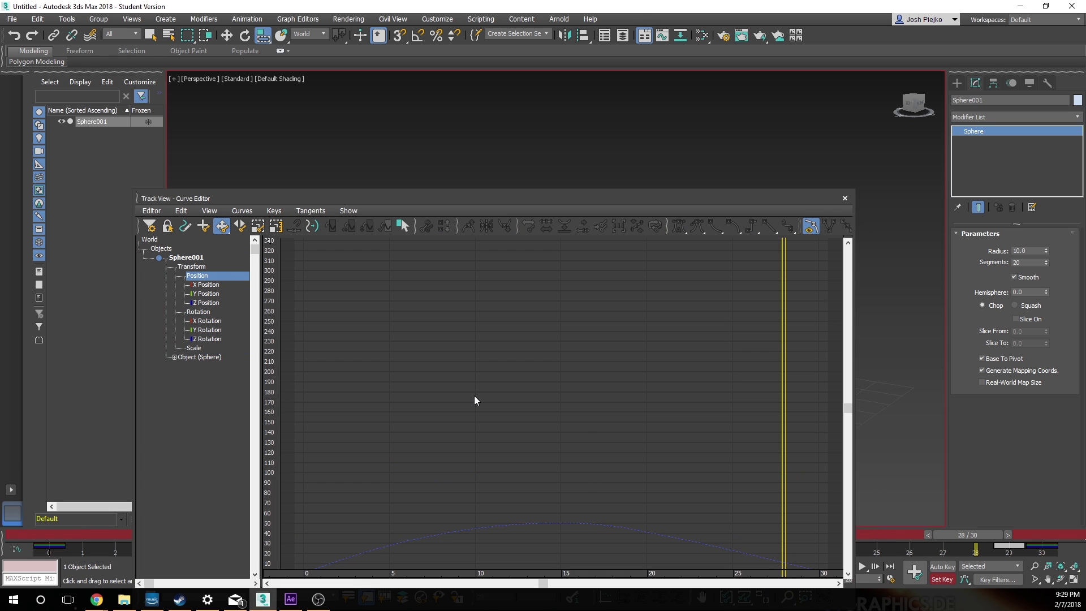
Step: Display only the sphere's Z Position curve and move and enlarge the Curve Editor window to fit the graph
left_click(219, 303)
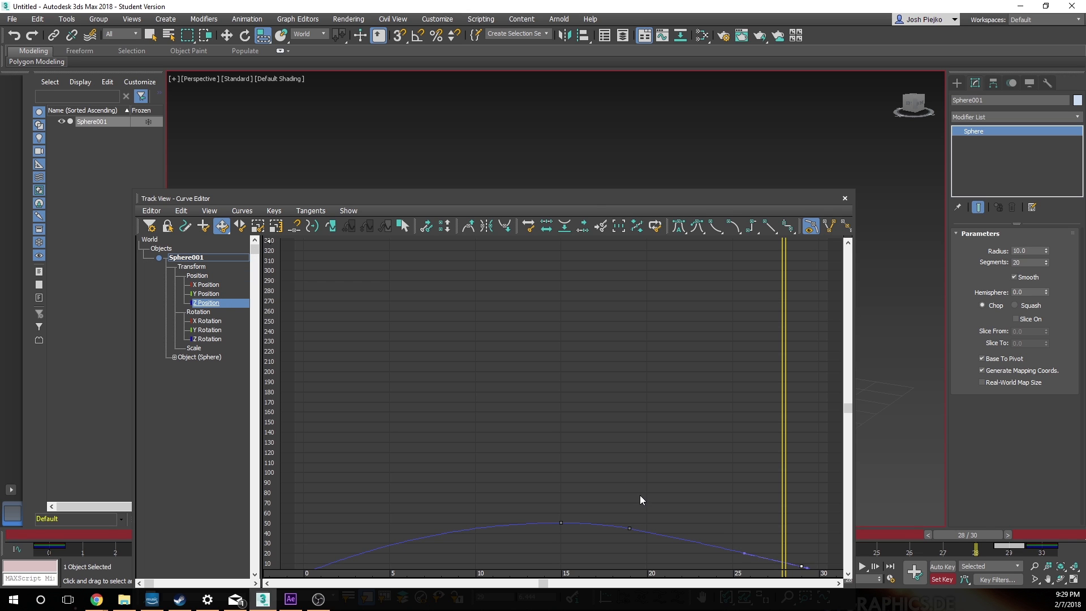
left_click_drag(601, 199, 595, 128)
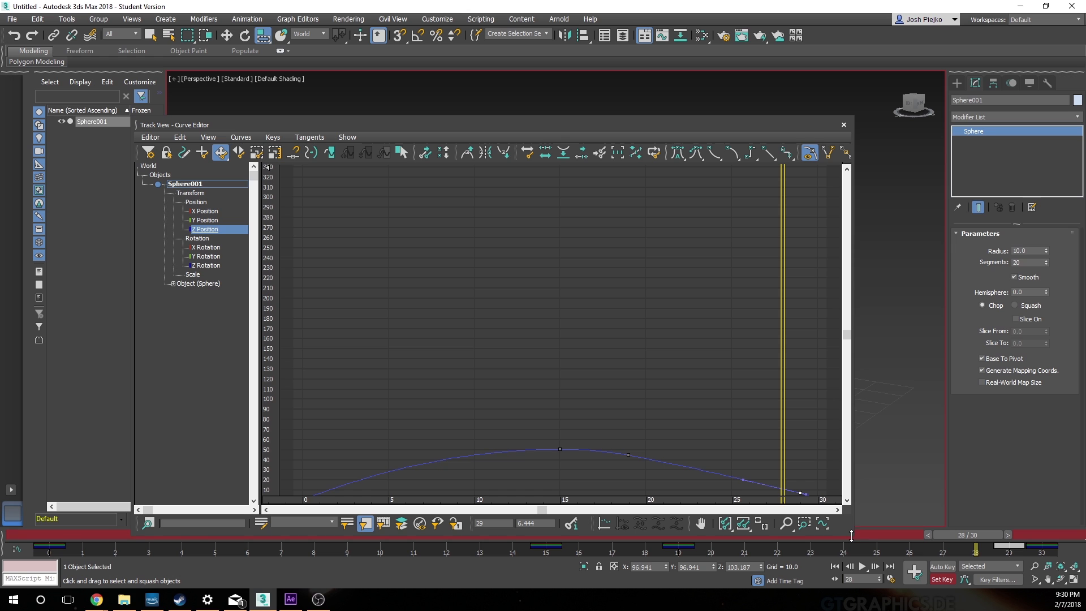
left_click_drag(851, 535, 851, 585)
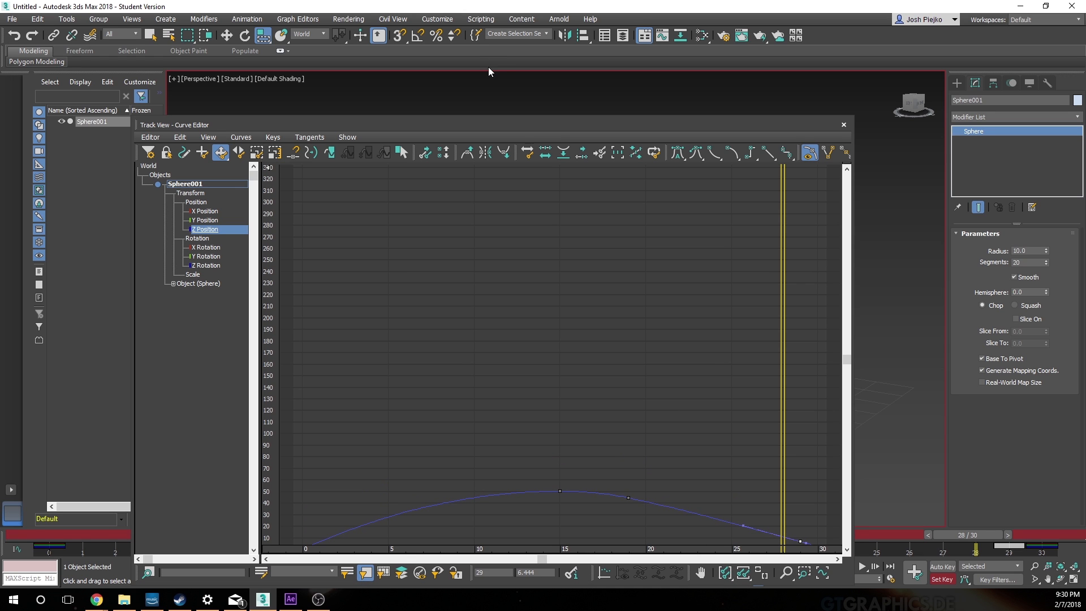
double_click(518, 128)
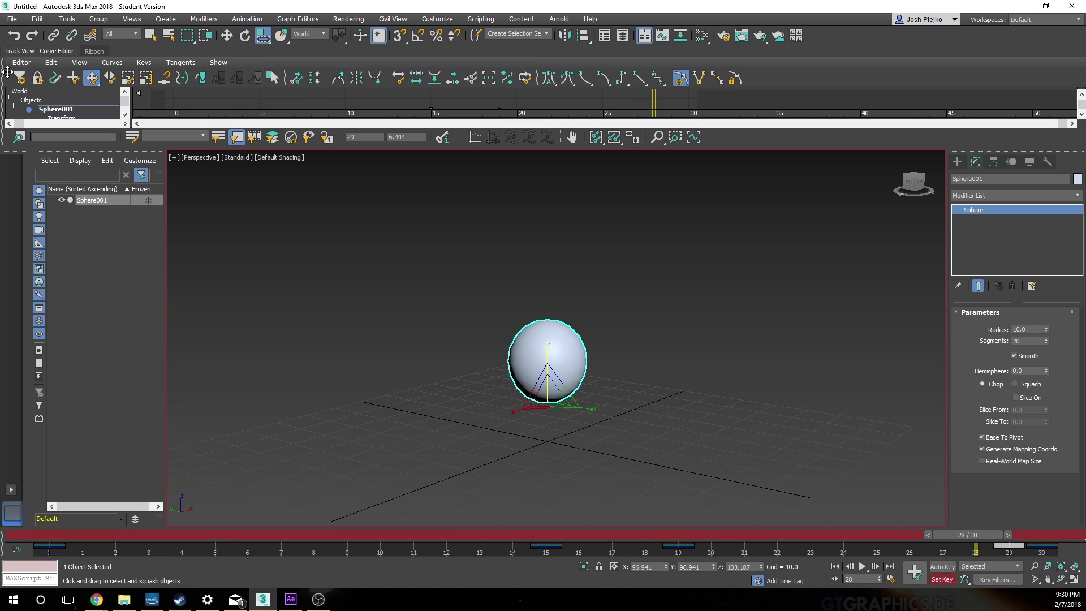
left_click_drag(4, 75, 4, 73)
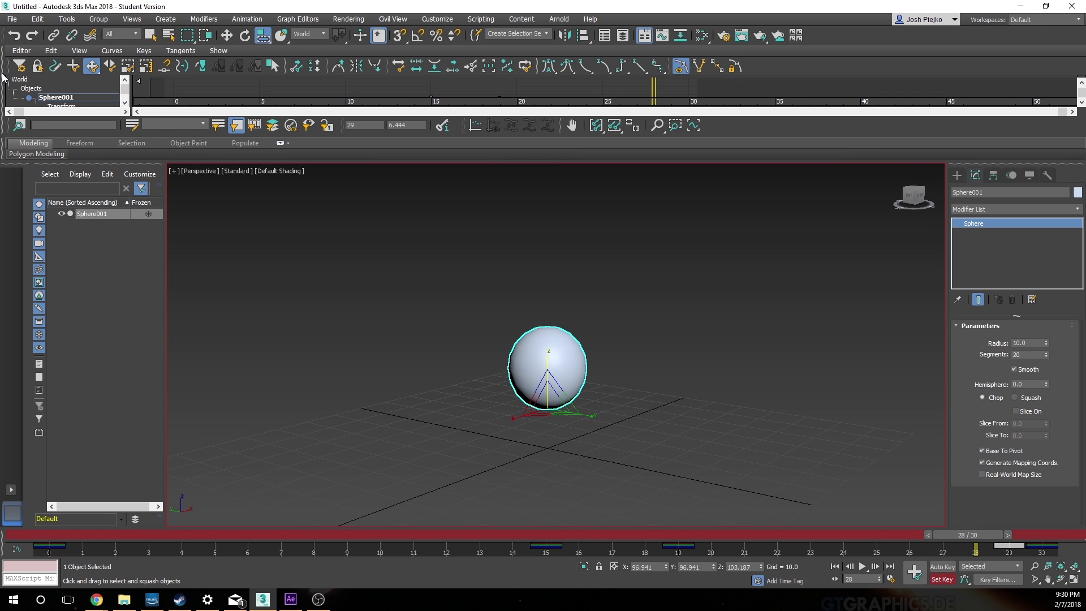
left_click_drag(4, 77, 572, 242)
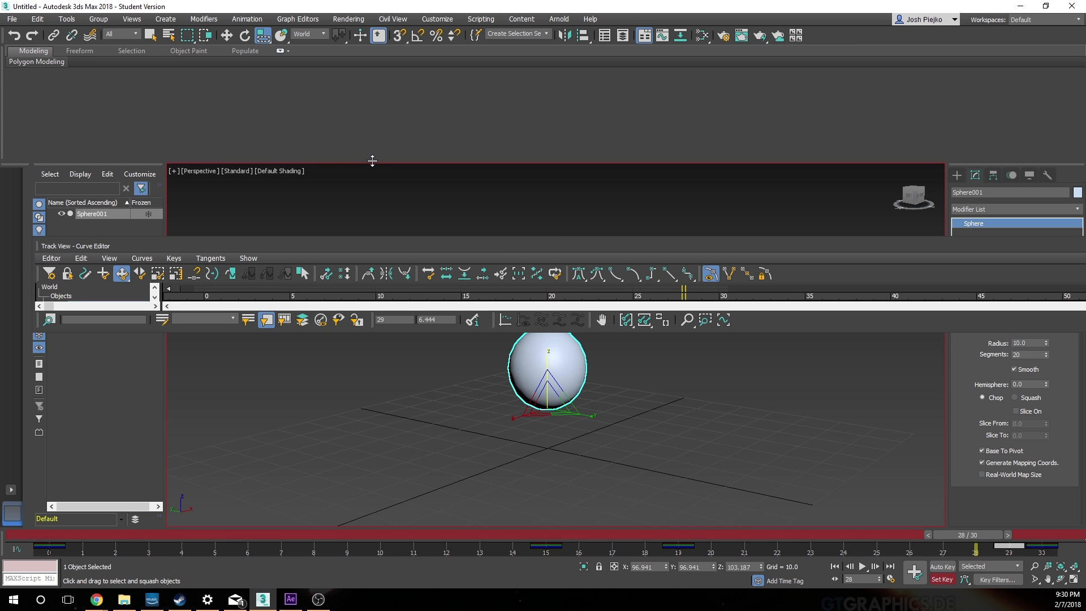
left_click_drag(372, 163, 364, 69)
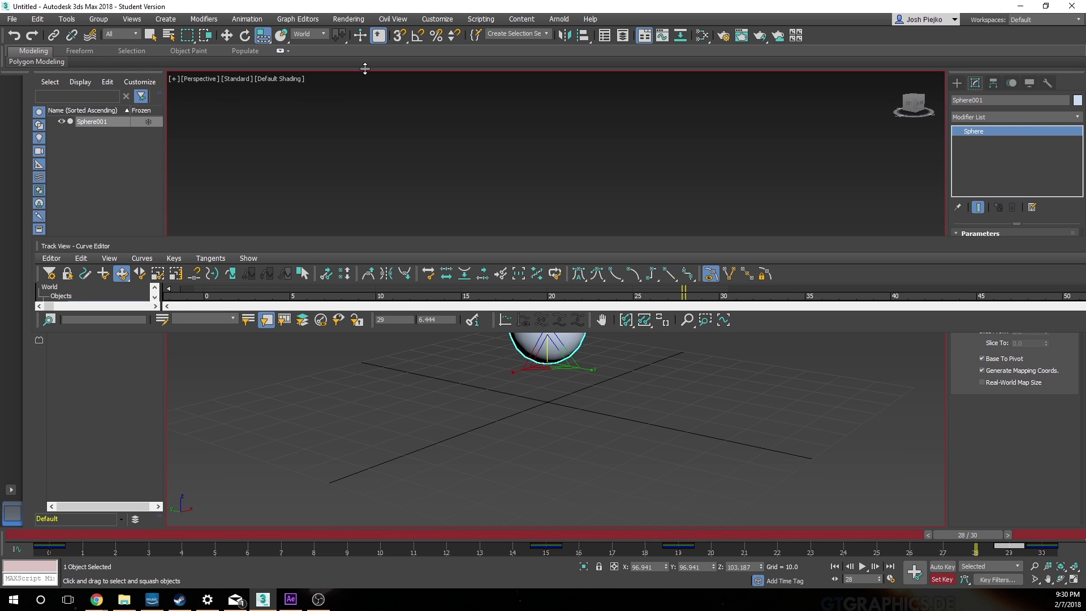
left_click_drag(536, 244, 543, 225)
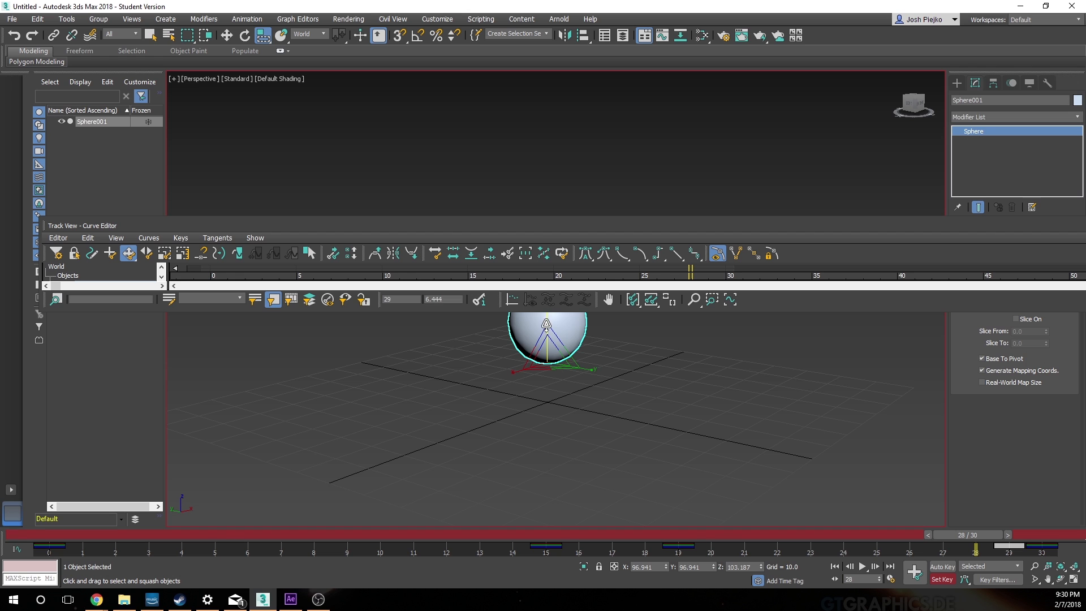
left_click_drag(544, 310, 546, 482)
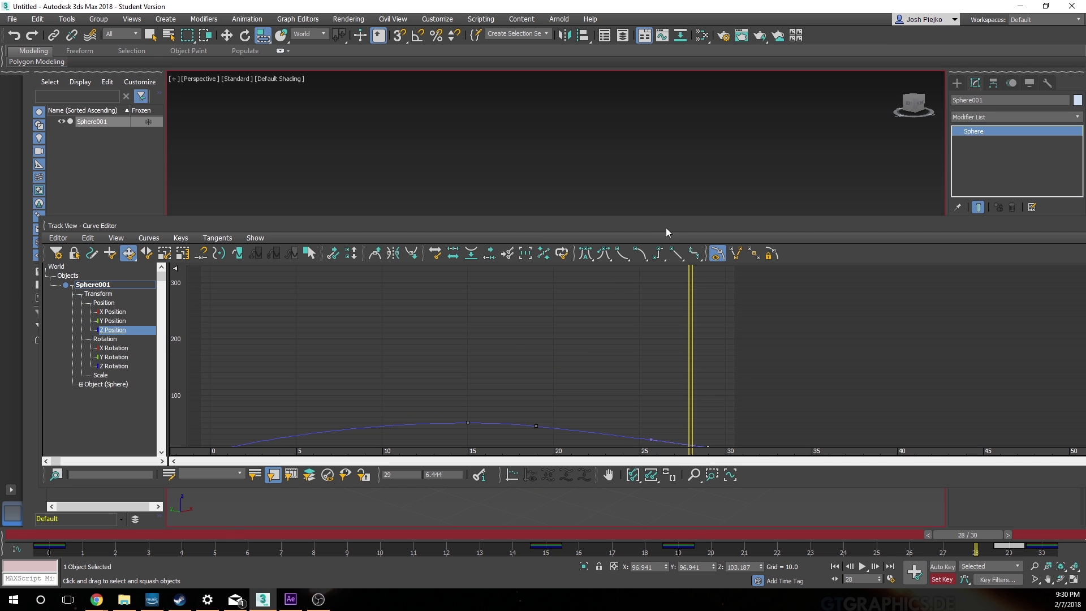
left_click_drag(666, 227, 669, 149)
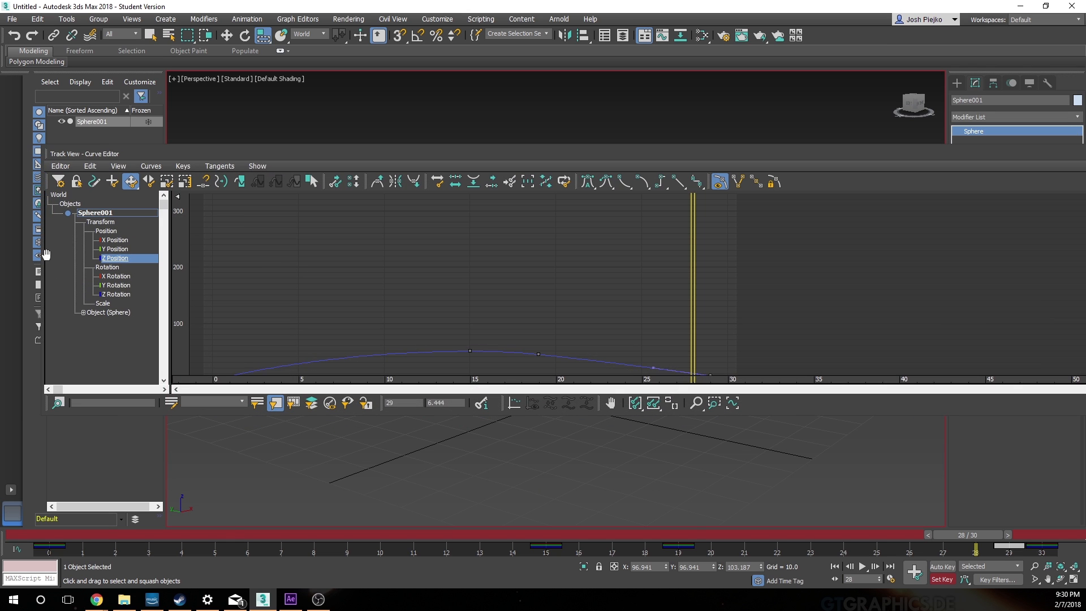
left_click_drag(41, 254, 351, 237)
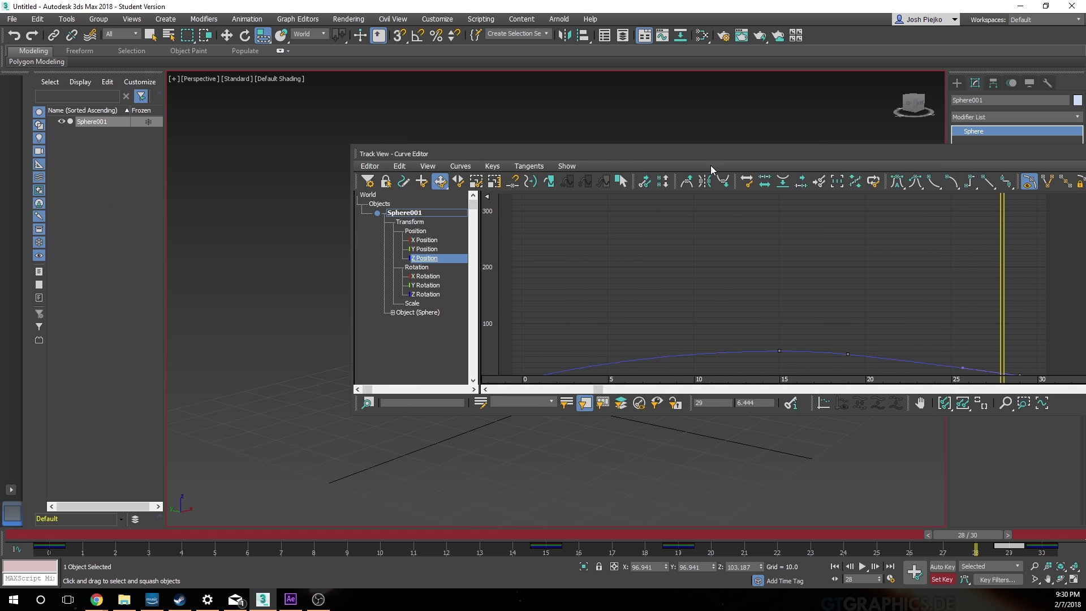
left_click_drag(710, 153, 504, 113)
left_click_drag(605, 373, 608, 497)
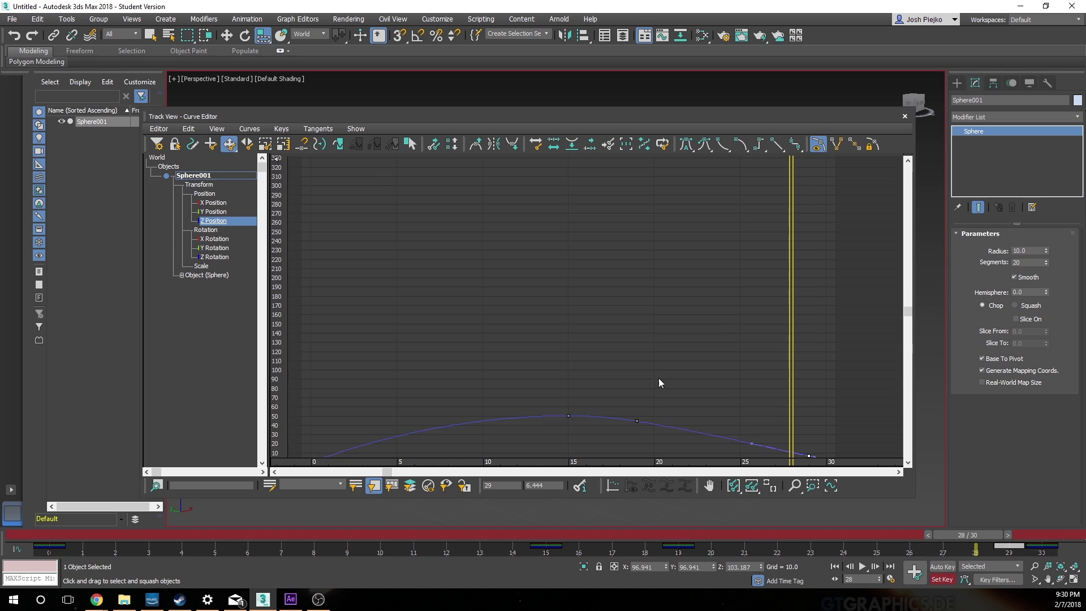
Step: Set the tangents of the Z Position peak key at frame 15 to Slow
middle_click_drag(658, 378, 631, 291)
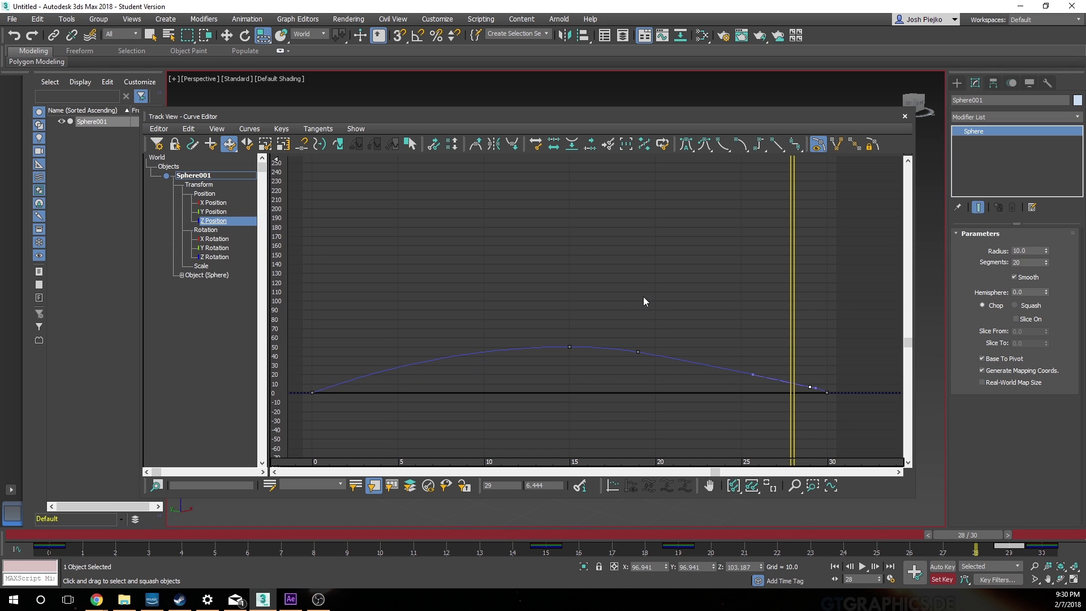
left_click_drag(507, 312, 585, 378)
left_click(726, 145)
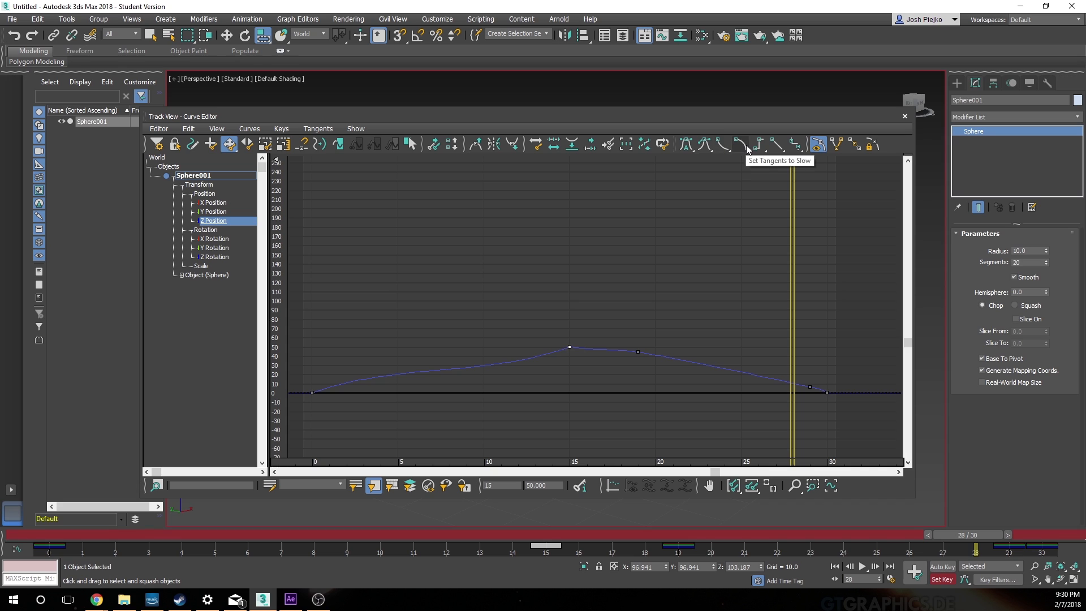
left_click(741, 145)
left_click(660, 269)
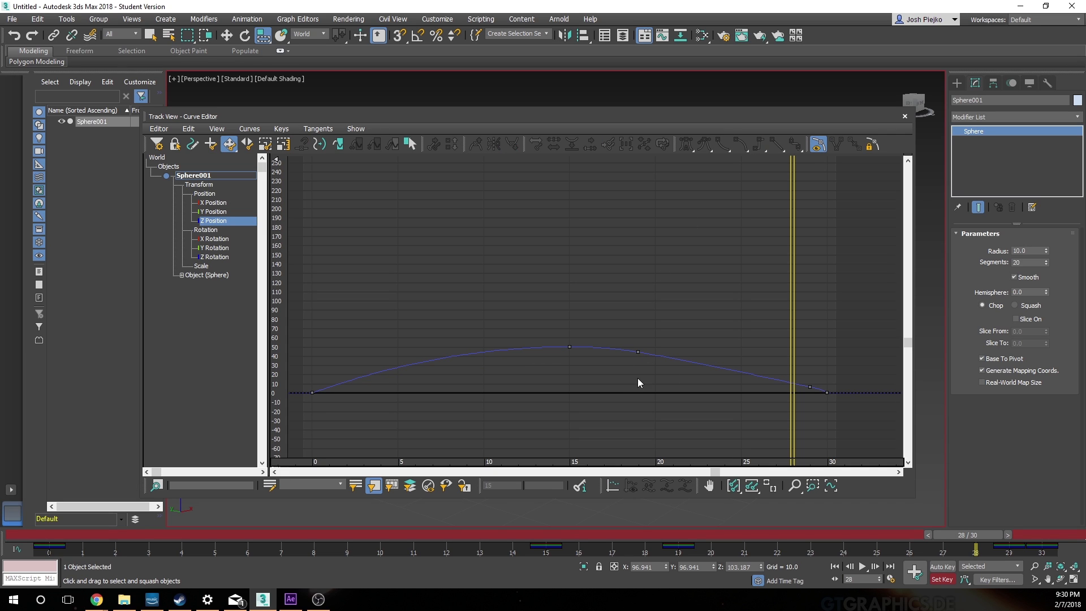
Step: Delete the Z Position keys at frames 19 and 29, then close the Curve Editor
key("w")
left_click(638, 351)
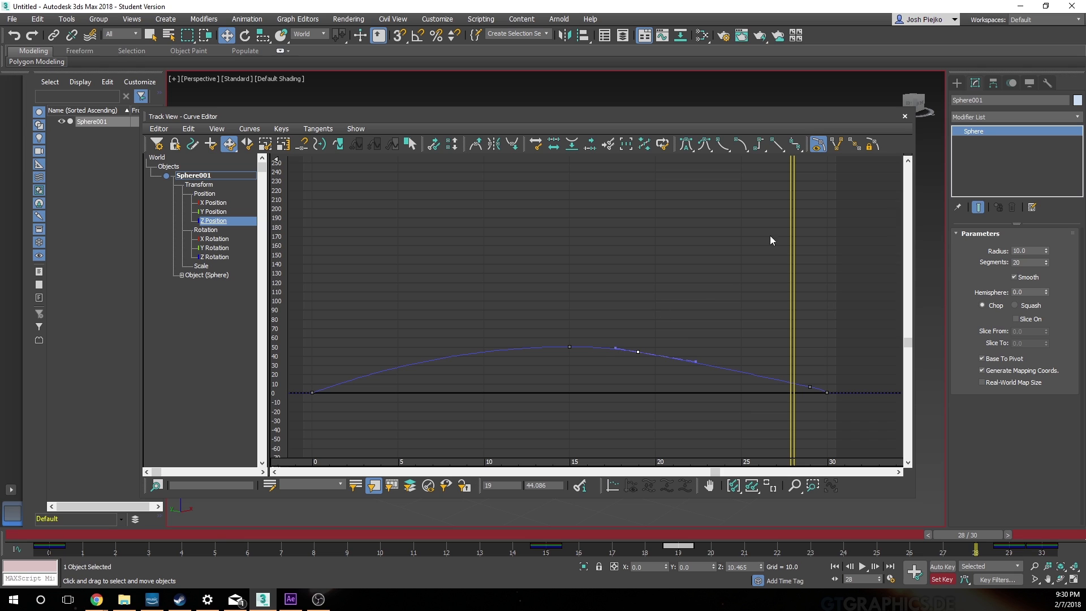
key("Delete")
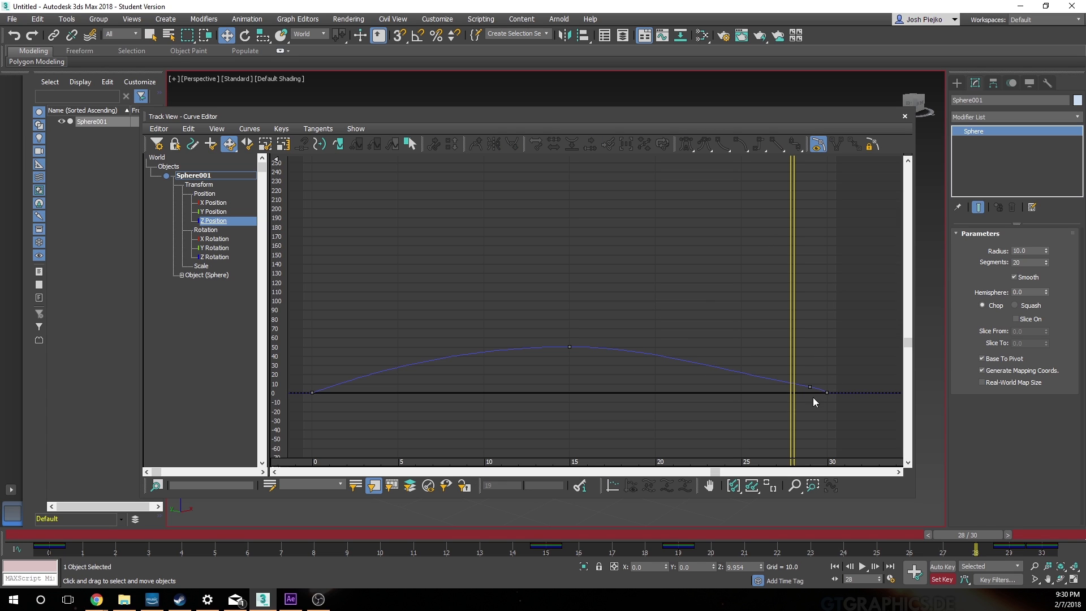
left_click_drag(816, 405, 816, 407)
key("Delete")
left_click(827, 390)
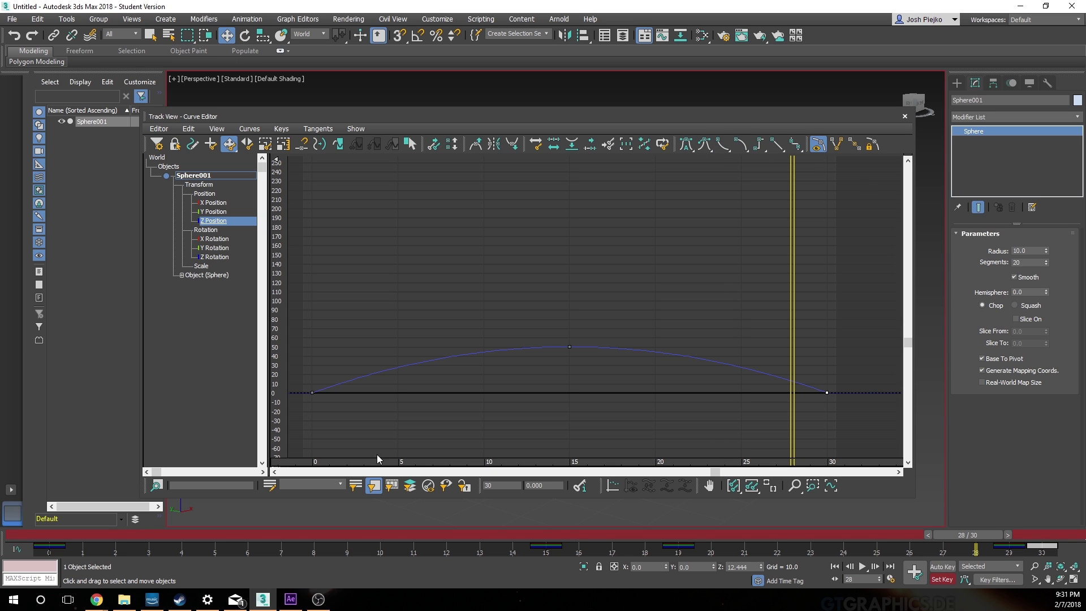
left_click(904, 116)
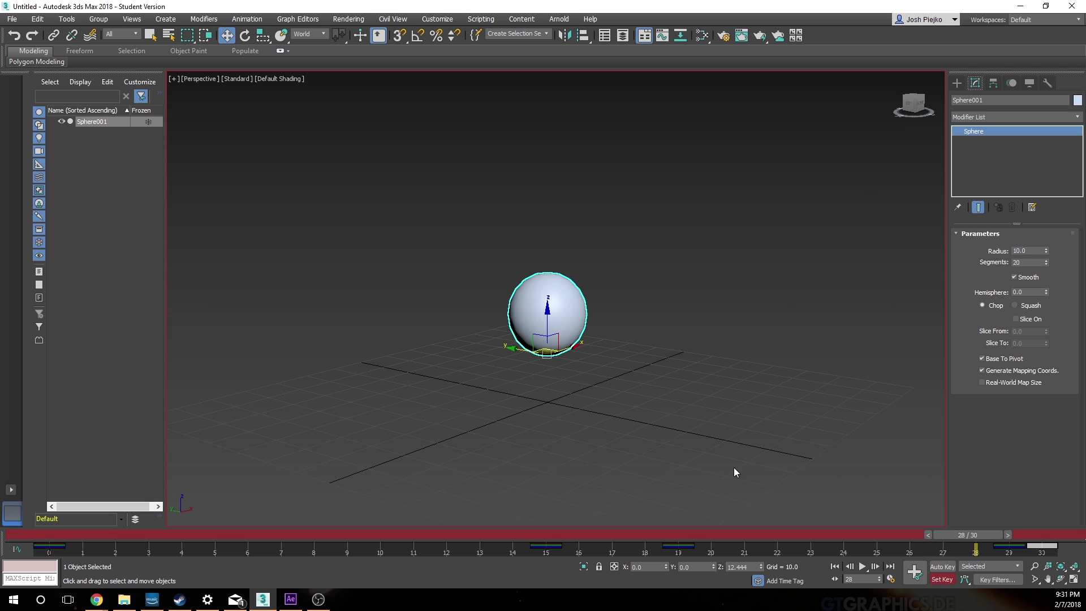
Step: Play the bounce in the Perspective viewport and scrub to frames 15 and 0 to check the ball's shape
left_click(862, 567)
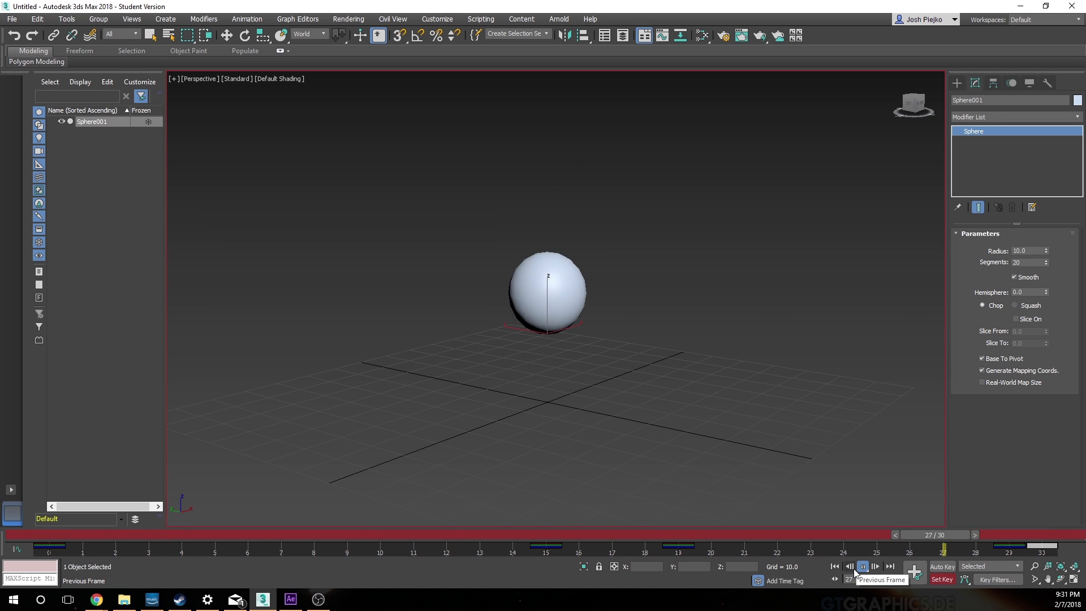
left_click(863, 567)
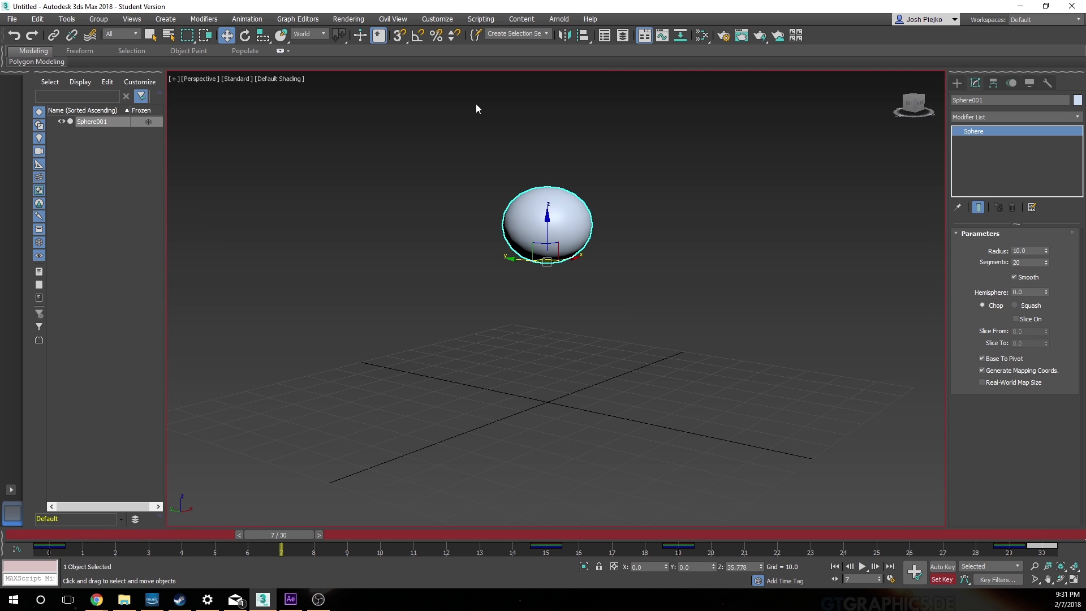
left_click_drag(260, 534, 541, 520)
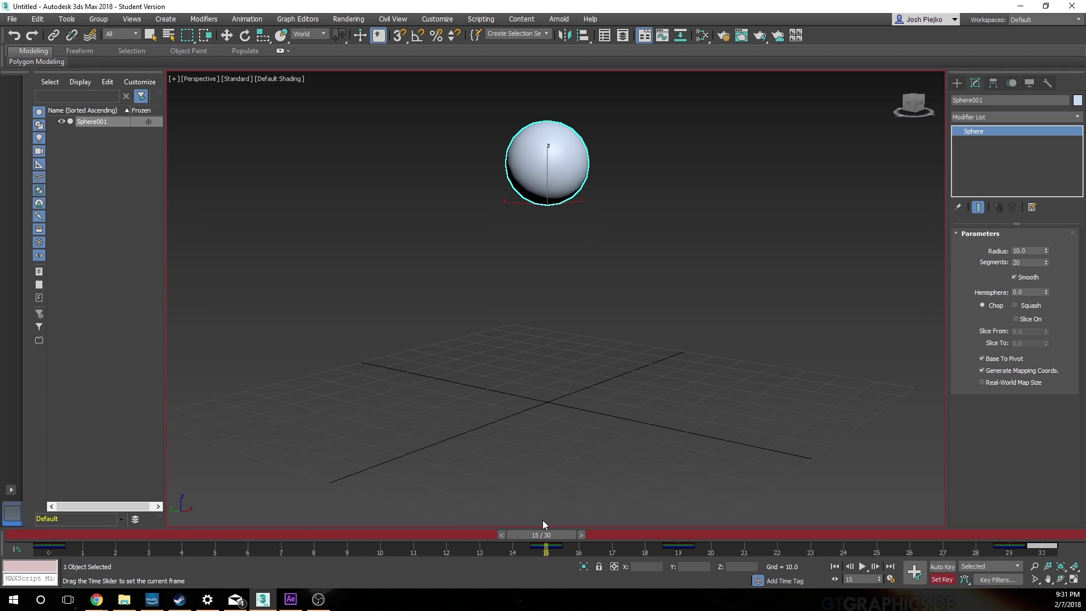
key("w")
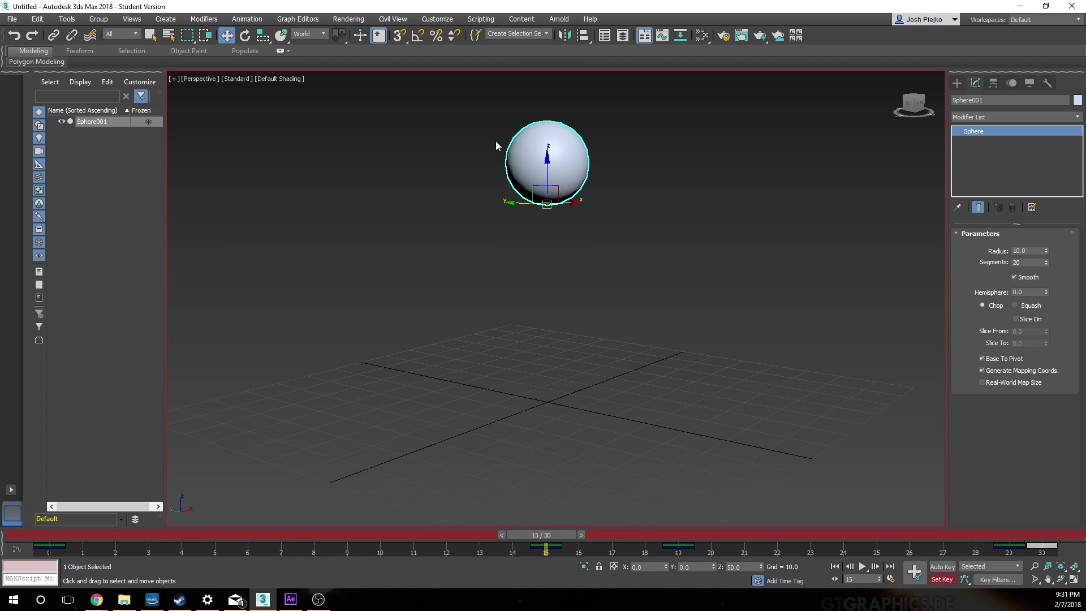
left_click_drag(559, 535, 49, 535)
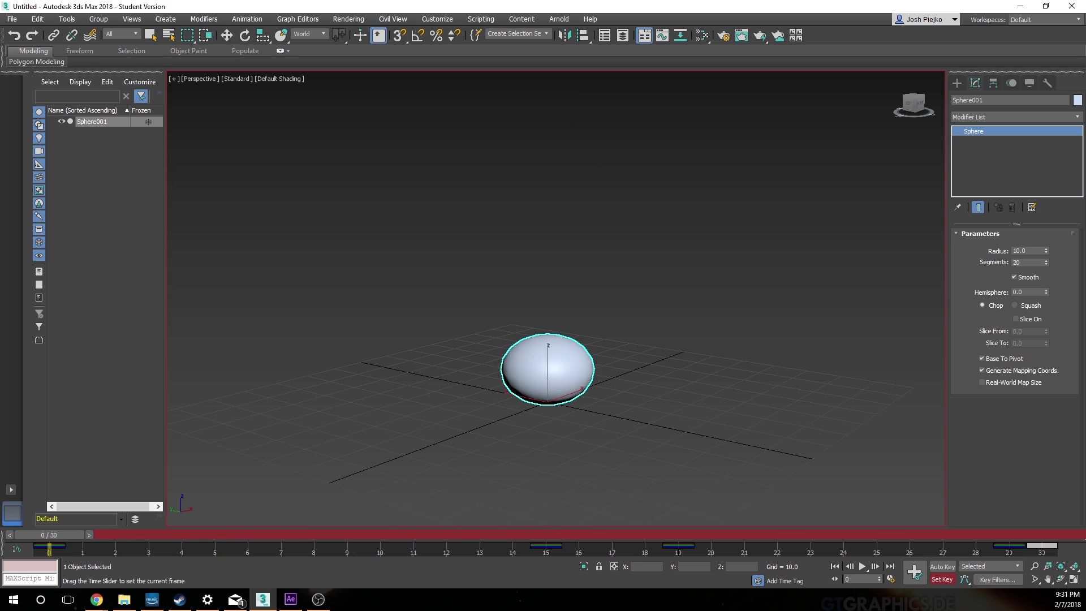
key("w")
Step: Copy the sphere's key from frame 29 to frame 2 on the timeline
left_click_drag(53, 529, 157, 527)
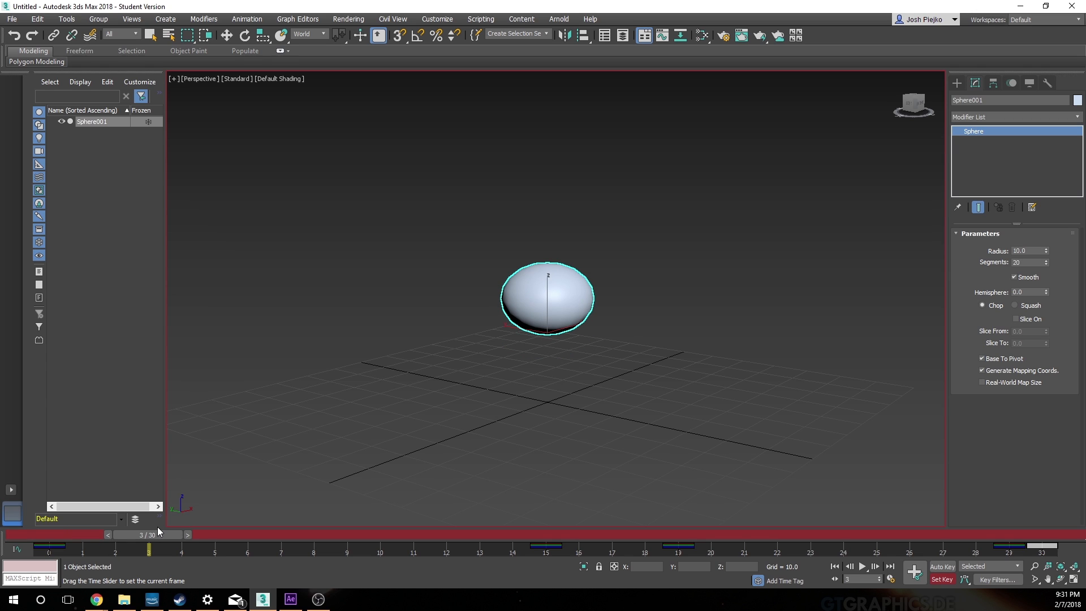
left_click_drag(154, 527, 130, 526)
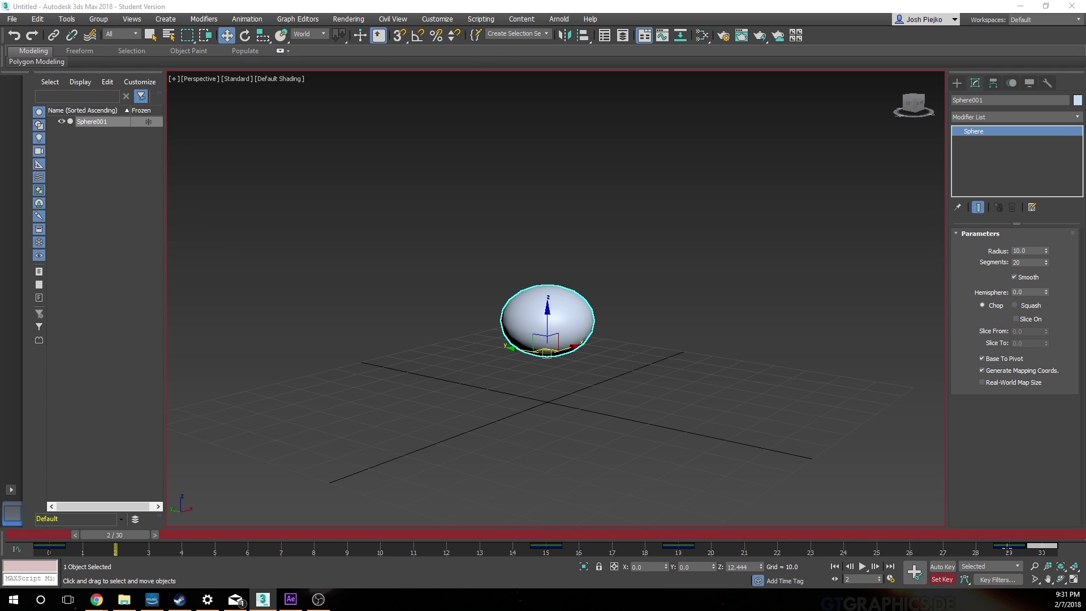
left_click_drag(1008, 546, 116, 583, "shift")
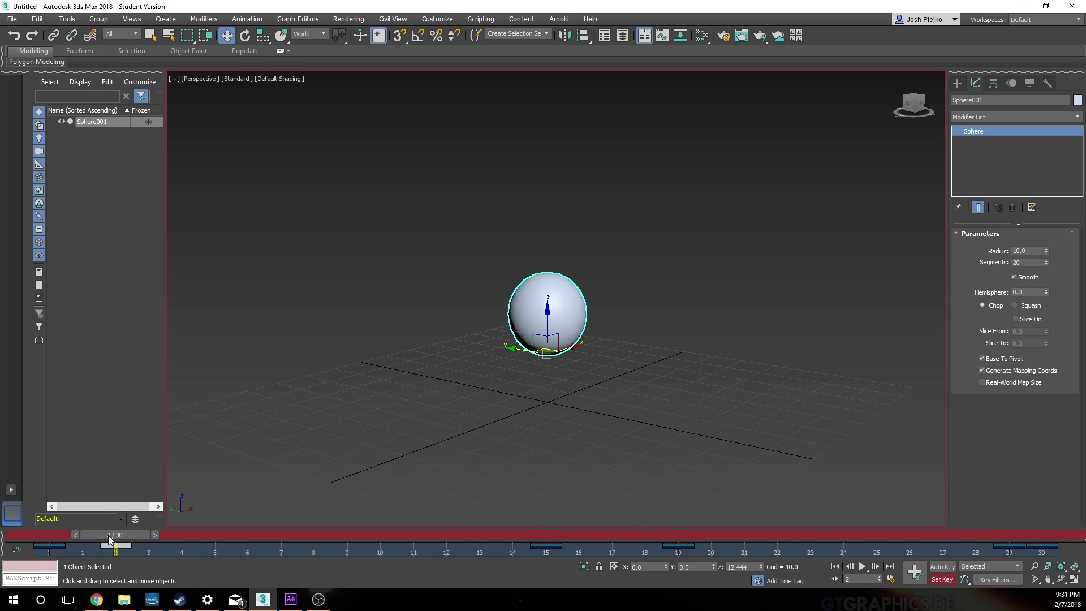
Step: Play the animation from frame 0 to check the recovery from the squash, and return to frame 0
left_click_drag(108, 535, 42, 535)
left_click(862, 566)
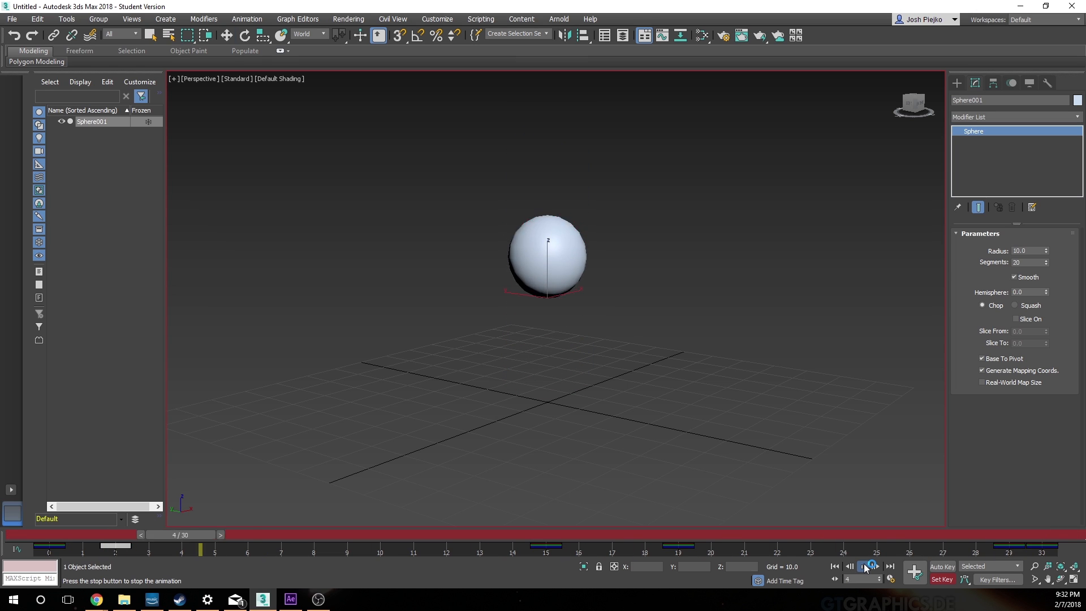
left_click(866, 567)
left_click_drag(219, 534, 49, 547)
key("w")
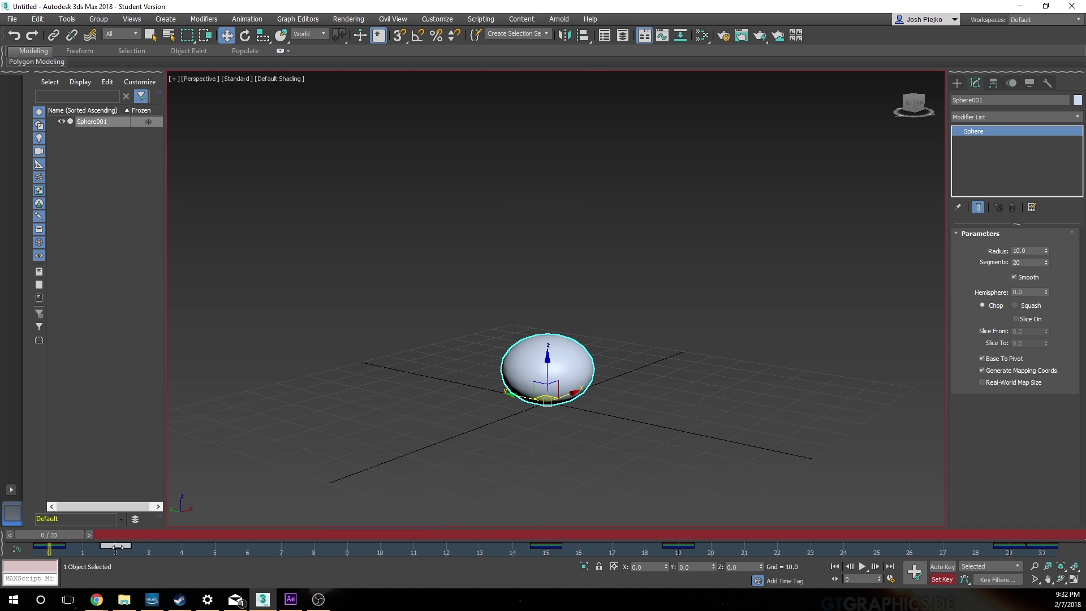
Step: Move the copied key to frame 3, play the bounce to check its timing, and return to frame 0
left_click_drag(117, 548, 149, 547)
left_click(863, 567)
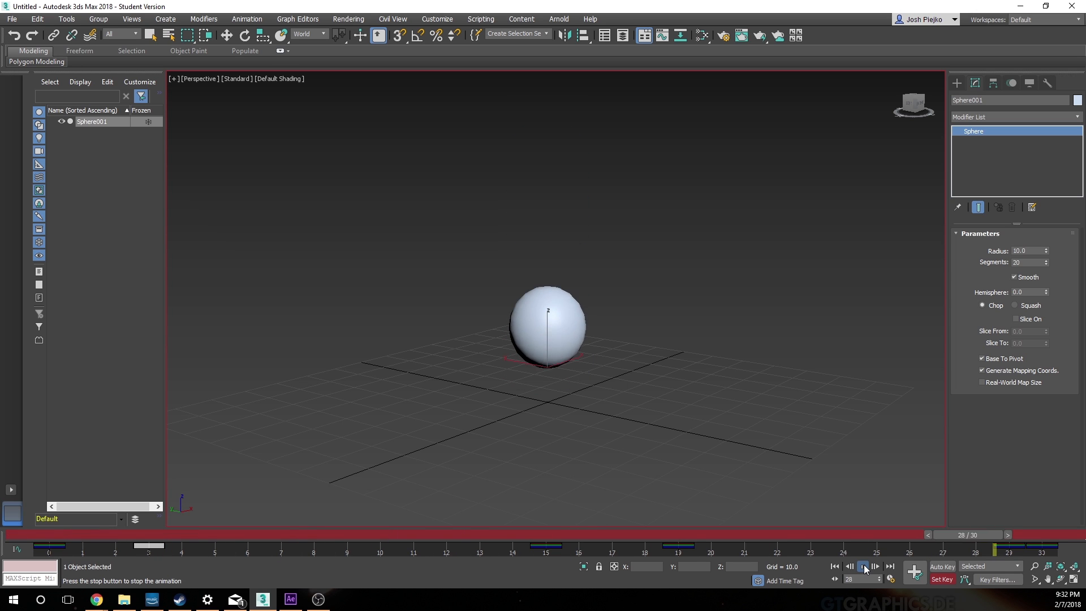
left_click(864, 569)
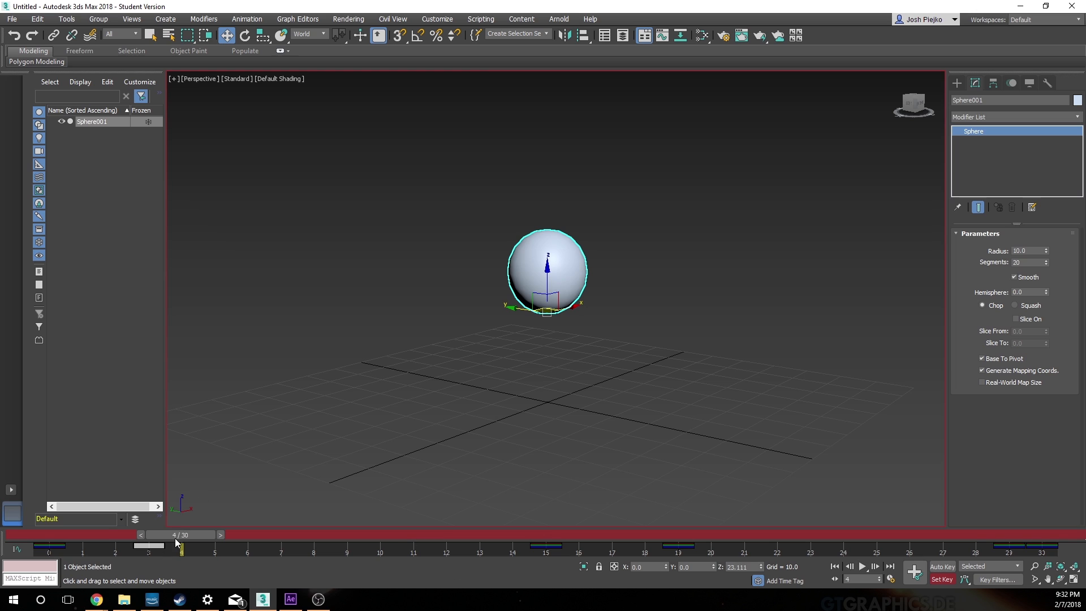
left_click_drag(177, 537, 49, 536)
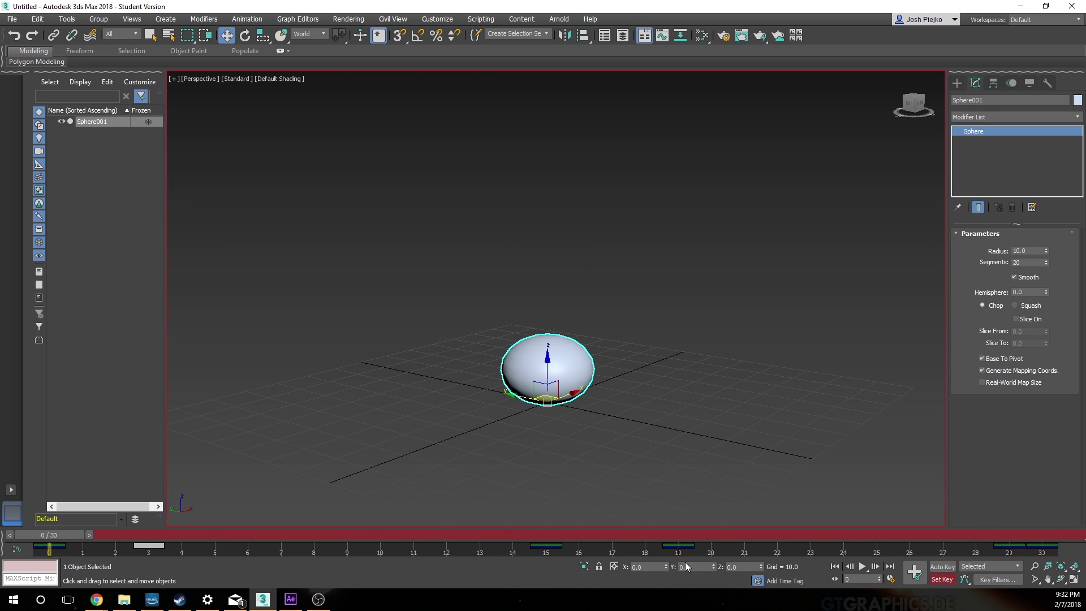
mouse_move(60, 535)
left_mouse_down()
mouse_move(654, 516)
mouse_move(57, 536)
mouse_move(1035, 535)
mouse_move(181, 528)
mouse_move(931, 508)
mouse_move(56, 535)
left_mouse_up()
key("w")
Step: Draw a large plane around the ball in the Top viewport and use snapping to centre it beneath the ball
left_click(956, 84)
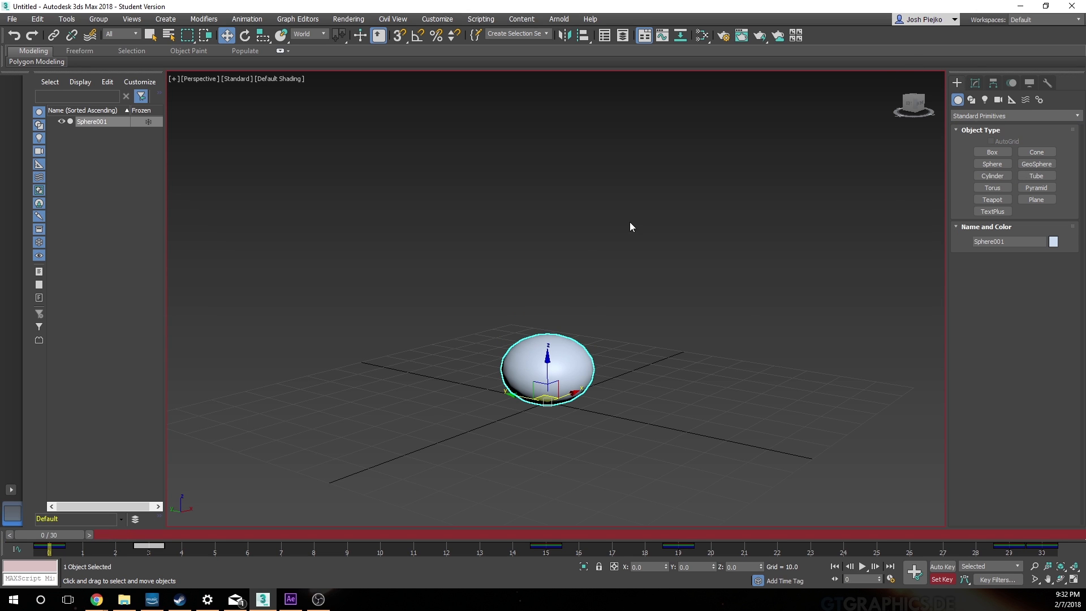
key("alt+w")
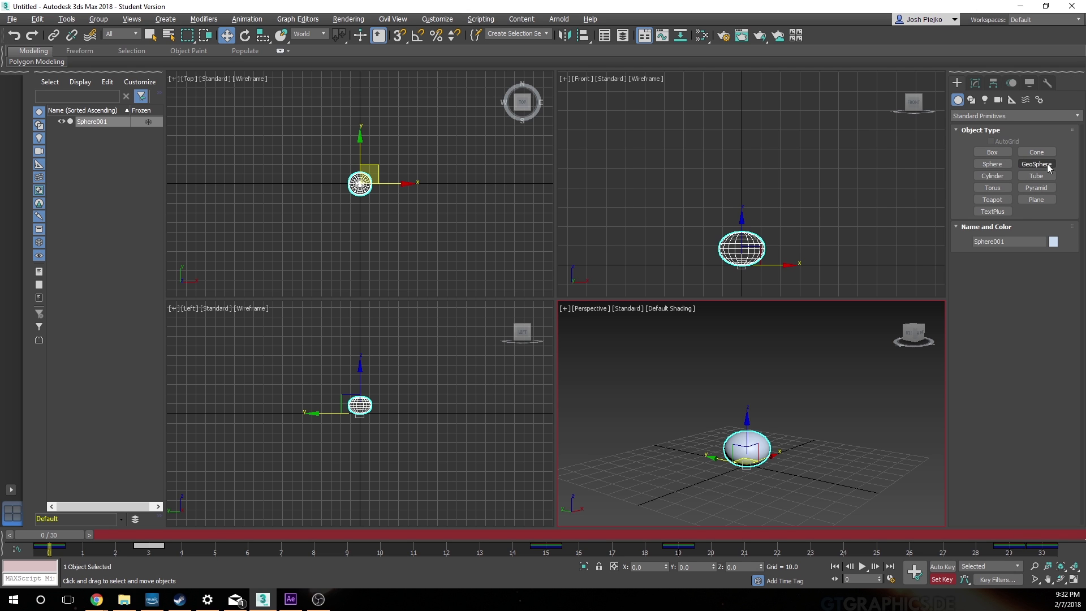
left_click(1036, 199)
left_click_drag(215, 93, 515, 310)
key("w")
left_click_drag(402, 204, 381, 205)
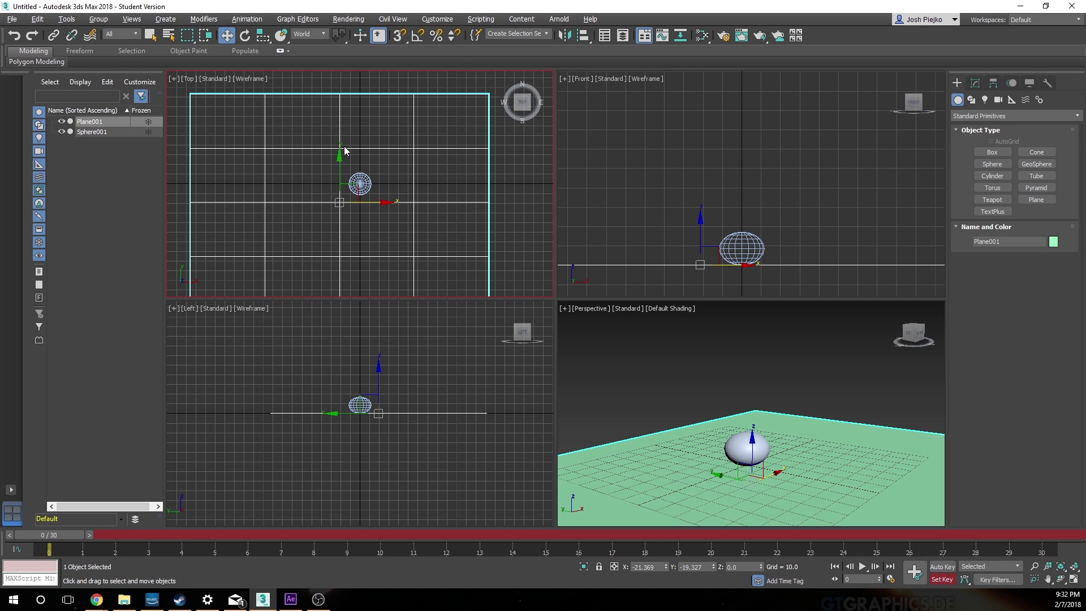
left_click(401, 36)
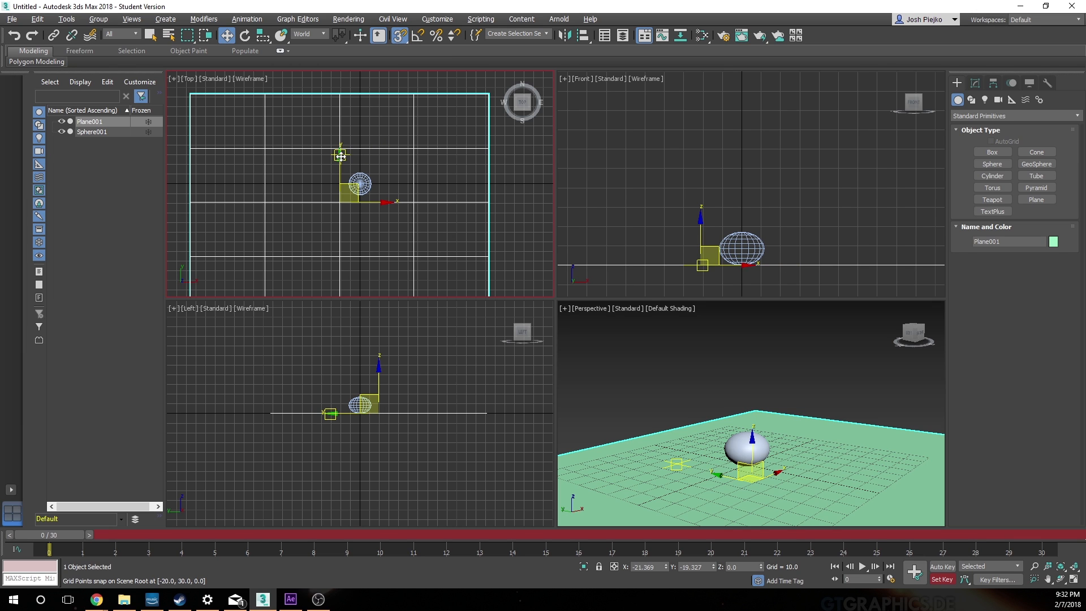
left_click_drag(341, 154, 359, 134)
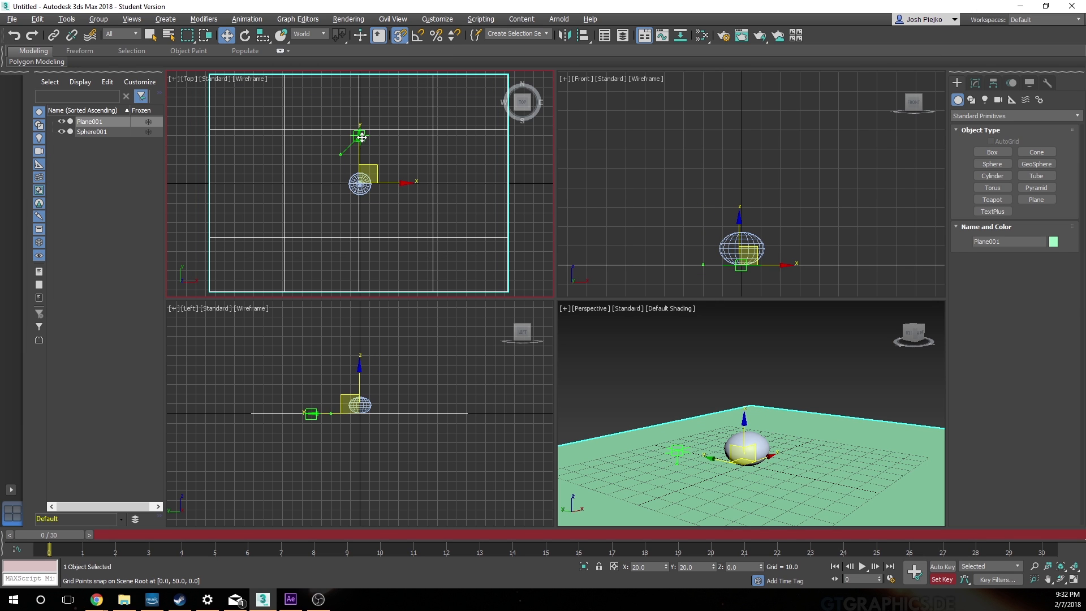
left_click(401, 36)
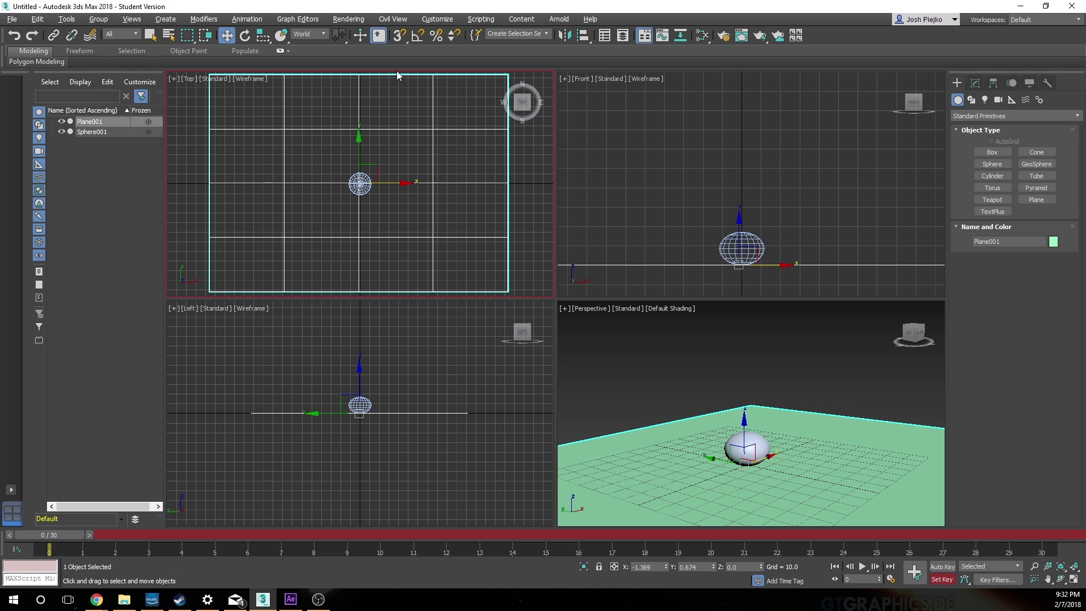
Step: Try to stretch the plane along X with Select and Squash in the Top viewport, and undo the scaling
key("r")
left_click_drag(414, 181, 576, 182)
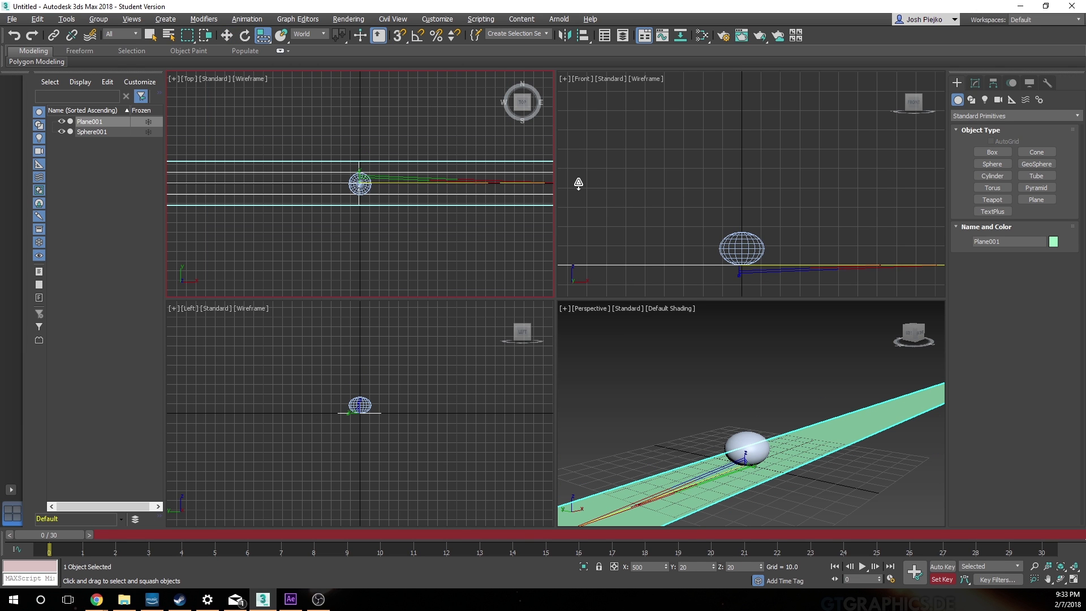
key("ctrl+z")
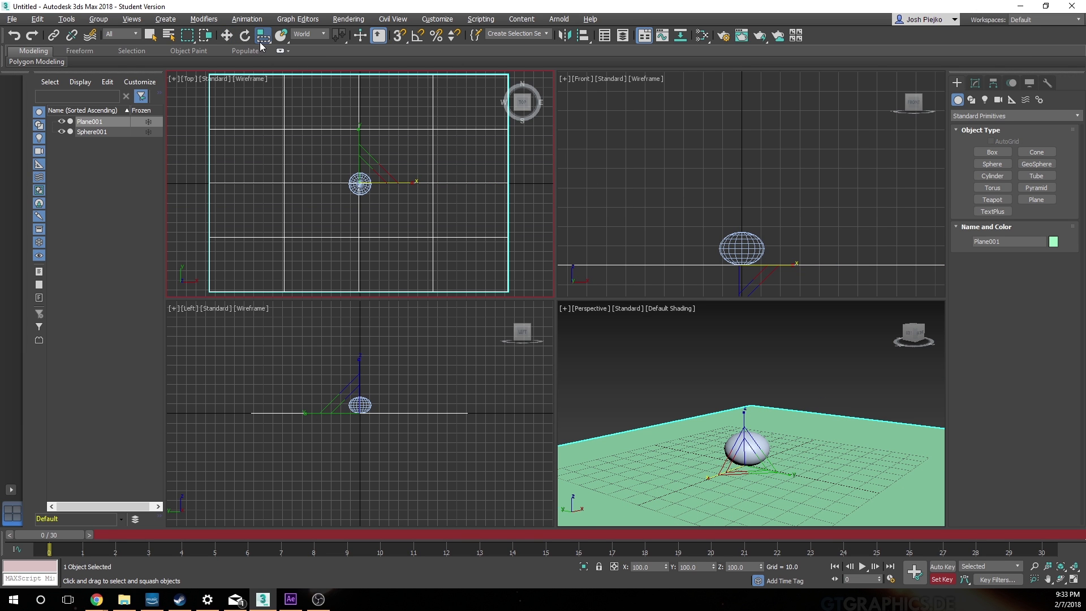
Step: Scale the plane up with another scale mode along X and Y in the Top viewport, to about 3100% along X
left_click_drag(262, 40, 264, 71)
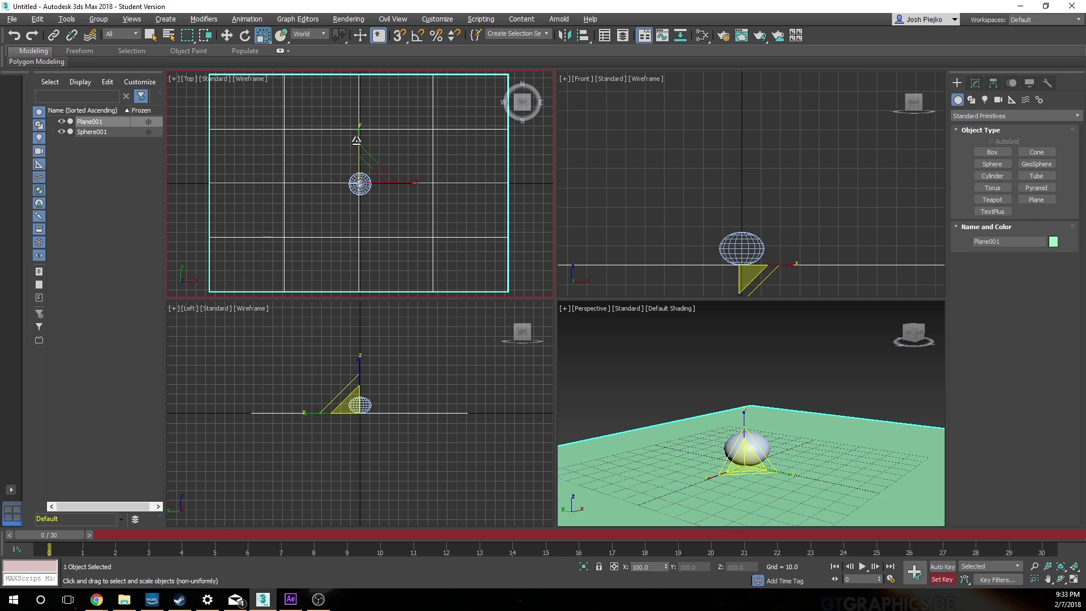
left_click_drag(359, 127, 604, 163)
mouse_move(359, 132)
left_mouse_down()
mouse_move(356, 80)
mouse_move(375, 121)
left_mouse_up()
left_click_drag(405, 174, 519, 168)
left_click_drag(357, 133, 359, 99)
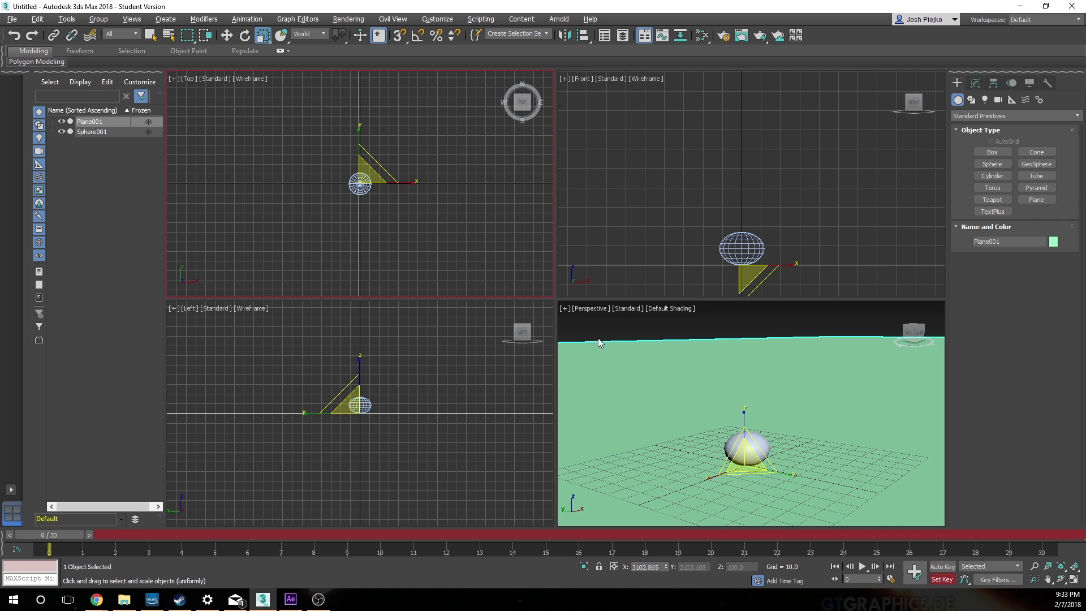
Step: Deselect the plane, turn off Set Key mode, check the Perspective view enlarged, and return to four viewports with Top active
key("w")
left_click(755, 331)
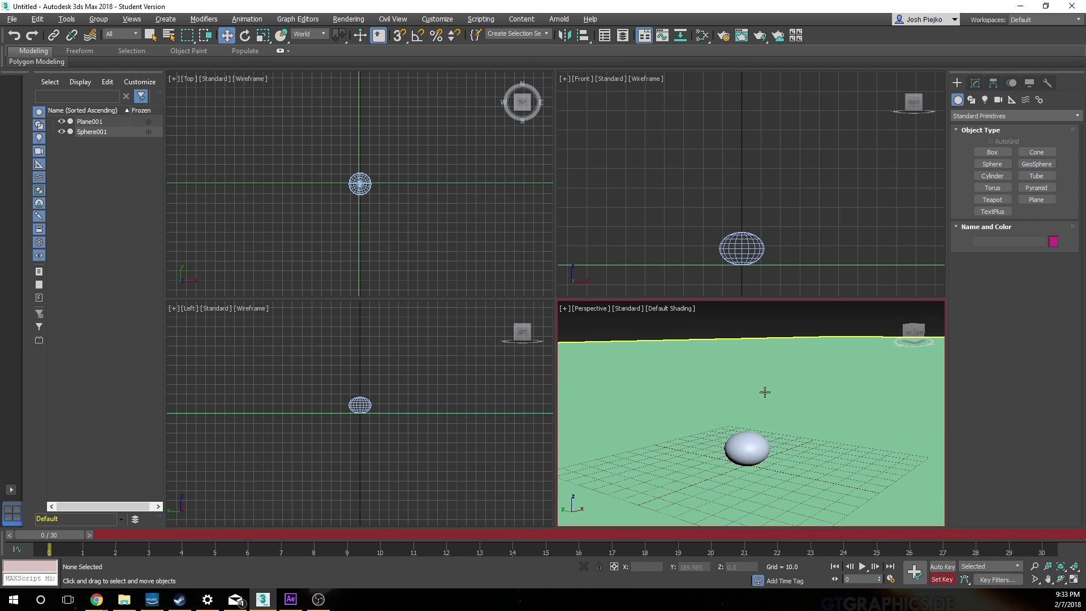
left_click(942, 566)
key("alt+w")
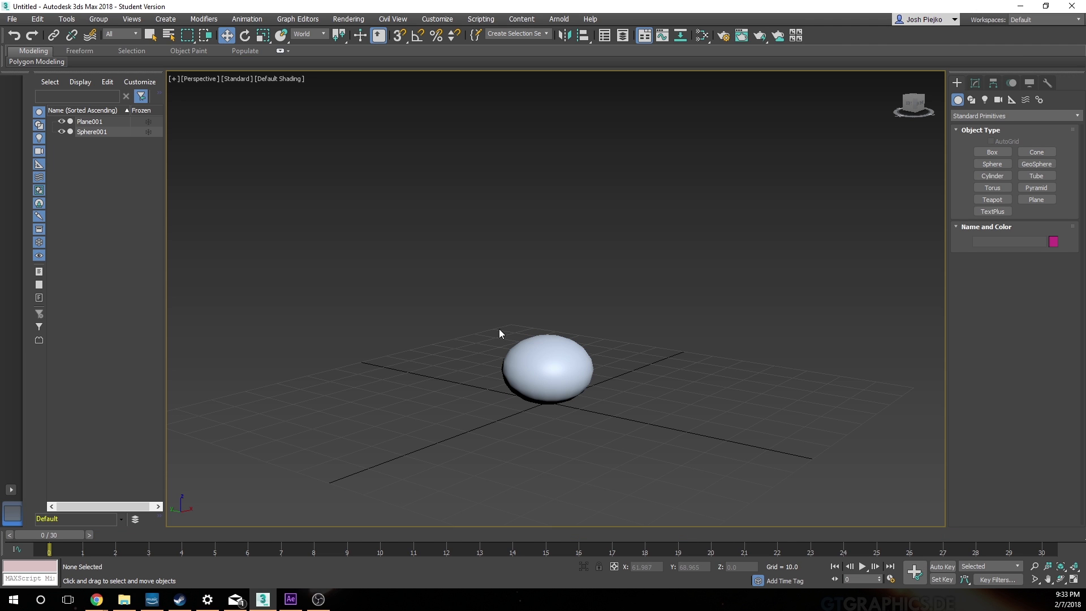
key("alt+w")
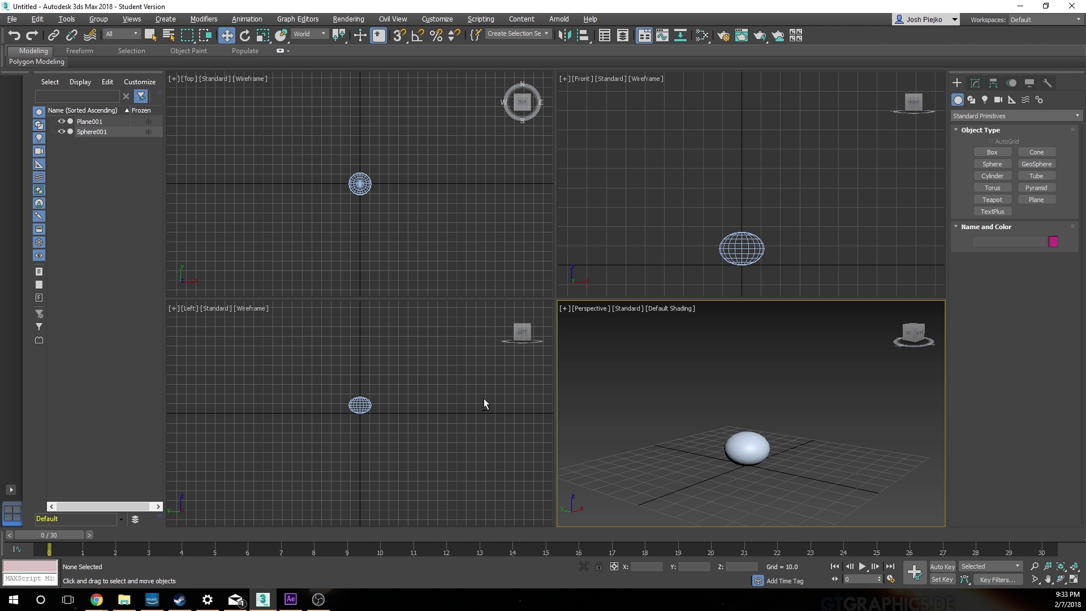
left_click(415, 220)
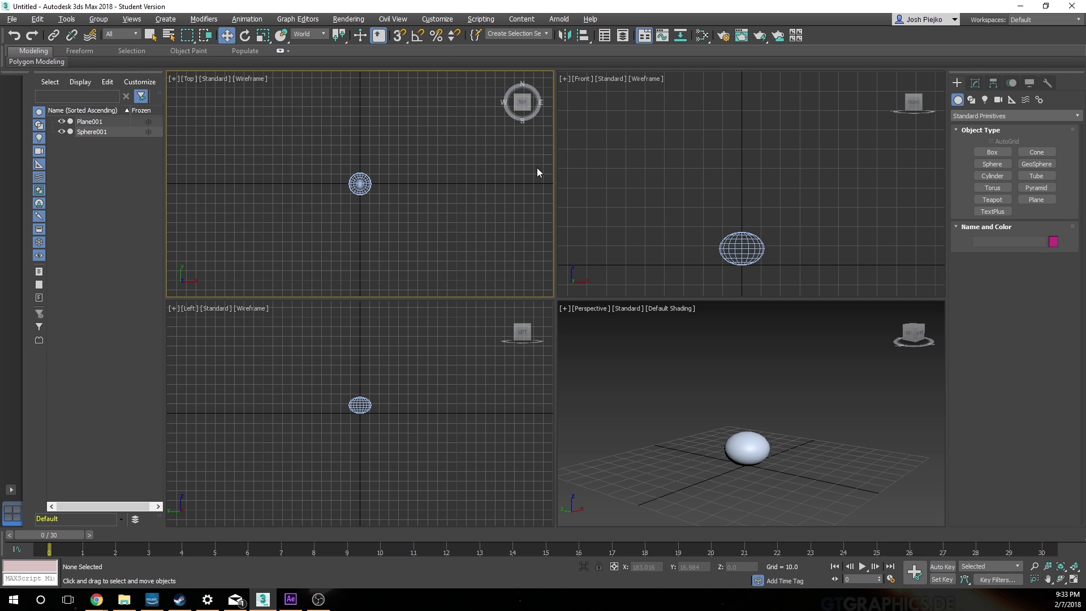
Step: Draw a new plane around the ball in the Top viewport and snap its centre to the origin at X 0, Y 0
left_click(1041, 202)
left_click_drag(194, 83, 542, 318)
right_click(532, 307)
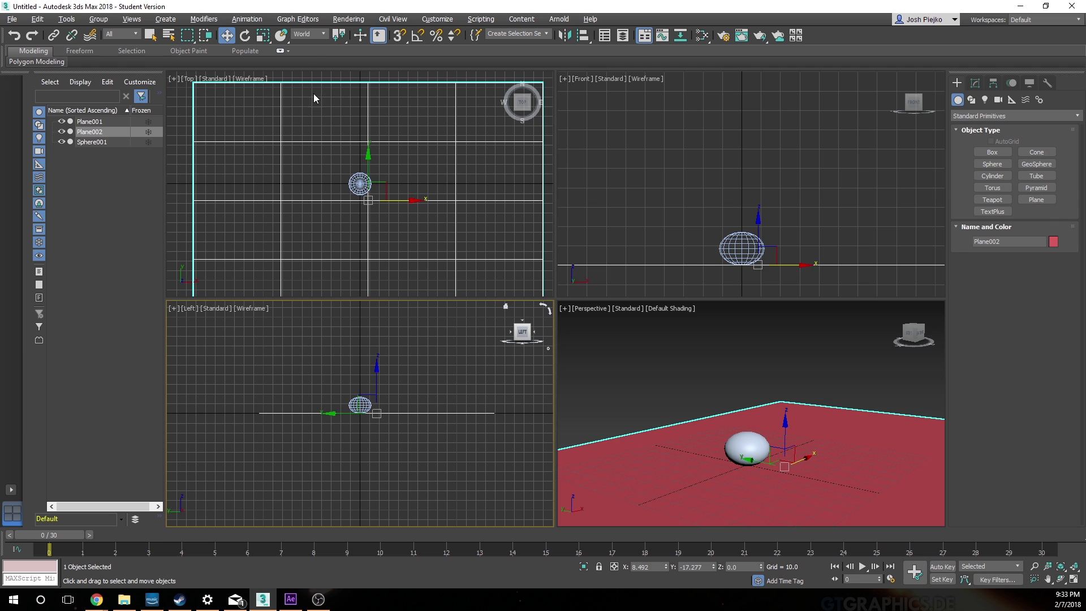
left_click(399, 35)
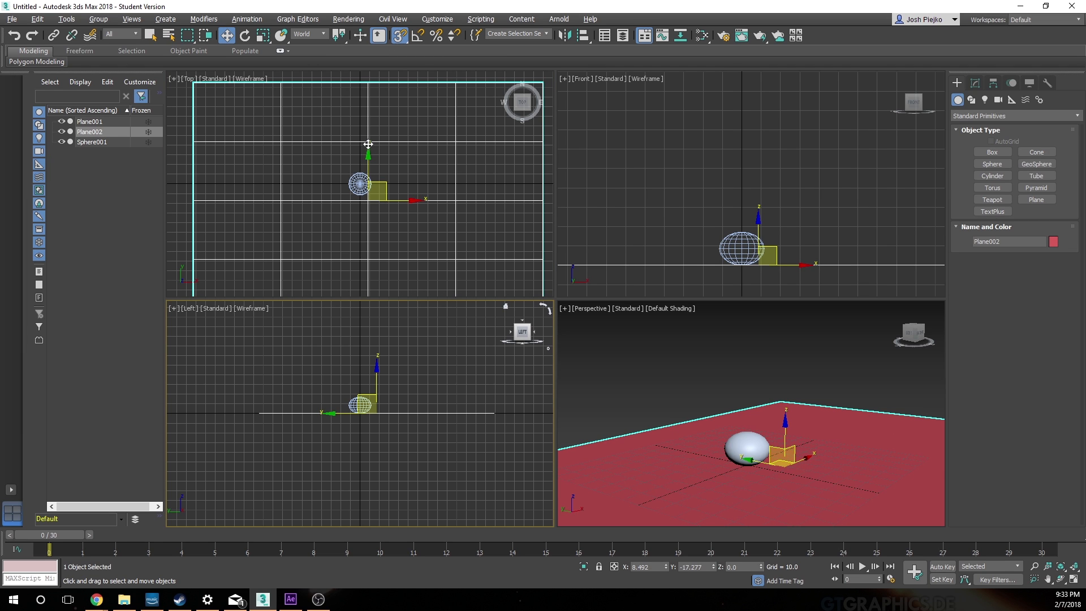
mouse_move(368, 198)
left_mouse_down()
mouse_move(361, 146)
mouse_move(361, 193)
mouse_move(360, 145)
mouse_move(359, 184)
left_mouse_up()
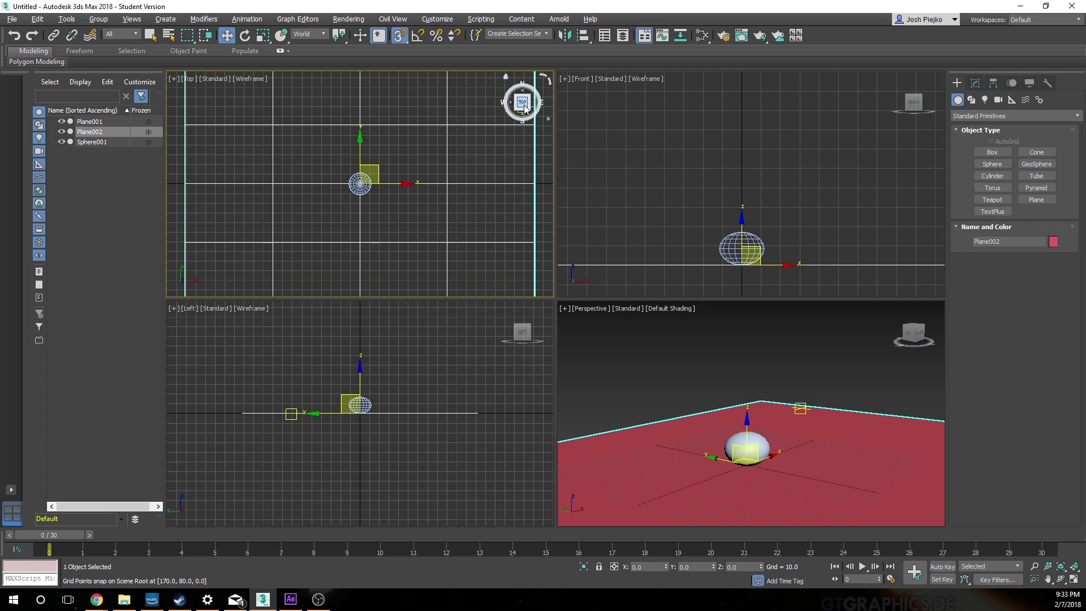
left_click(400, 36)
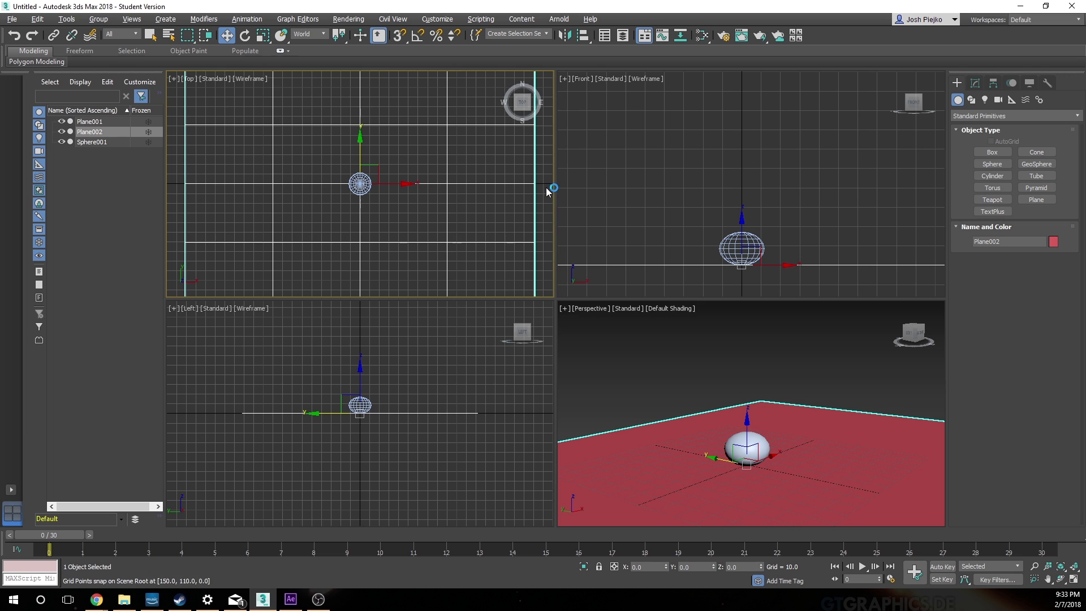
Step: Scale the new plane up in the Top viewport to about 1525% along X and 890% along Y
left_click(621, 175)
left_click(448, 184)
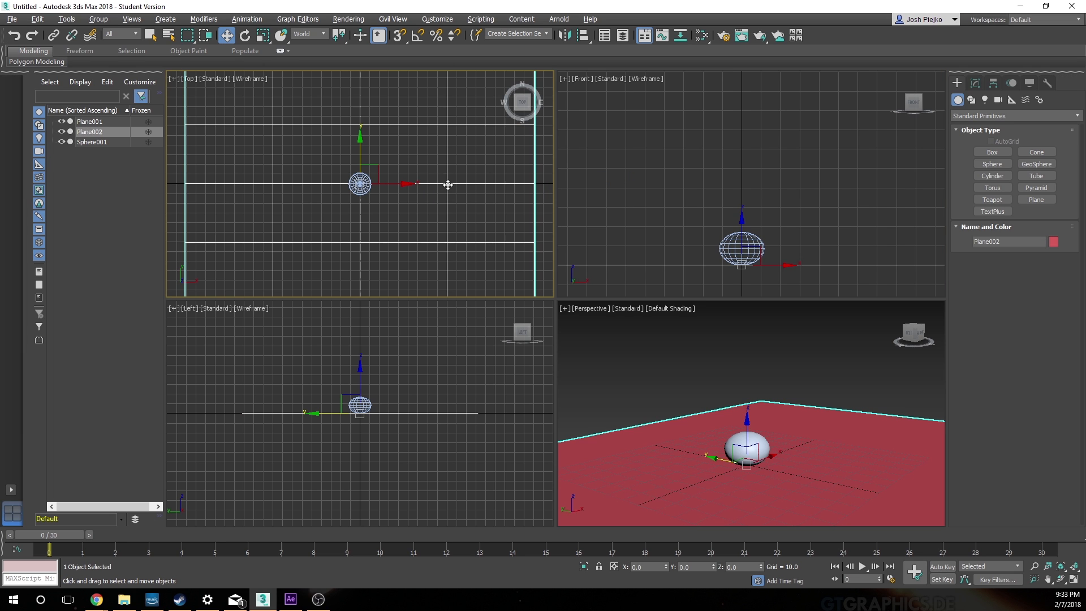
right_click(671, 196)
key("r")
left_click(403, 182)
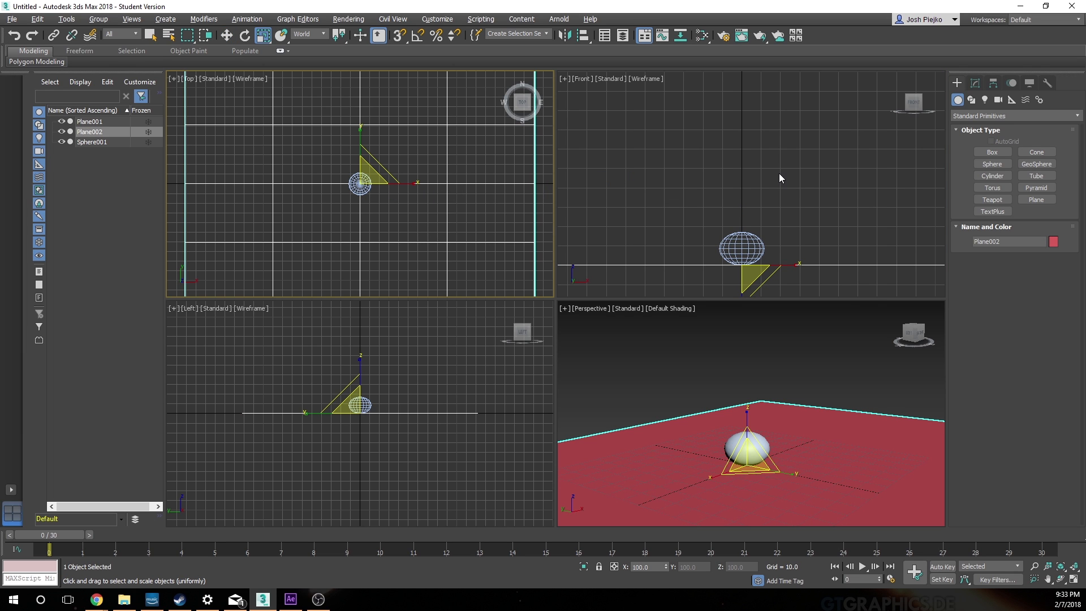
left_click_drag(415, 184, 929, 185)
left_click_drag(359, 143, 318, 479)
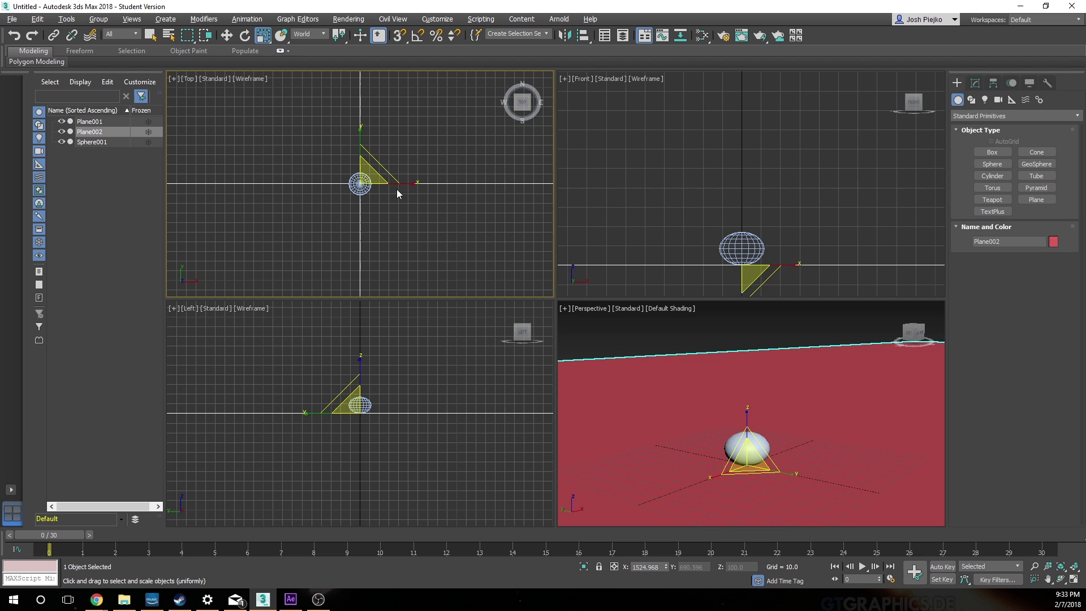
left_click_drag(405, 182, 599, 193)
Step: Deselect the plane, render frame 0 of the Perspective viewport to check the ball and ground, and close the rendered image
left_click(735, 344)
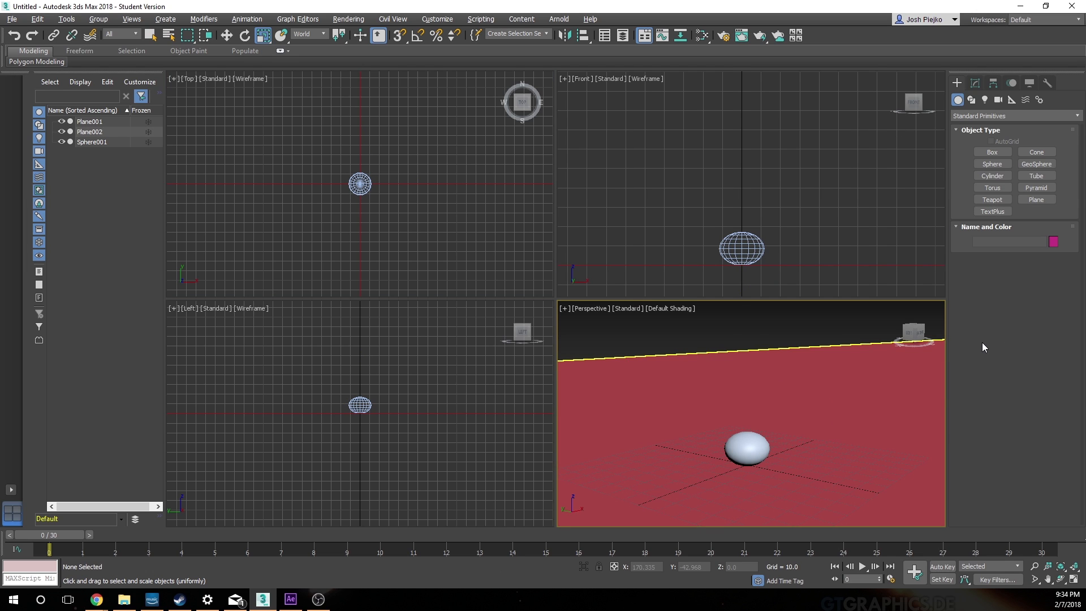
left_click(740, 36)
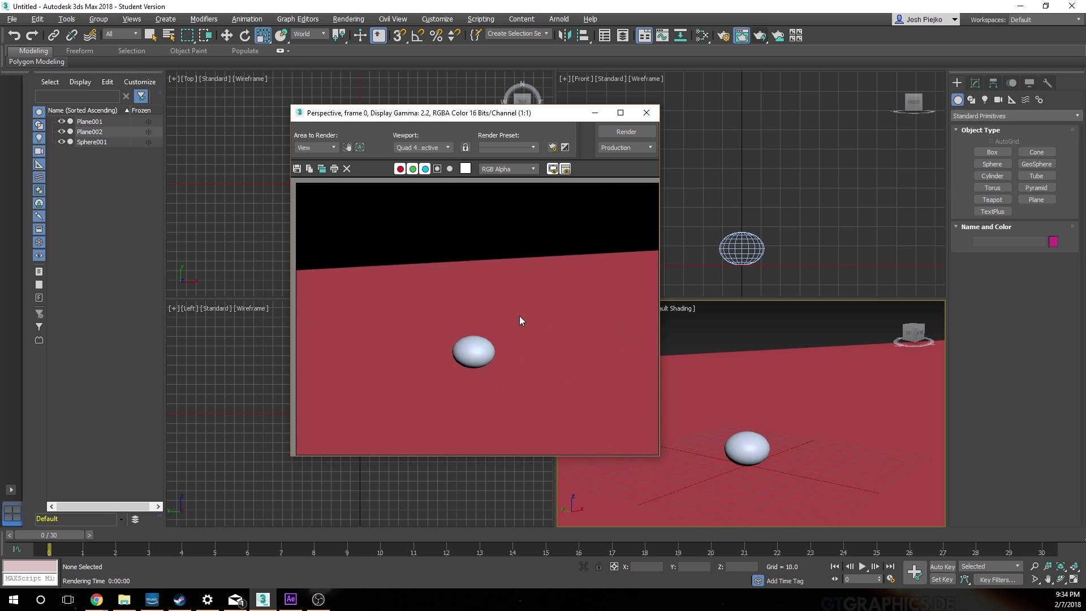
left_click(645, 114)
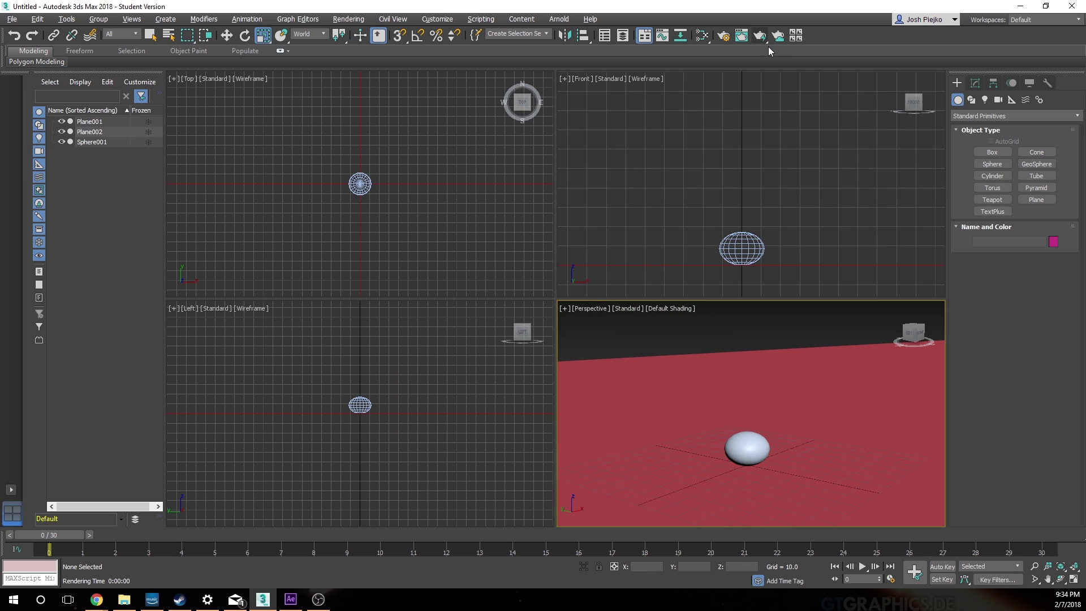
Step: Set the renderer to Arnold in Render Setup
left_click(725, 37)
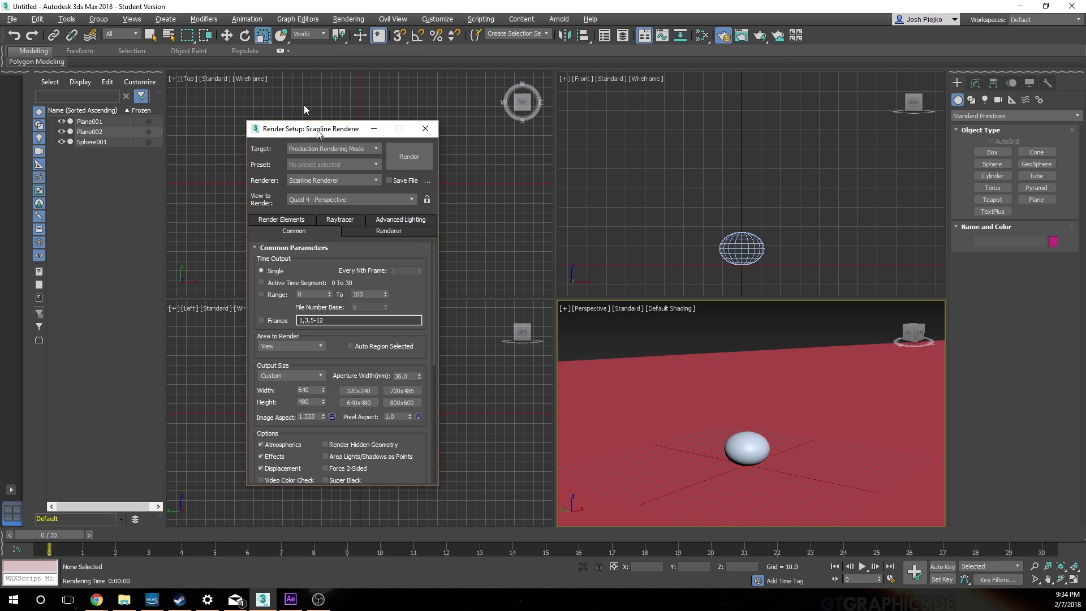
left_click(495, 192)
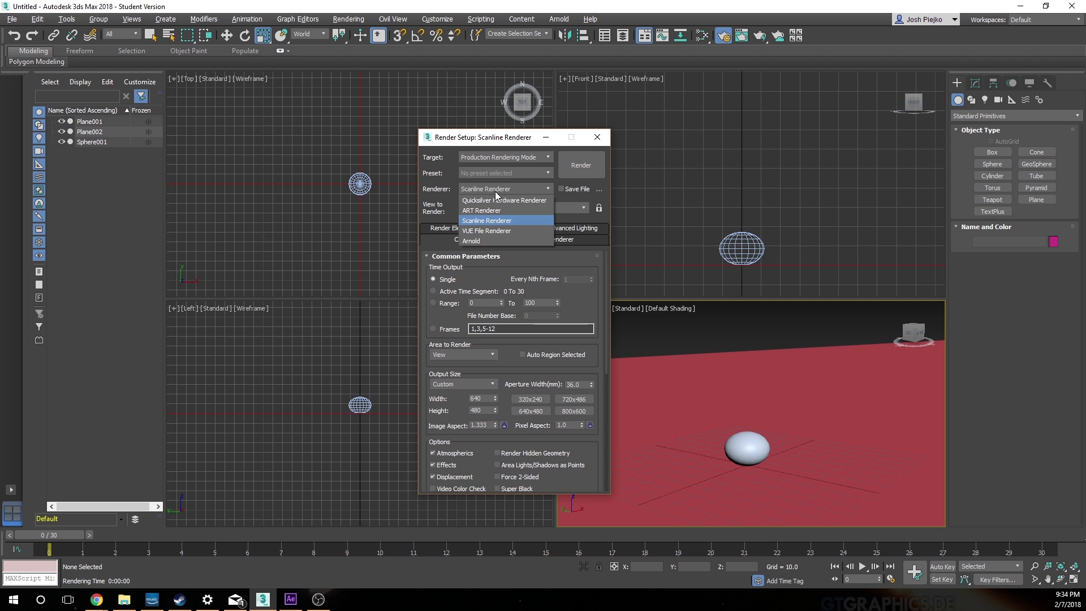
left_click(495, 242)
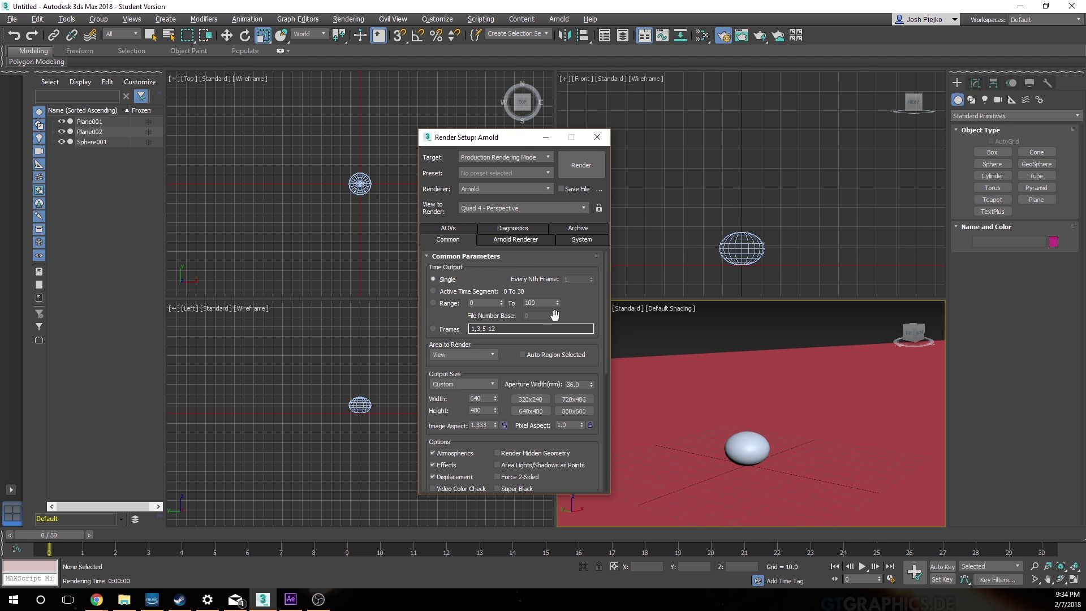
left_click_drag(506, 144, 324, 152)
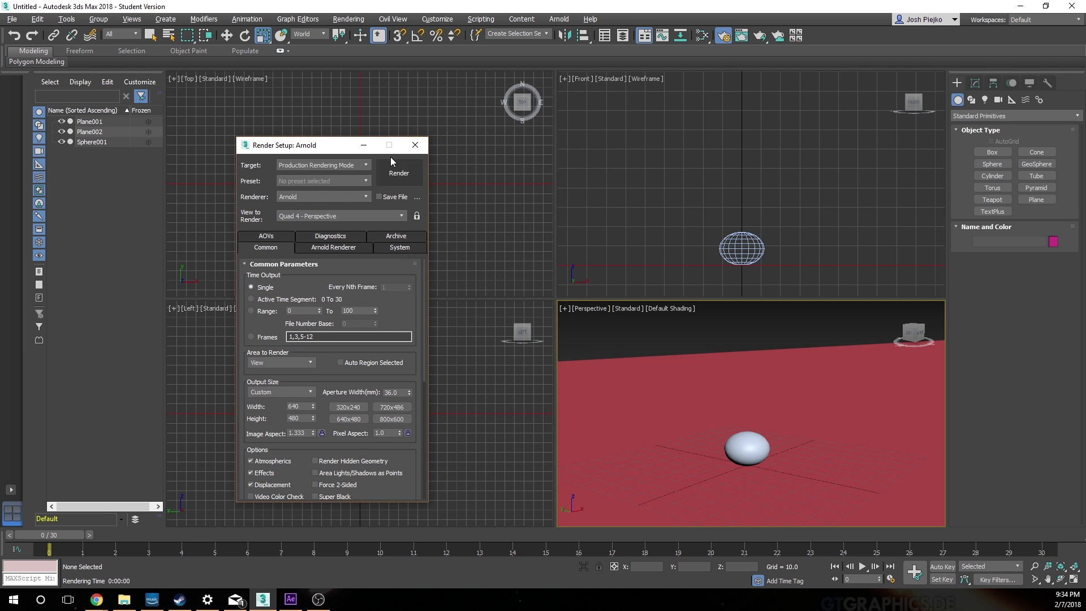
Step: Render the Perspective view with Arnold to check the ball and ground, and close the rendered image and Render Setup
left_click(404, 180)
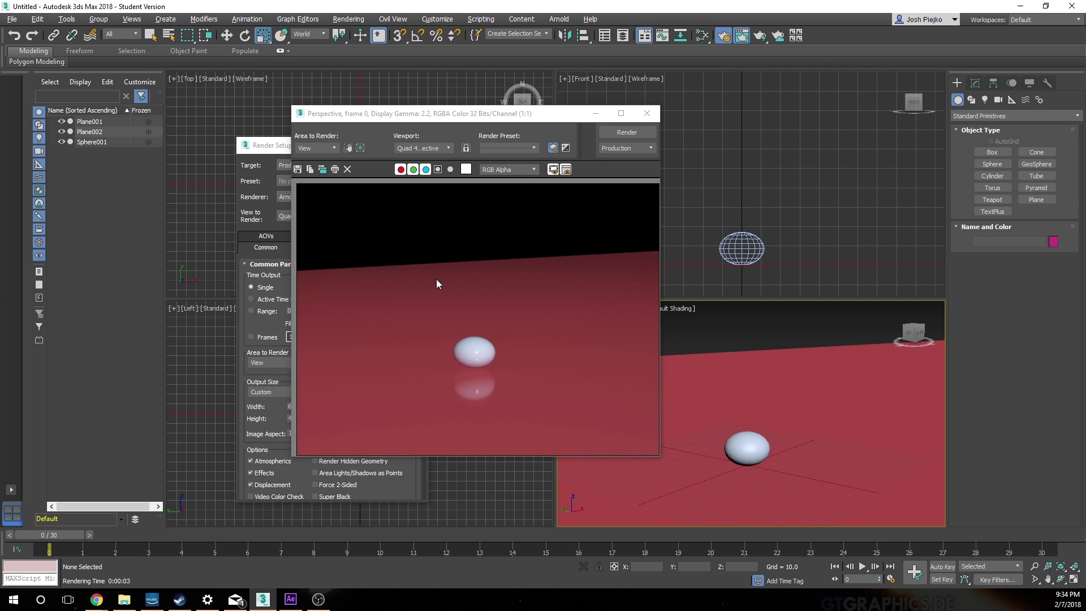
left_click(647, 114)
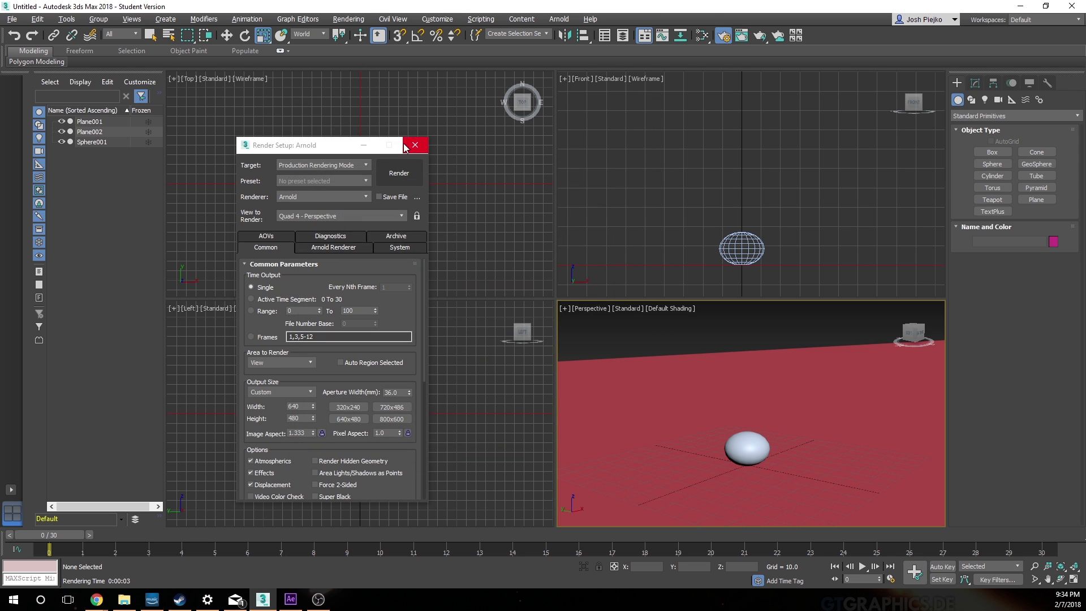
left_click(423, 149)
Step: Create a targeted Arnold light in the Top viewport from about X 153, Y -107, aimed past the ball to about X -44, Y 30
left_click(975, 82)
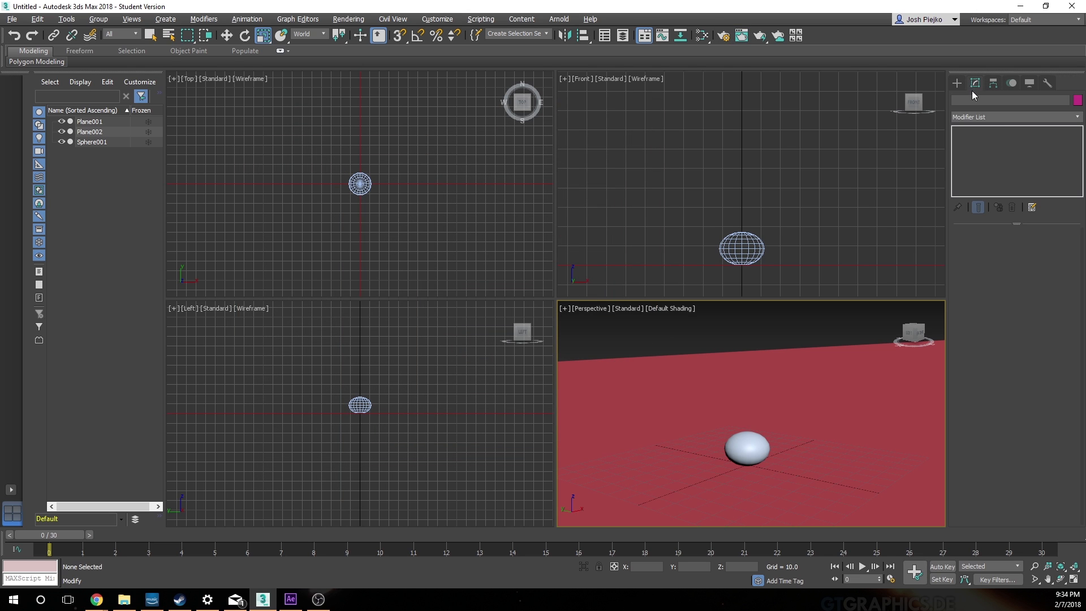
left_click(956, 82)
left_click(984, 100)
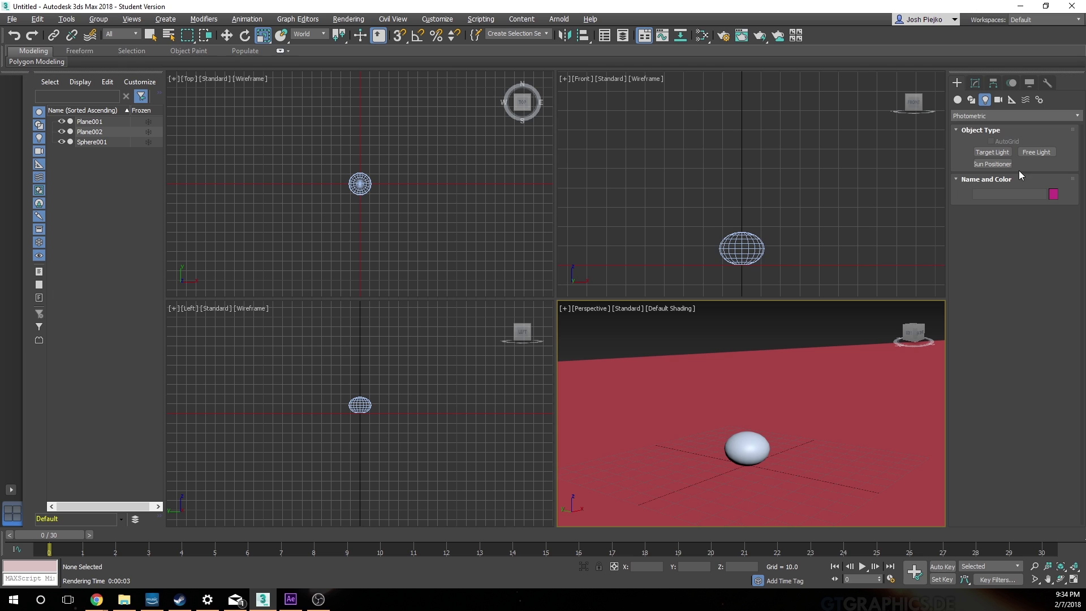
left_click(989, 116)
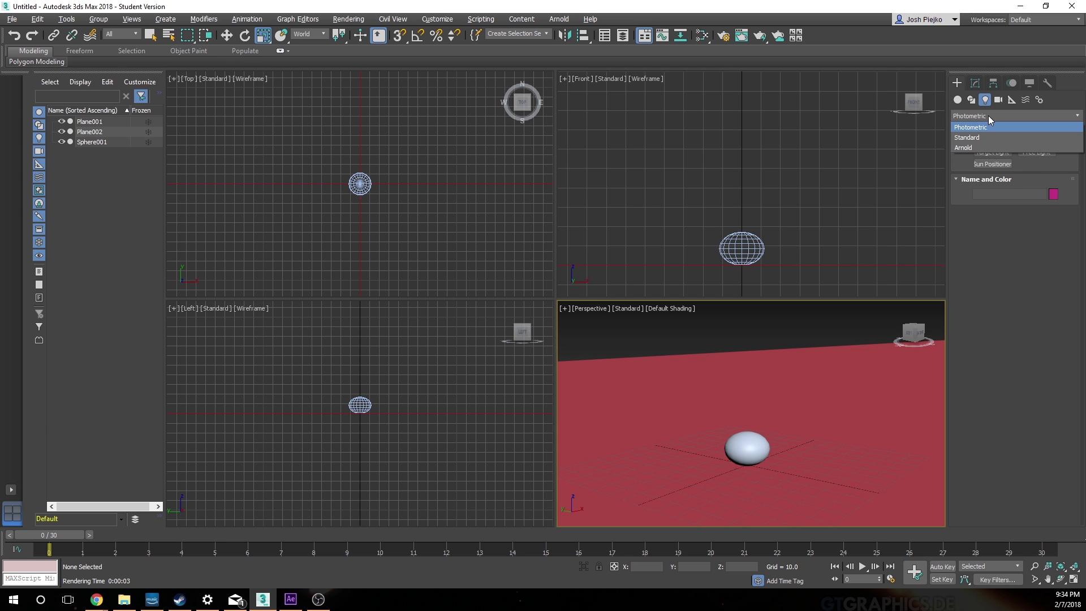
left_click(958, 81)
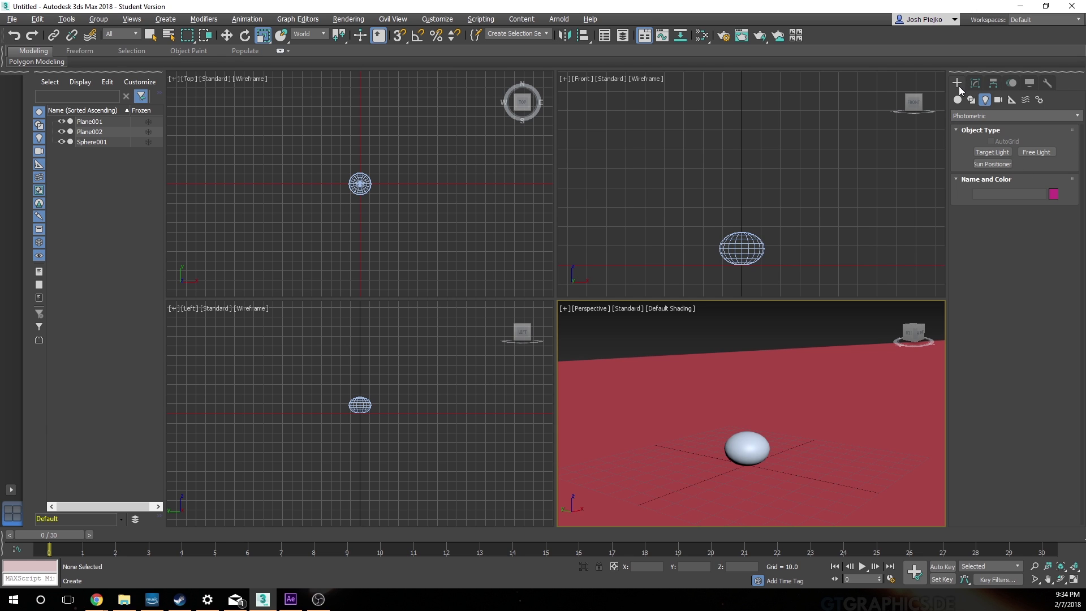
left_click(990, 114)
left_click(993, 149)
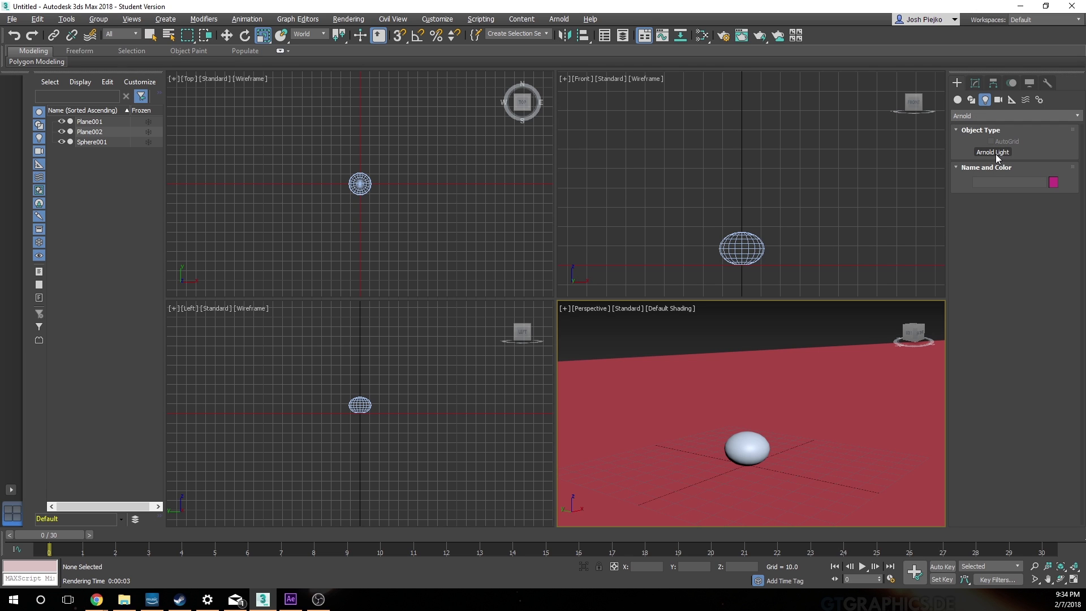
left_click(994, 153)
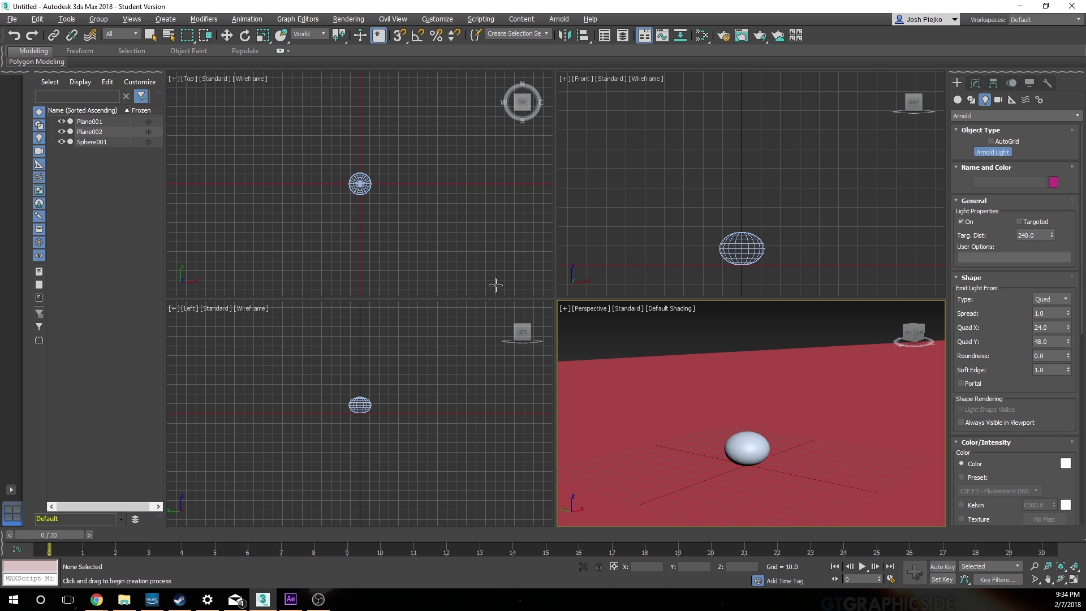
left_click_drag(508, 286, 317, 154)
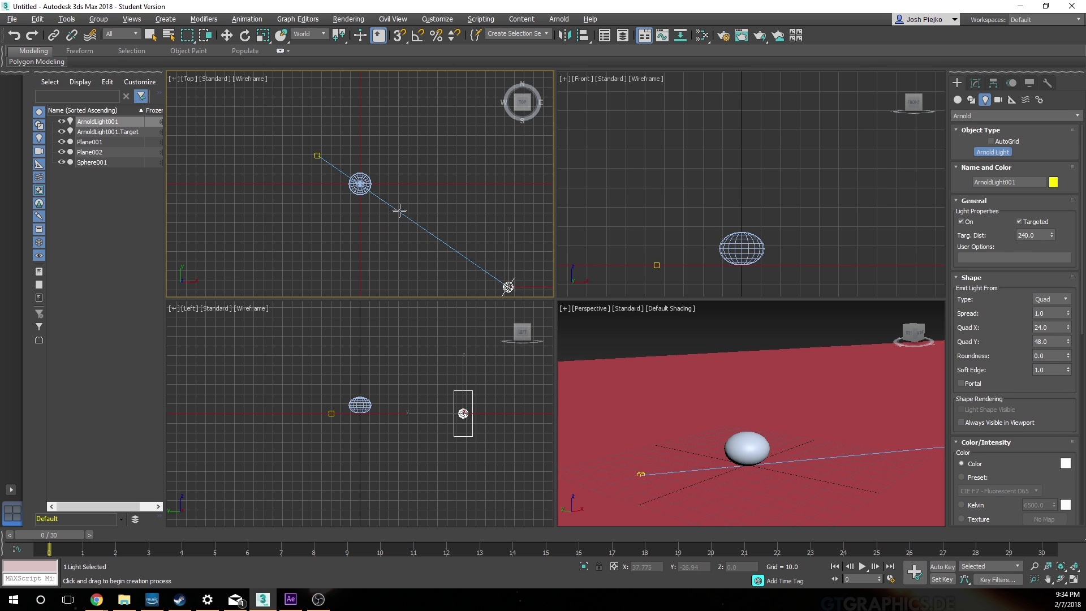
Step: Move the light's target under the ball in the Top viewport, to about X 1, Y -4
key("w")
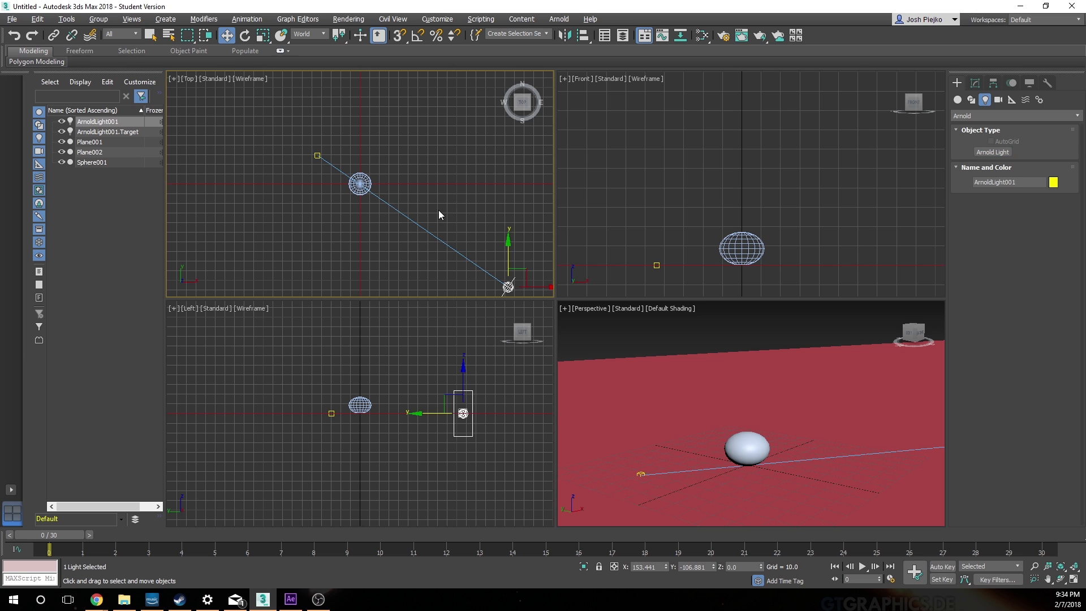
left_click(317, 156)
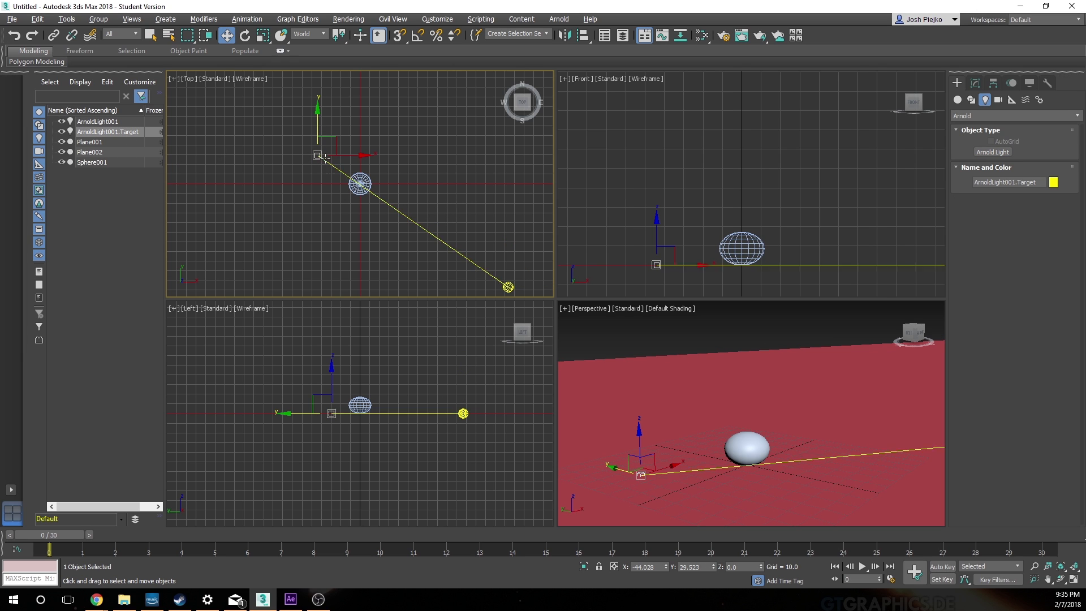
left_click_drag(317, 156, 360, 184)
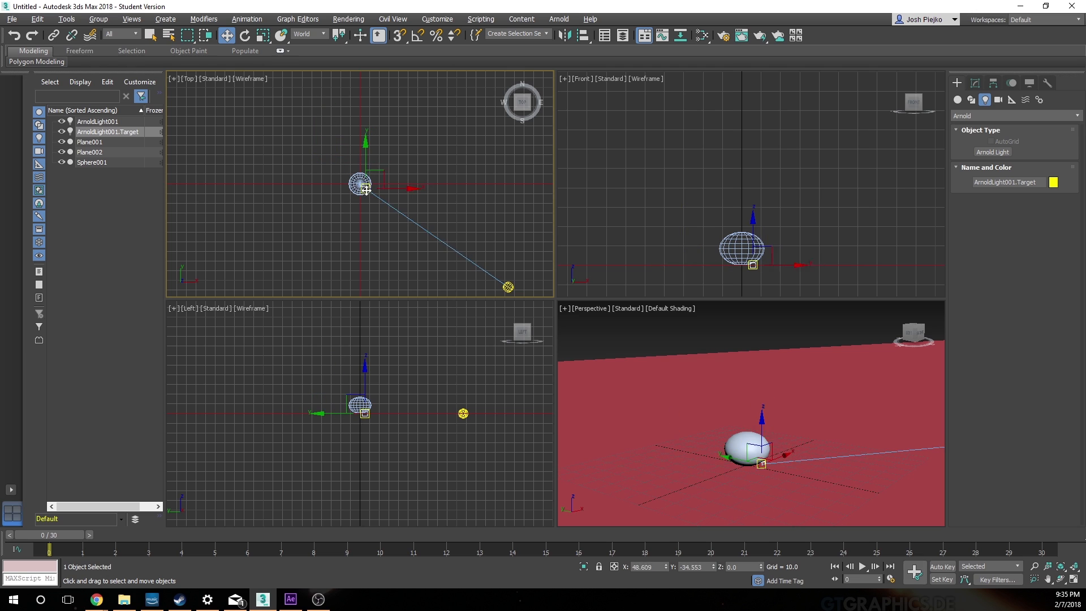
Step: Move the Arnold light closer to the ball along X and raise it above the ground, to about X 54, Z 100
left_click(508, 287)
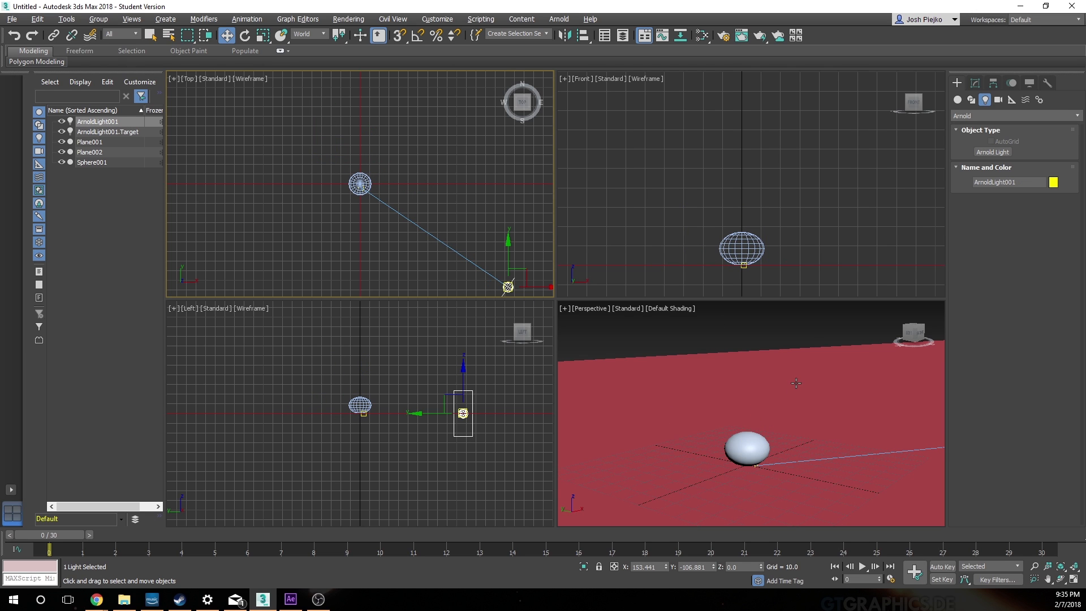
scroll(793, 383, "down", 5)
middle_click_drag(762, 365, 822, 360, "alt")
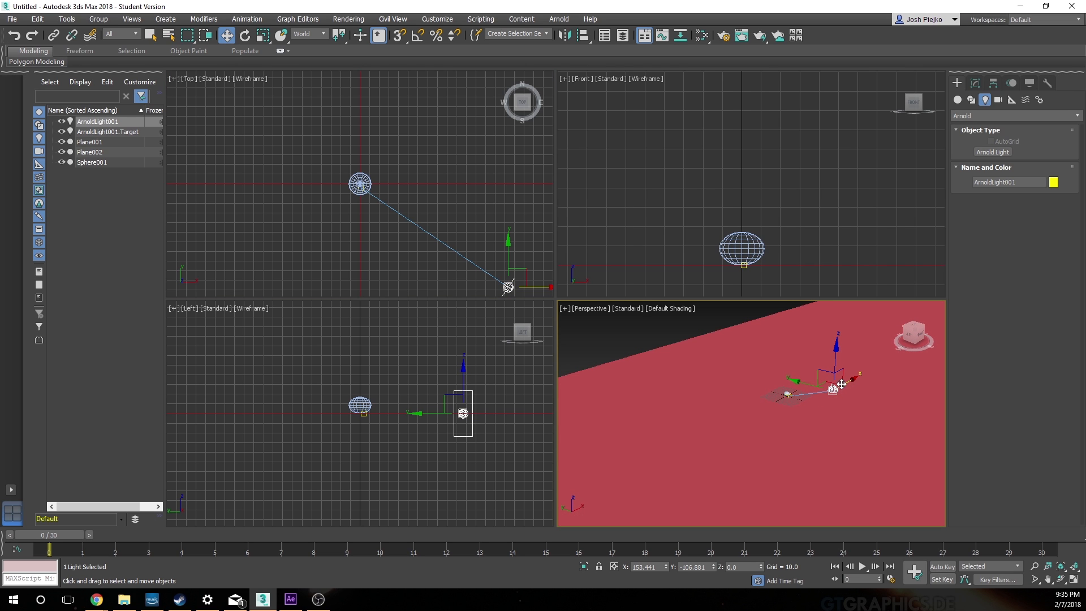
left_click_drag(852, 378, 811, 345)
middle_click_drag(810, 345, 760, 420, "alt")
Step: Maximize the Perspective viewport with the ball framed, render it to check the Arnold light, and close the rendered image
scroll(764, 417, "up", 6)
scroll(757, 418, "down", 3)
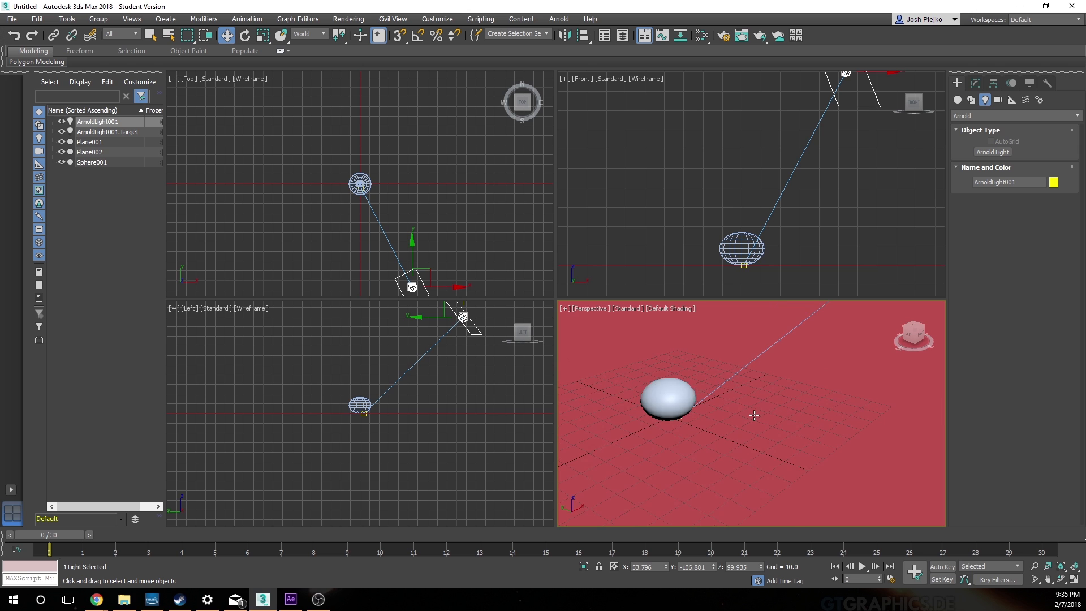
key("alt+w")
middle_click_drag(528, 375, 782, 437)
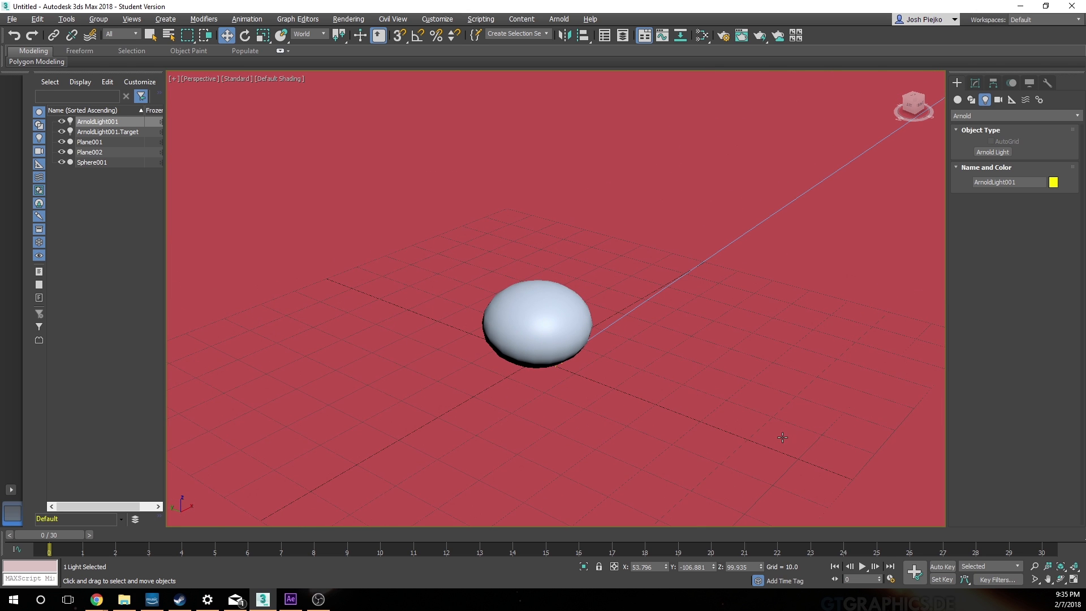
left_click(761, 35)
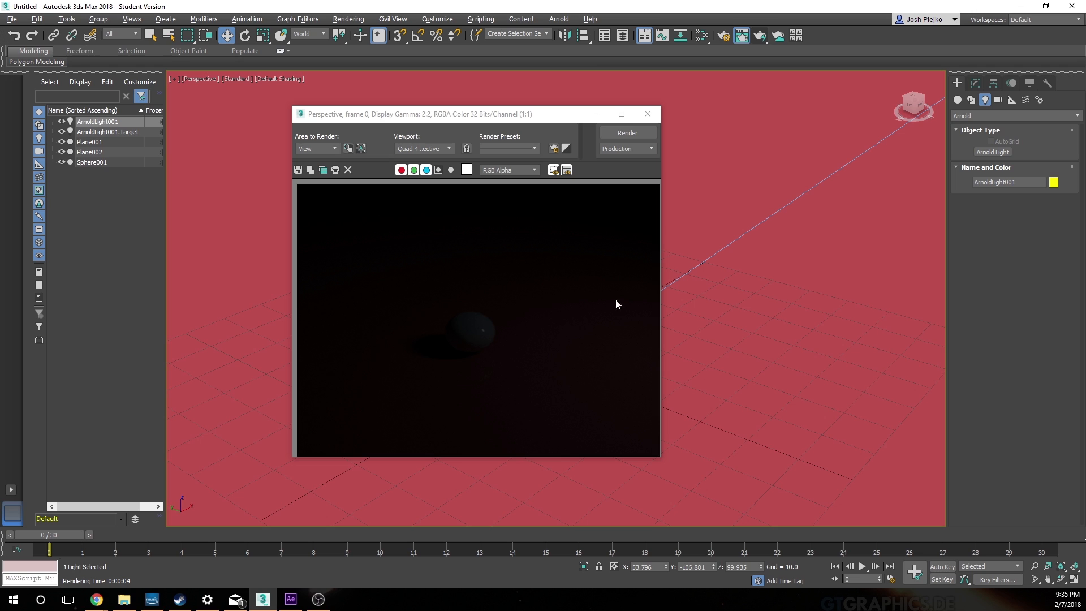
left_click(648, 113)
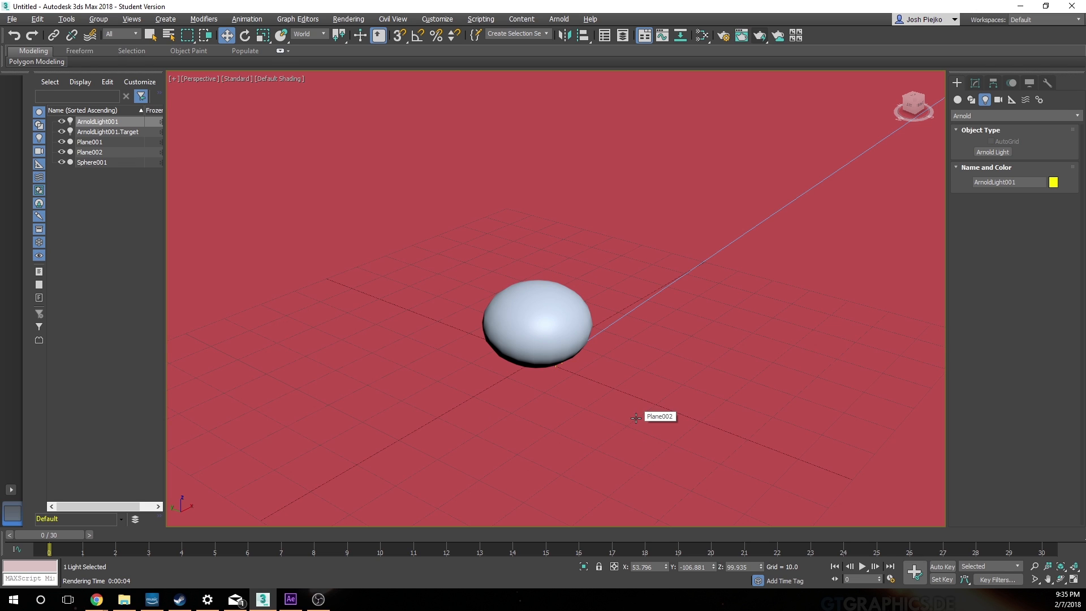
Step: Show safe frames in the Perspective viewport
key("shift+f")
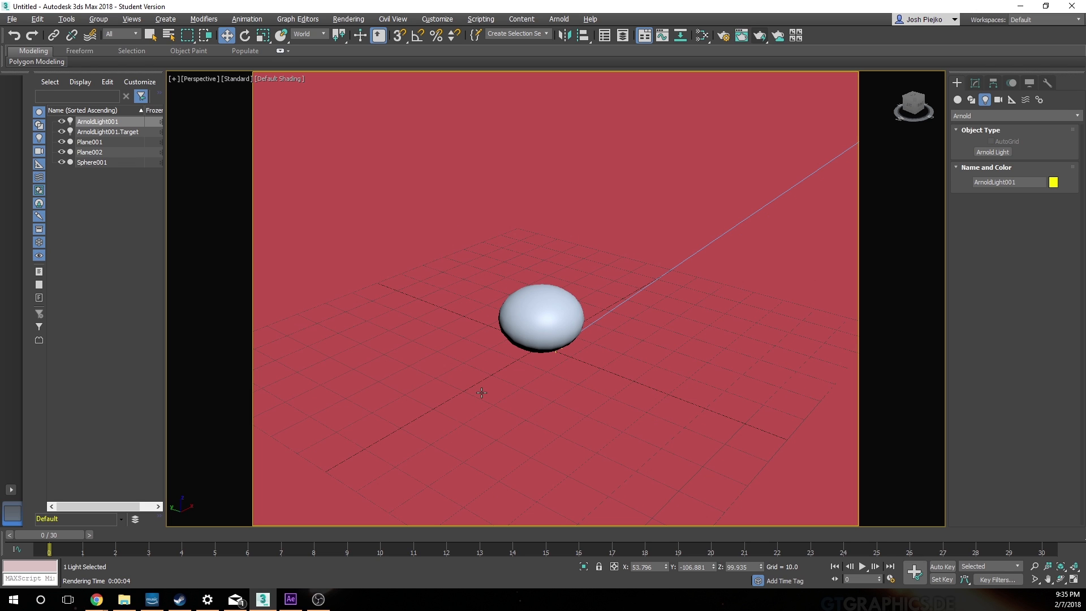
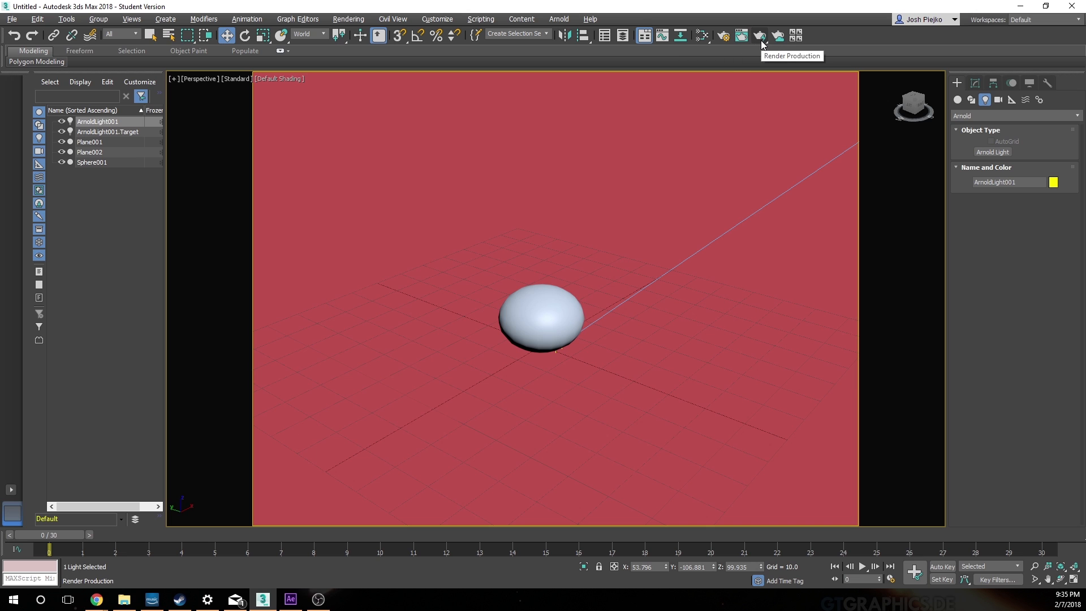
Step: Set the render output size to the HDTV (video) preset at 1280x720 and close the render settings
left_click(724, 36)
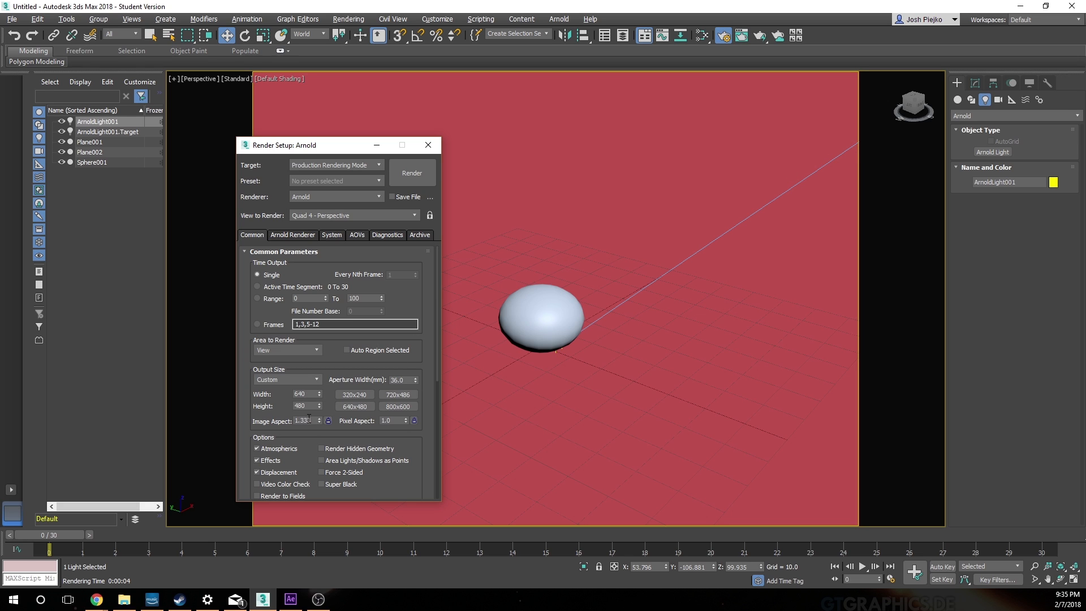
left_click(306, 380)
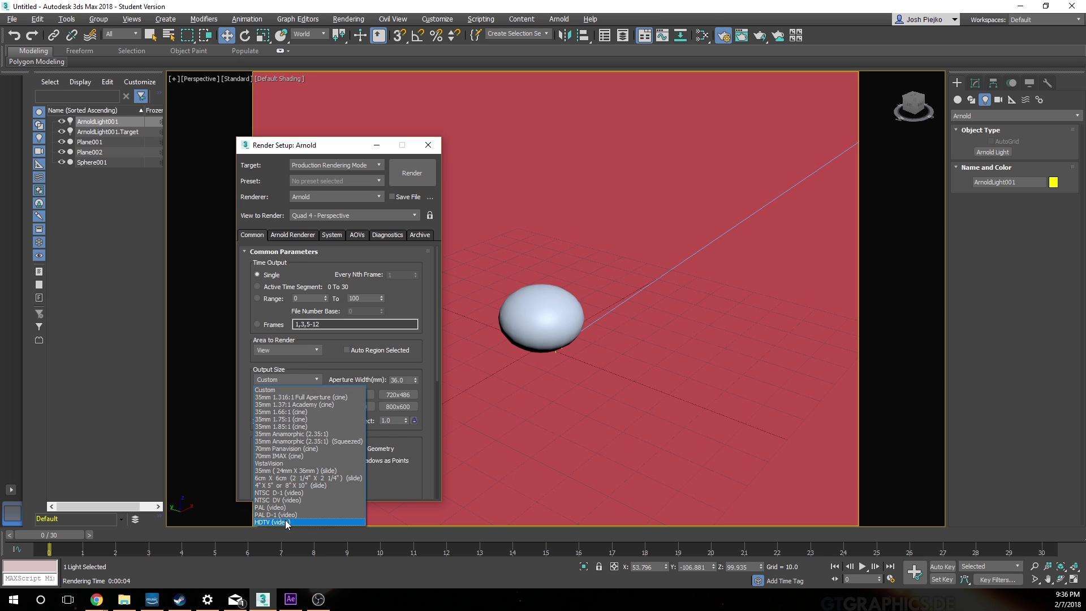
left_click(292, 513)
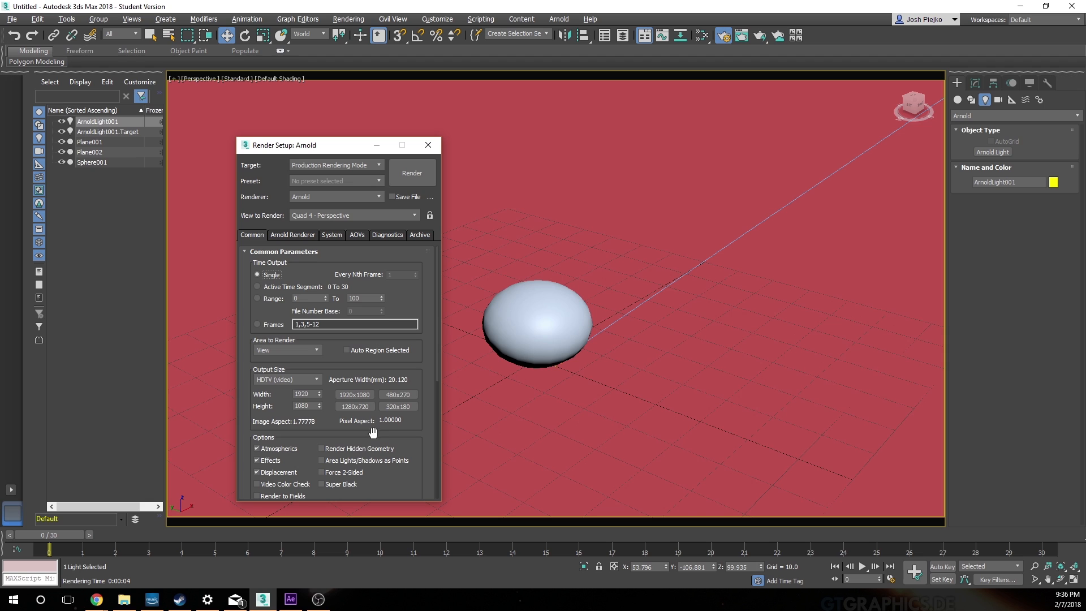
left_click(366, 407)
left_click(431, 148)
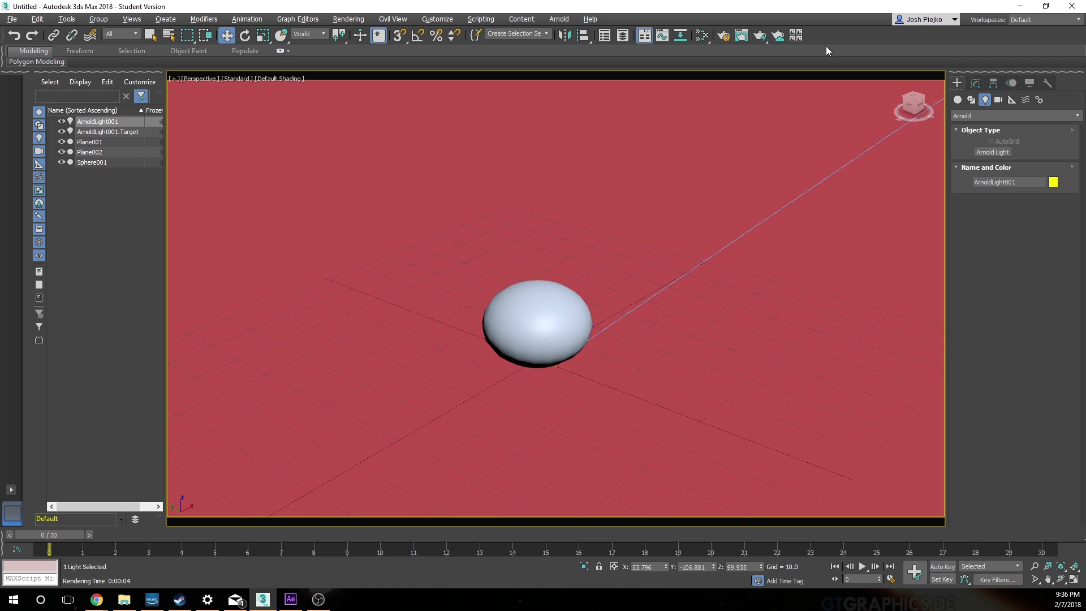
Step: Render frame 0 of the Perspective view to check the widescreen framing, and close the rendered image
left_click(761, 36)
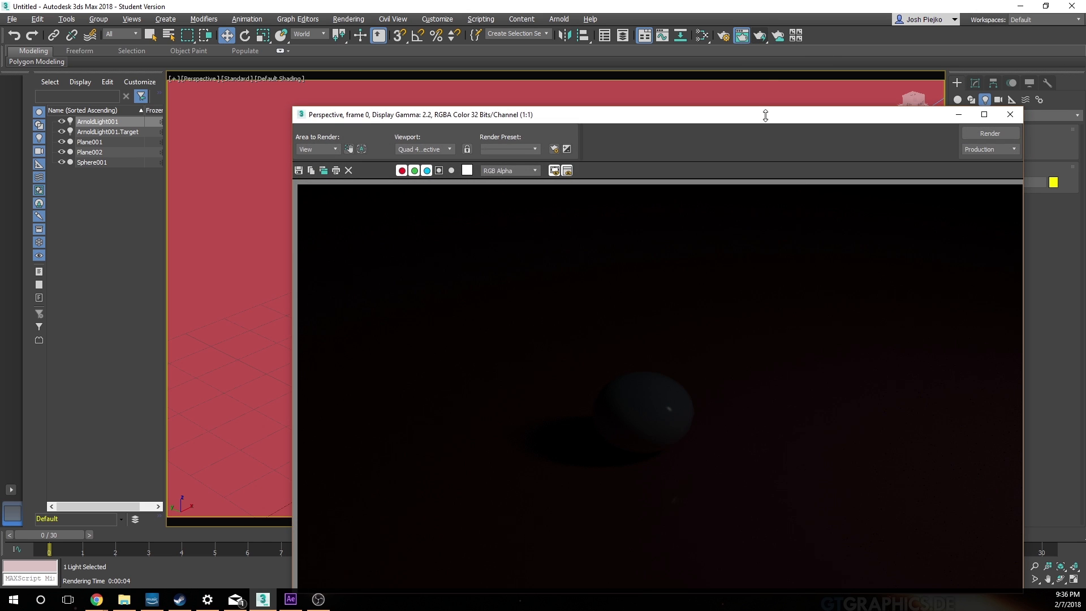
left_click_drag(762, 121, 648, 72)
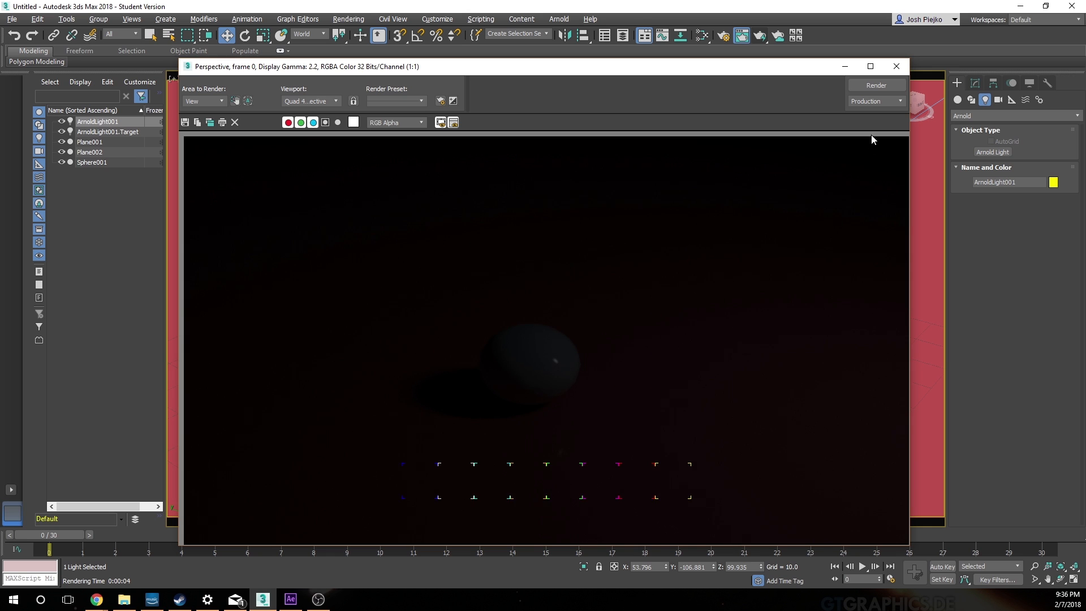
left_click(896, 66)
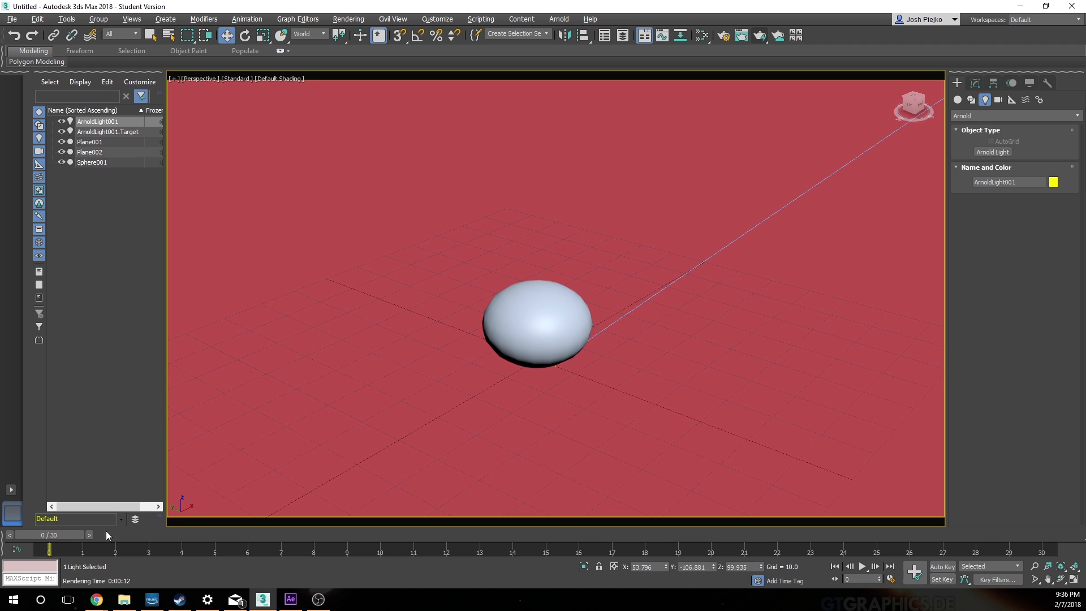
Step: Reframe the Perspective view so the ball stays inside the safe frame throughout its bounce, checking around frame 15, and return to frame 0
left_click_drag(63, 534, 552, 522)
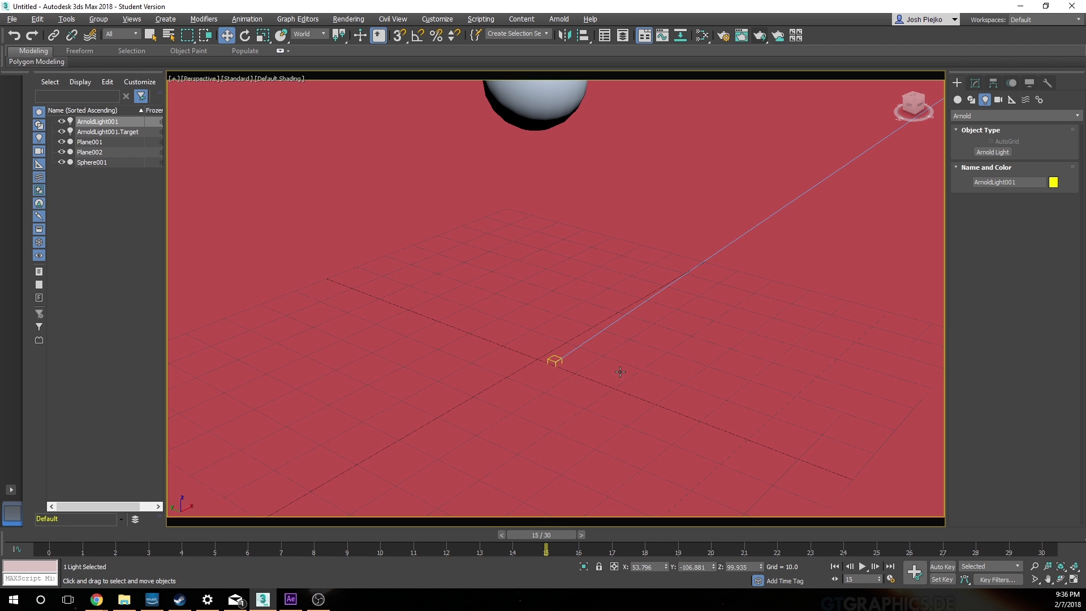
middle_click_drag(620, 372, 615, 399)
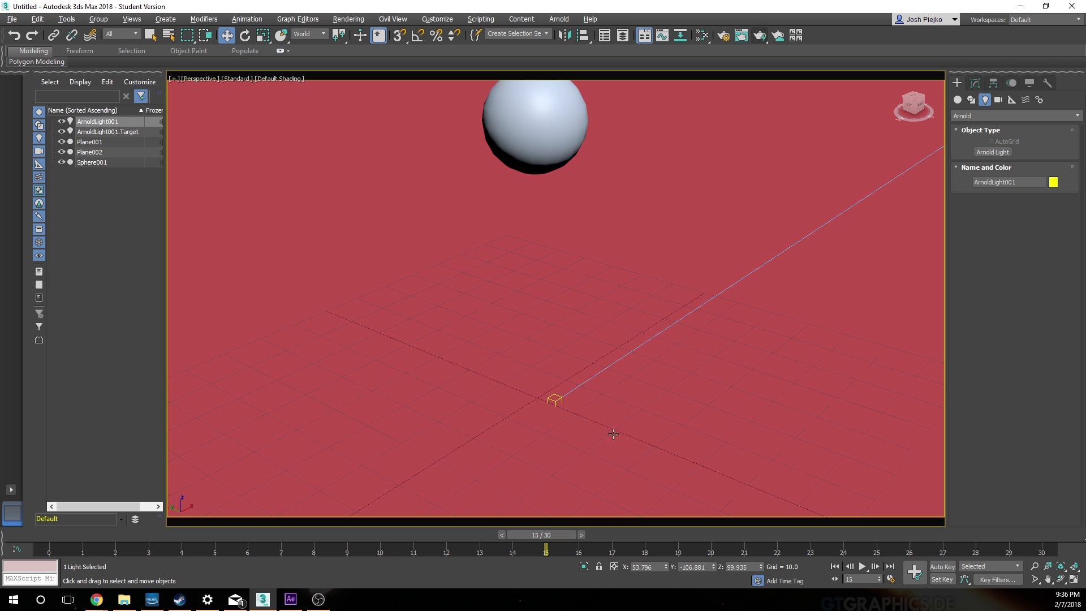
mouse_move(613, 434)
middle_mouse_down("alt")
mouse_move(647, 436)
mouse_move(664, 409)
mouse_move(674, 417)
middle_mouse_up("alt")
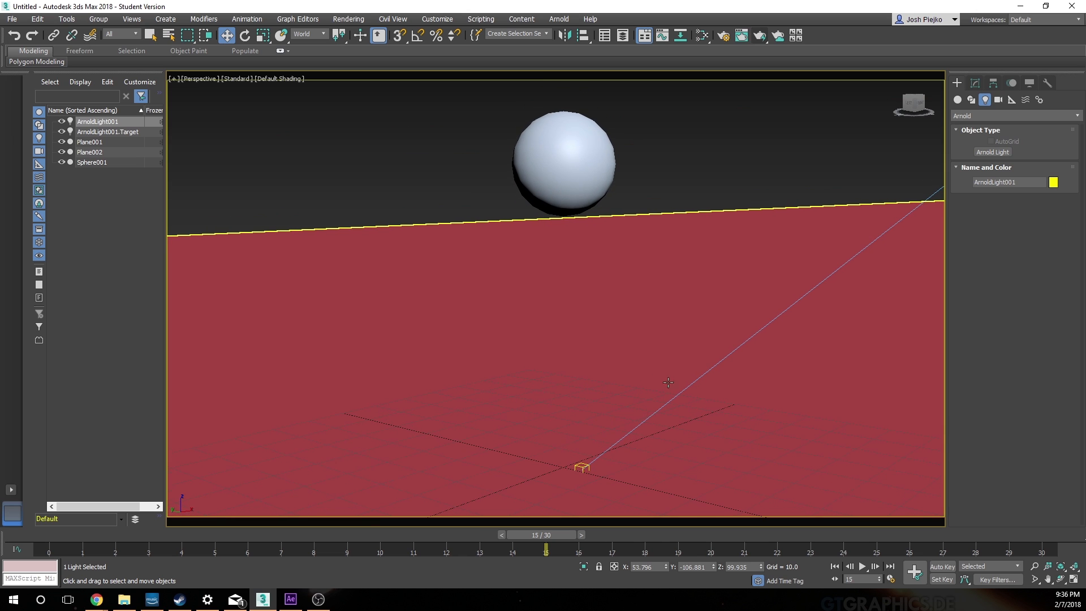
left_click_drag(551, 536, 82, 447)
key("w")
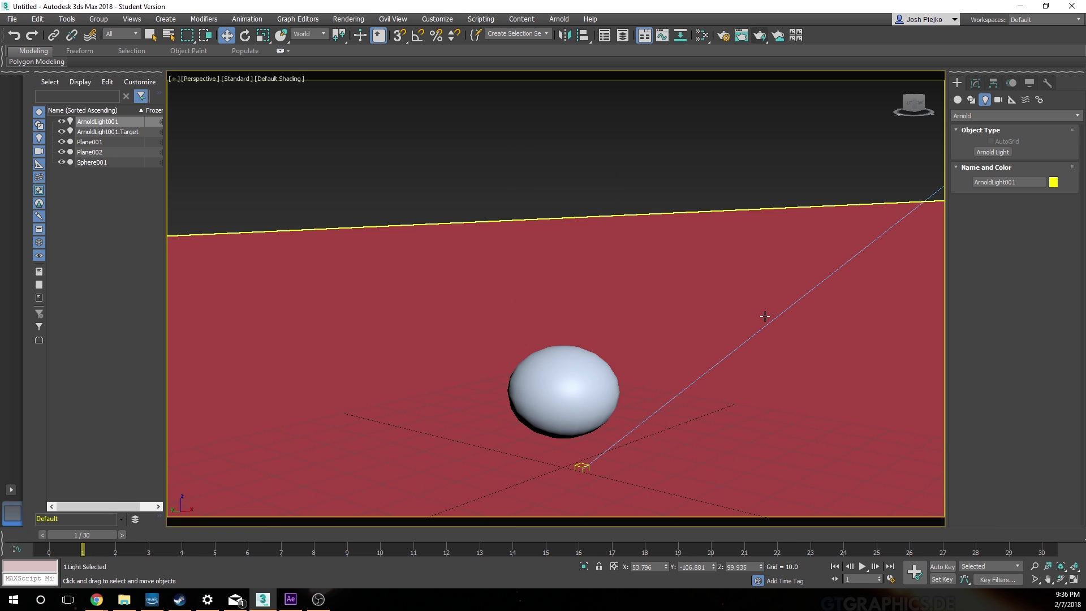
middle_click_drag(767, 330, 765, 347)
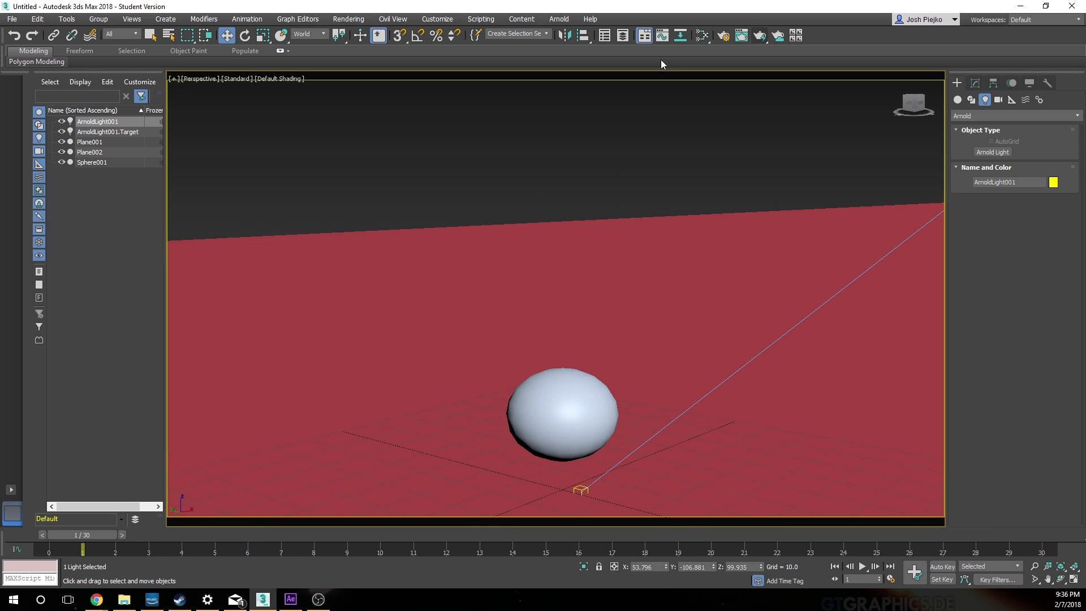
left_click_drag(97, 533, 510, 470)
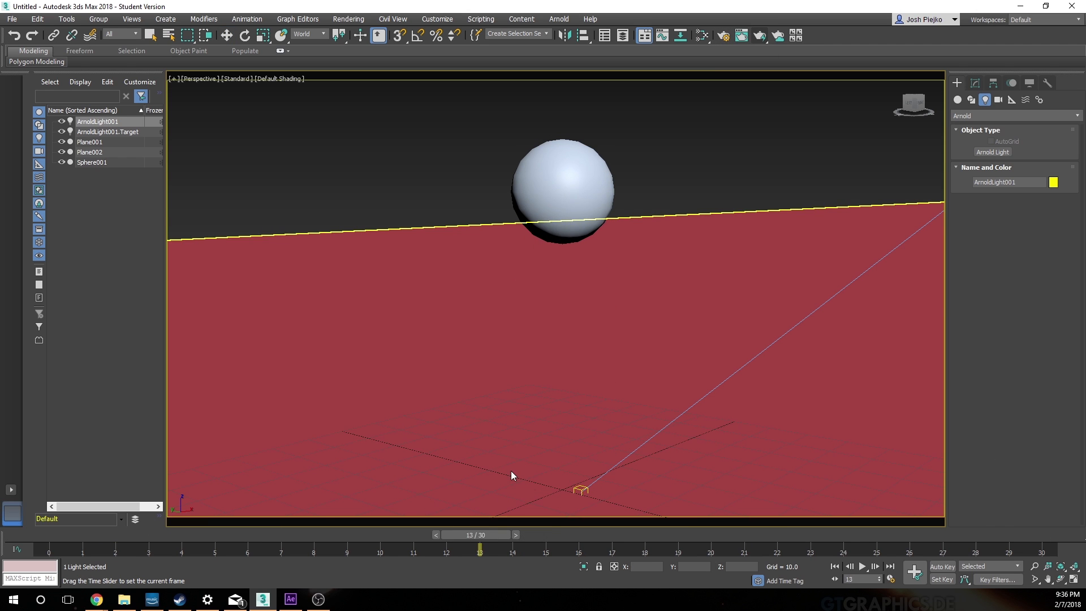
middle_click_drag(729, 459, 725, 454)
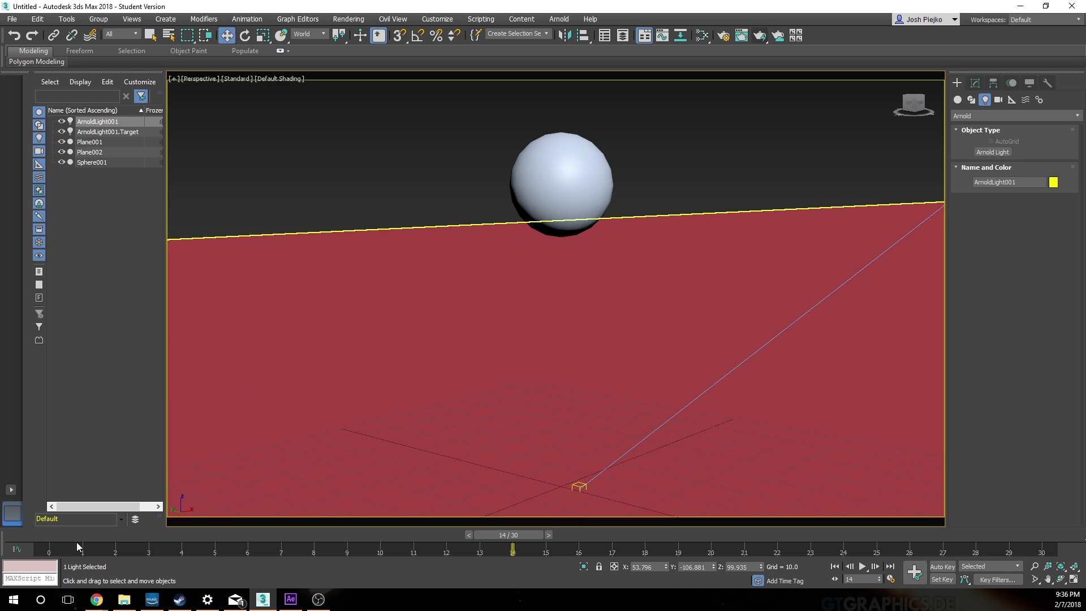
left_click_drag(500, 533, 31, 531)
key("w")
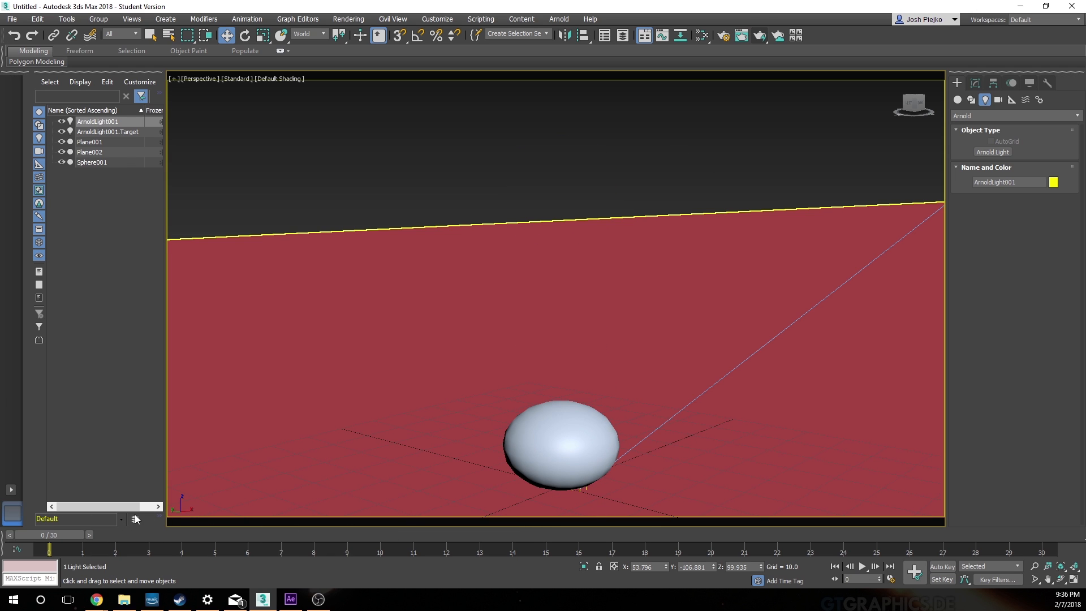
Step: Select ArnoldLight001 and tint its light color a very pale yellow
left_click(220, 124)
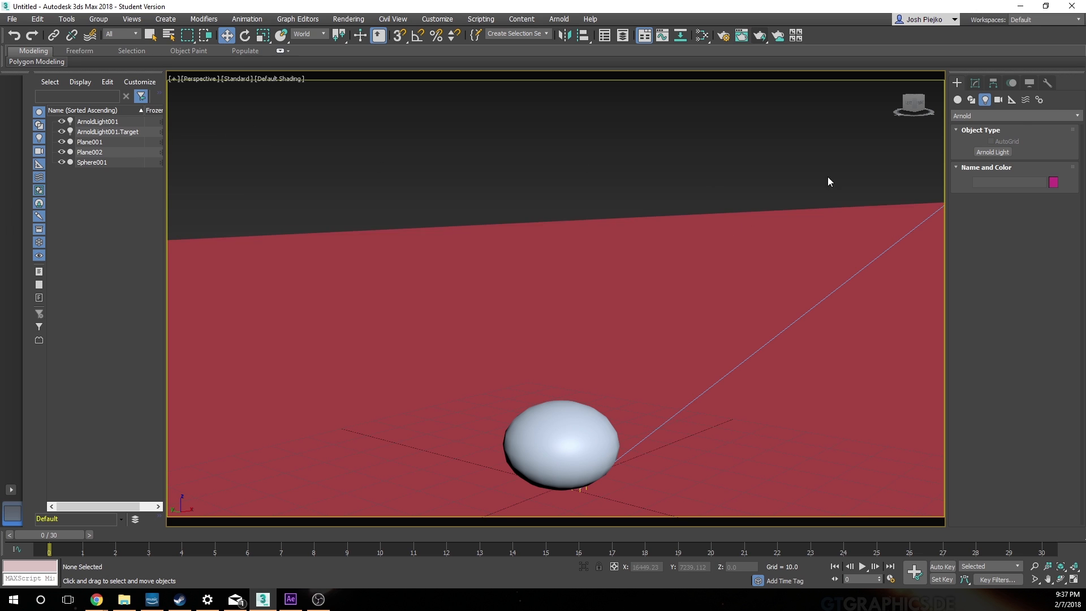
left_click(96, 122)
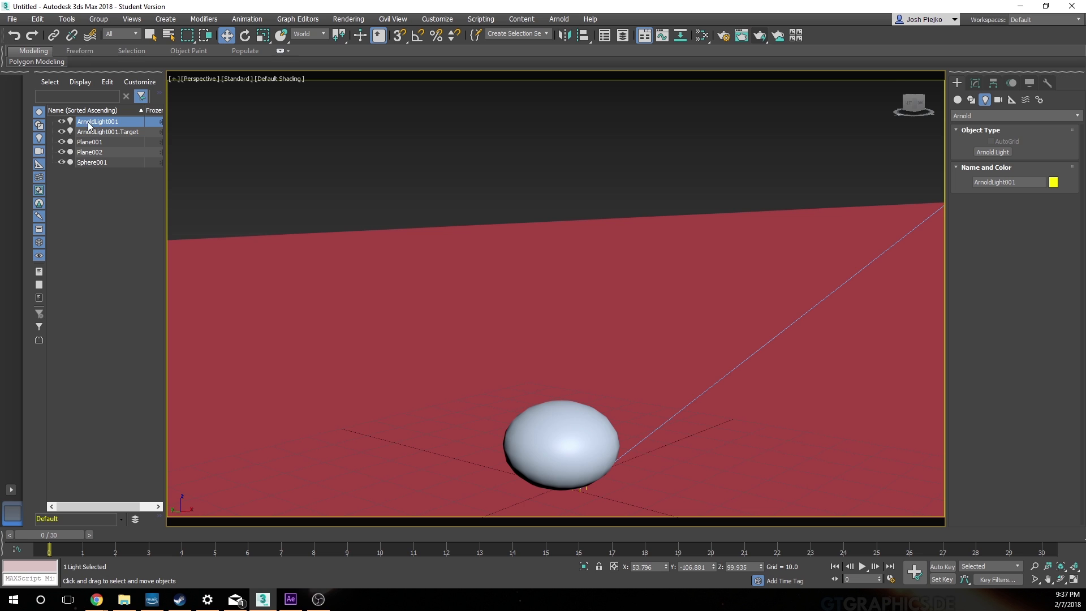
left_click(975, 83)
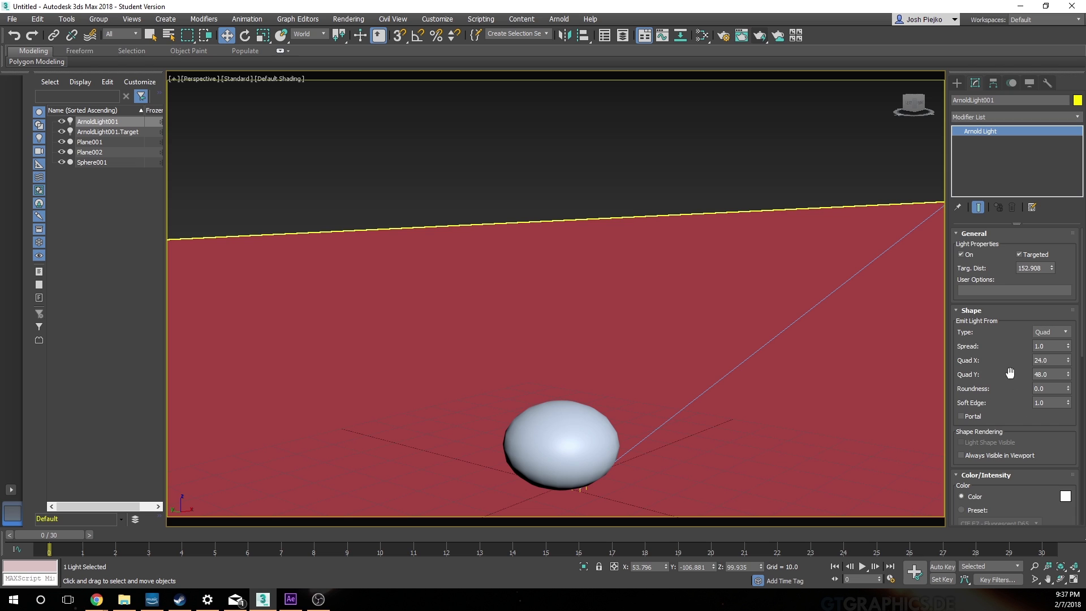
left_click_drag(1011, 384, 999, 236)
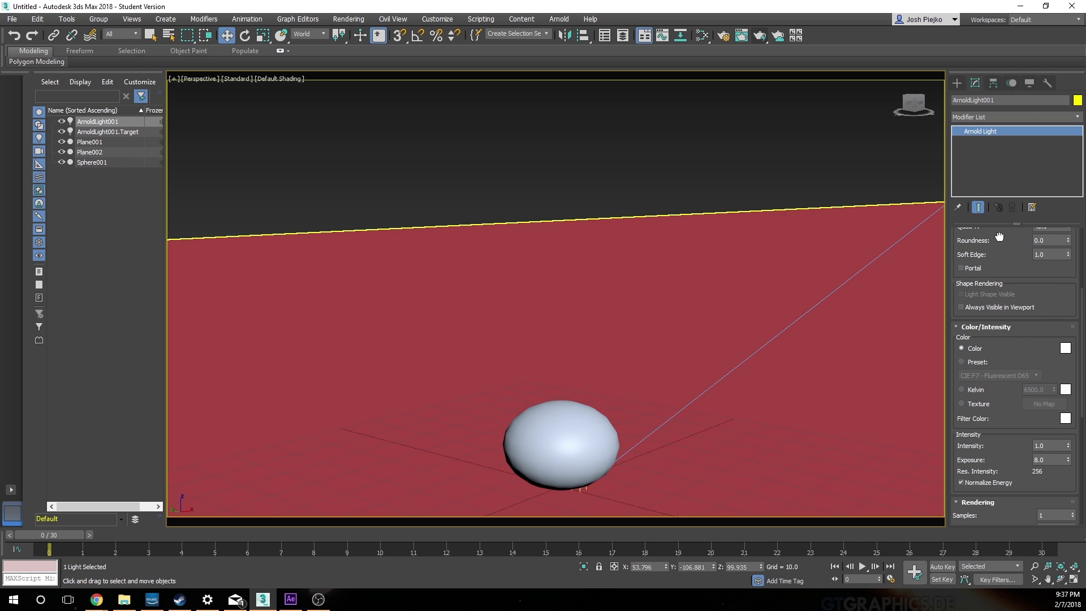
left_click_drag(1031, 354, 1009, 511)
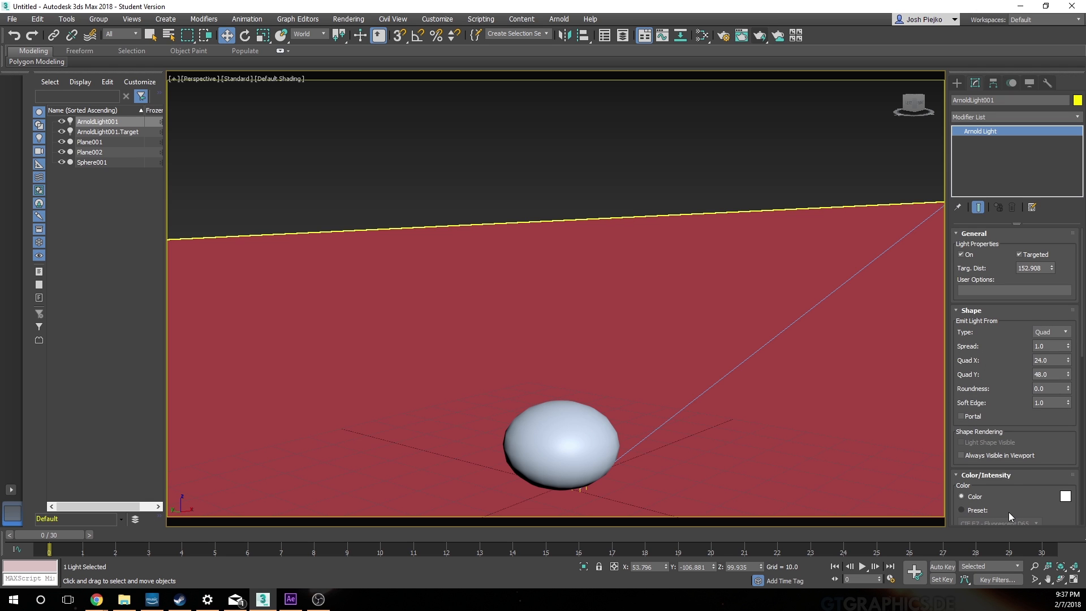
left_click_drag(1014, 434, 1005, 332)
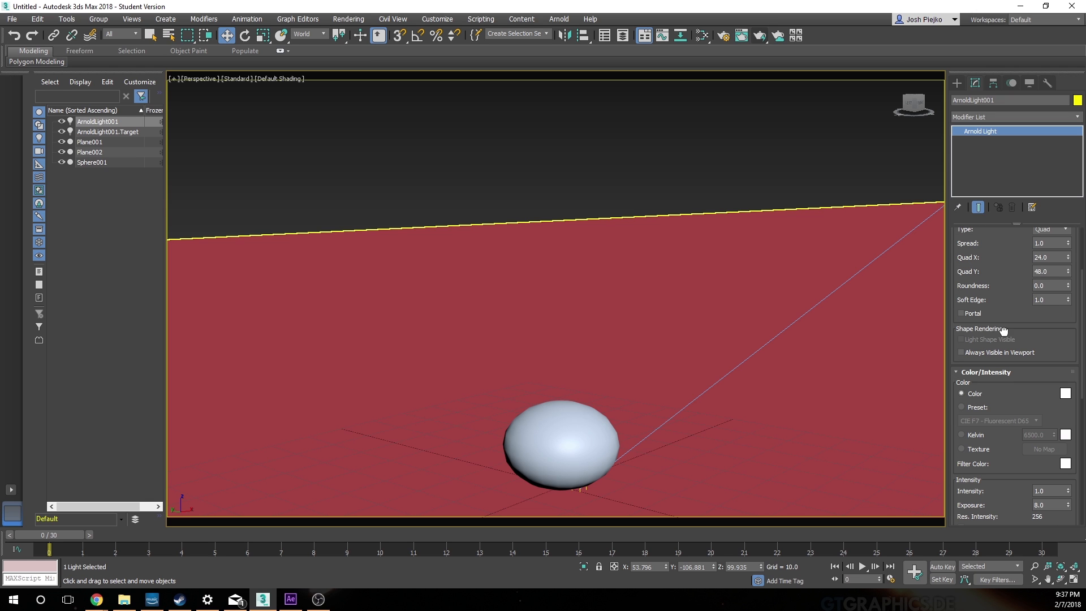
scroll(1015, 393, "down", 3)
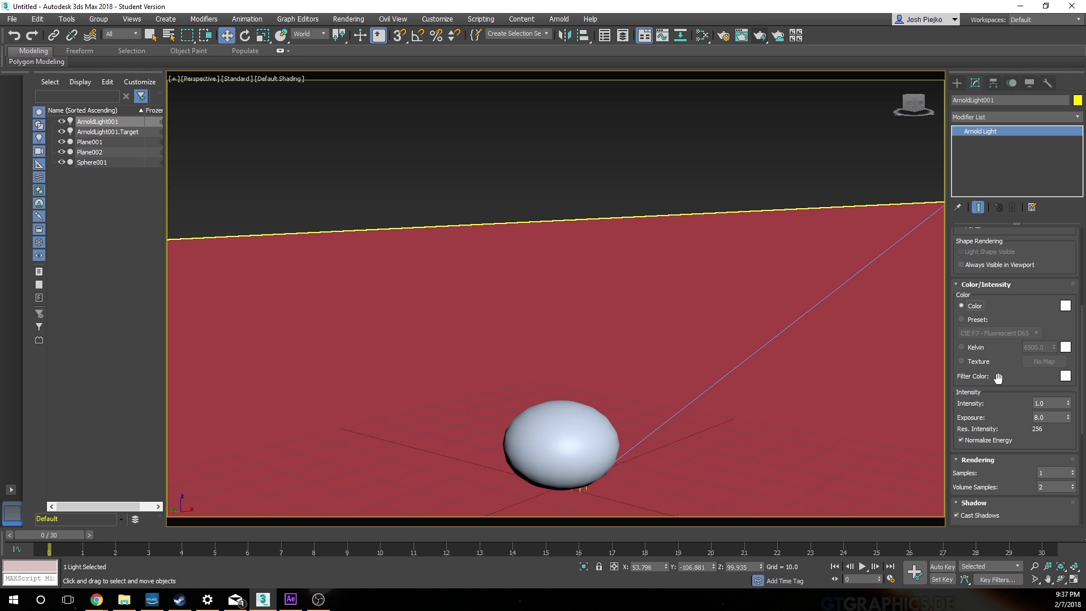
left_click(980, 306)
left_click_drag(0, 199, 572, 227)
left_click(470, 253)
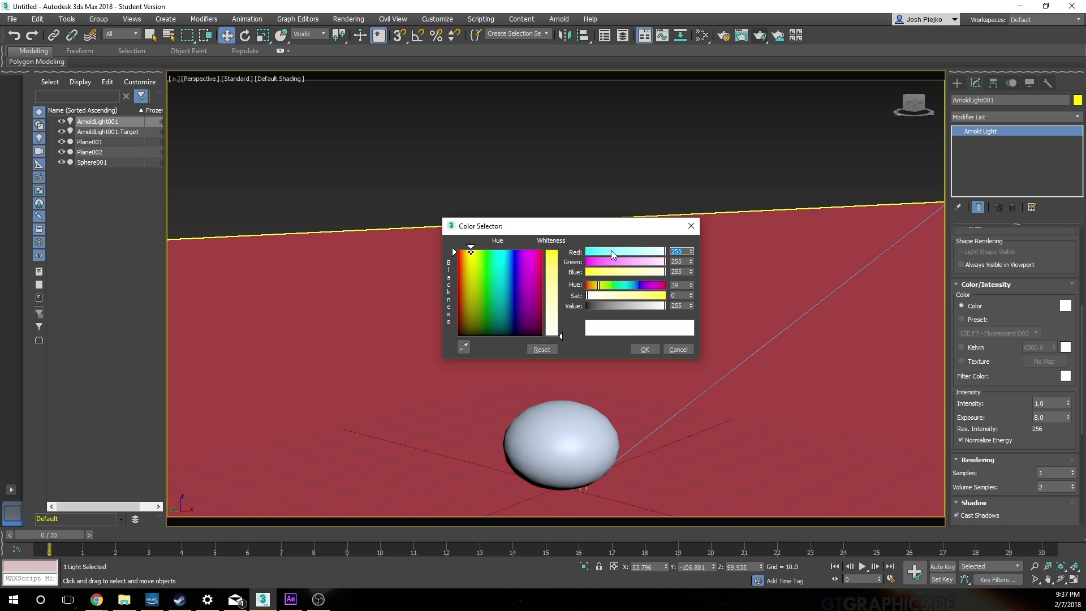
left_click_drag(617, 272, 634, 277)
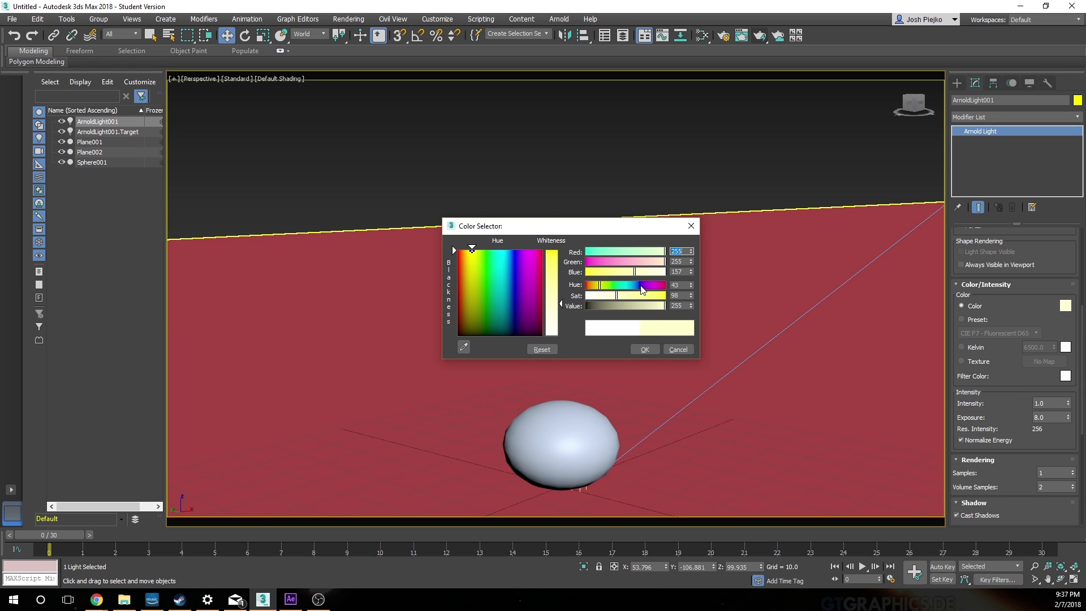
left_click(645, 349)
Step: Change the Arnold light's shape type to Spot
scroll(1007, 389, "down", 3)
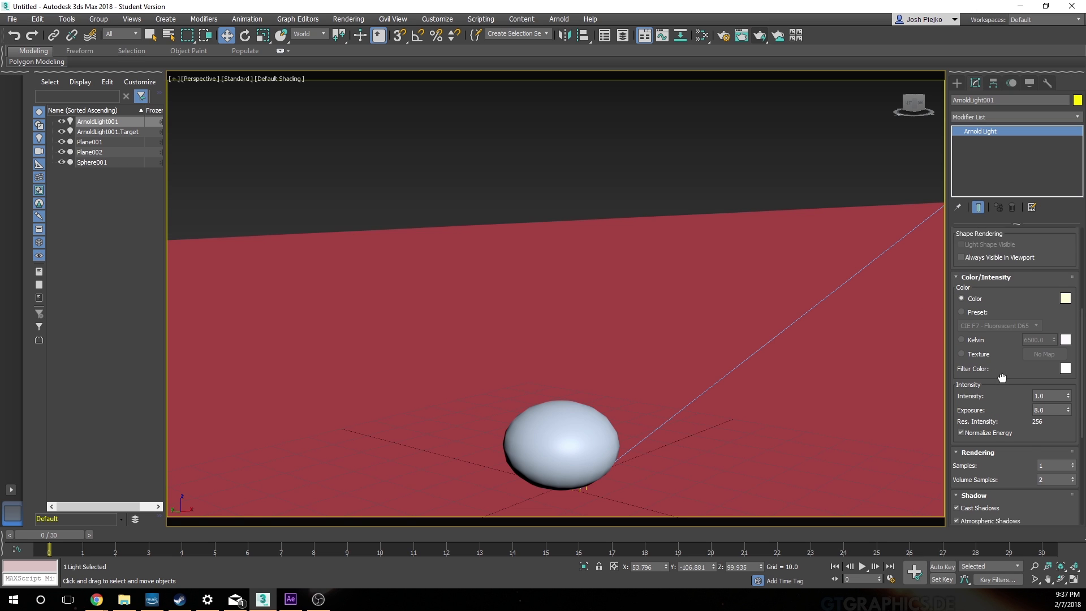
left_click_drag(1010, 385, 1001, 213)
scroll(998, 260, "up", 5)
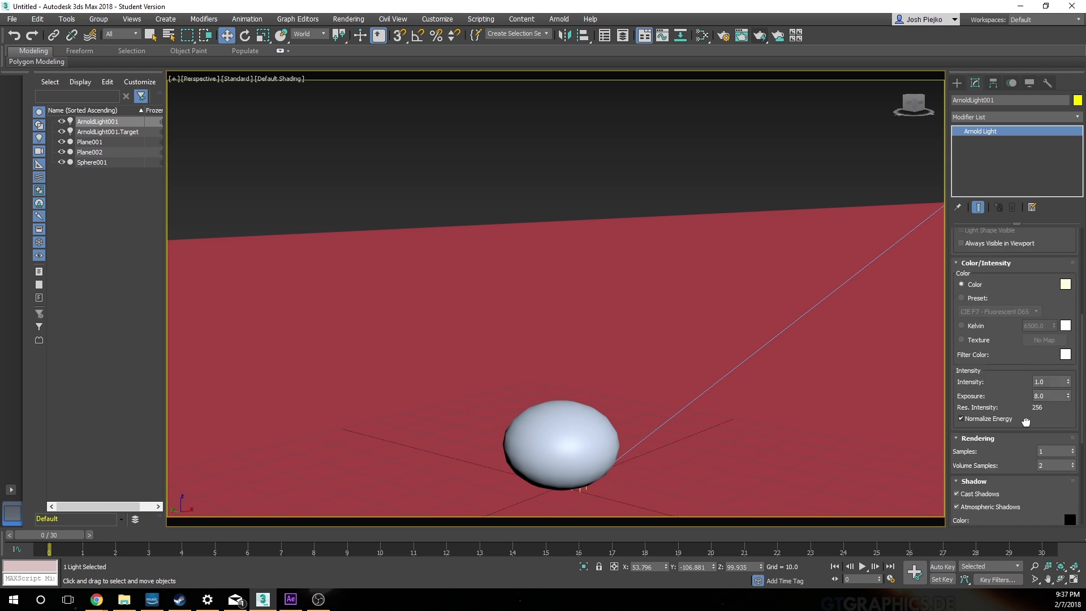
left_click_drag(997, 262, 1004, 416)
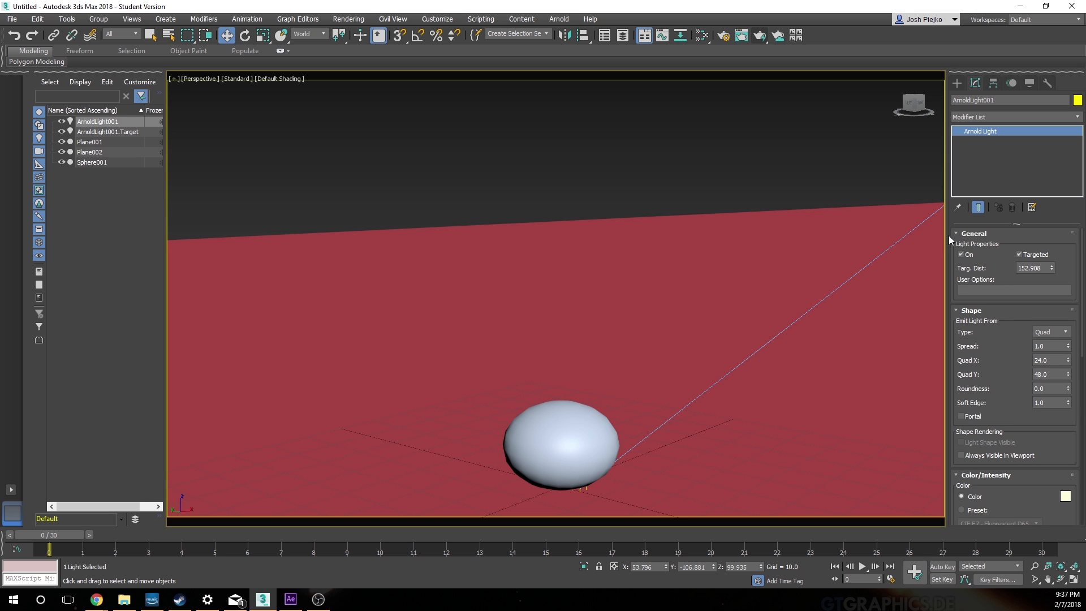
left_click(1053, 335)
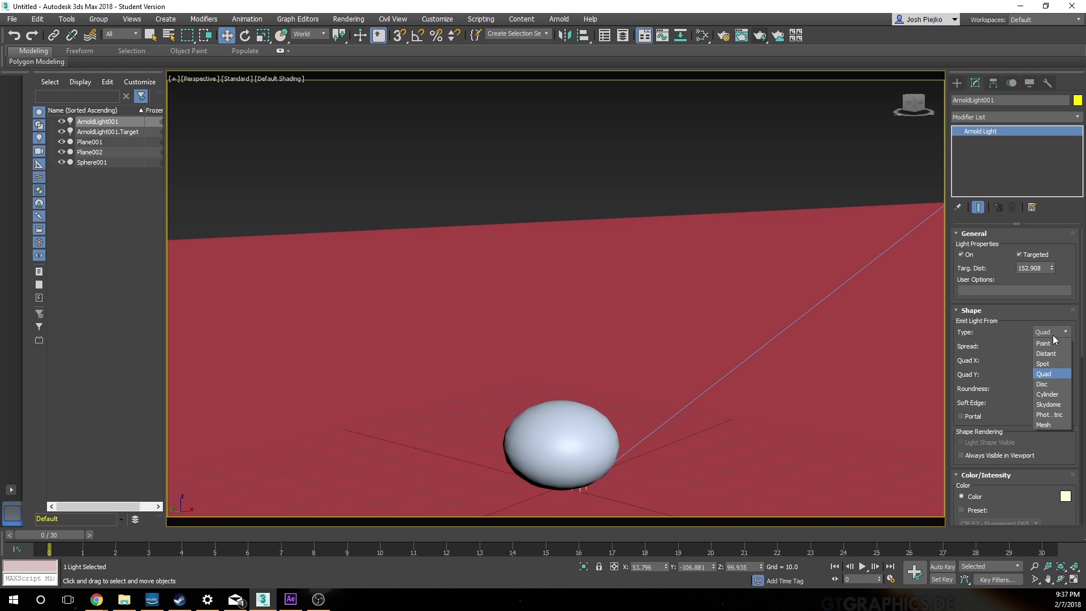
left_click(1044, 364)
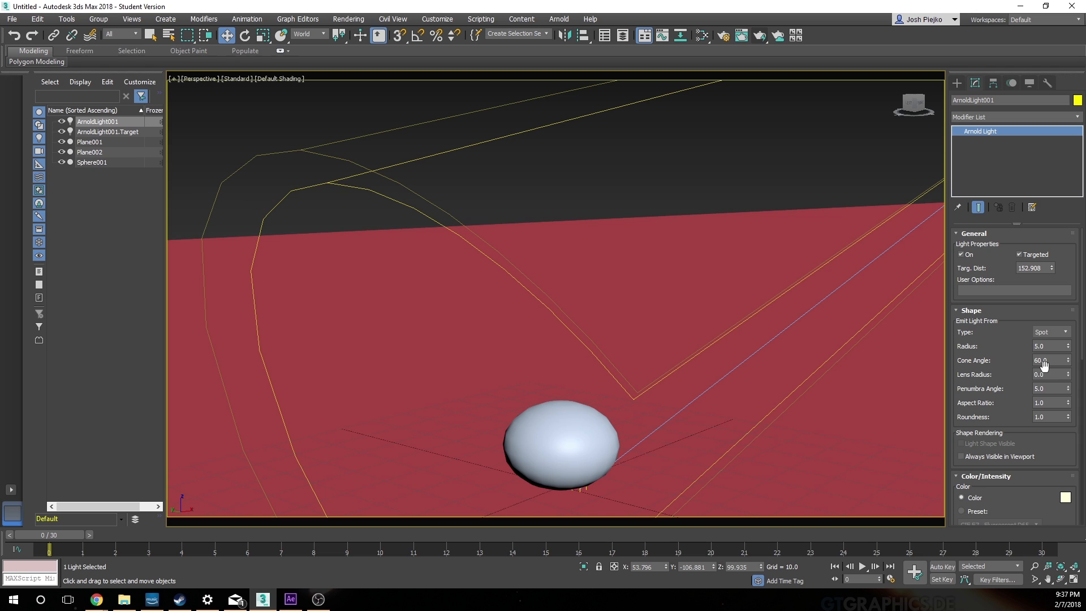
Step: Raise the Arnold spot light's intensity to about 8.5, render the Perspective view to check it, and close the image
scroll(999, 334, "down", 3)
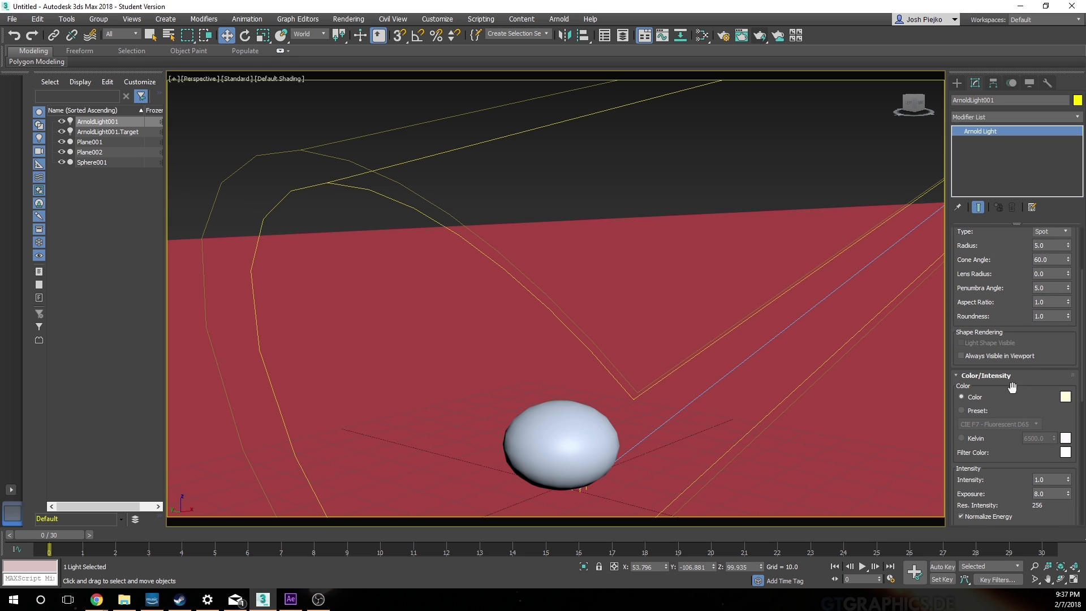
scroll(1012, 387, "down", 5)
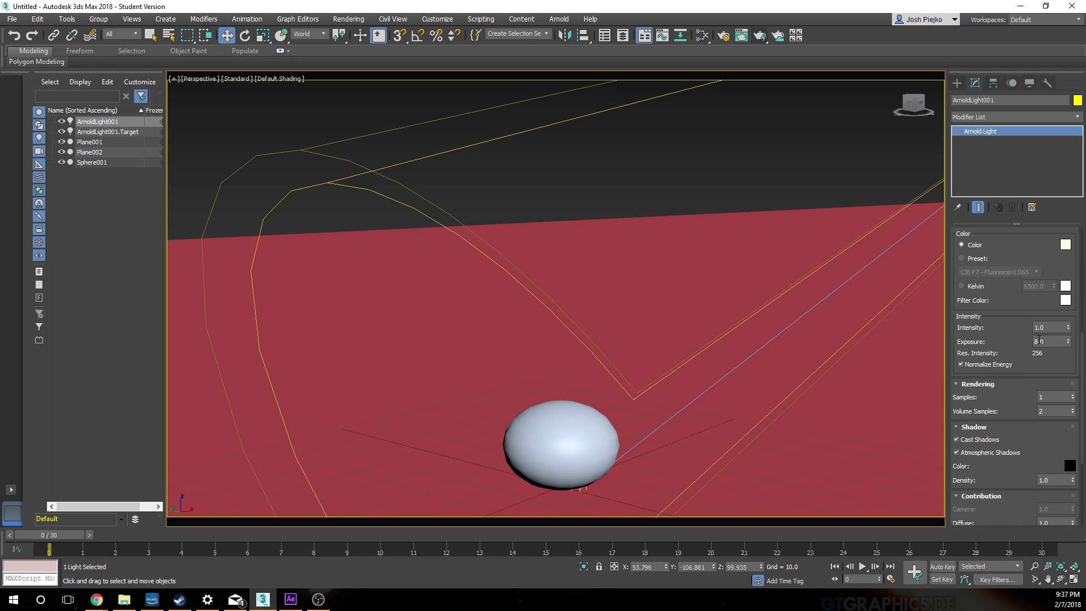
left_click_drag(1068, 328, 1058, 181)
left_click(761, 36)
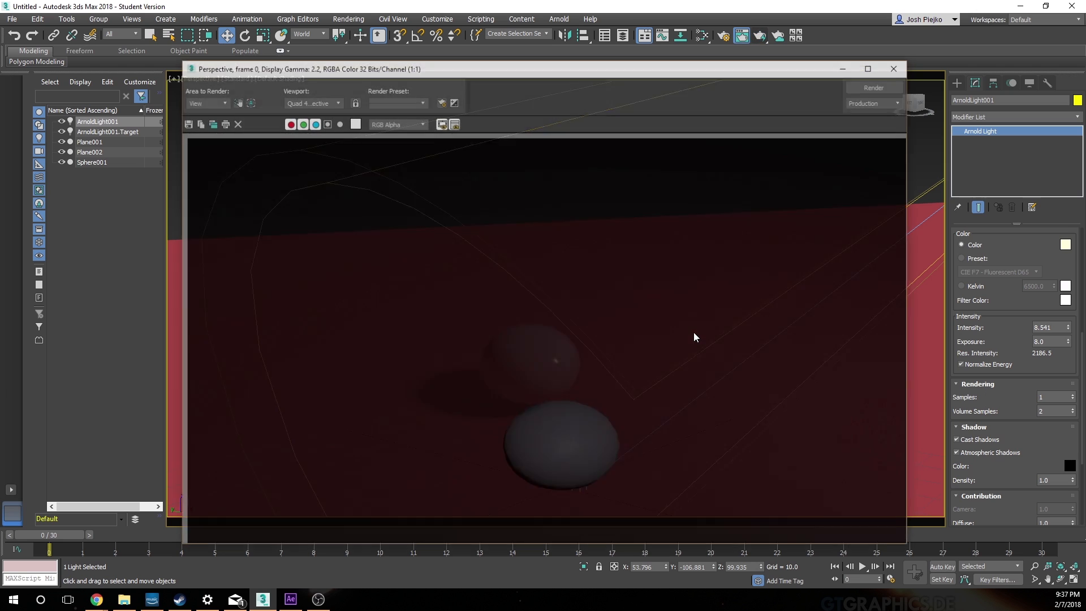
left_click_drag(606, 66, 575, 8)
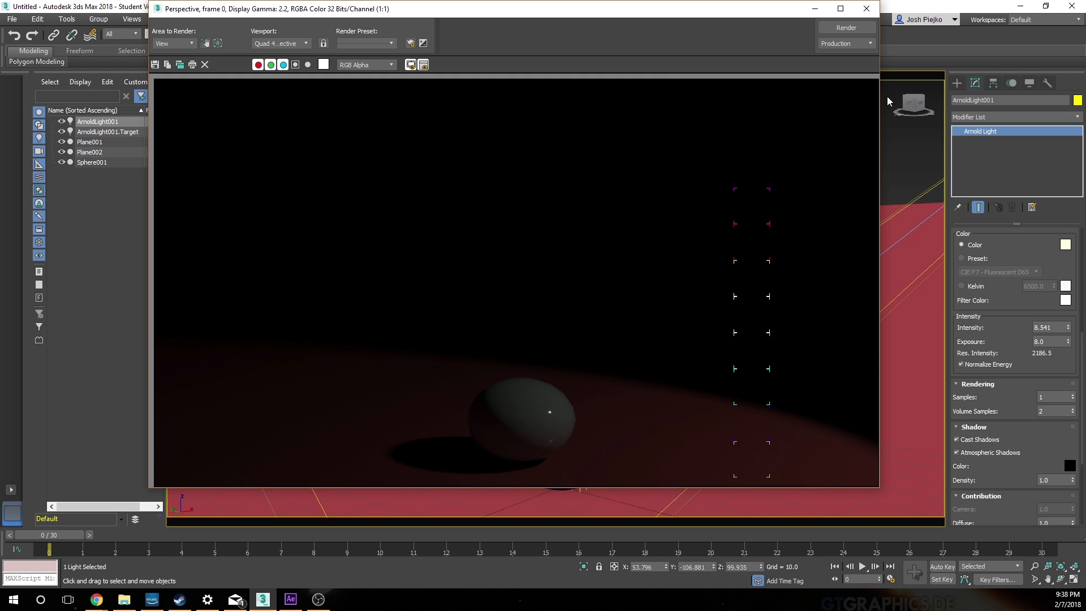
left_click(867, 8)
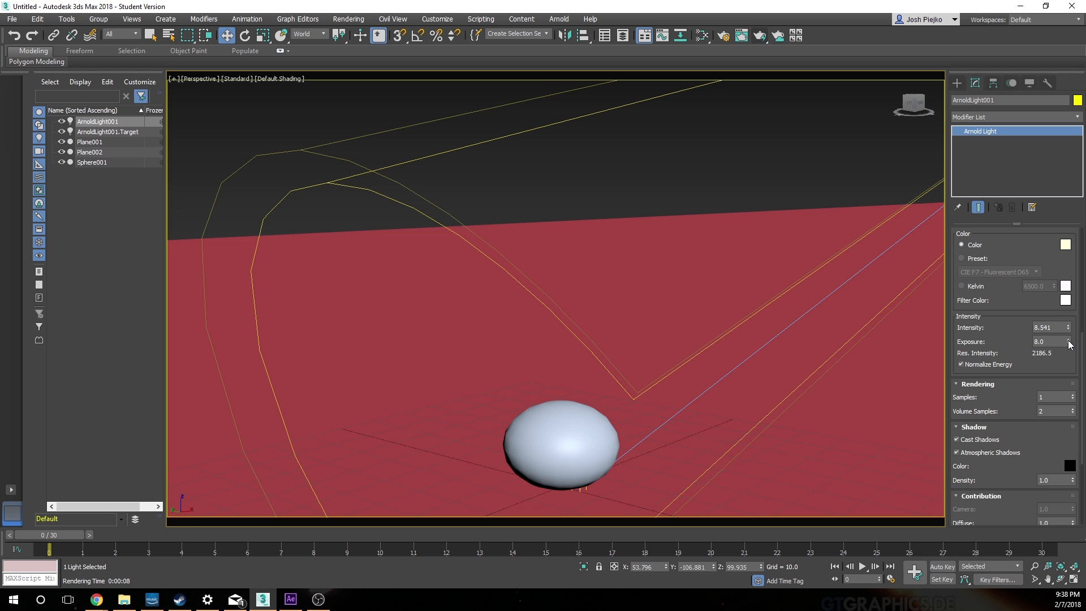
Step: Raise the Arnold spot light's intensity to about 15 and render the Perspective view again
left_click_drag(1071, 334, 1070, 315)
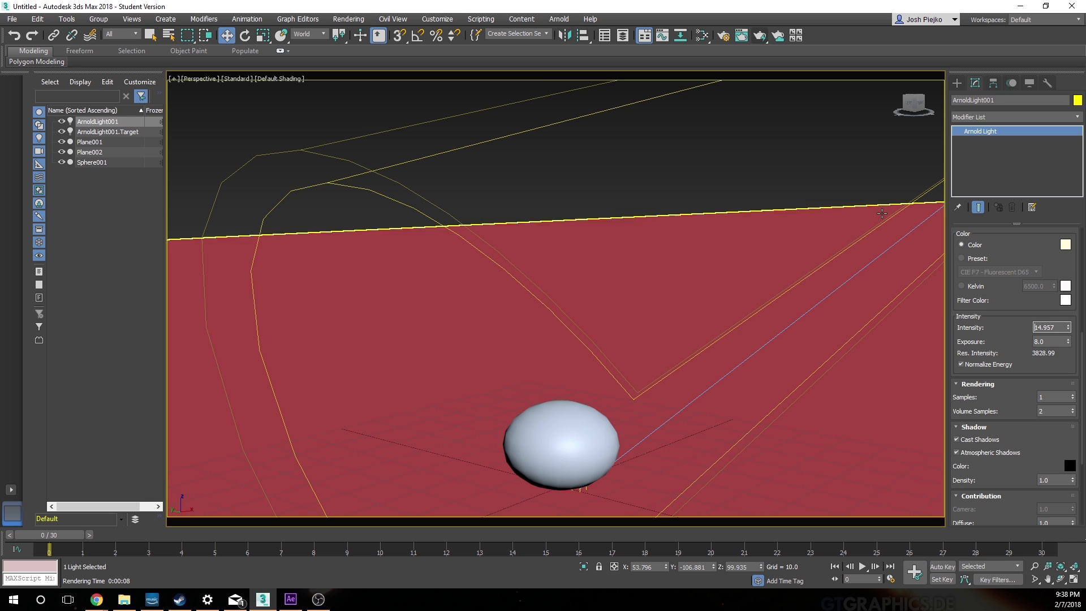
left_click(759, 37)
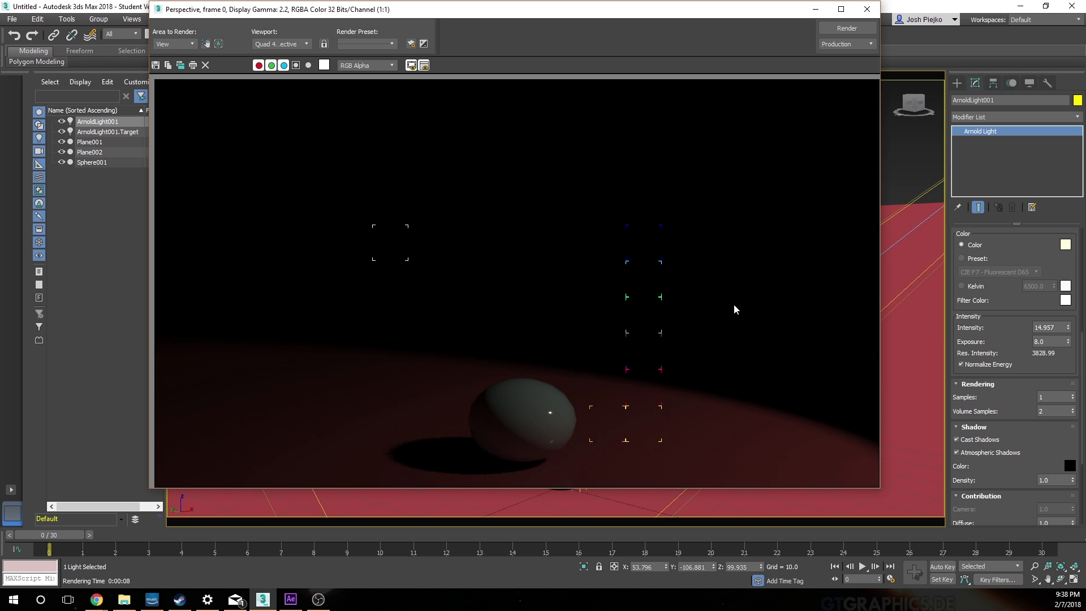
Step: Raise the Arnold spot light's exposure to about 13.2, render the Perspective view to check it, and close the image
left_click(866, 9)
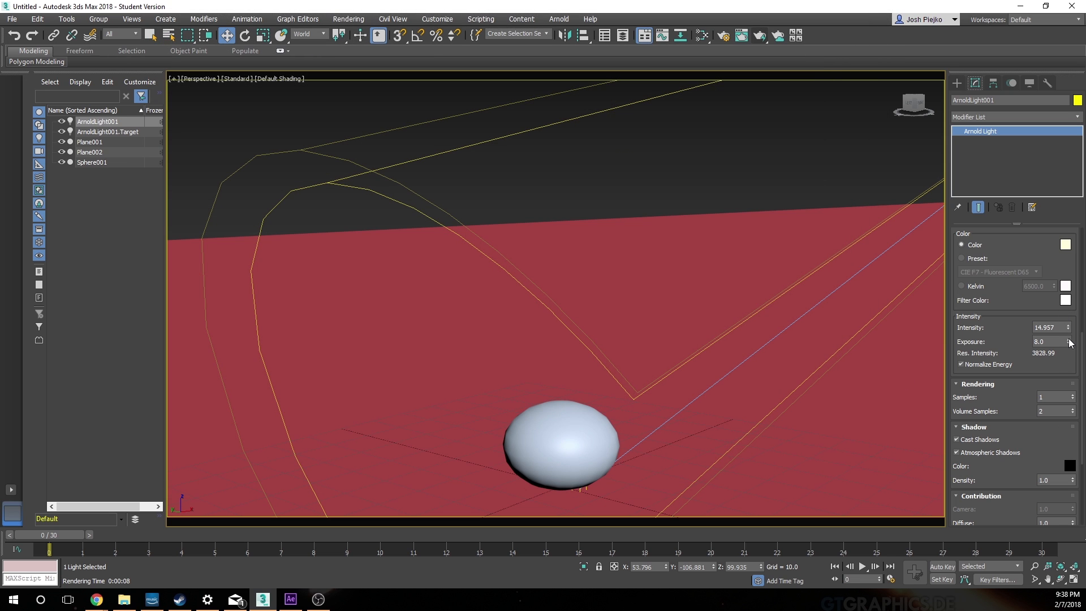
left_click_drag(1069, 342, 1066, 317)
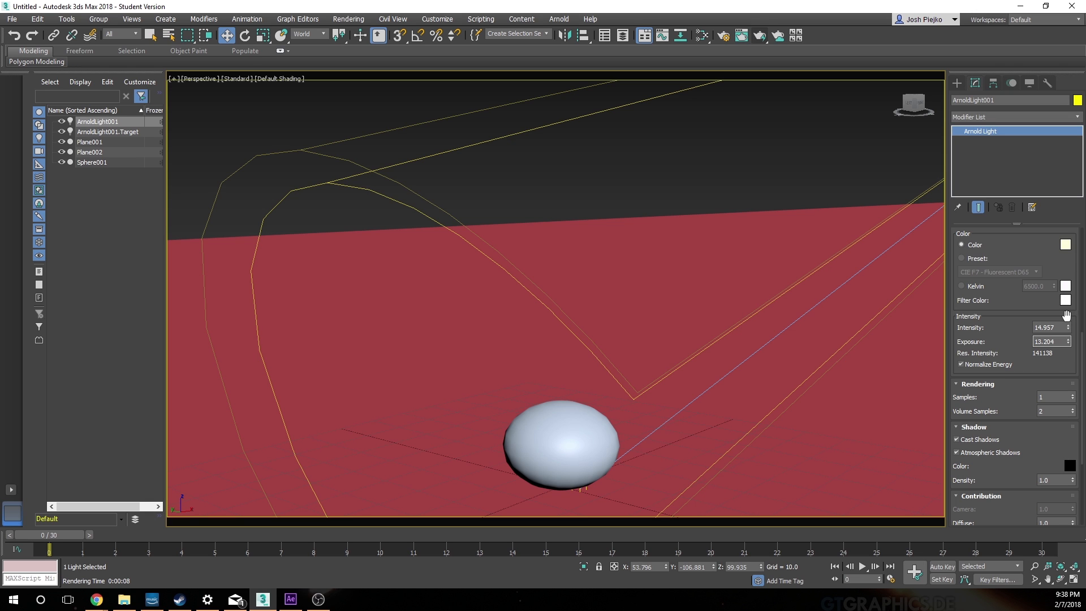
left_click(777, 38)
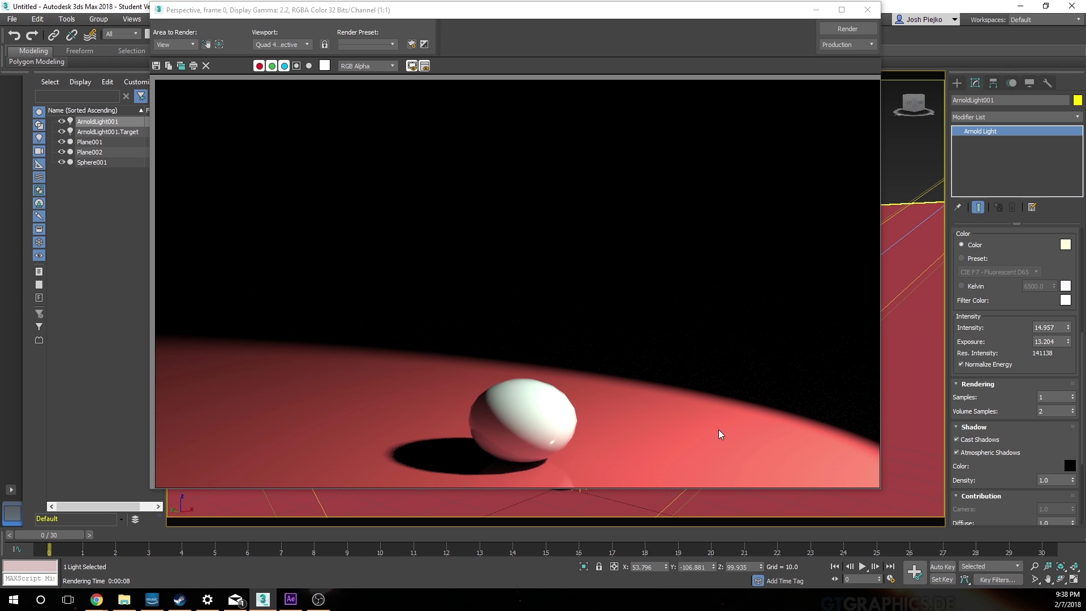
left_click(867, 10)
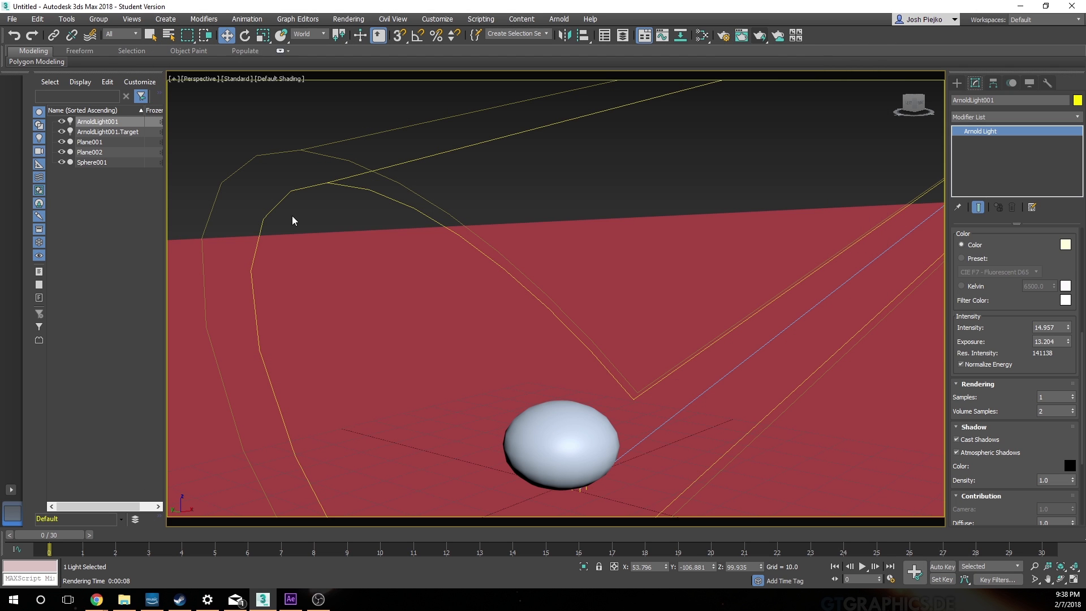
Step: Widen the Arnold spot light's cone angle to about 107 and check it with a Perspective render
left_click_drag(1009, 416, 1021, 512)
left_click_drag(1004, 266, 1008, 353)
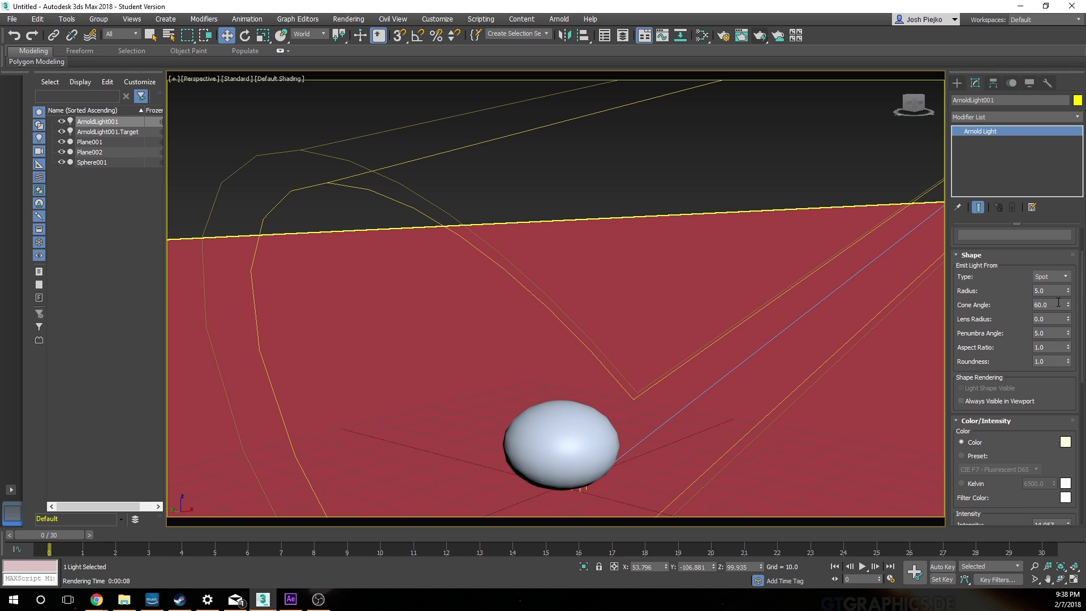
left_click_drag(1069, 304, 1068, 251)
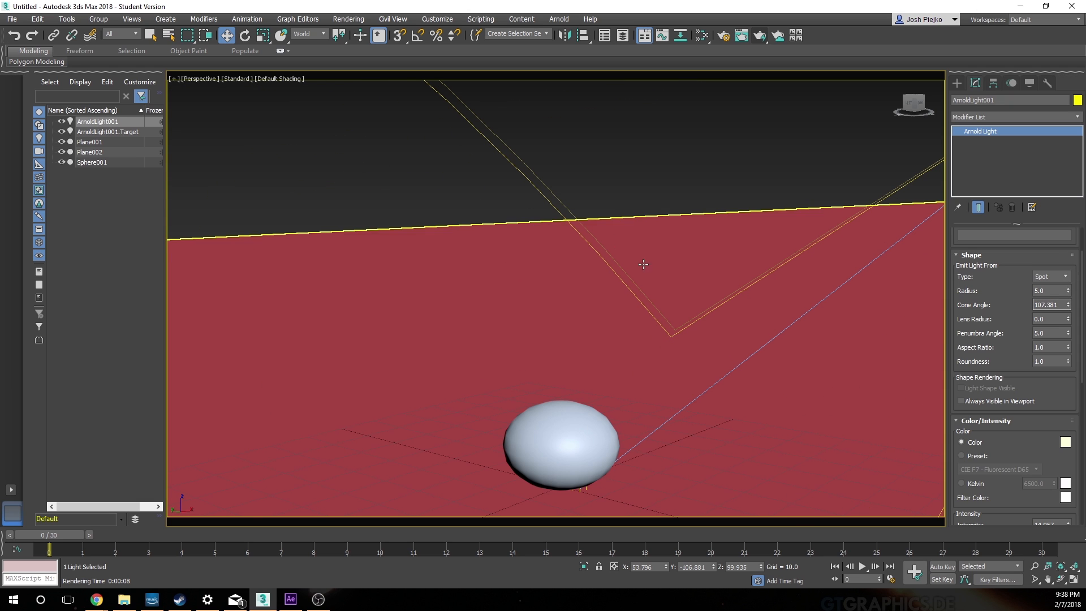
left_click(760, 35)
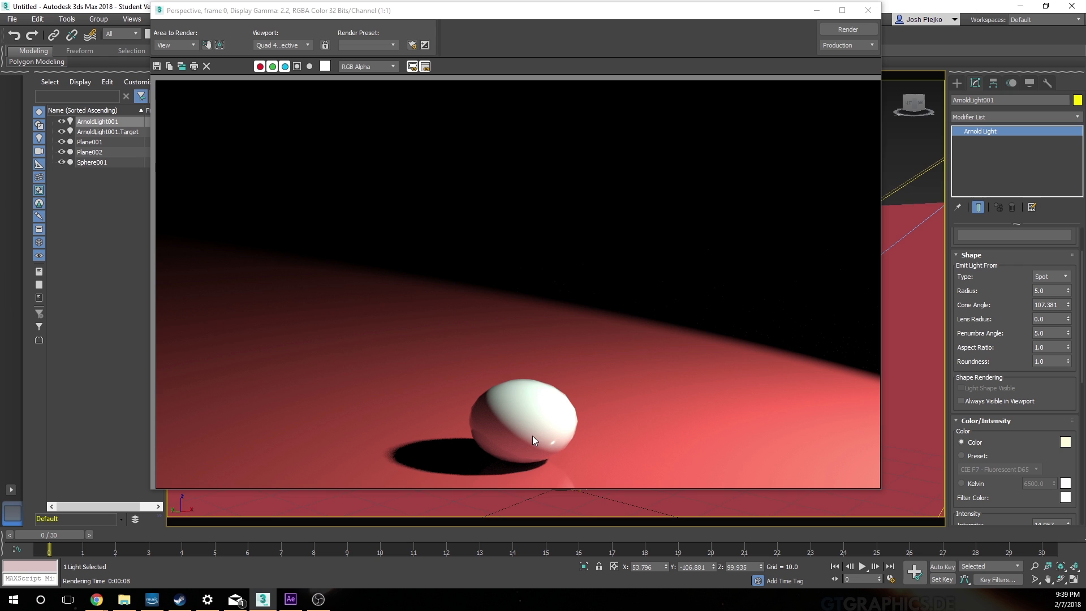
left_click(867, 10)
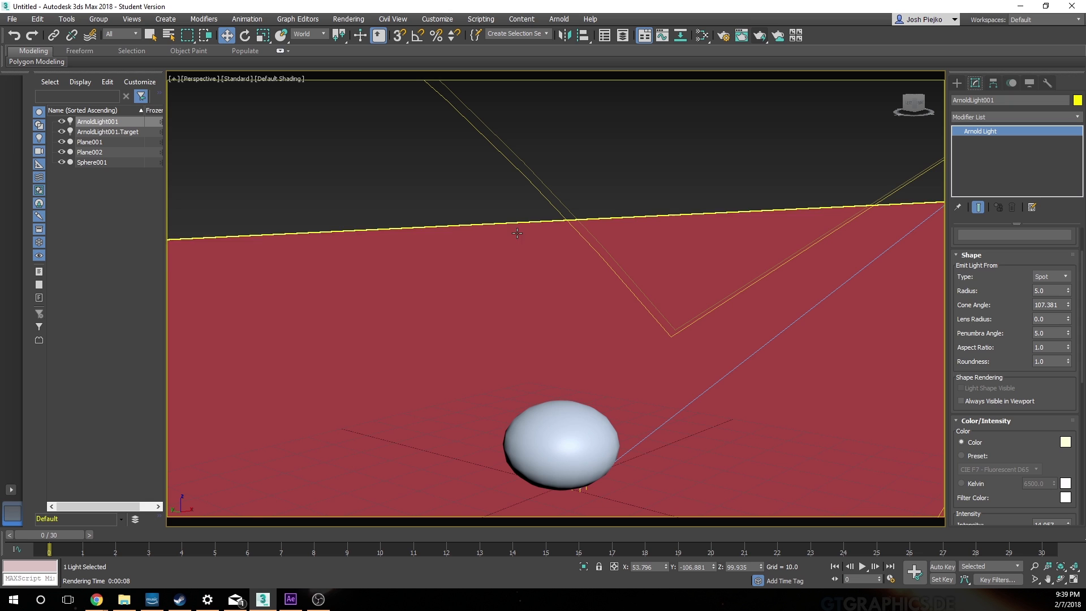
Step: In the Top view, move the Arnold light along X to about 14.5 and check it with a Perspective render
key("alt+w")
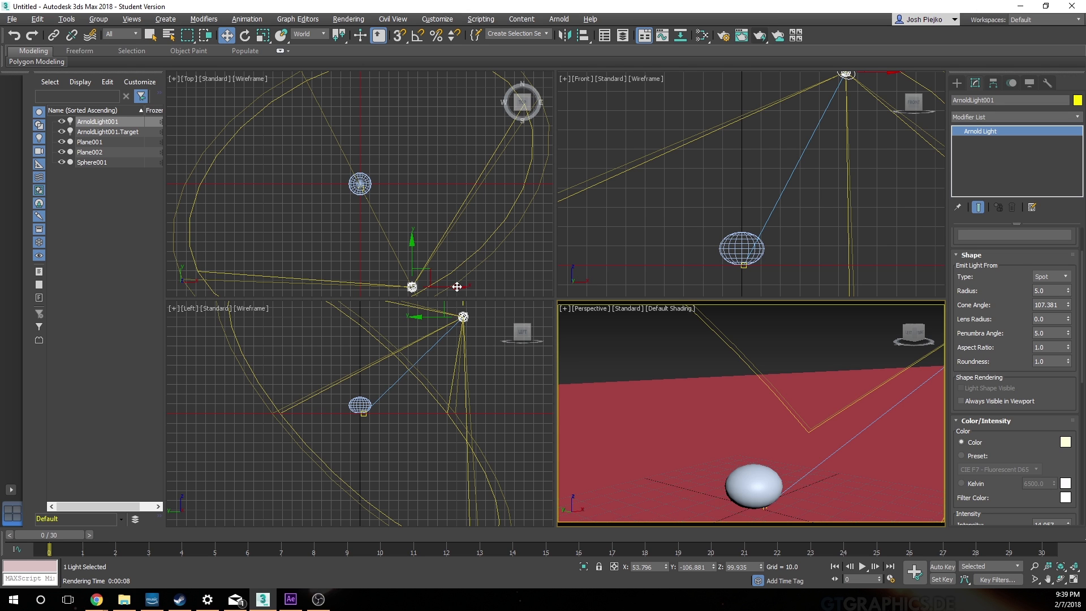
left_click(483, 281)
left_click(423, 286)
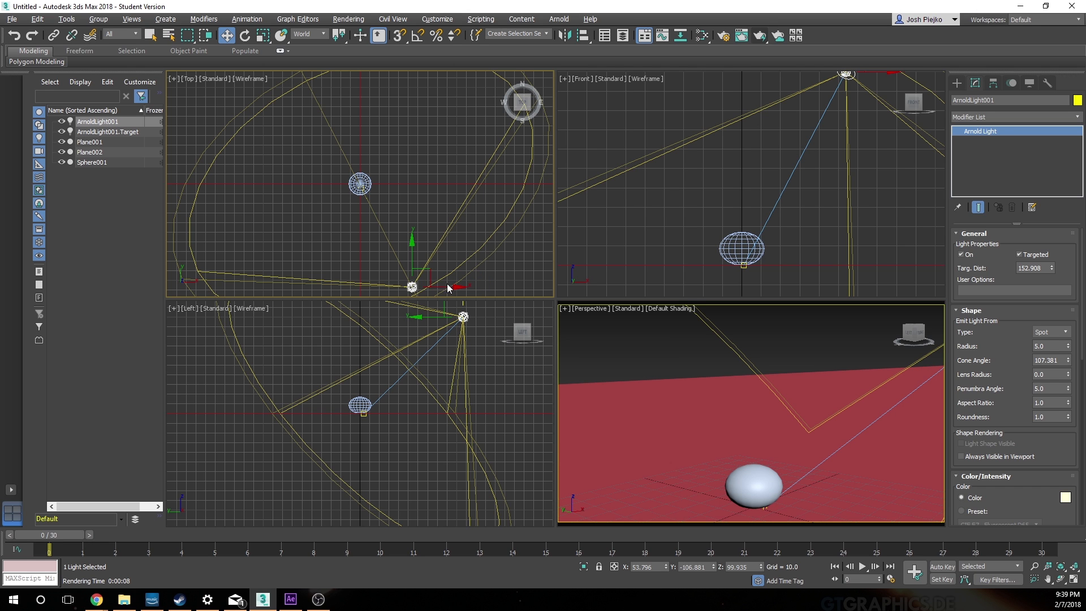
left_click_drag(457, 286, 419, 287)
left_click(714, 335)
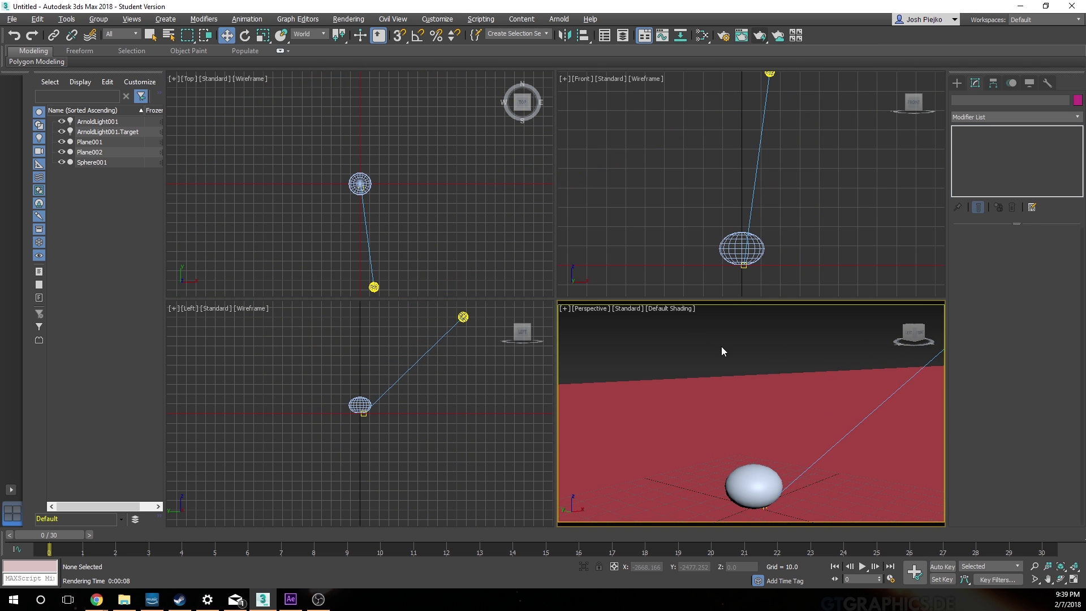
left_click(759, 35)
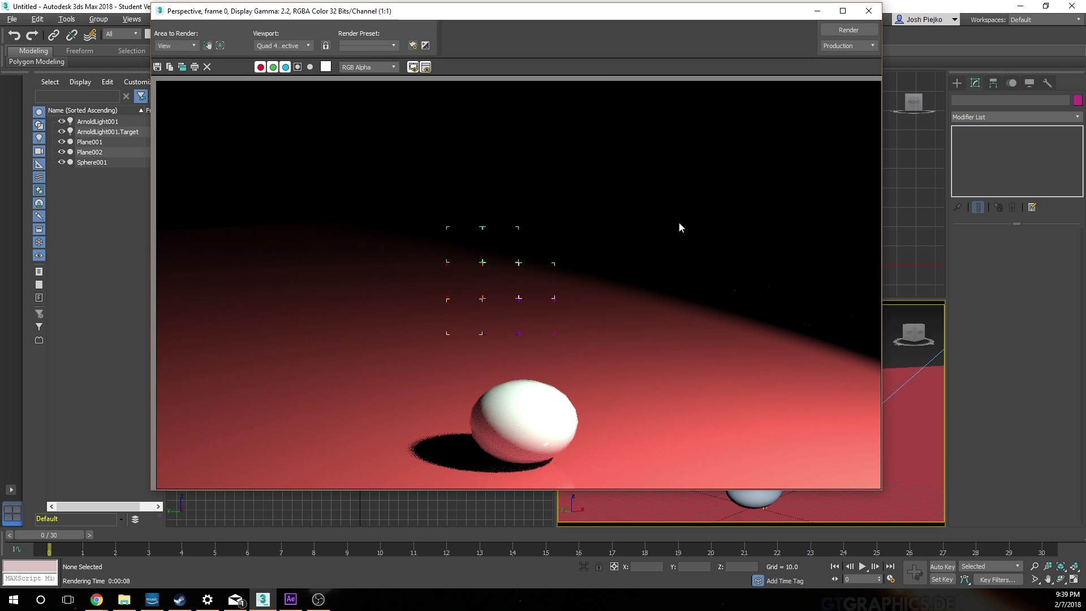
left_click(868, 11)
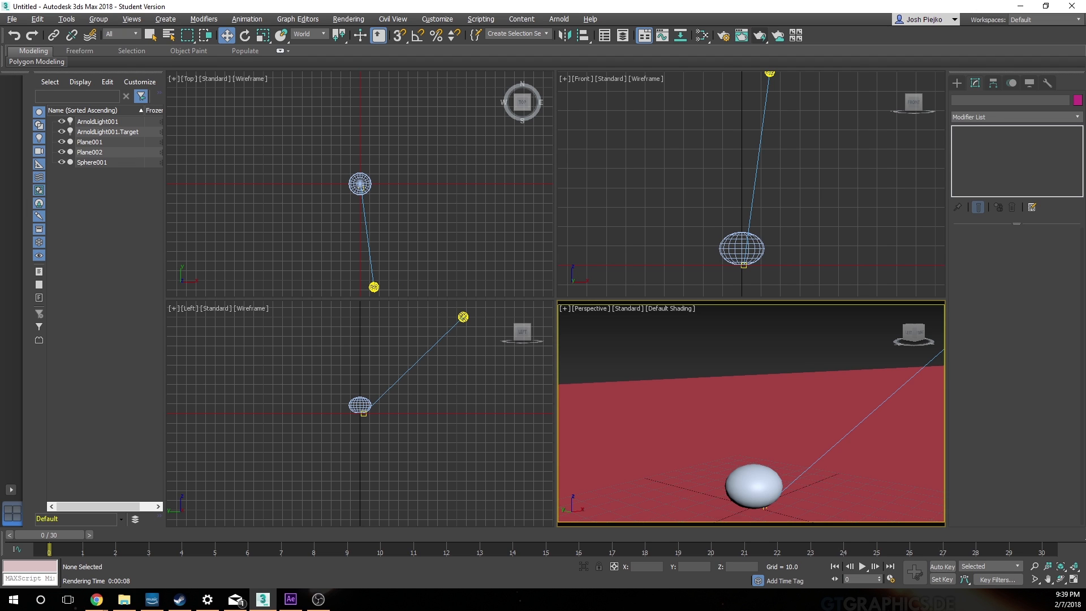
Step: Move the Arnold light past the ball to about X -38 and render the Top and Perspective views to check the lighting
left_click(374, 287)
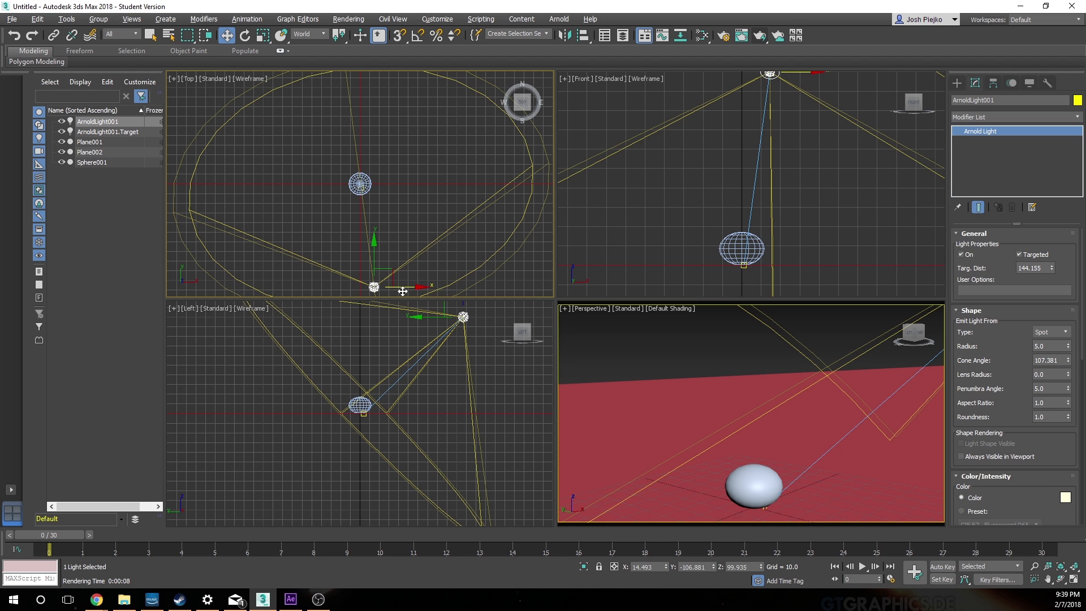
left_click_drag(414, 289, 364, 287)
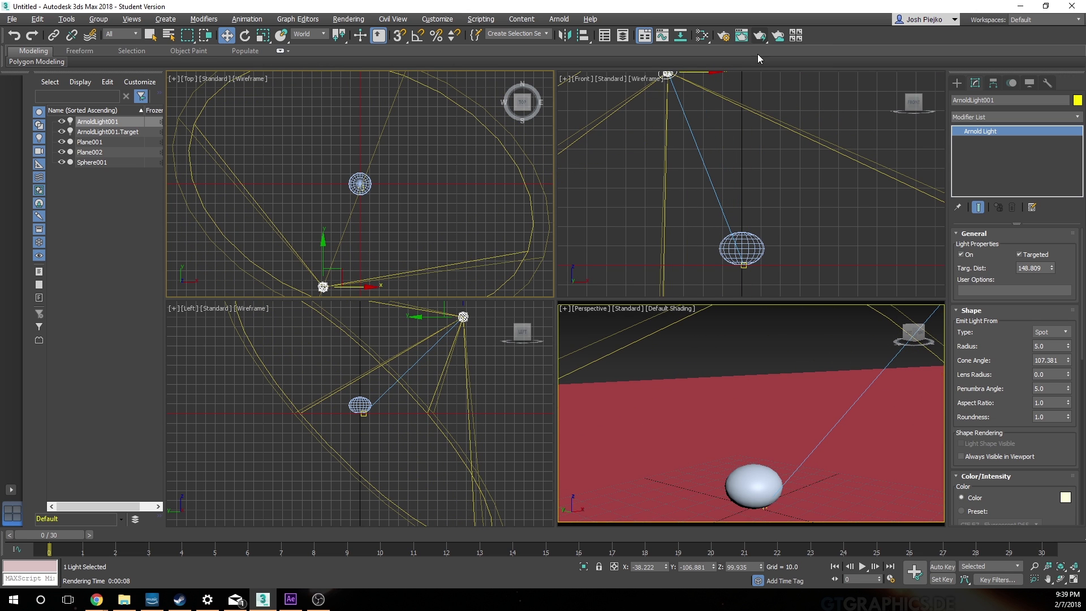
left_click(761, 36)
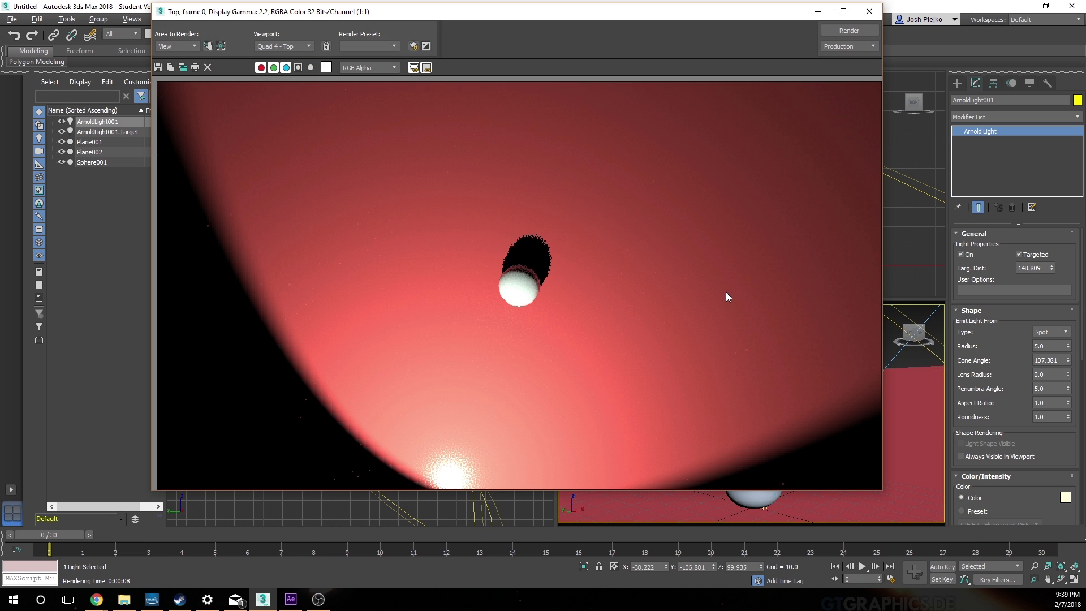
left_click(869, 11)
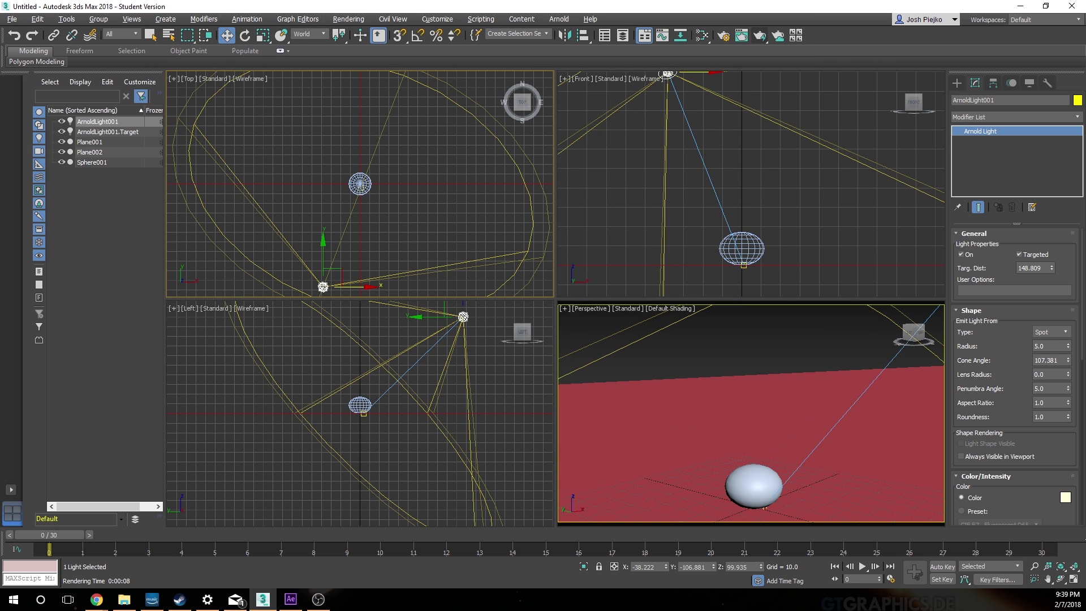
left_click(734, 334)
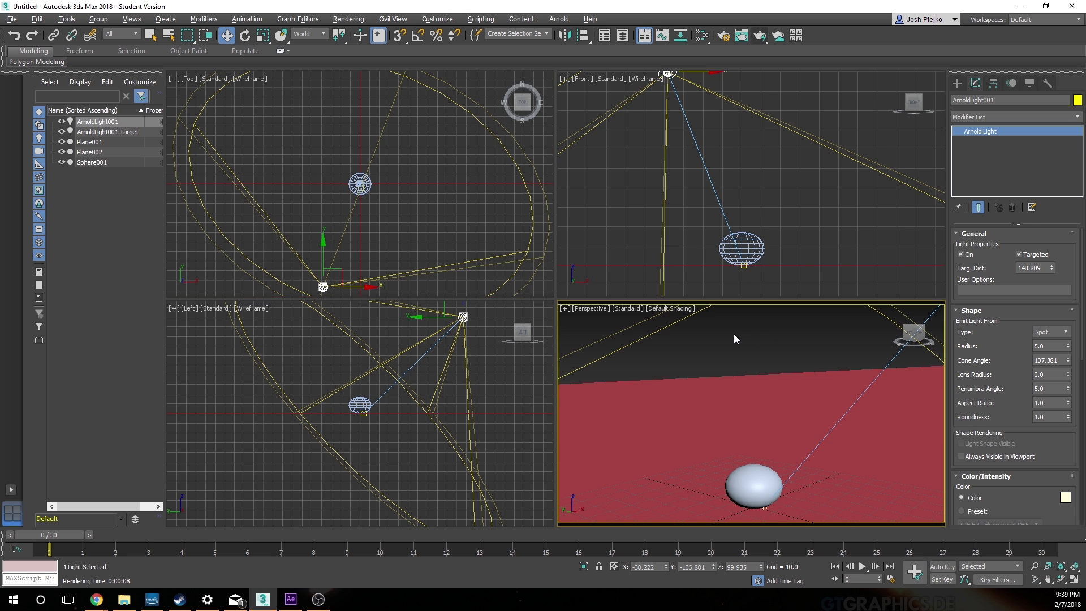
left_click(759, 34)
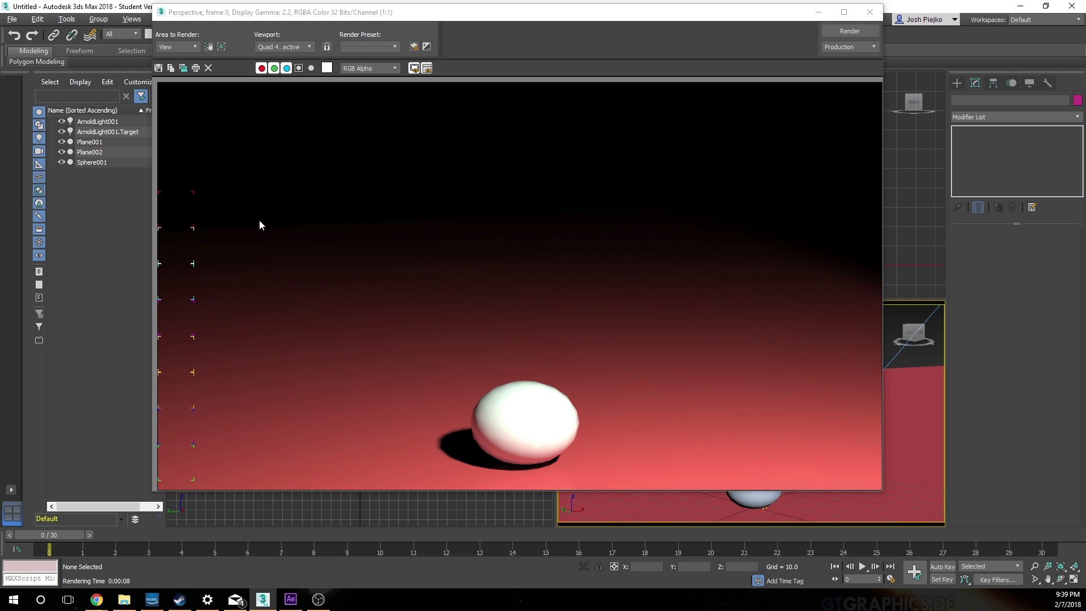
left_click(869, 11)
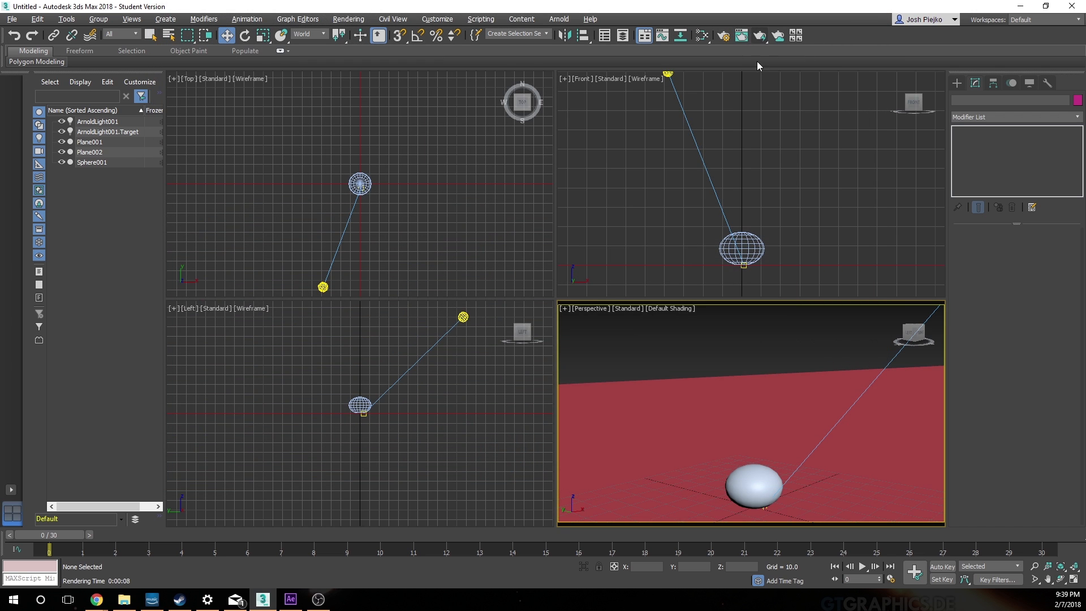
Step: Render the Perspective view at 320x180 as a quick test and return the output size to 1280x720
left_click(729, 38)
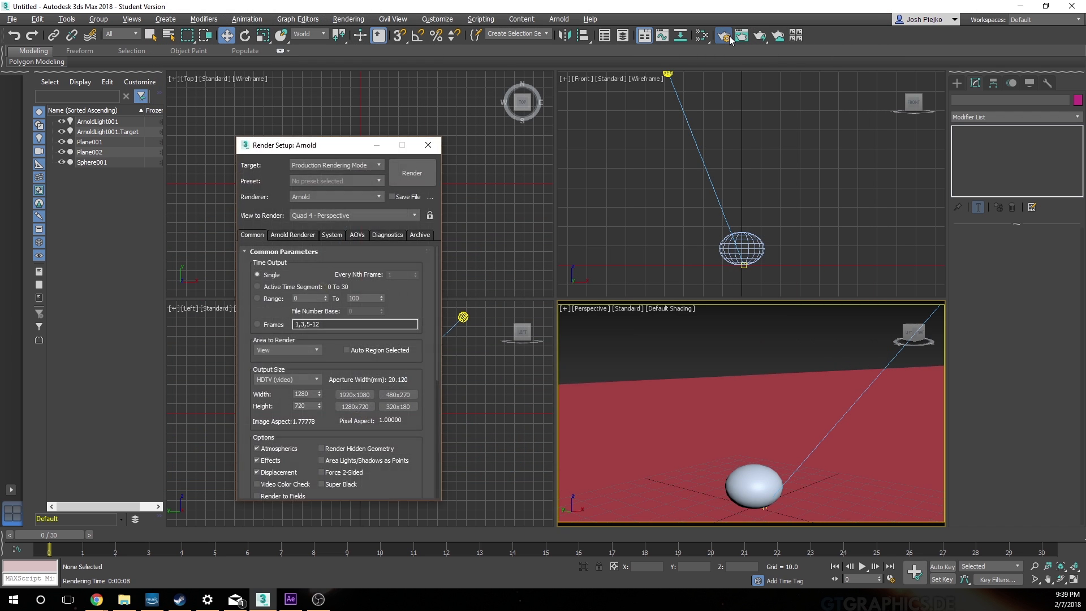
left_click(399, 406)
left_click(428, 145)
left_click(758, 38)
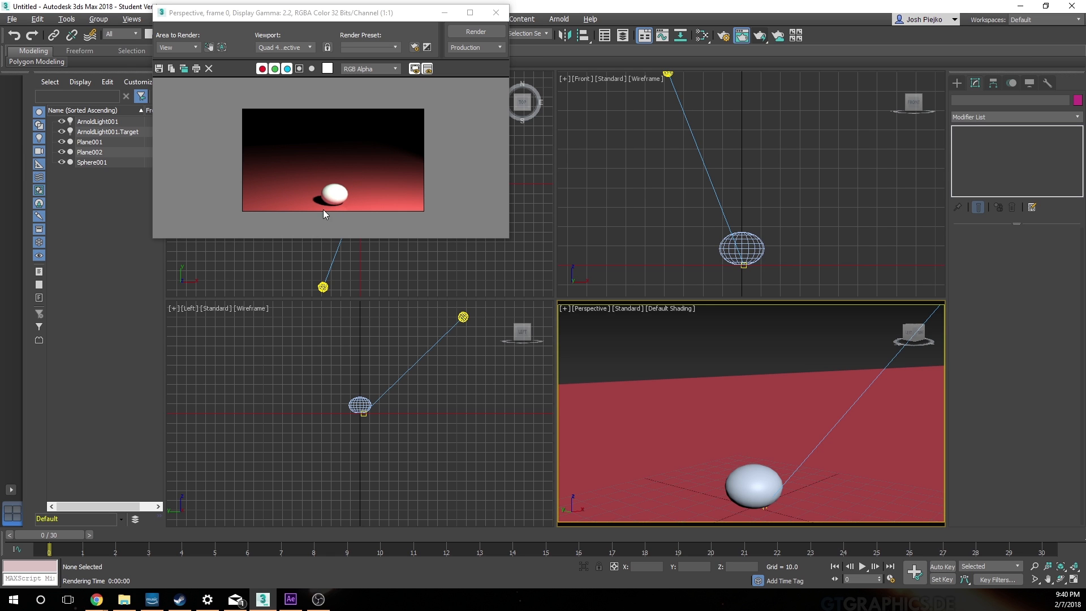
left_click(495, 13)
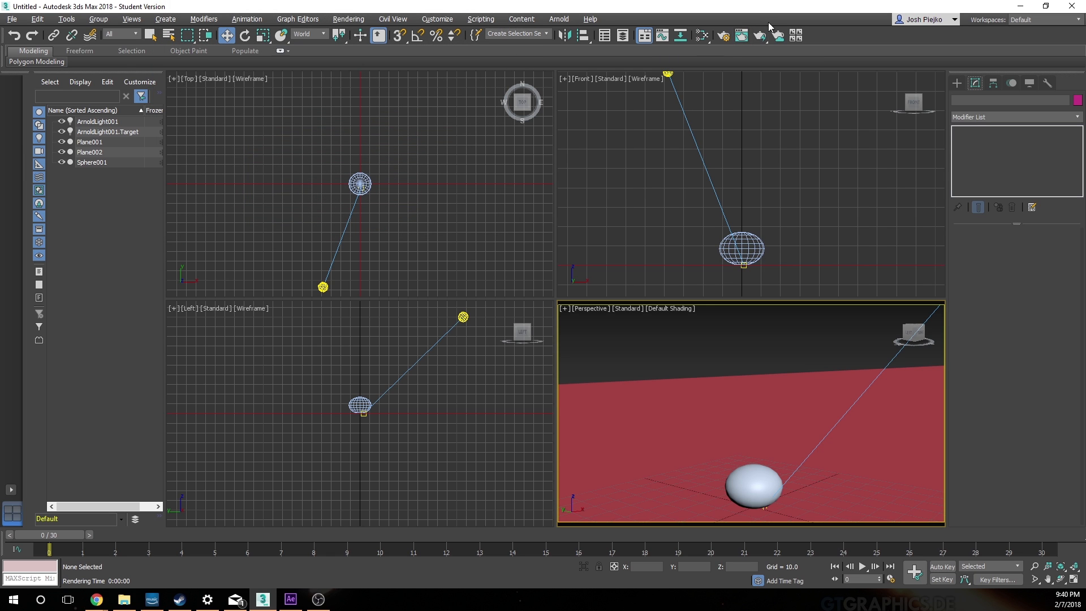
key("F10")
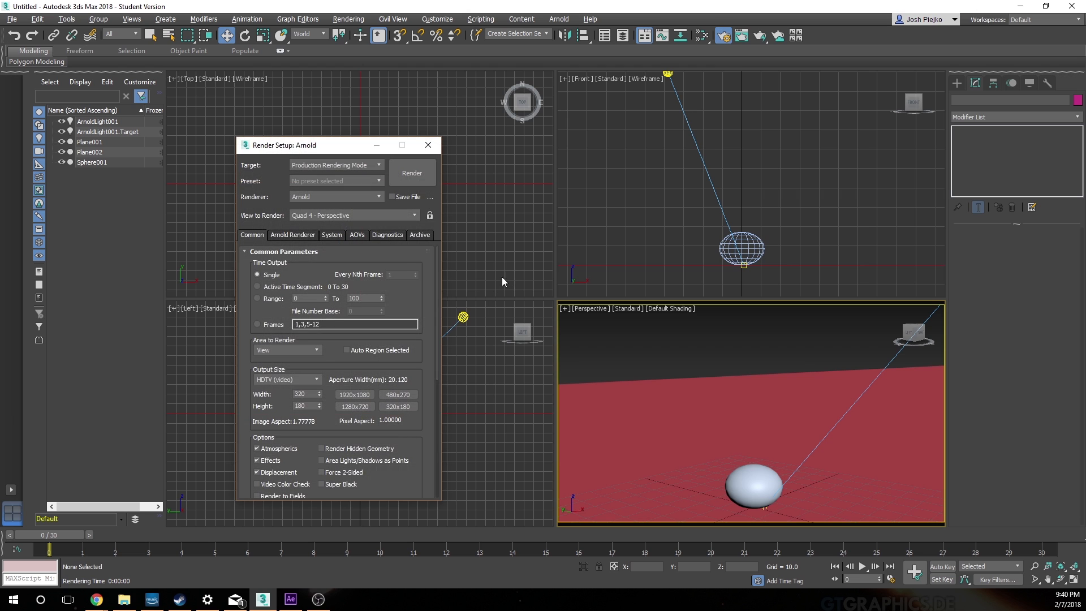
left_click(429, 145)
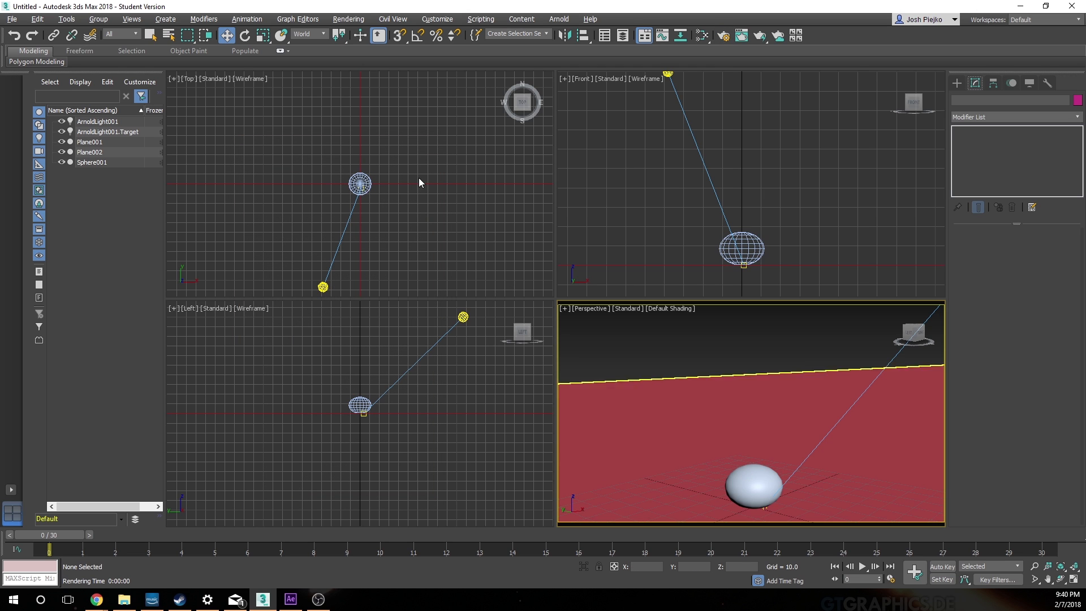
Step: Set the Arnold light's shadow color to a near-black purple (red 3, green 0, blue 2) and check it with a Top view render
left_click(323, 286)
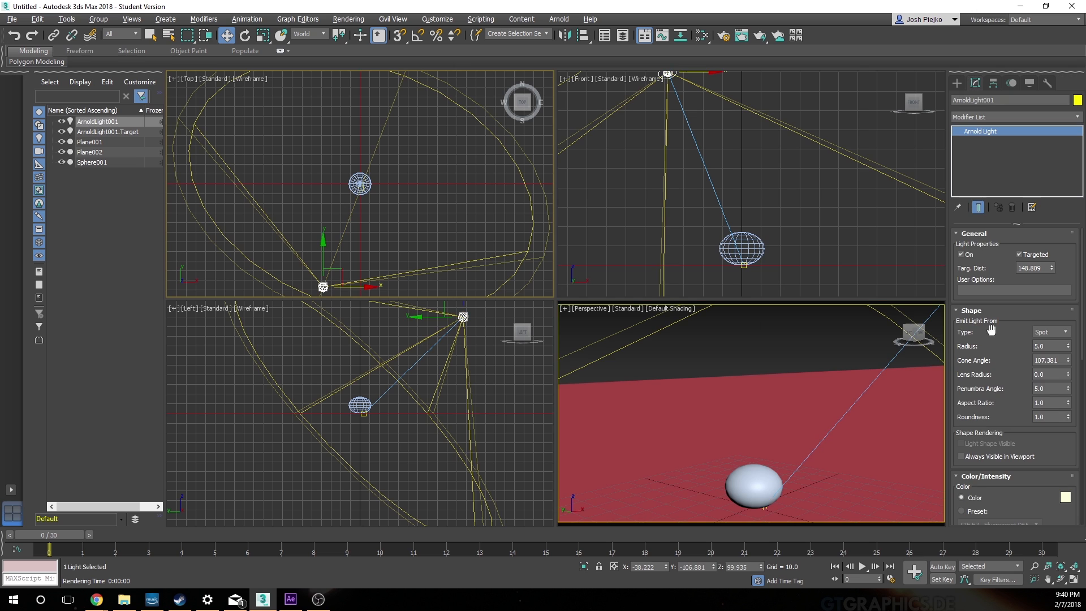
left_click(1050, 477)
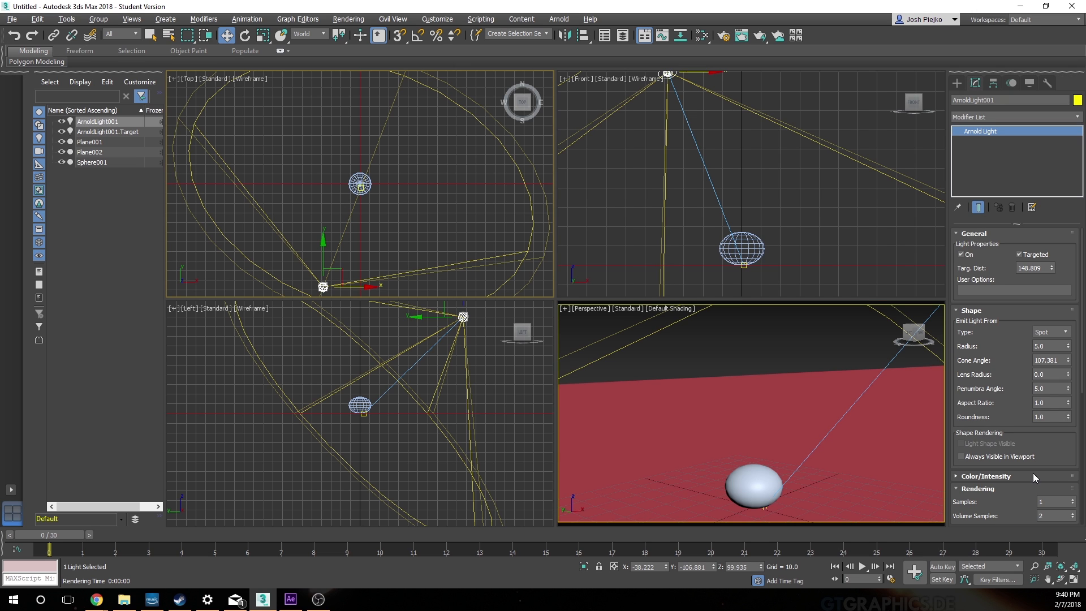
left_click_drag(1005, 487, 995, 243)
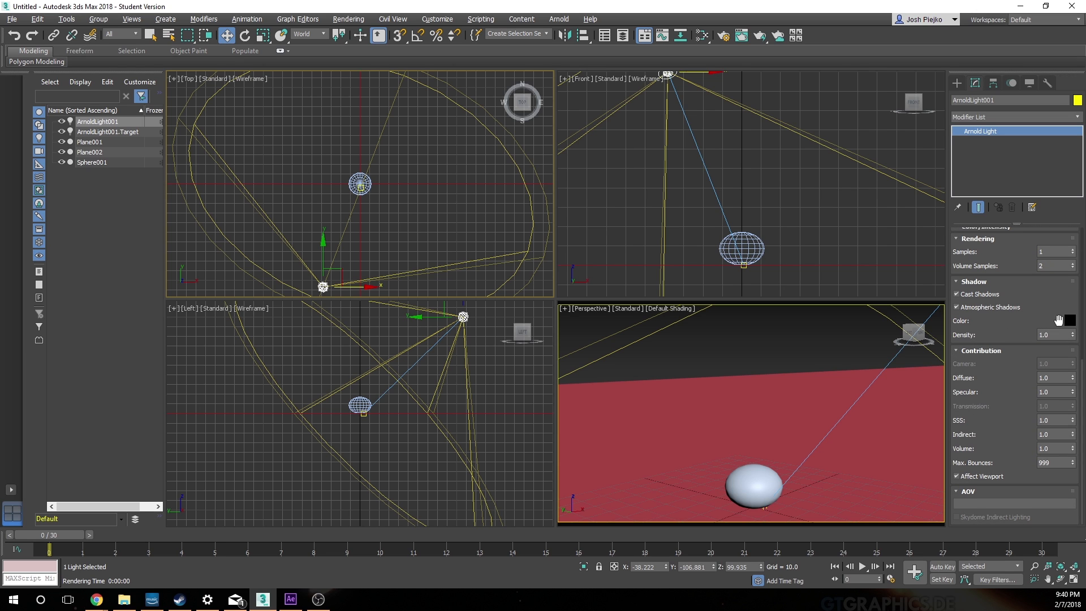
left_click(1068, 320)
left_click_drag(657, 250, 606, 250)
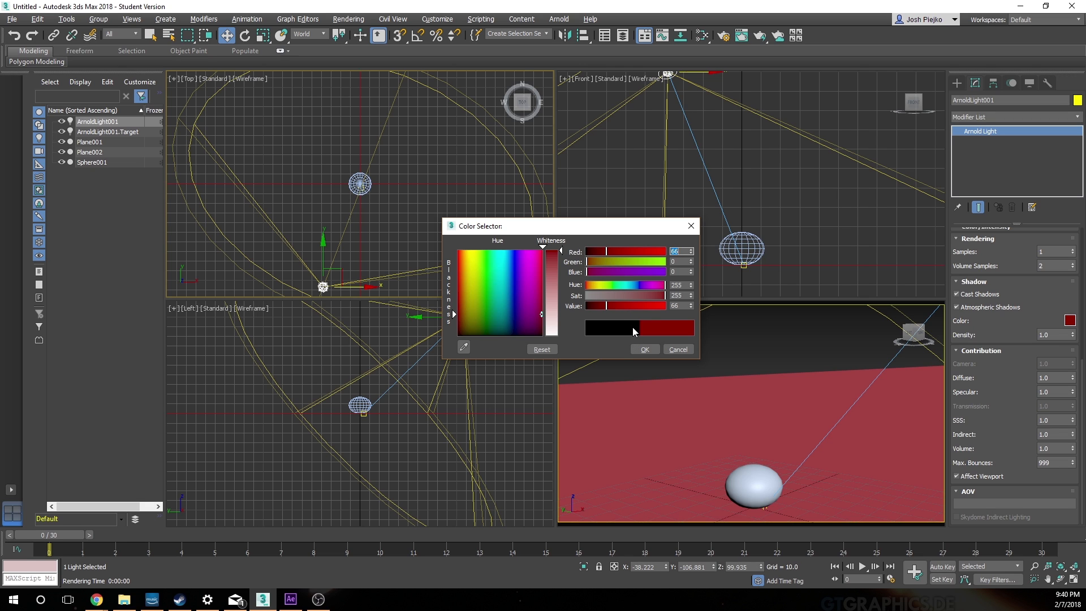
left_click(637, 285)
left_click_drag(603, 306, 594, 308)
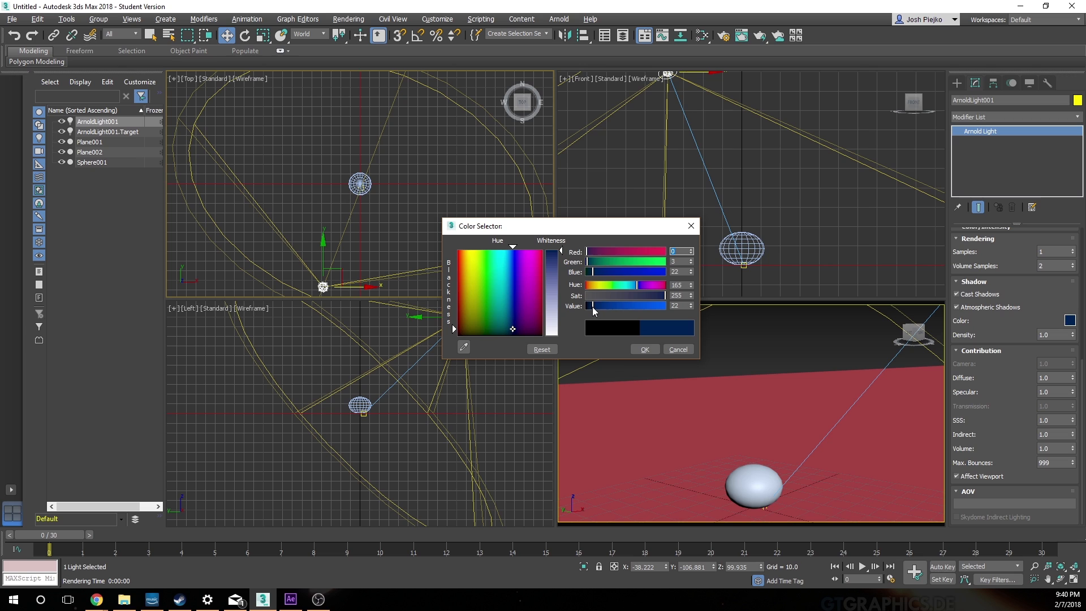
left_click_drag(600, 249, 598, 250)
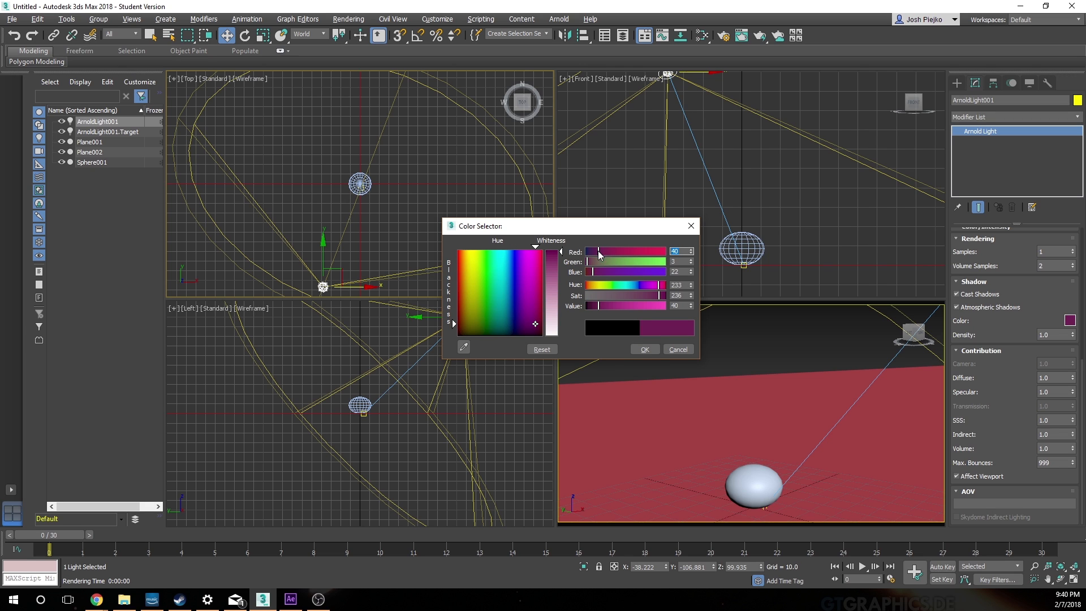
left_click_drag(535, 325, 536, 330)
left_click_drag(593, 307, 588, 308)
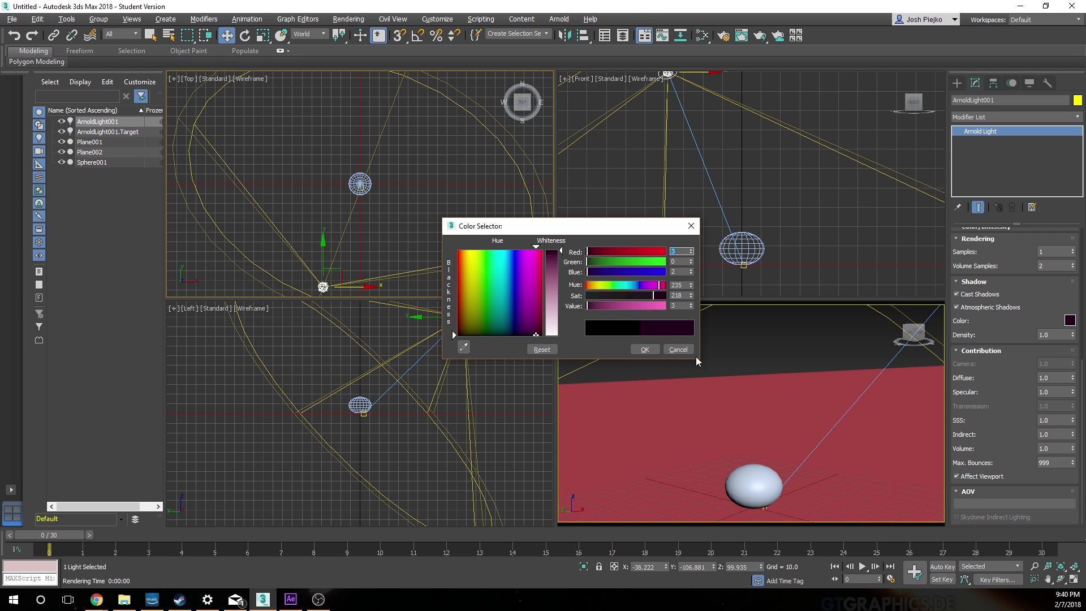
left_click(645, 349)
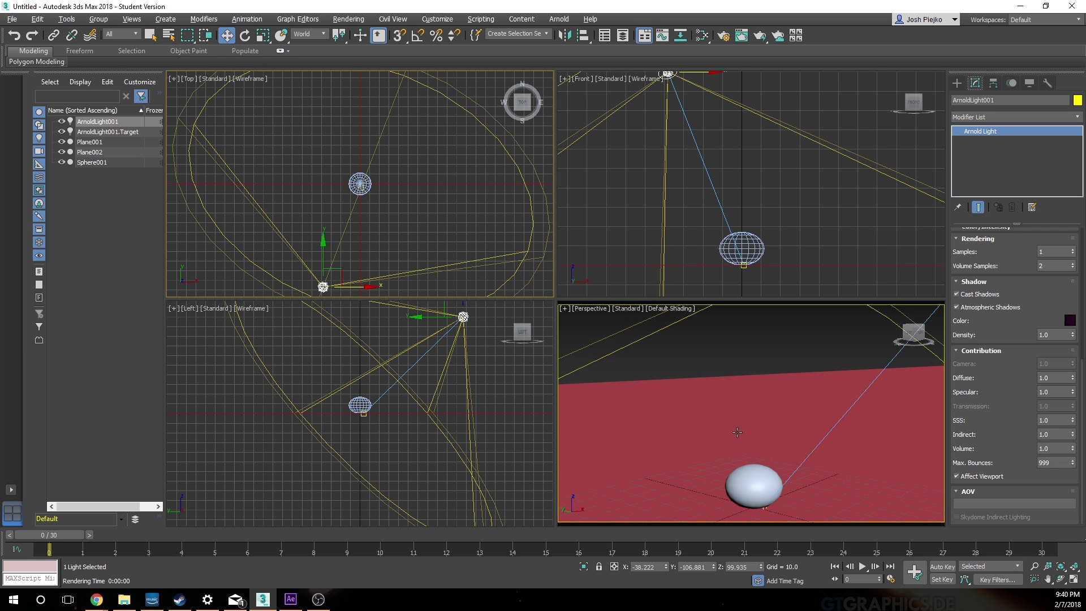
left_click(759, 35)
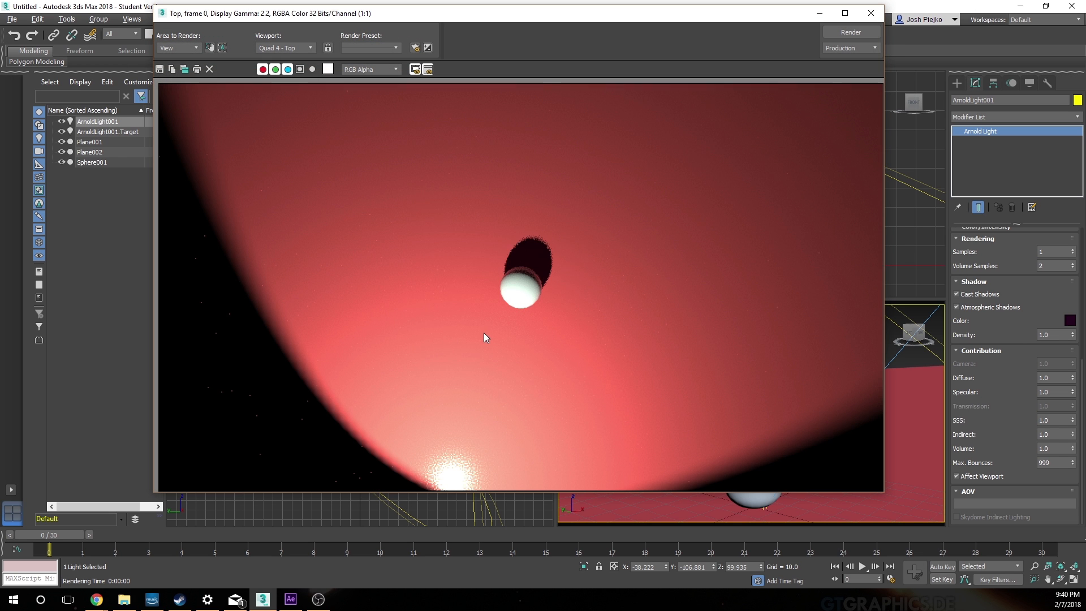
left_click(871, 13)
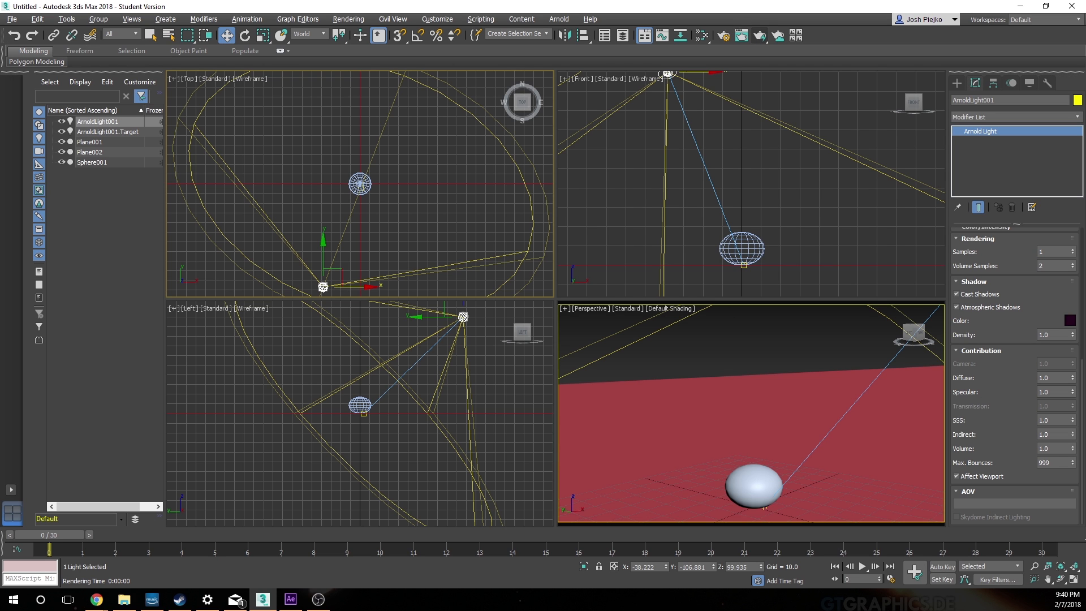
Step: Render the Top and Perspective views at frame 0 to check the light's new shadow color
left_click(760, 36)
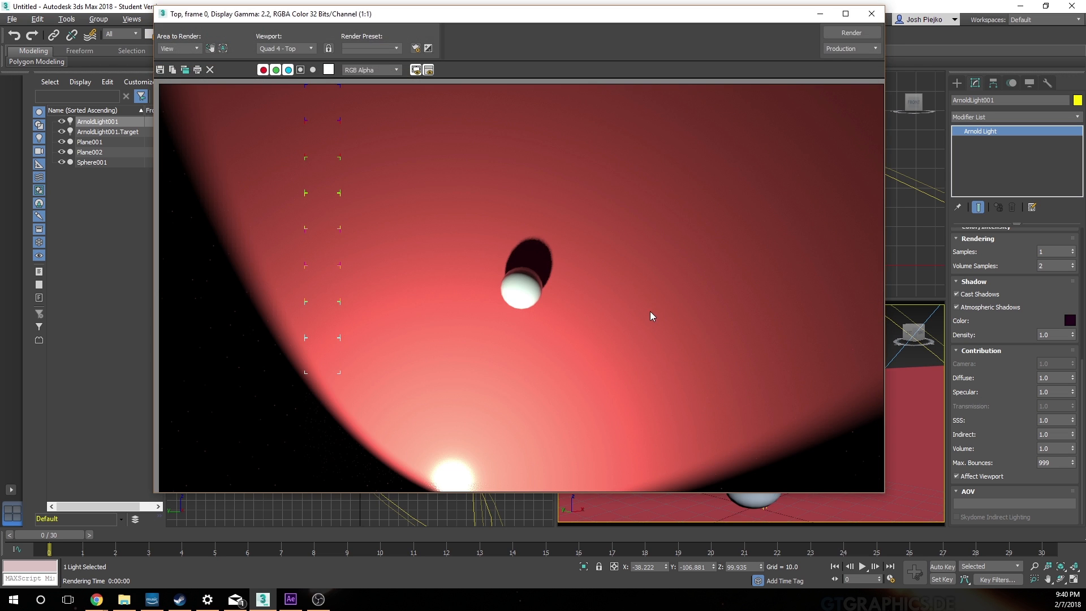
left_click(872, 15)
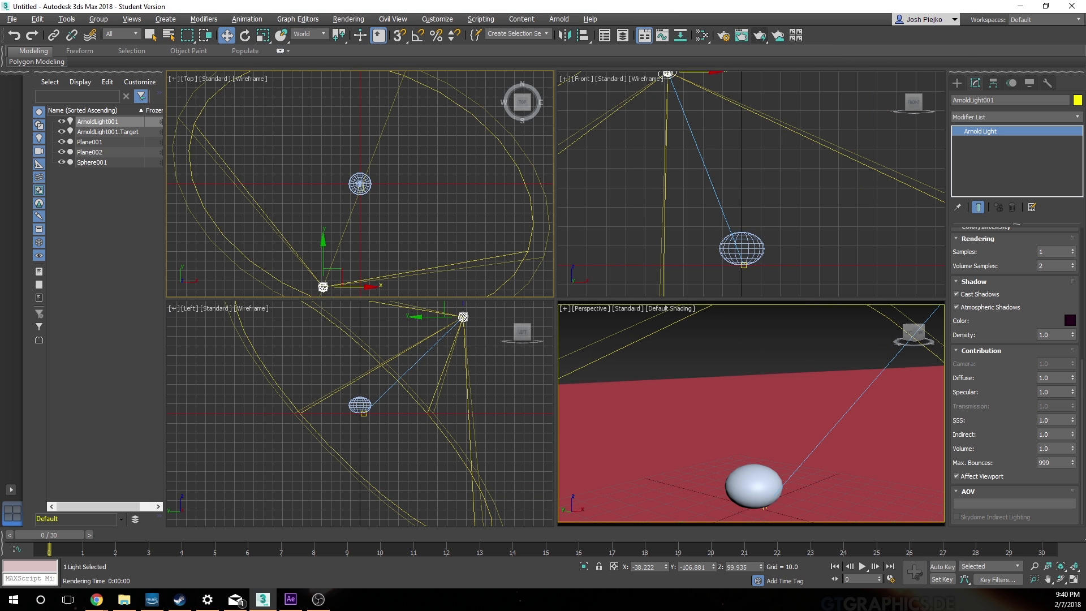
left_click(746, 357)
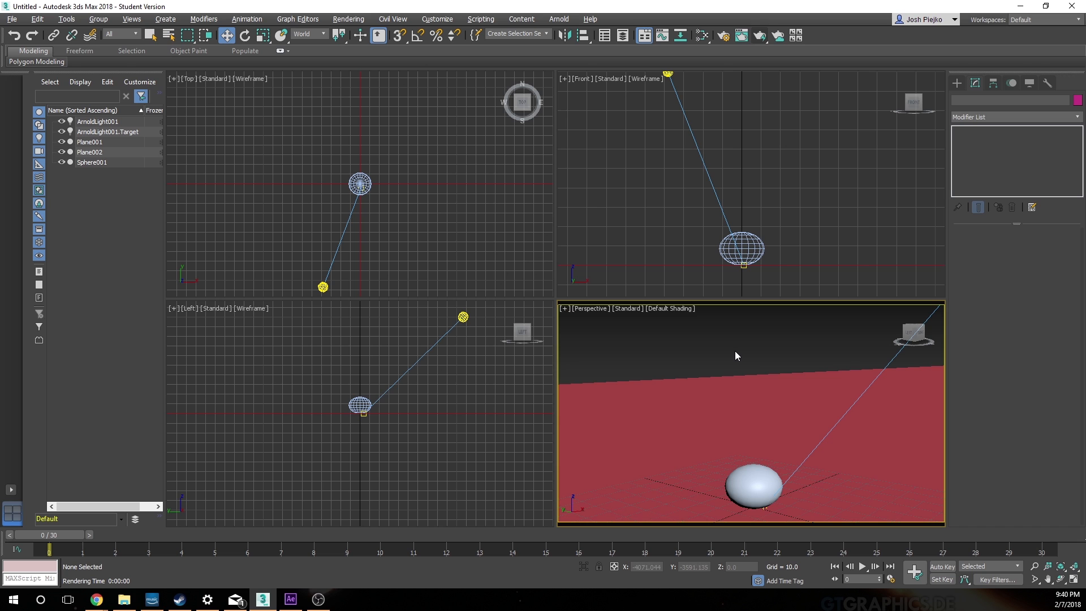
left_click(760, 36)
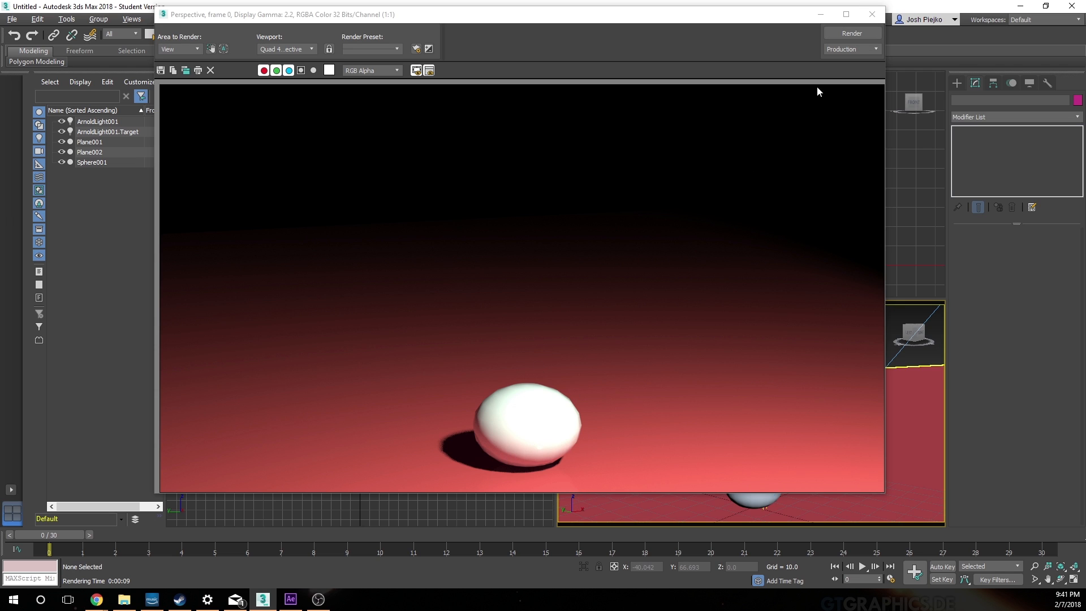
left_click_drag(748, 22, 739, 22)
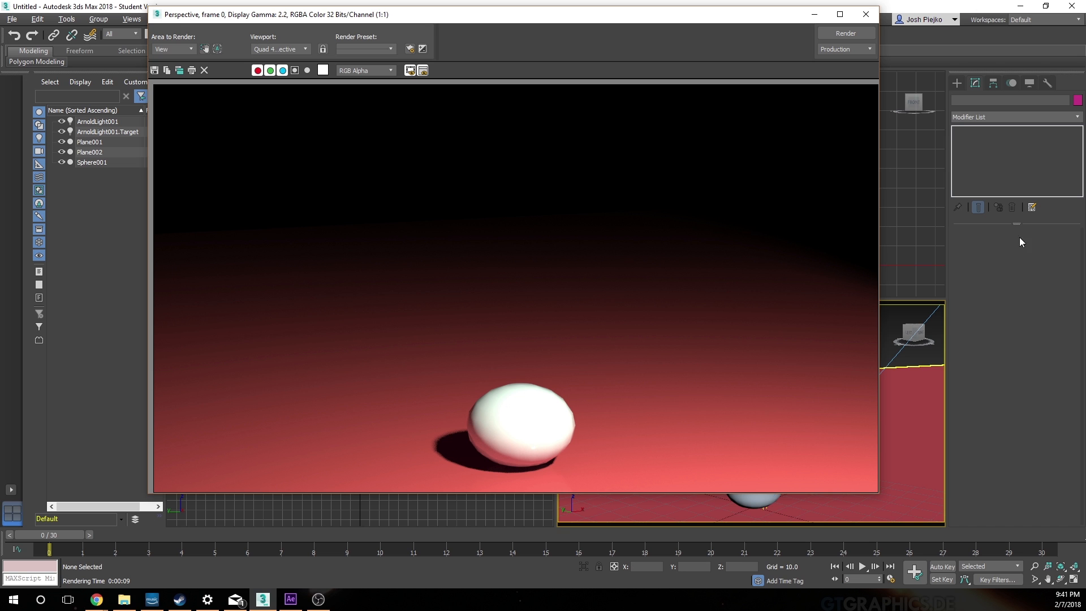
Step: Set the Arnold light's exposure to 11 in its color and intensity settings
left_click_drag(596, 19, 603, 288)
left_click(668, 73)
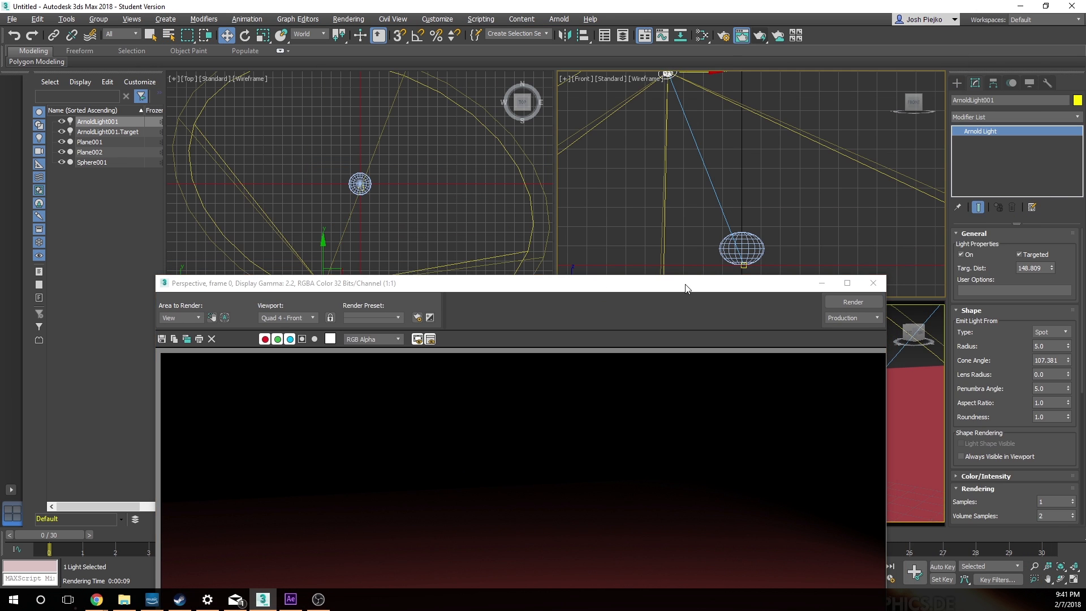
left_click_drag(684, 283, 580, 66)
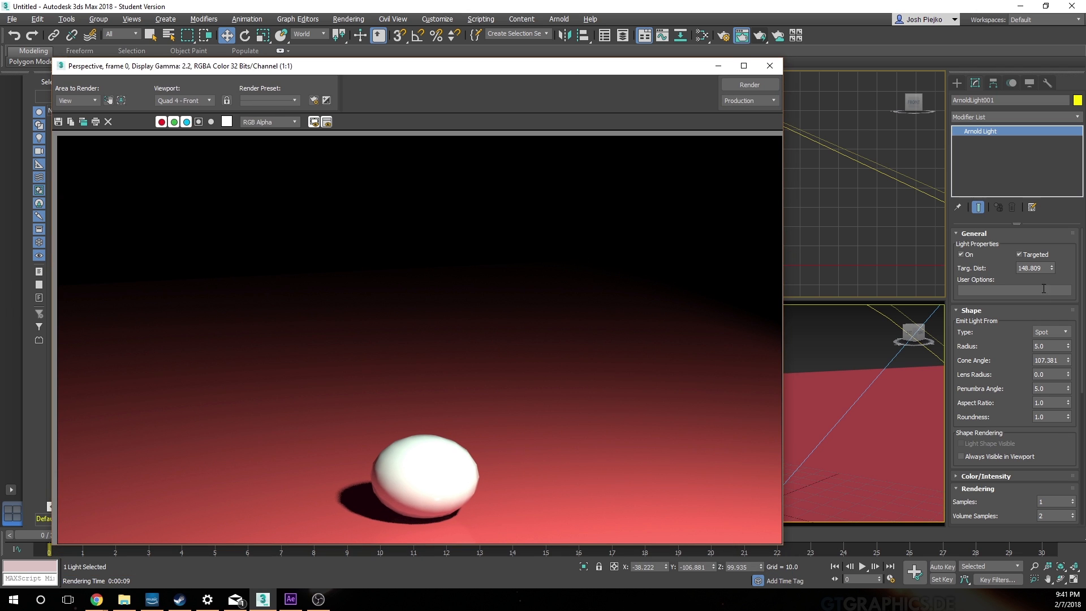
scroll(1055, 270, "down", 2)
scroll(1033, 503, "down", 5)
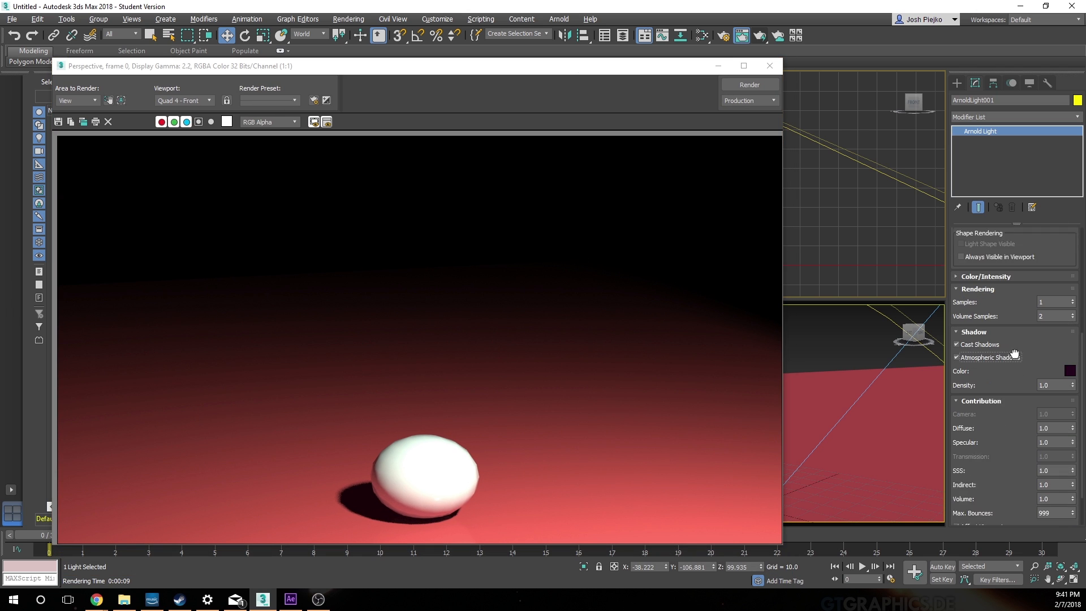
scroll(1001, 401, "up", 7)
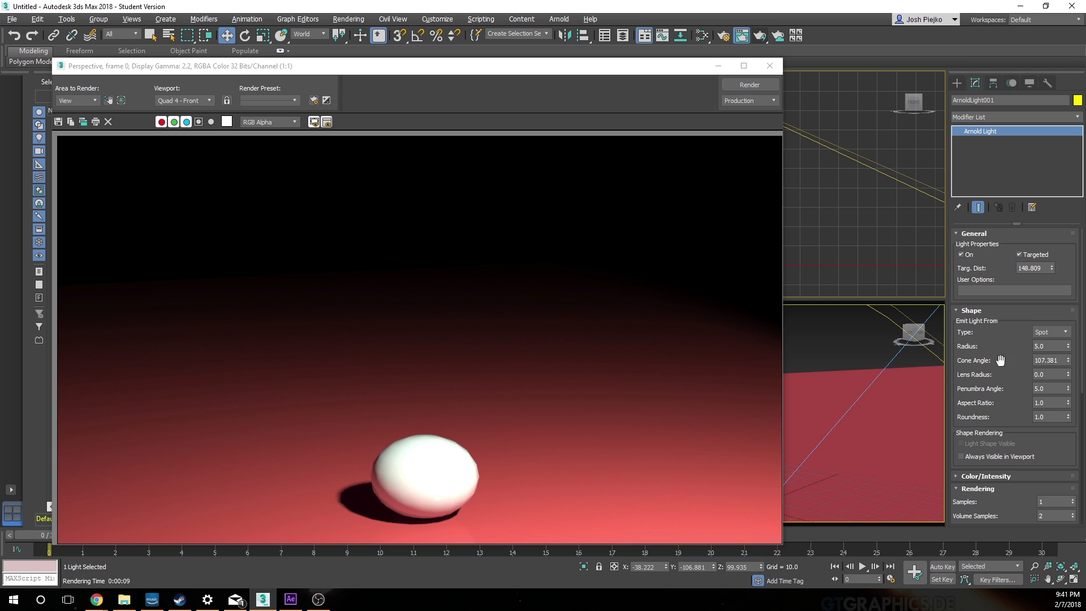
scroll(1004, 356, "down", 2)
scroll(1052, 350, "up", 2)
scroll(1016, 401, "down", 4)
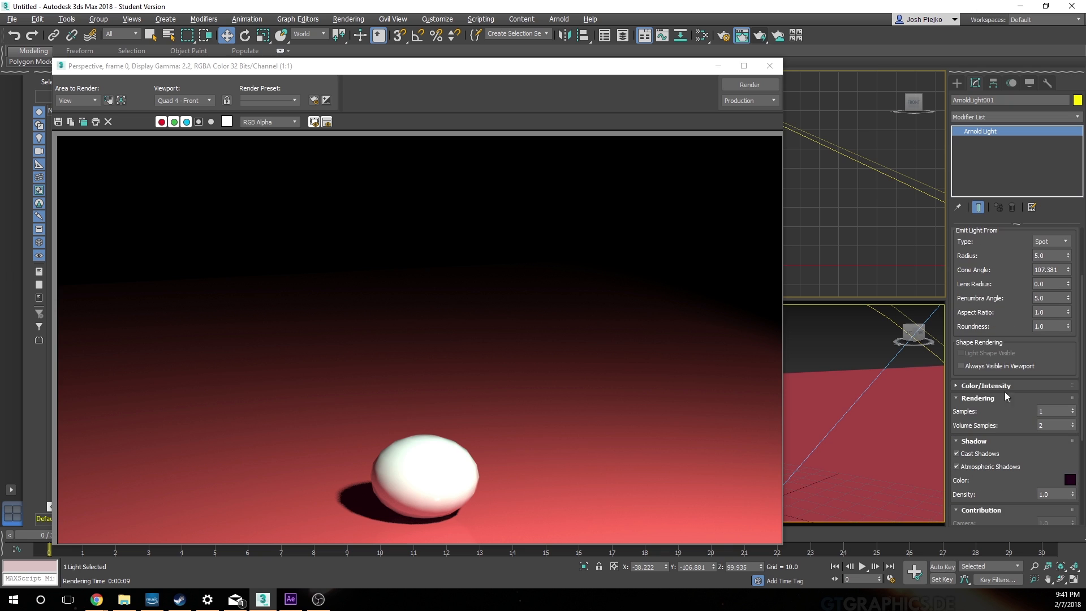
left_click(969, 387)
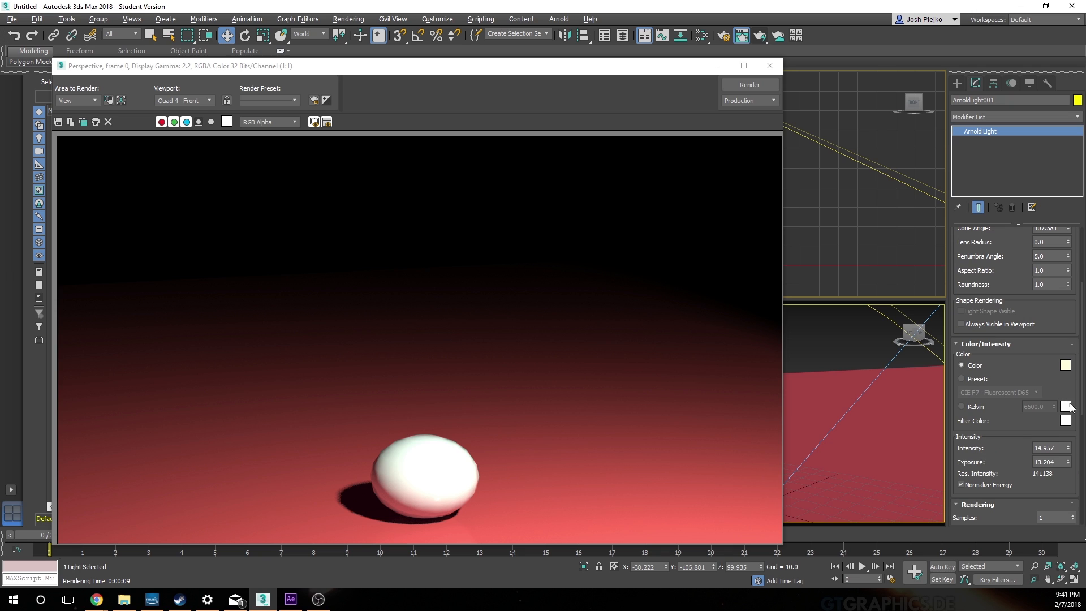
double_click(1061, 459)
type("11")
key("Return")
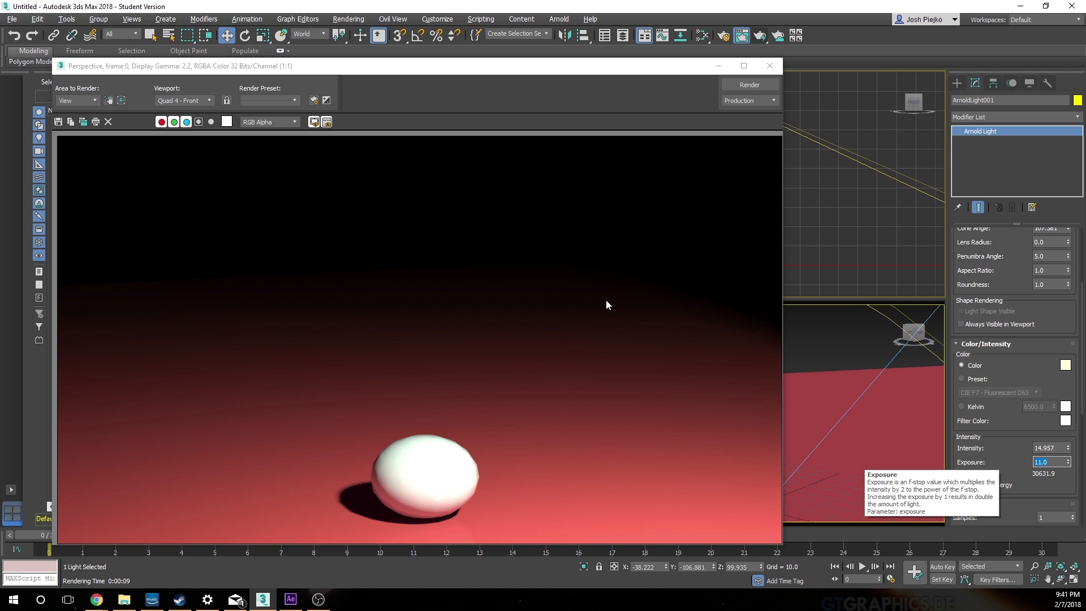
Step: Render the Front view and the Perspective view to check the dimmed lighting on the ball
left_click(765, 86)
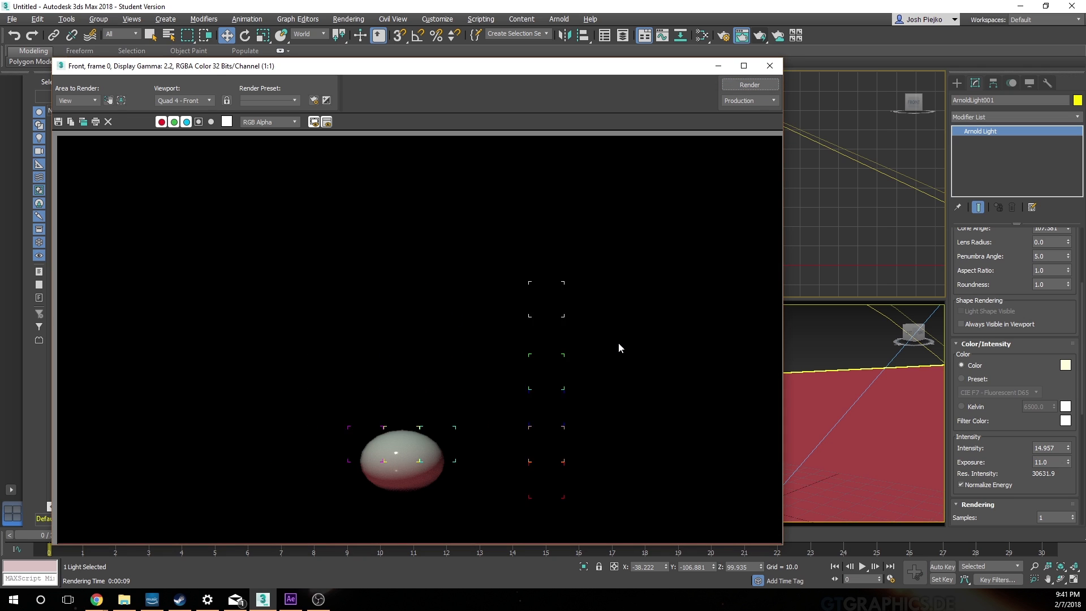
left_click(769, 66)
left_click(727, 382)
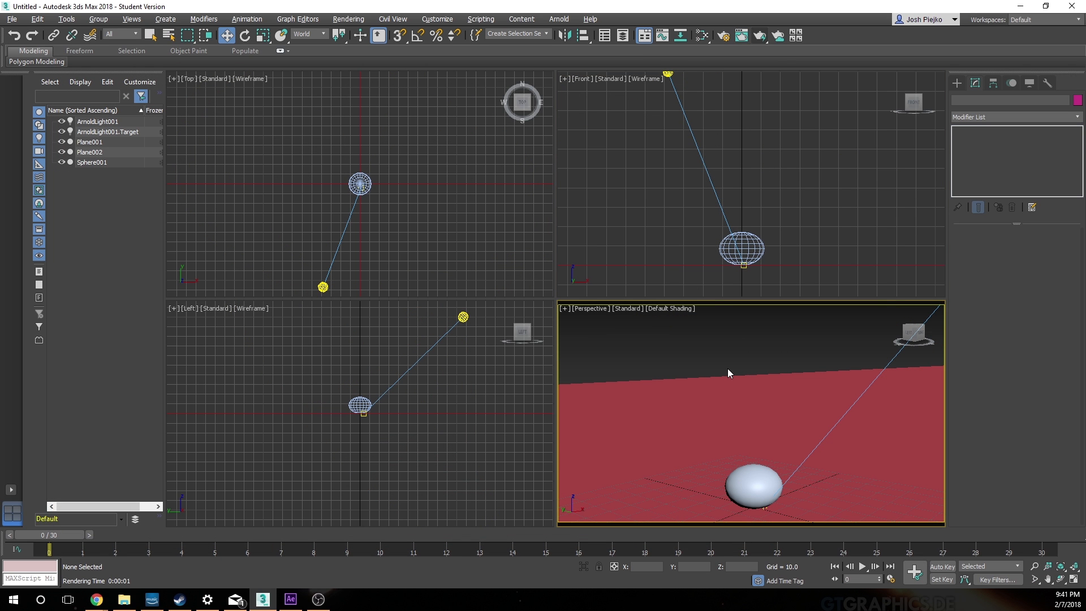
left_click(778, 38)
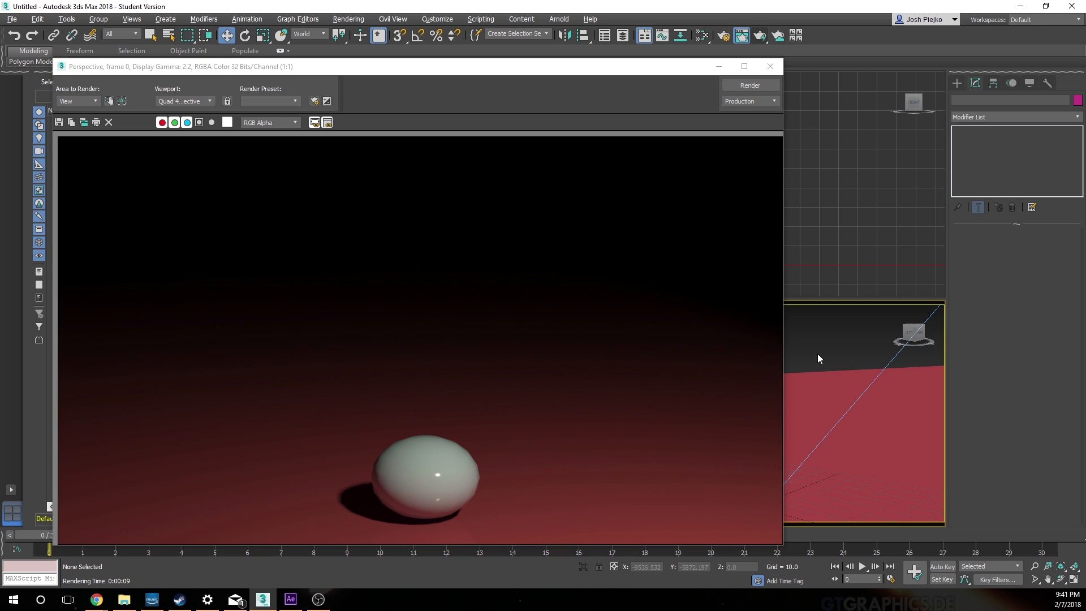
Step: Reselect the Arnold light in the Front view and set its exposure to 12
left_click_drag(625, 70, 626, 240)
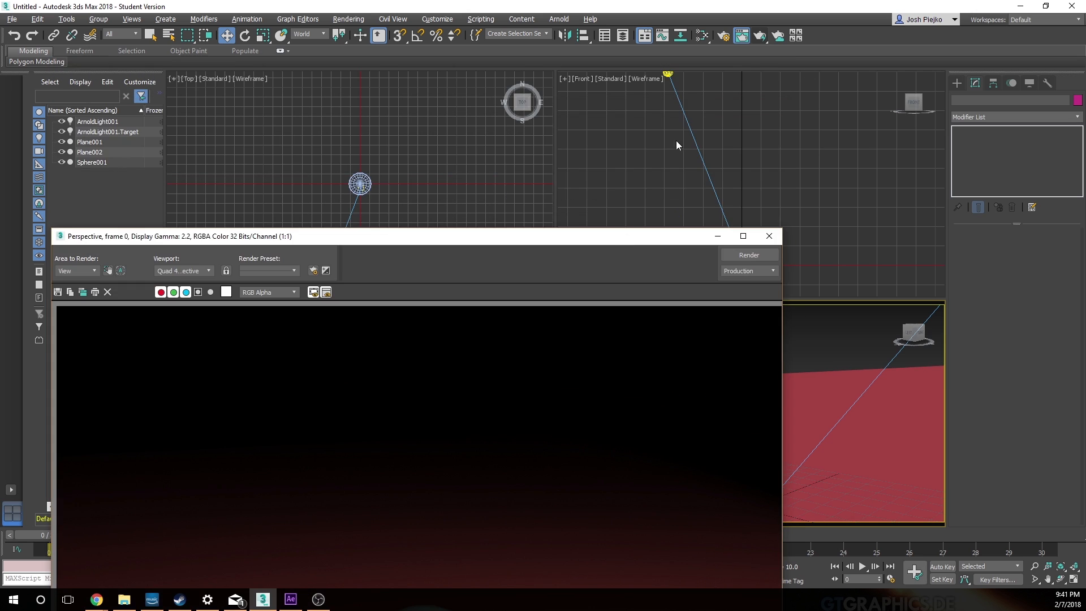
left_click(669, 73)
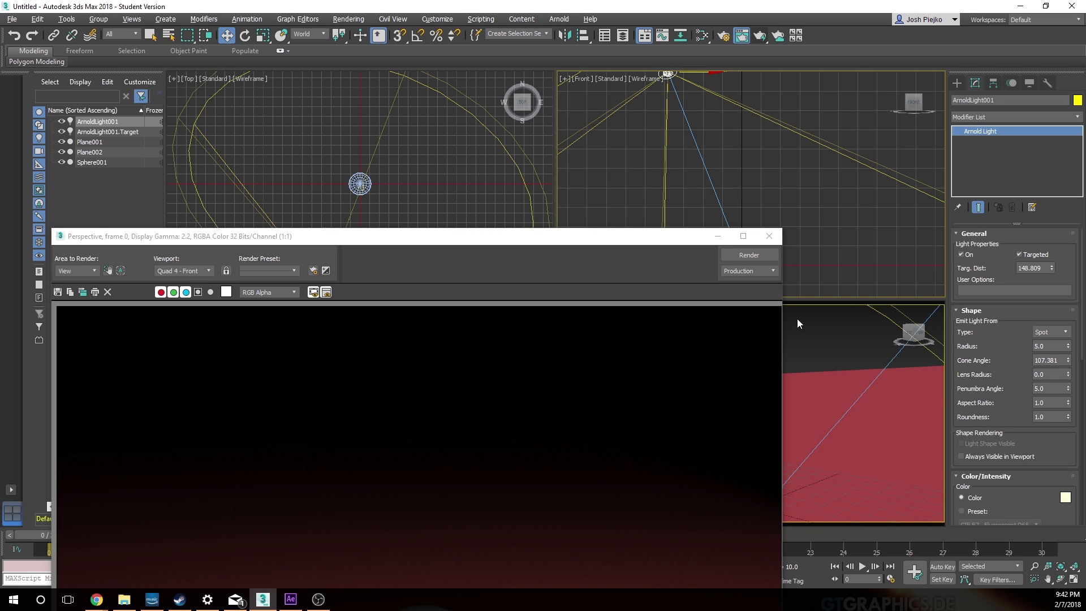
left_click(836, 334)
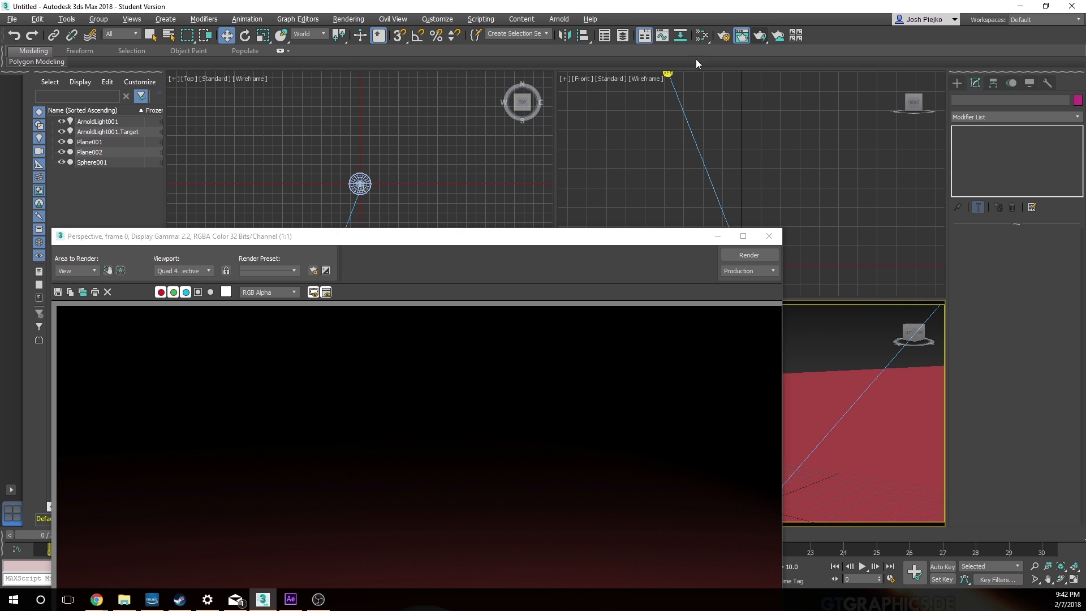
left_click(668, 73)
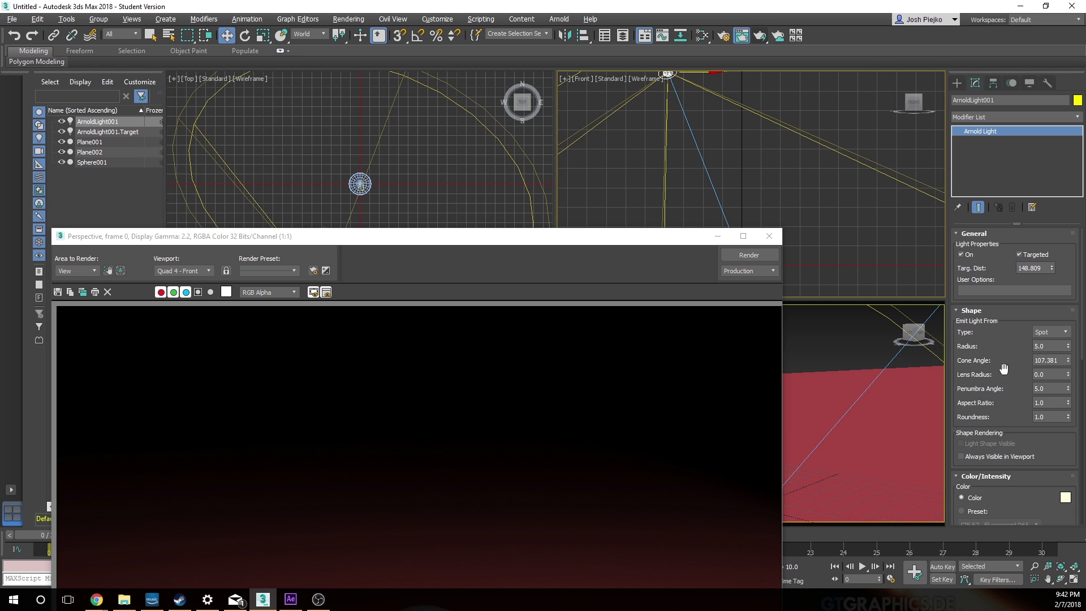
scroll(1001, 373, "down", 3)
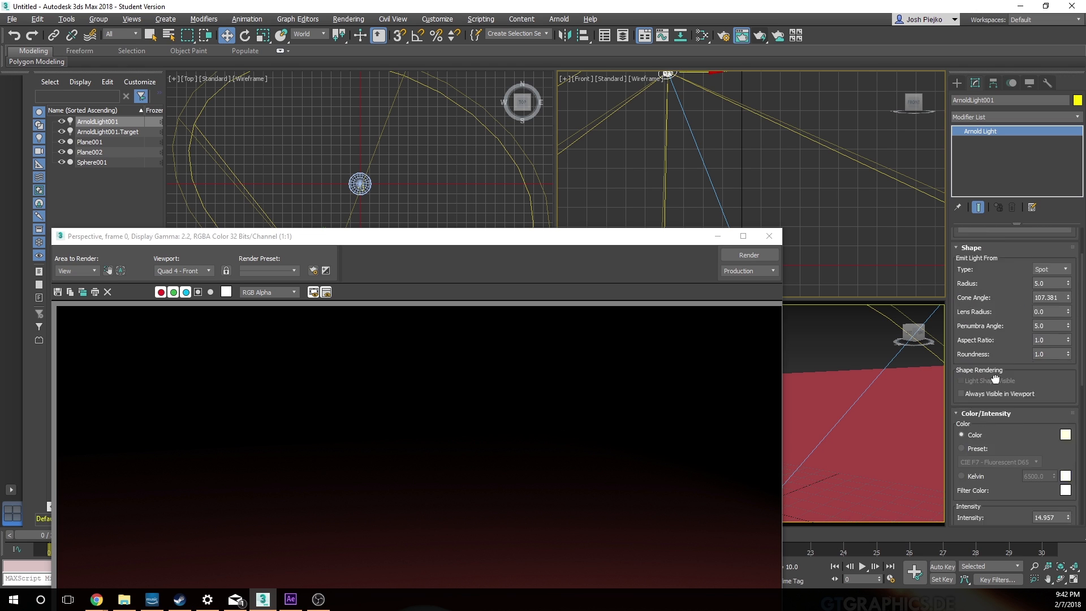
scroll(995, 378, "down", 10)
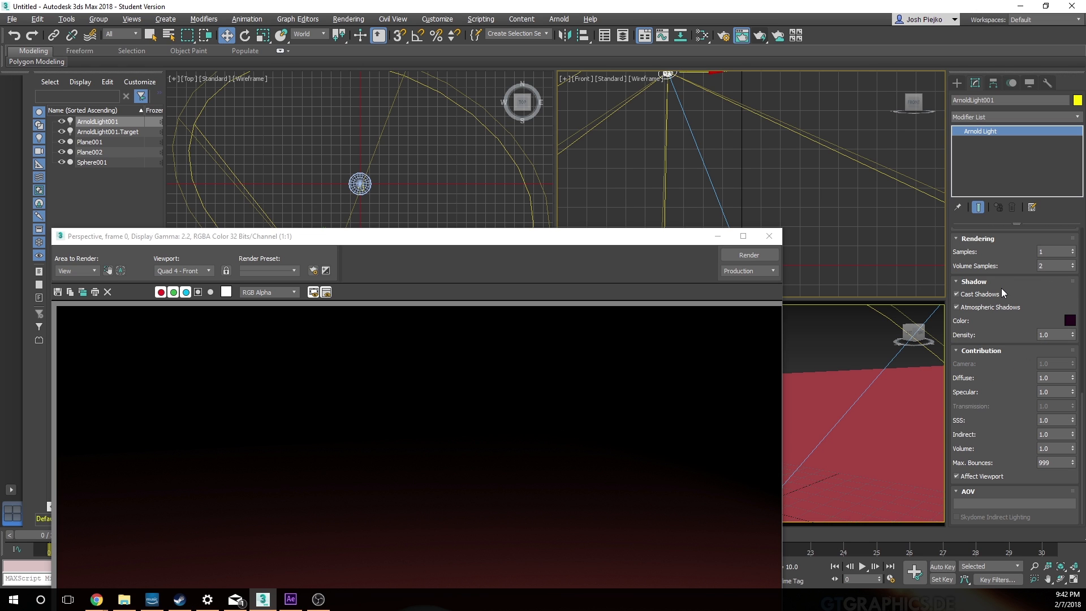
left_click_drag(1003, 260, 1015, 345)
left_click(1051, 278)
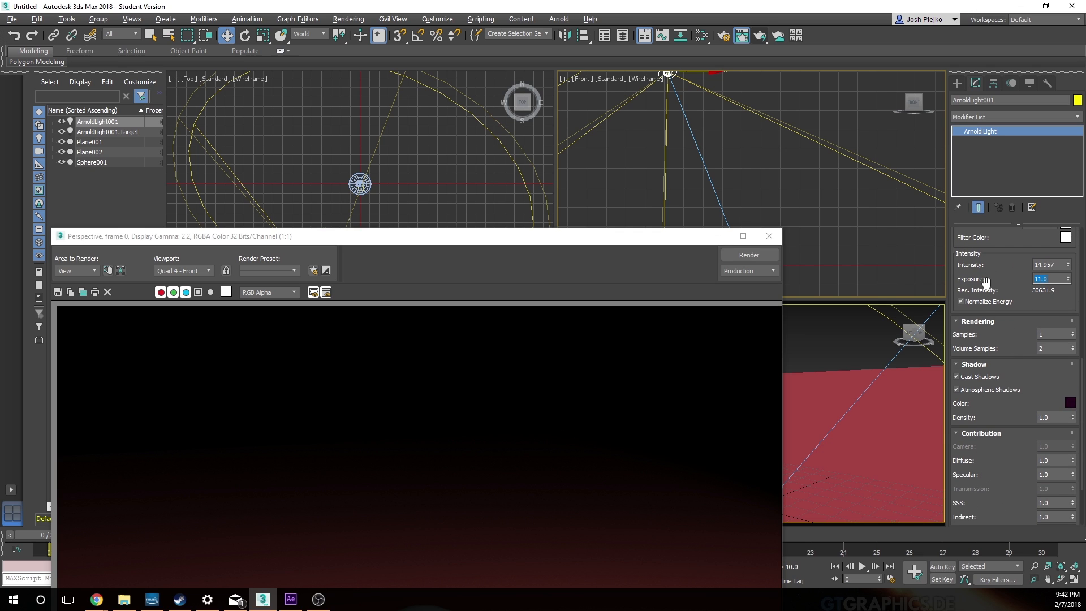
type("12")
key("Return")
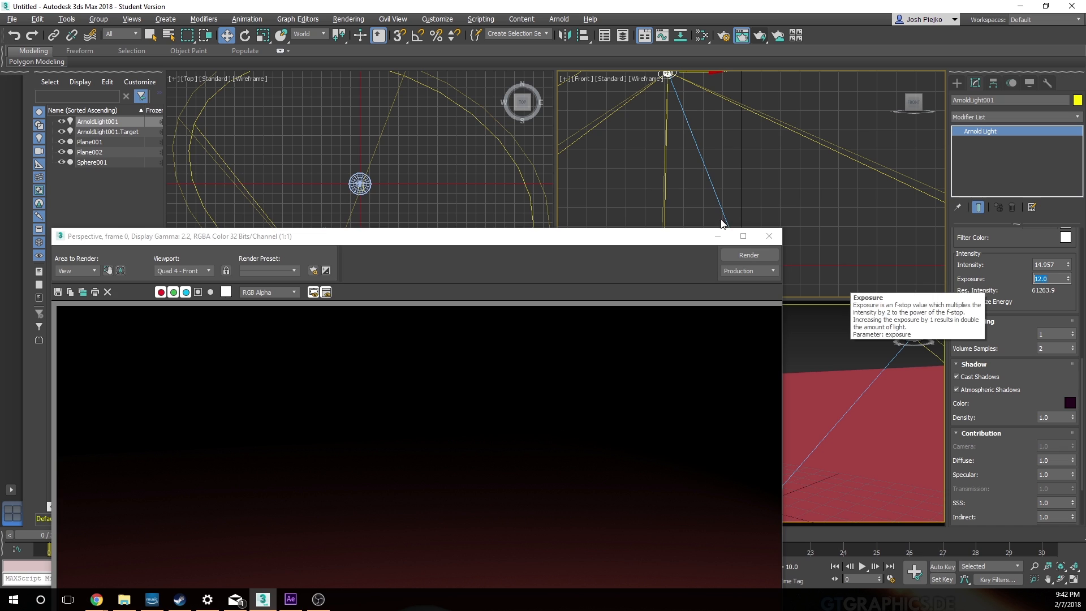
Step: Render the Perspective view again to check the lighting at exposure 12
left_click_drag(640, 235, 650, 134)
left_click(858, 331)
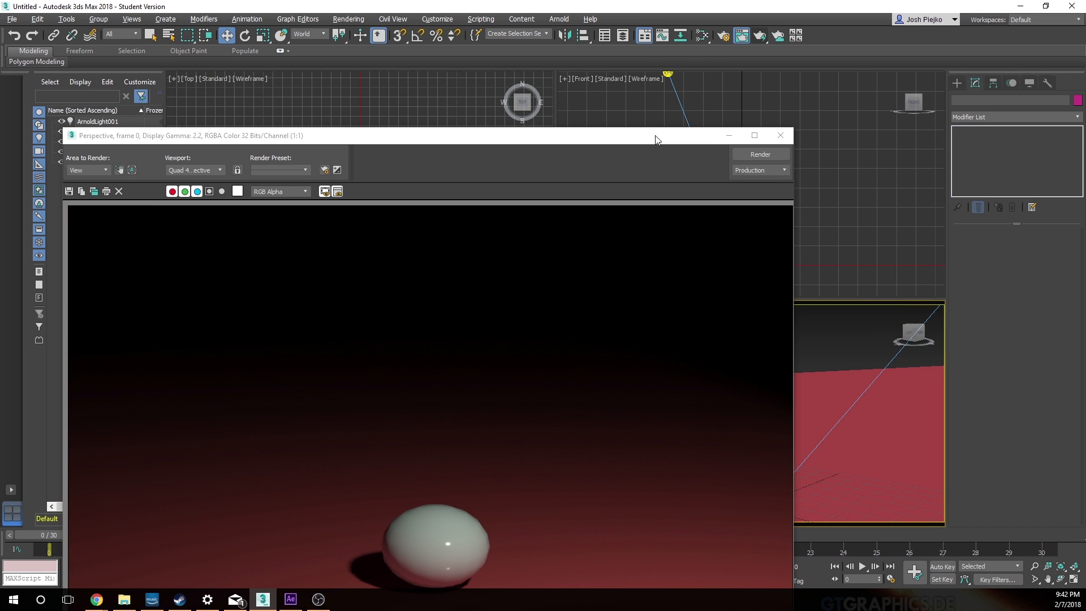
left_click(750, 155)
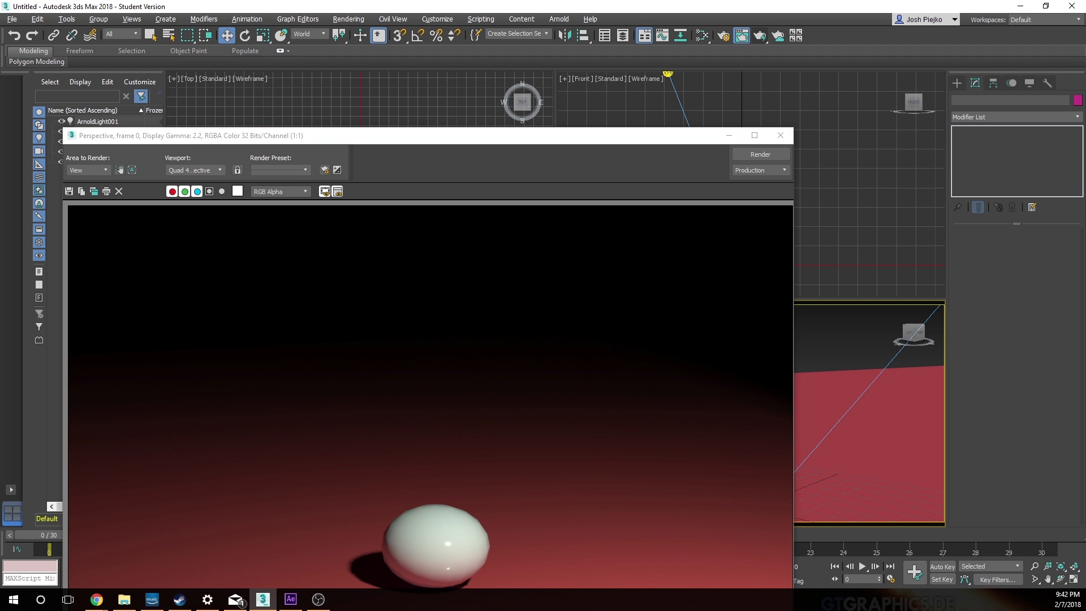
Step: Brighten the Arnold light slightly through its intensity settings, check it with a Perspective render and close the render window
left_click(669, 76)
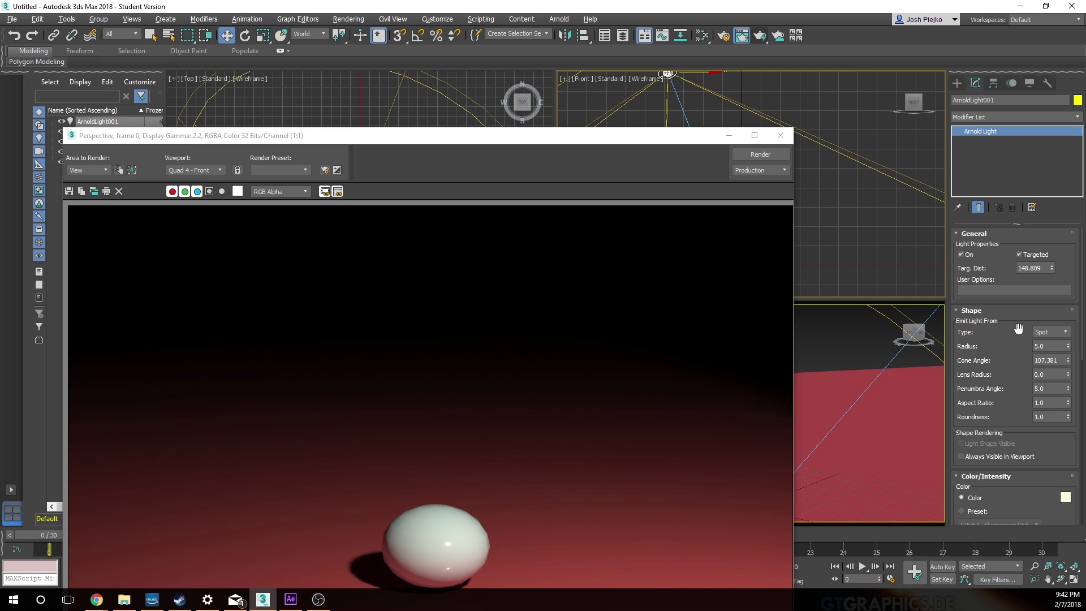
scroll(1006, 369, "down", 5)
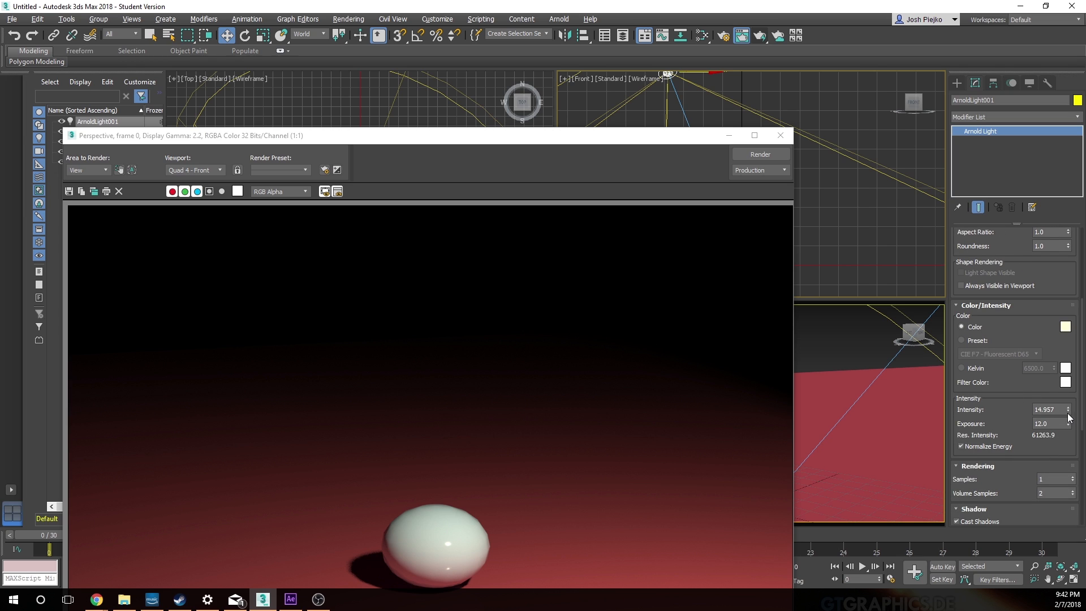
left_click_drag(1068, 417, 1069, 398)
left_click(836, 336)
left_click(760, 154)
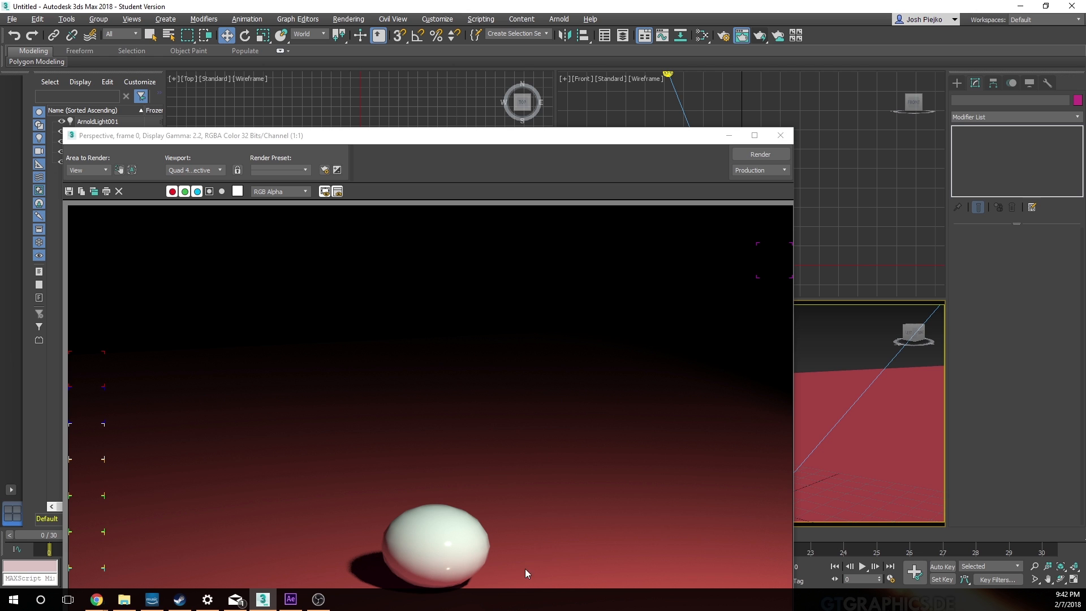
left_click(786, 136)
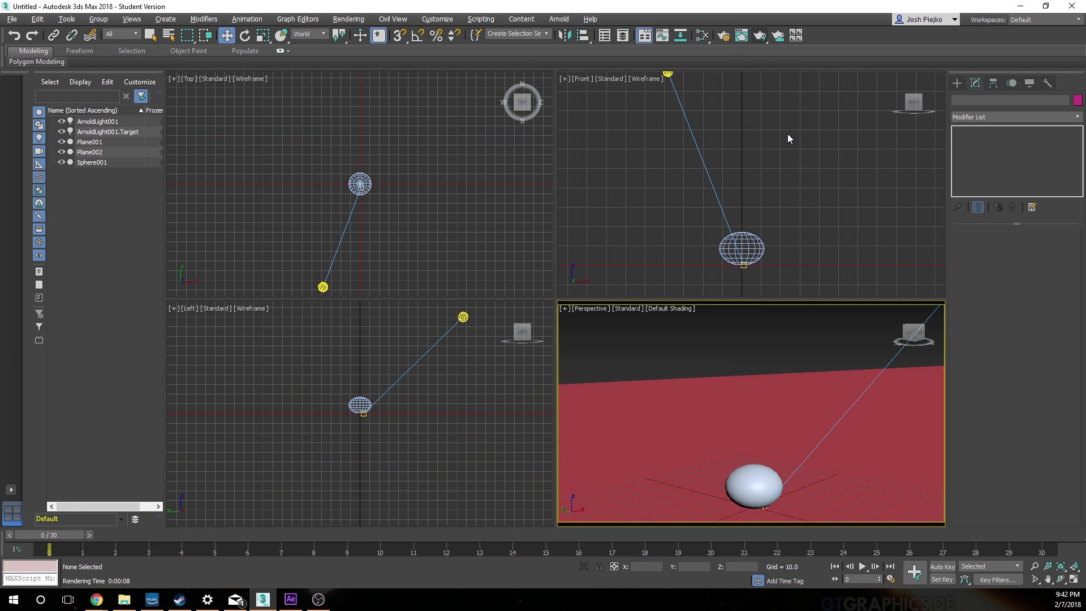
Step: Create a new Physical Material node in the Slate Material Editor and display its parameters
left_click(705, 36)
key("m")
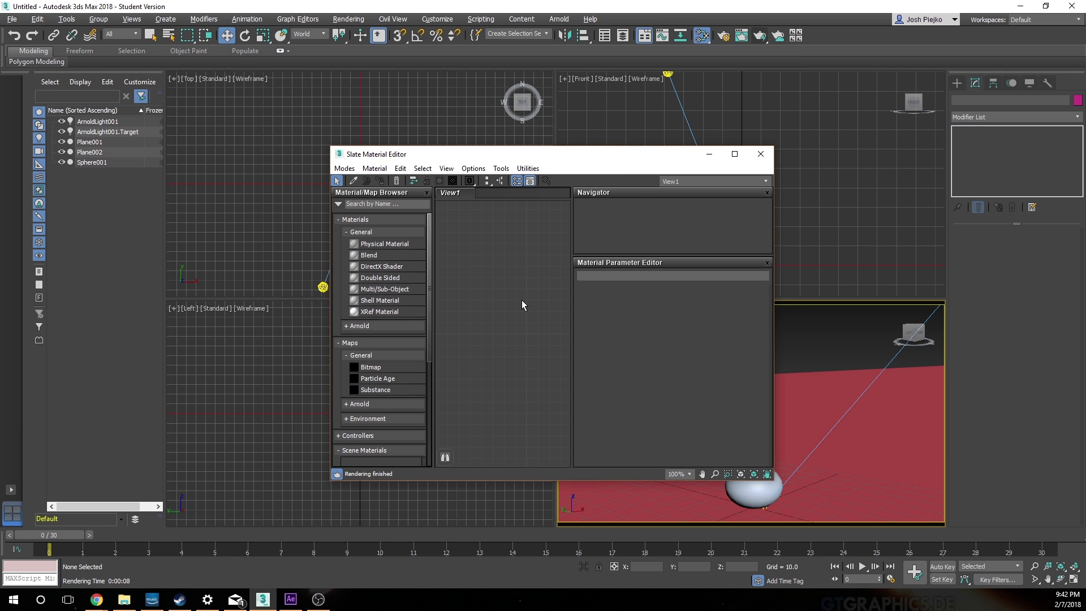
left_click(369, 169)
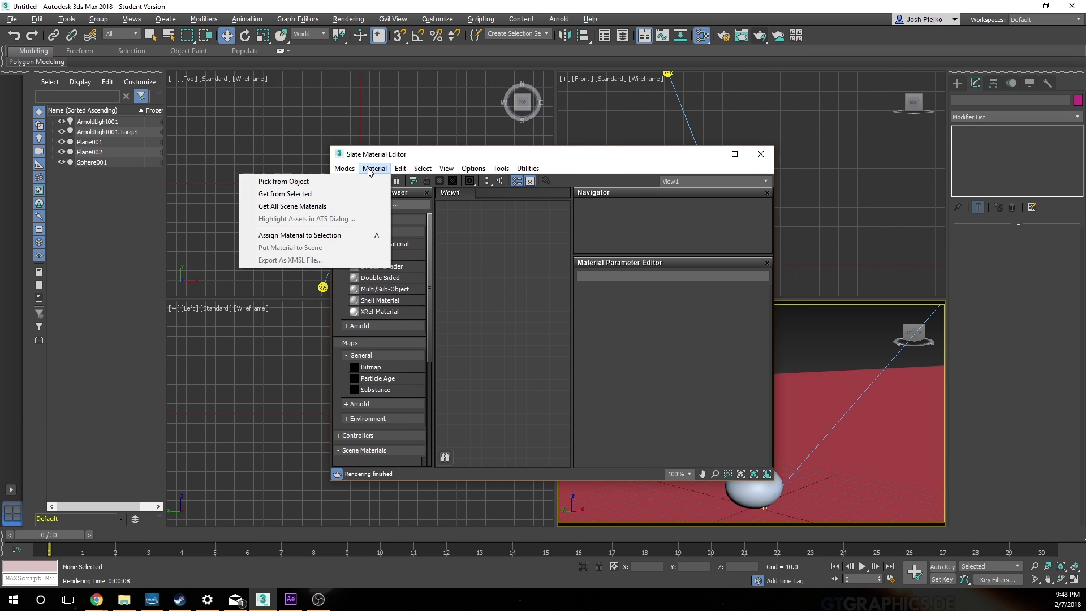
left_click(455, 156)
left_click_drag(357, 242, 530, 299)
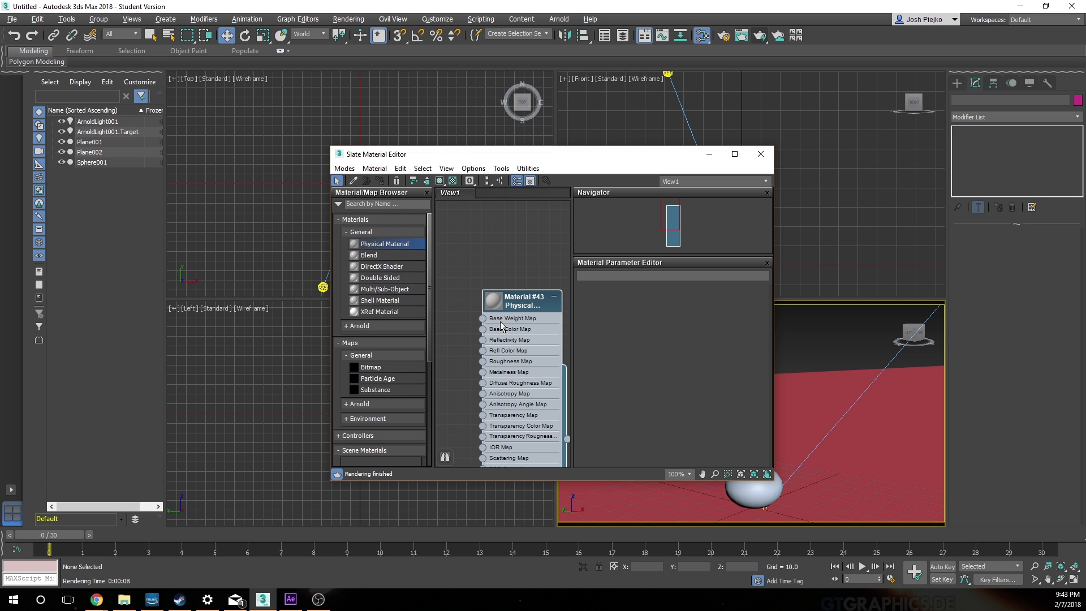
double_click(528, 305)
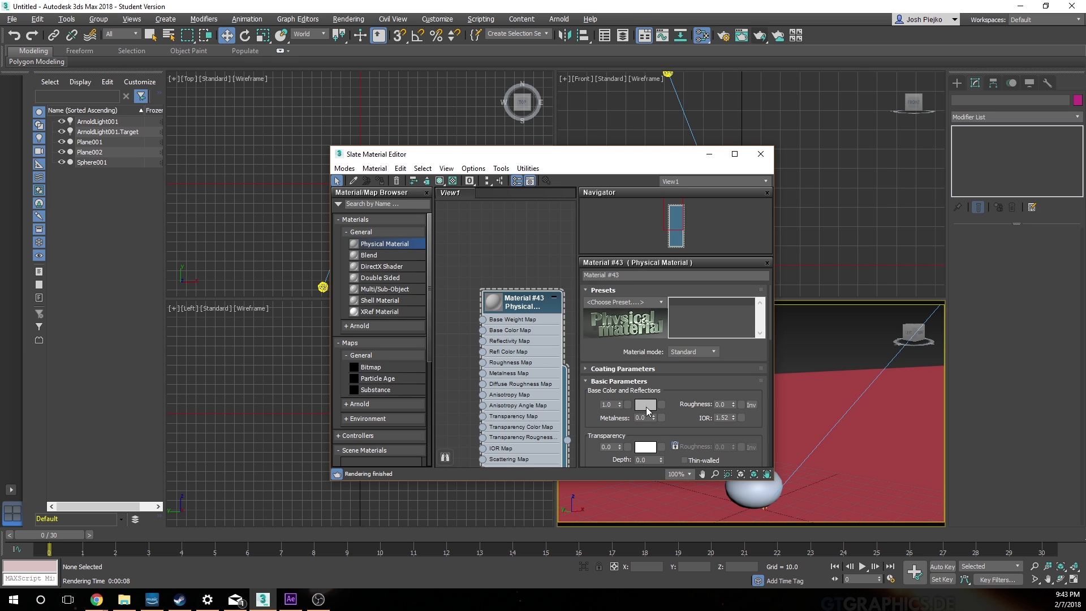
Step: Rename the new Physical Material as beachball
left_click(630, 274)
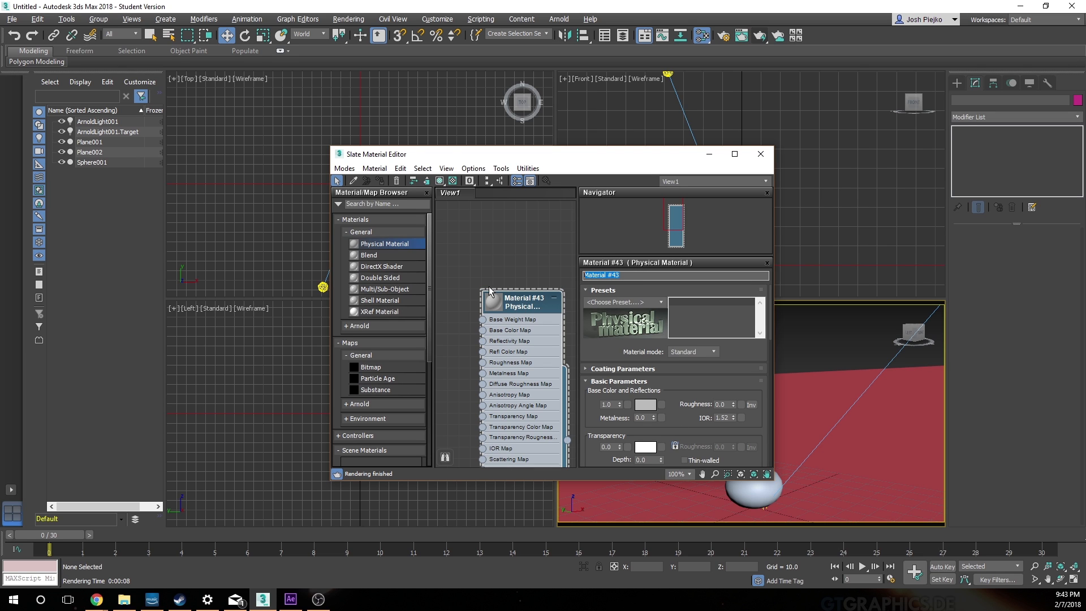
type("beachball")
key("Return")
left_click_drag(678, 390, 684, 451)
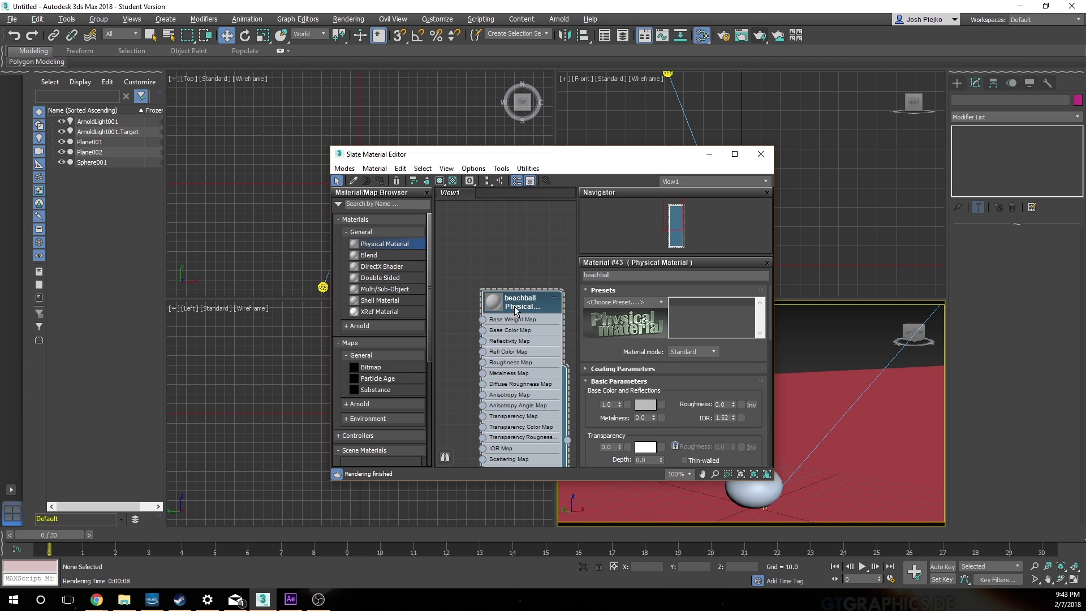
Step: Assign an Arnold Checkerboard map to the beachball material's base color and display the map's parameters
left_click(661, 405)
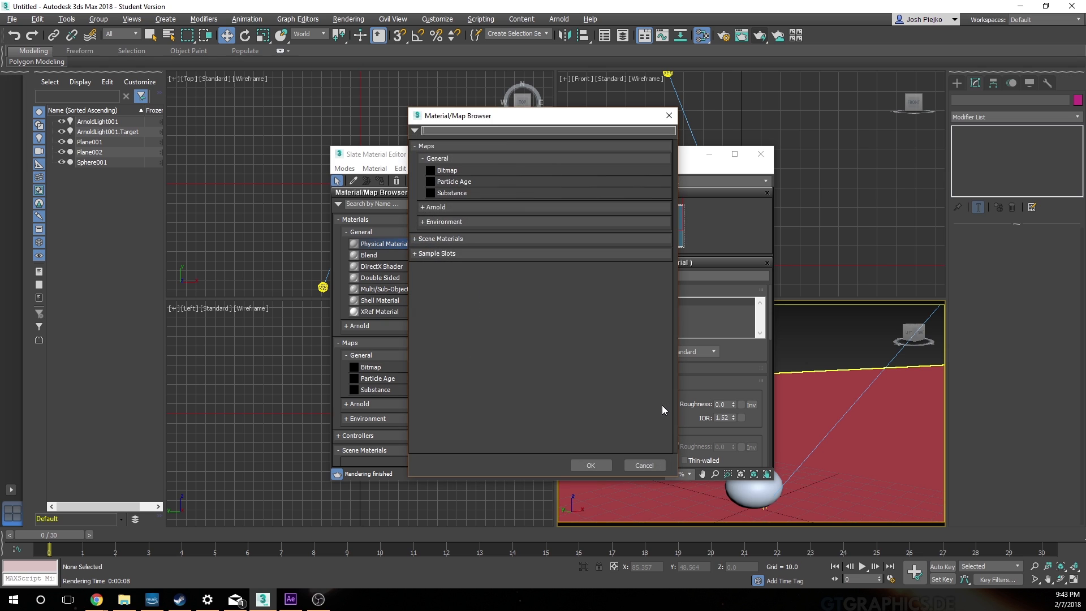
left_click(481, 132)
type("checker")
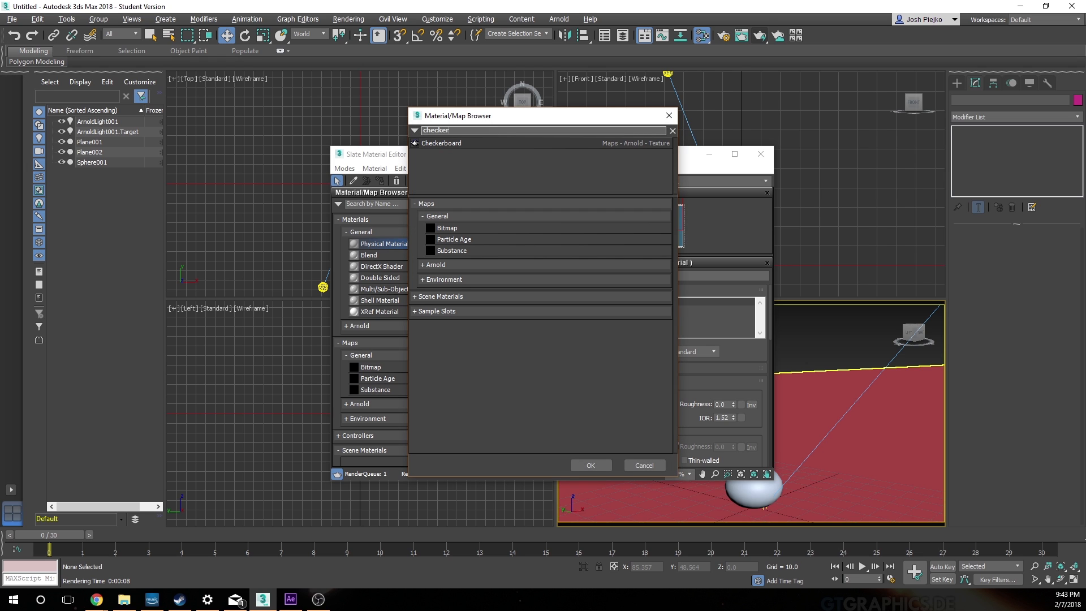
left_click(455, 146)
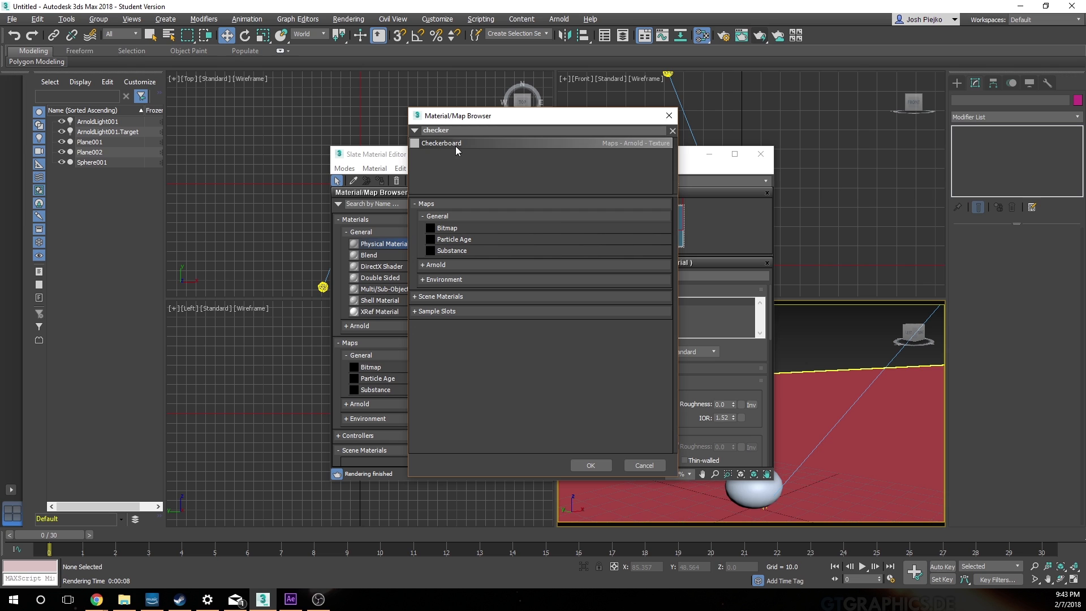
left_click(598, 465)
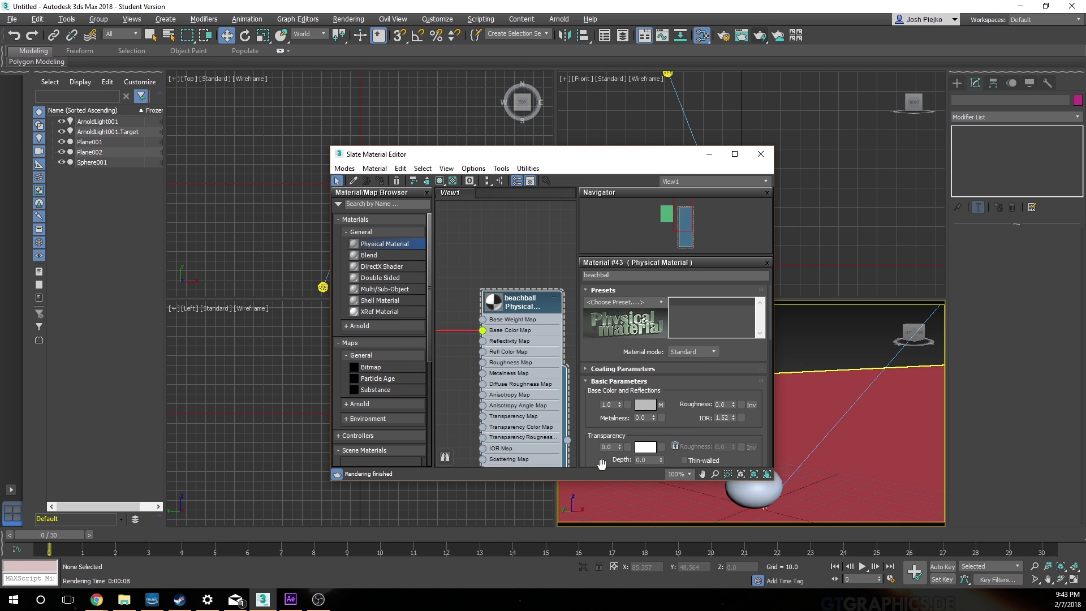
left_click(659, 405)
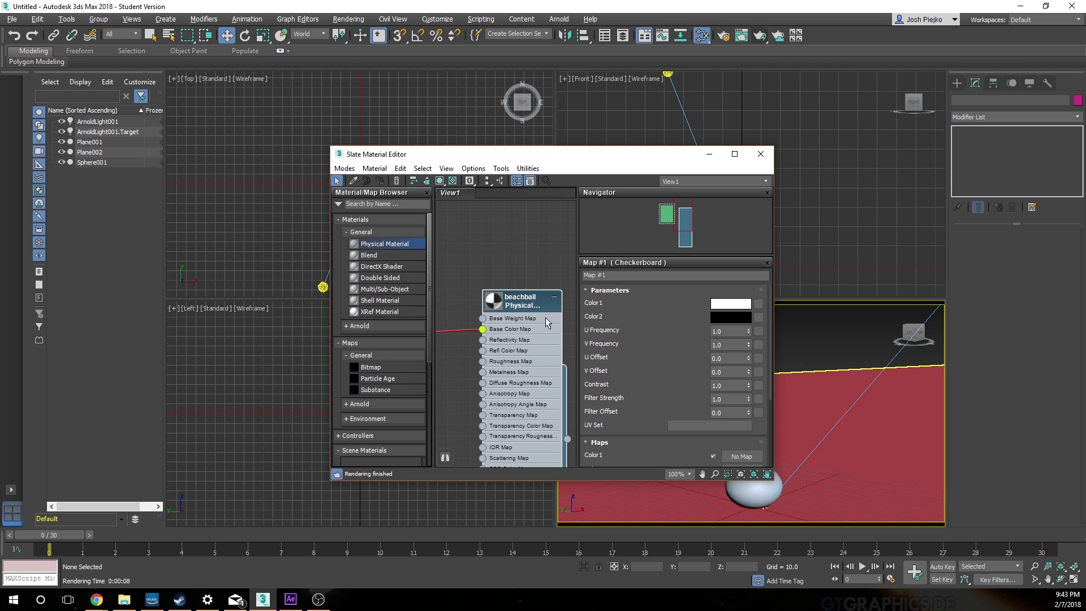
Step: Try to give the checkerboard's Color1 a yellow hue
left_click(719, 305)
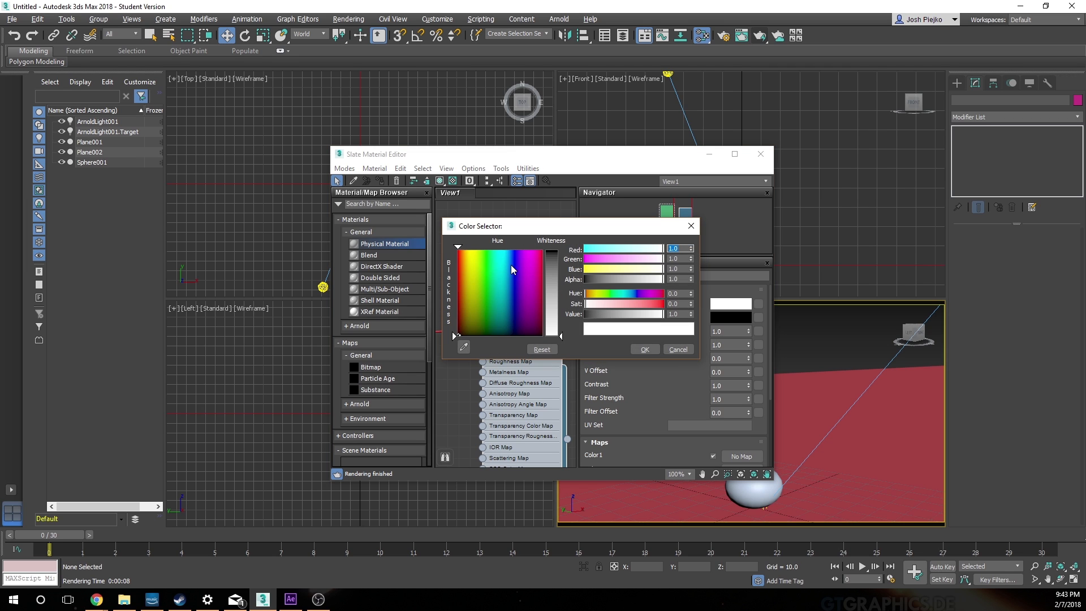
left_click_drag(476, 260, 472, 249)
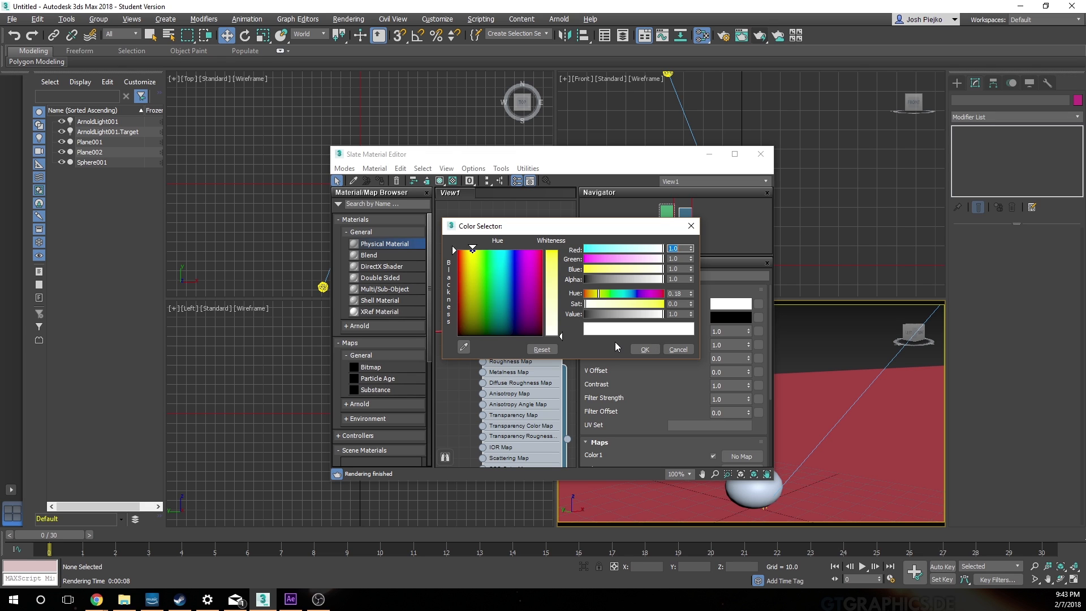
left_click(643, 349)
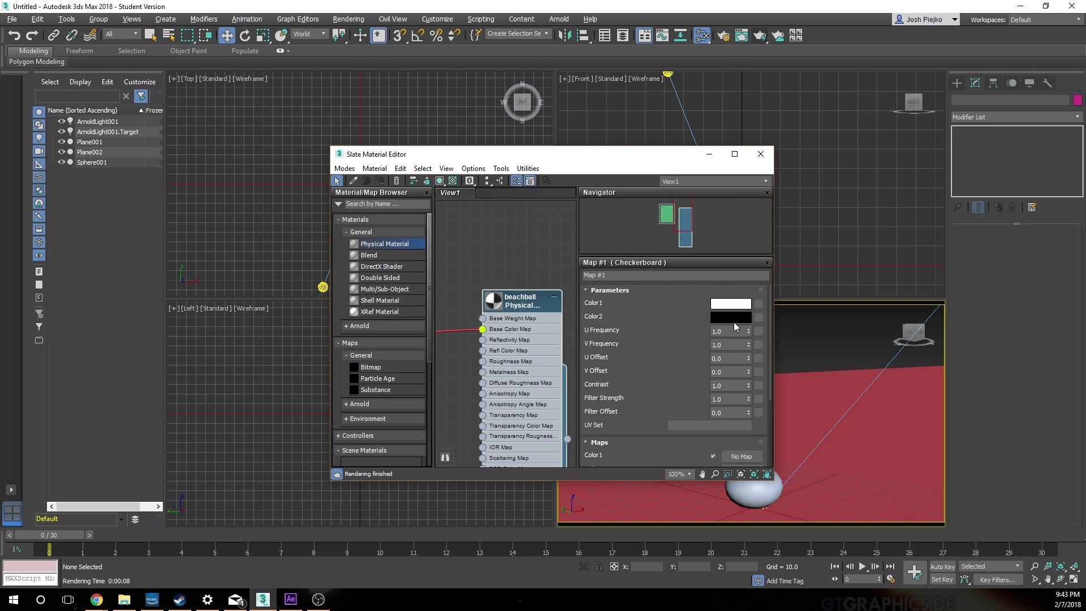
Step: Set the checkerboard's Color2 to a dark teal with red 0.043, green 0.18 and blue 0.173
left_click(733, 318)
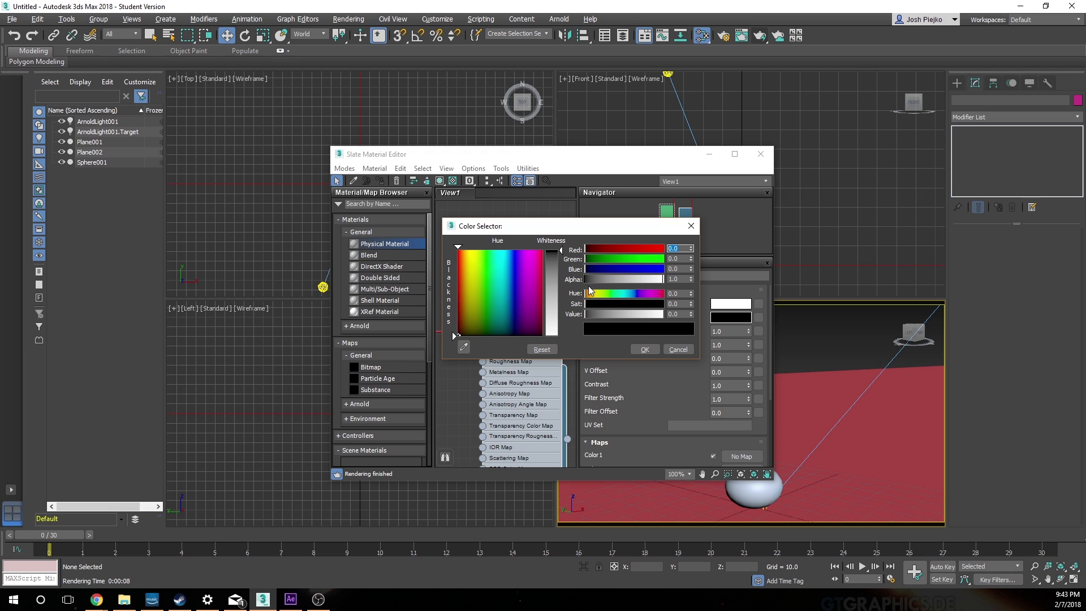
left_click(613, 262)
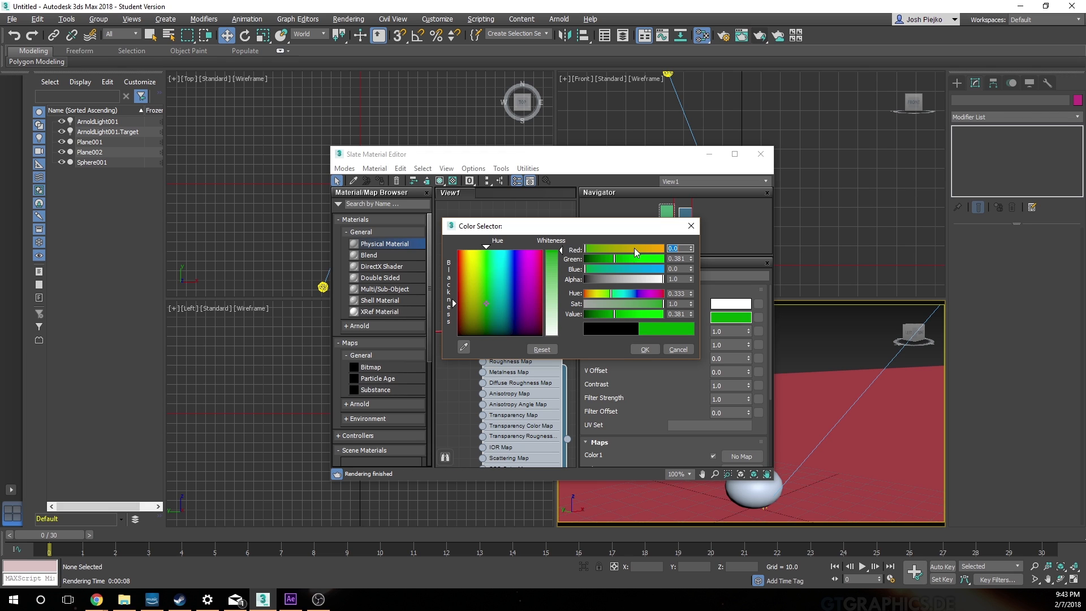
left_click(635, 250)
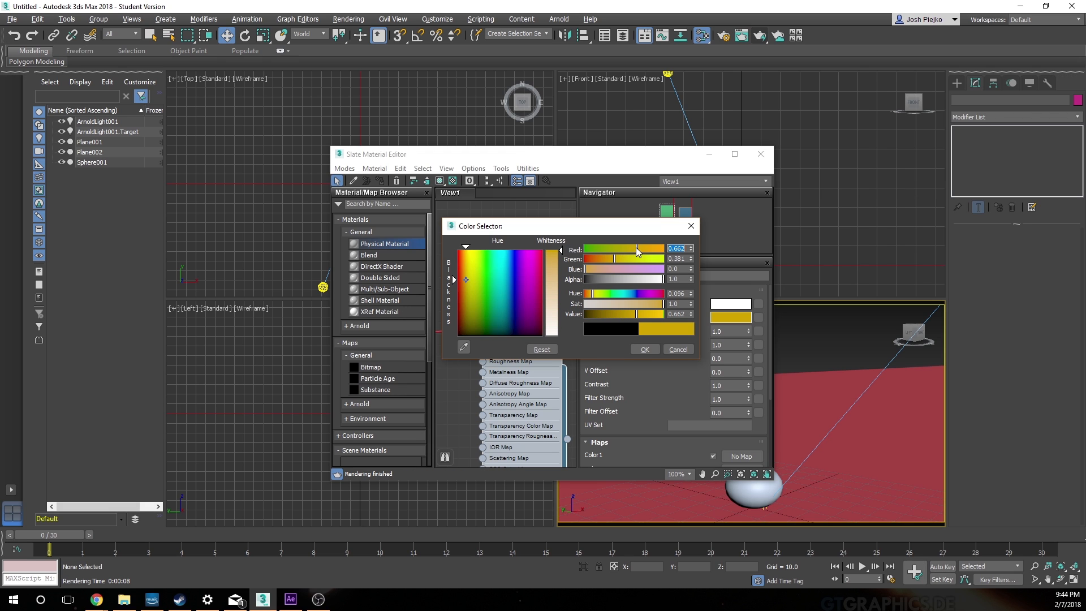
left_click(598, 260)
left_click_drag(549, 268, 554, 265)
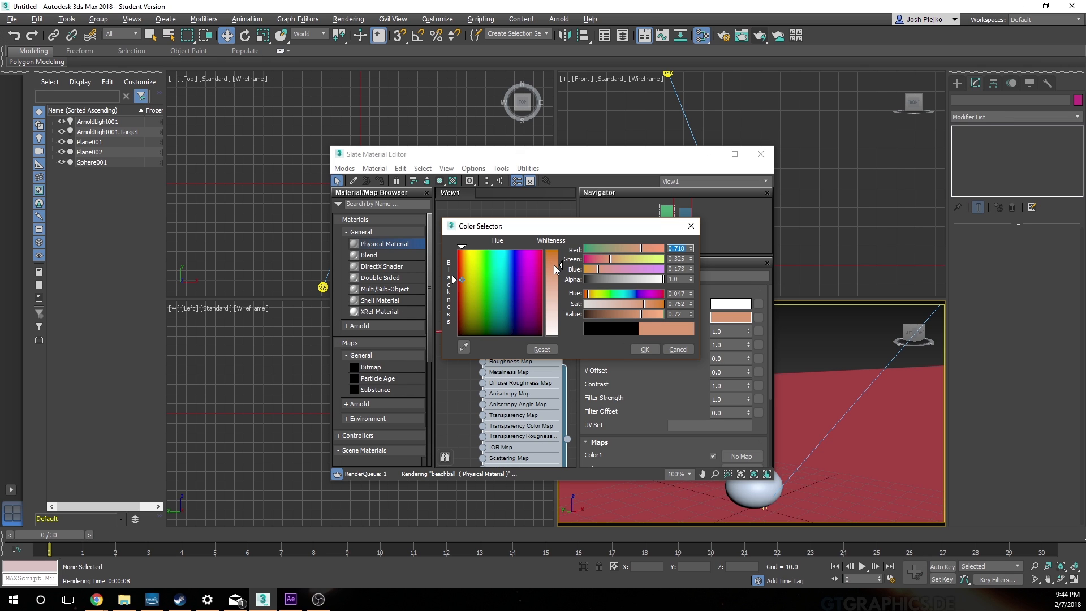
left_click(598, 258)
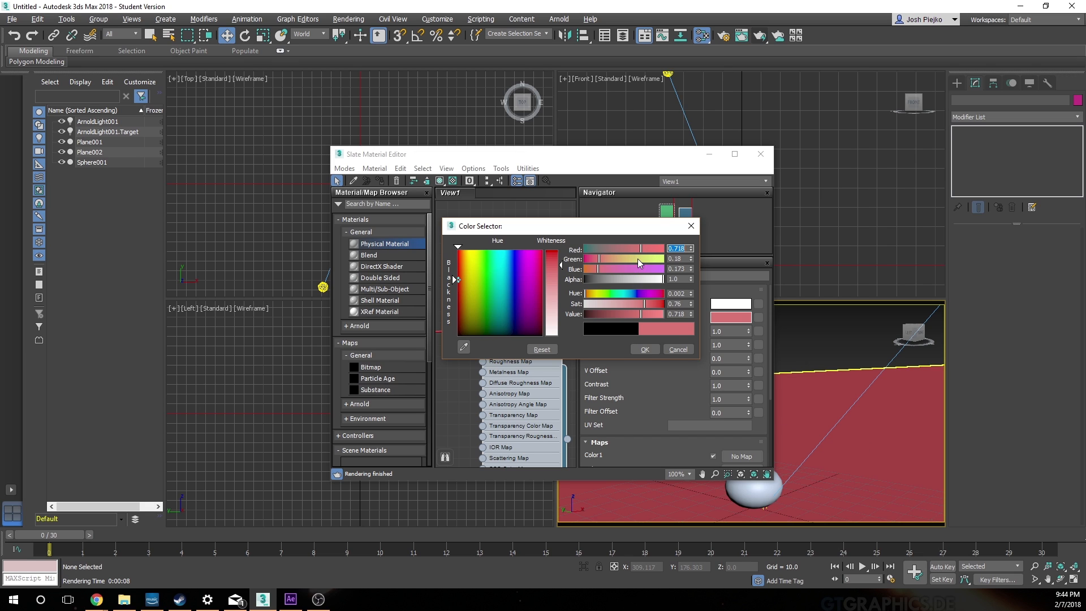
left_click_drag(592, 249, 583, 246)
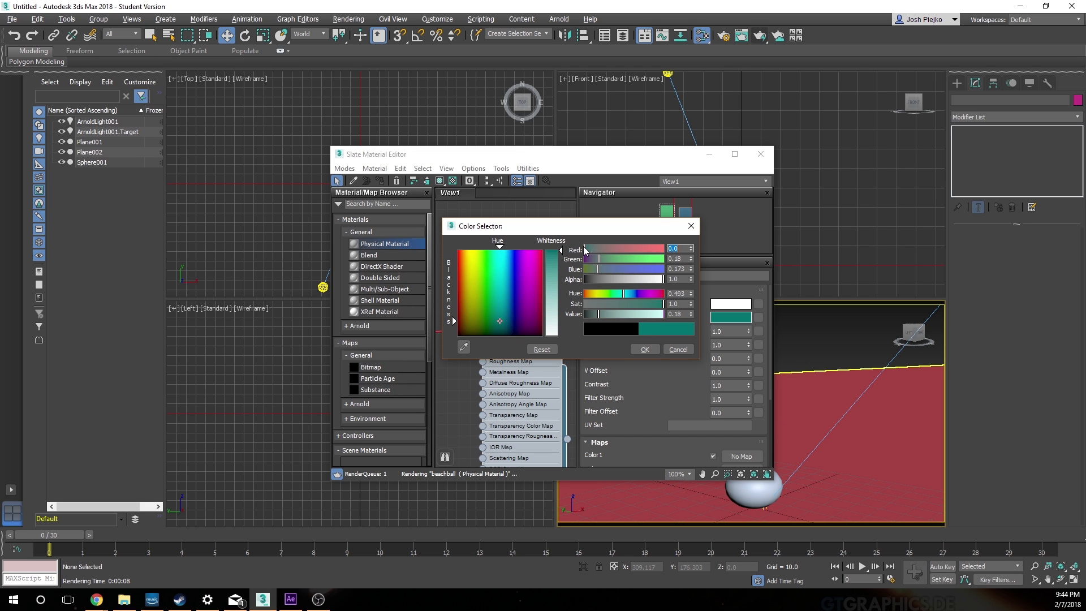
left_click(644, 348)
Step: Set the checkerboard's Color1 to a bright turquoise with red 0.0, green 1.0 and blue 0.753
left_click(731, 304)
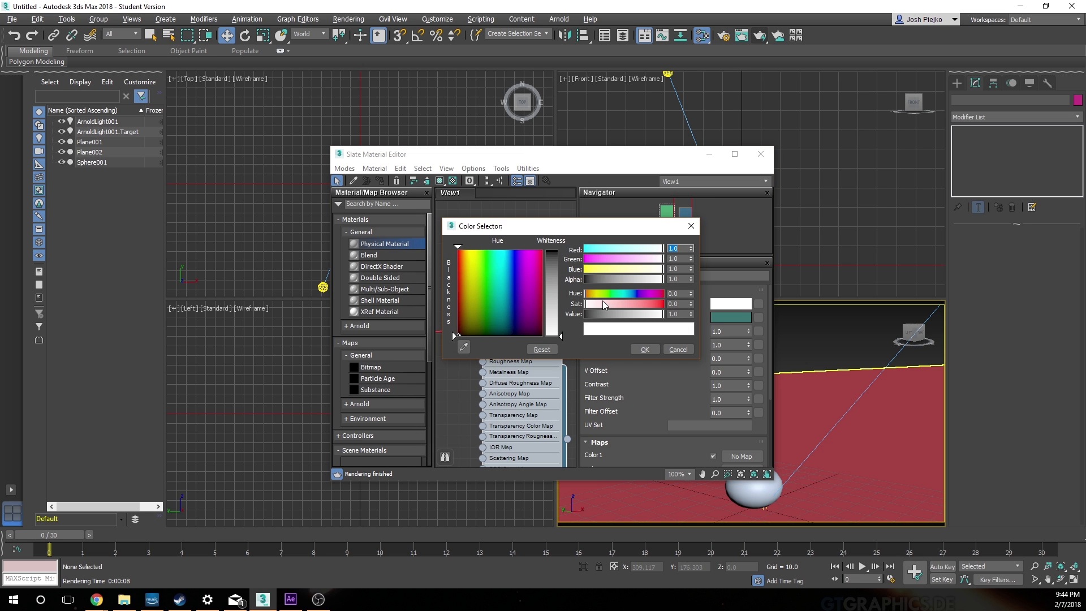
left_click_drag(598, 248, 497, 250)
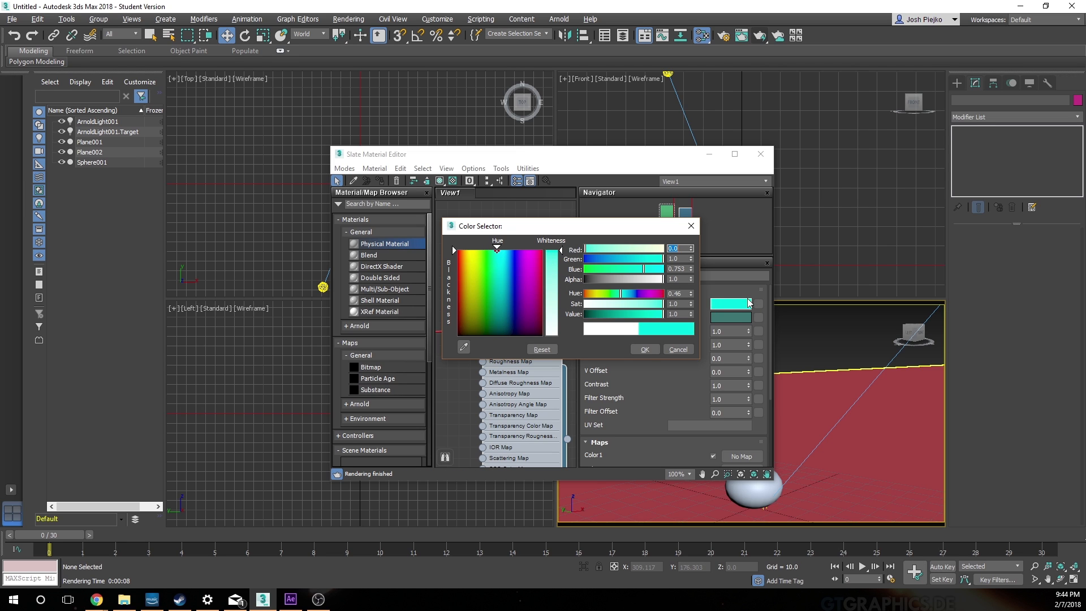
left_click(647, 349)
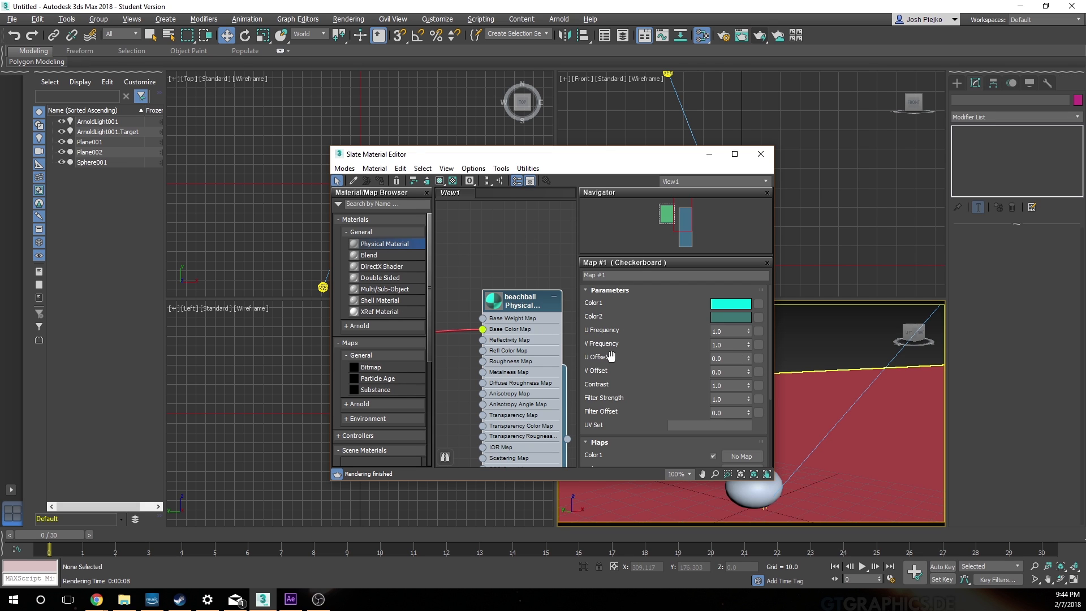
Step: Set the checkerboard's U Frequency to 3.0 and V Frequency to 0.0 to form stripes
left_click_drag(747, 332, 746, 412)
left_click_drag(742, 333, 600, 326)
type("0")
key("Return")
left_click_drag(747, 345, 750, 269)
key("Return")
type("0")
key("shift+Tab")
type("3")
key("Return")
Step: Assign the beachball material to the sphere and close the Slate Material Editor
left_click_drag(598, 158, 425, 109)
left_click(767, 487)
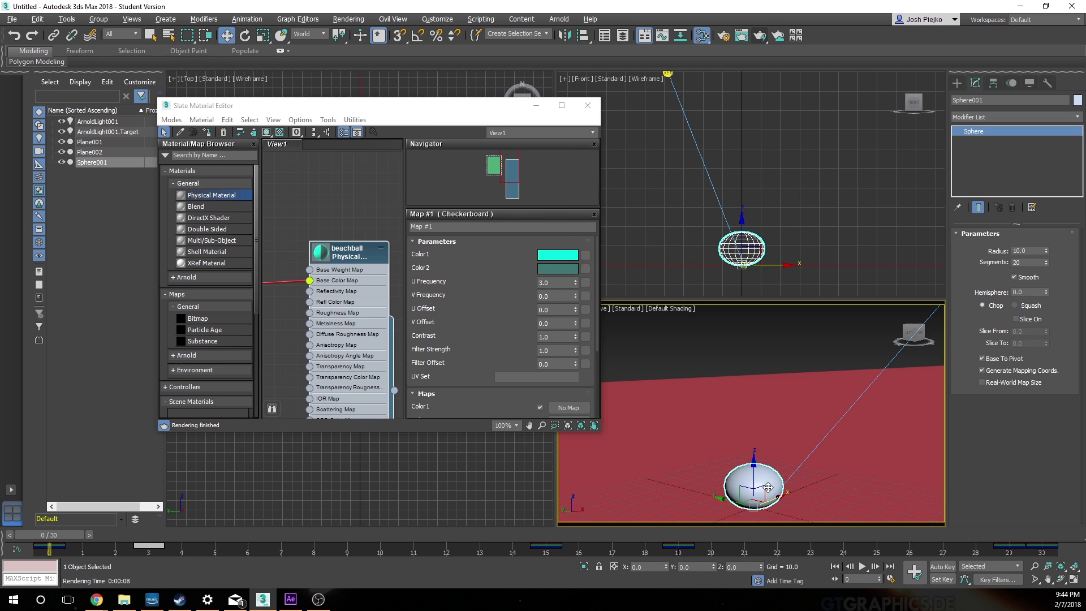
left_click(211, 135)
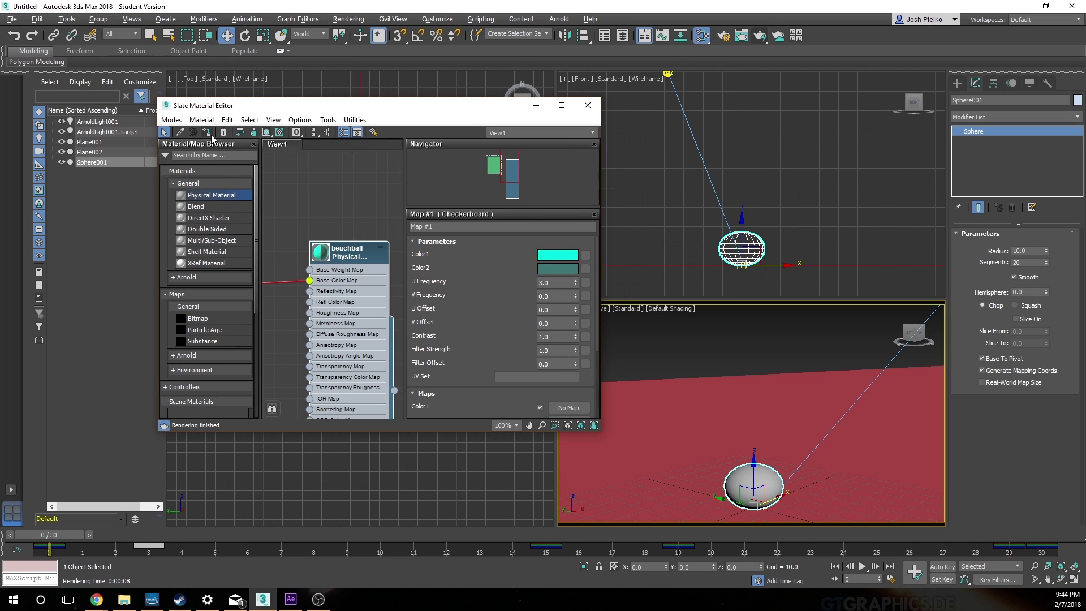
left_click(588, 106)
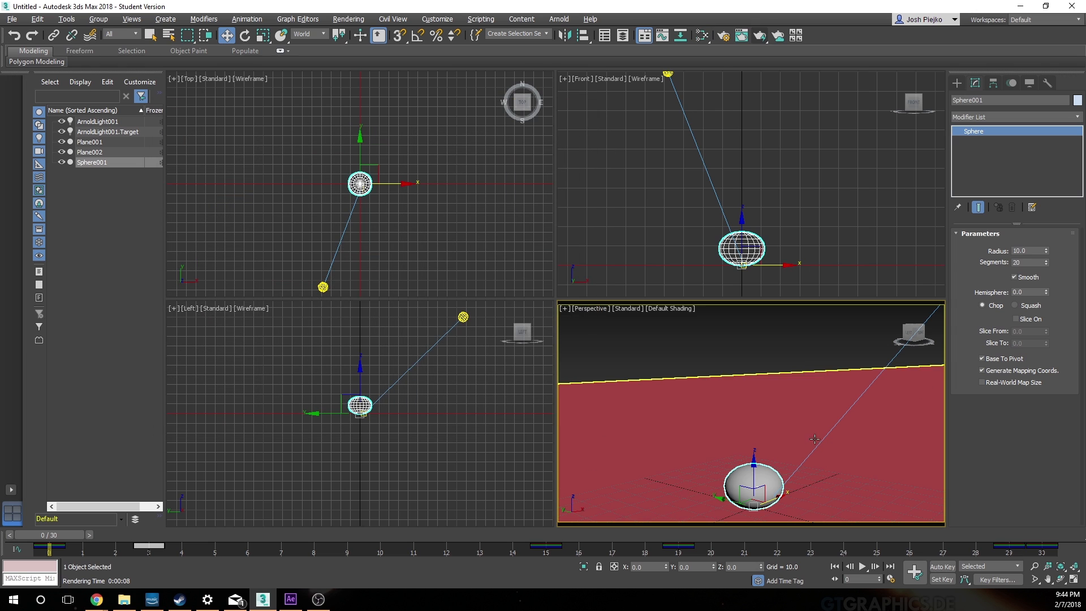
Step: Set the Perspective viewport's material display to Shaded Materials with Maps
left_click(627, 310)
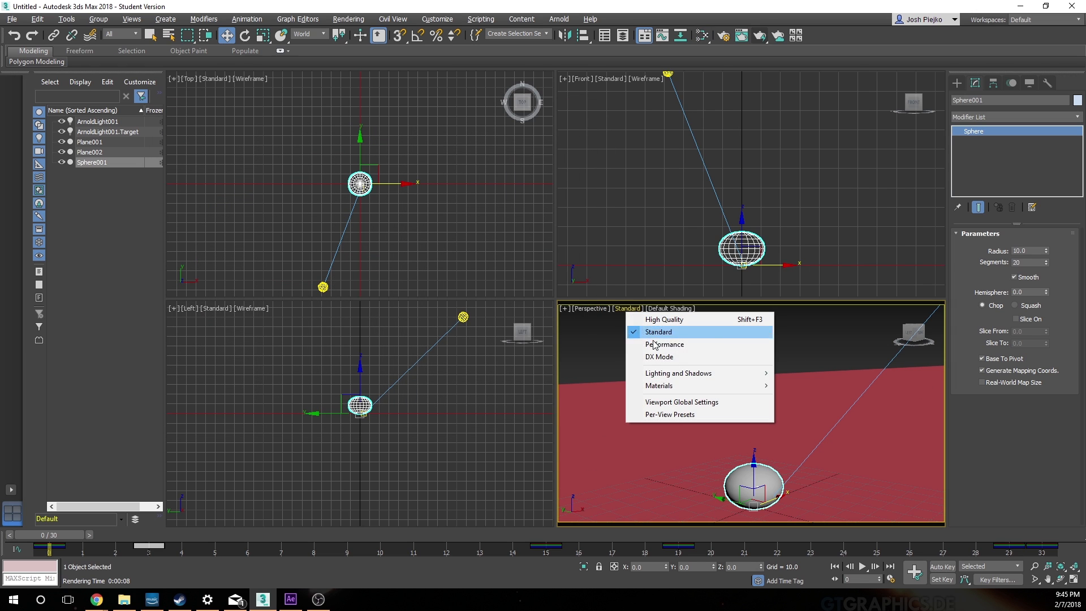
mouse_move(687, 389)
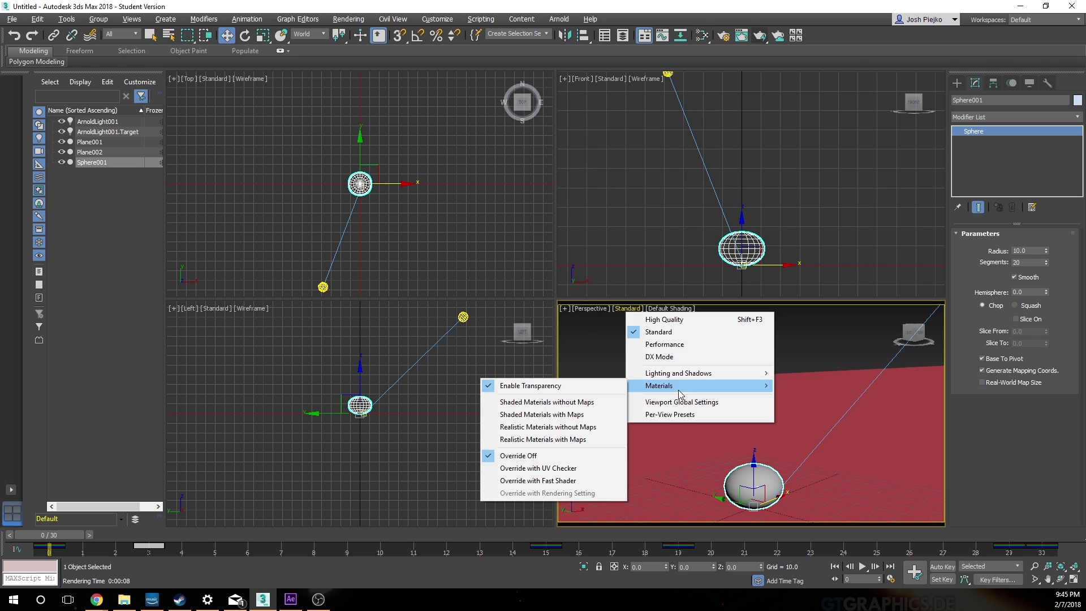
left_click(592, 419)
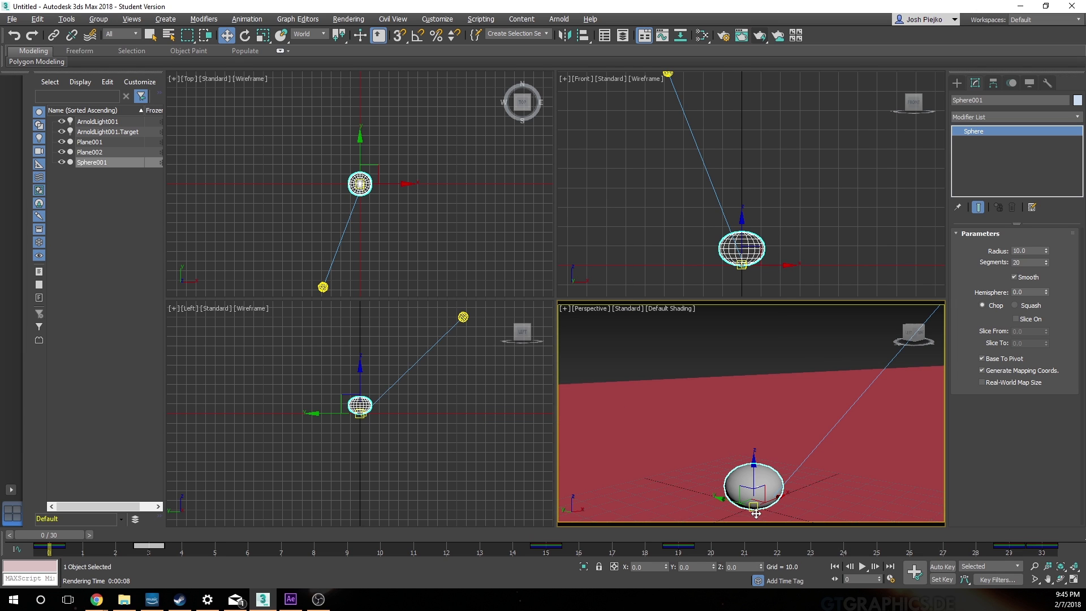
left_click(633, 308)
left_click(673, 309)
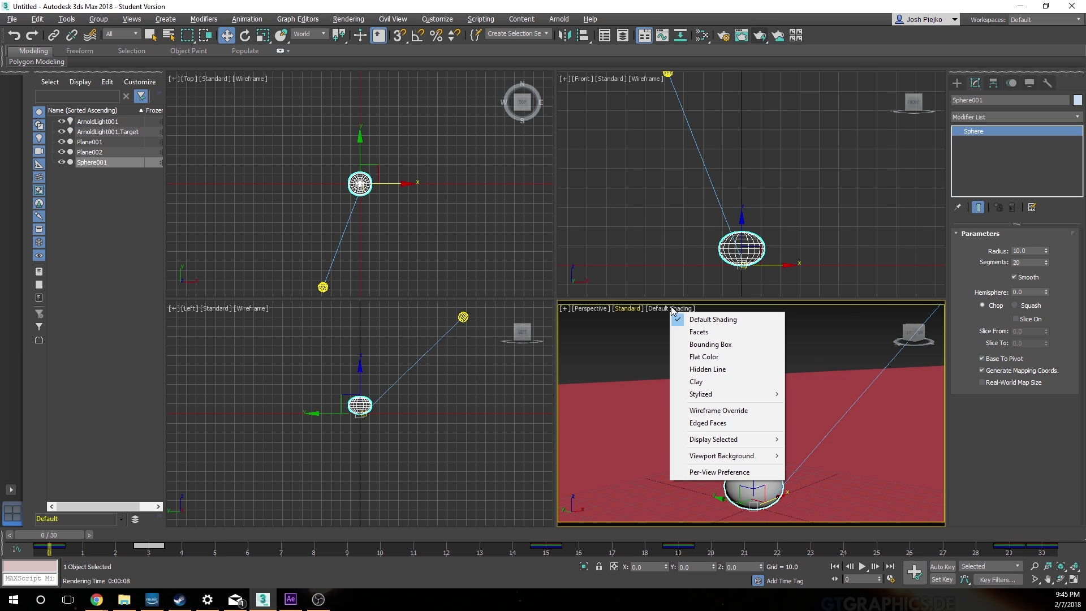
left_click(618, 307)
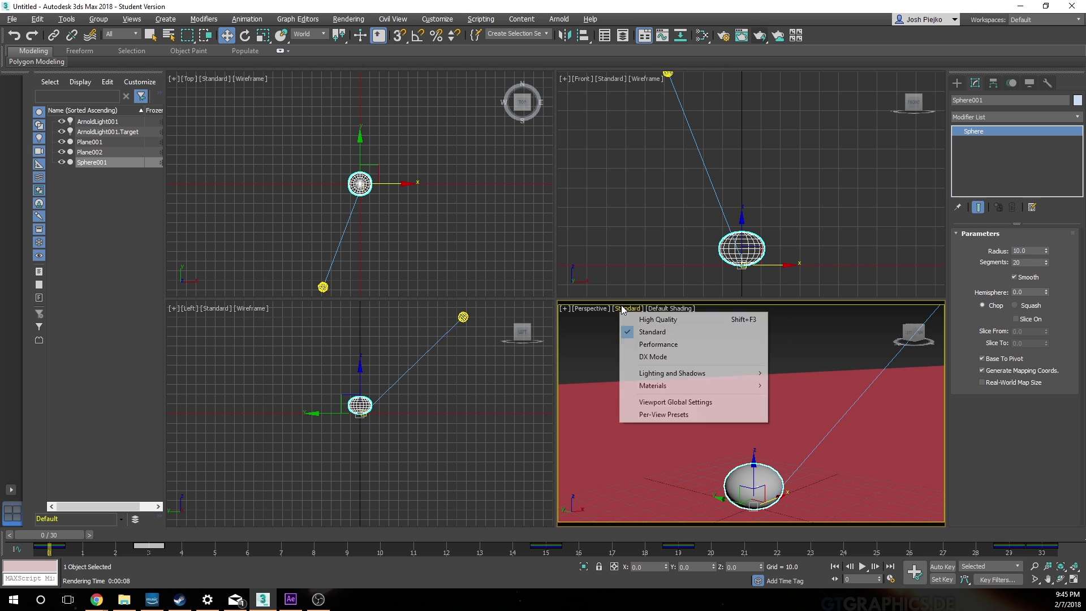
left_click(800, 365)
Step: Render the Perspective view to check the beachball material on the ball, and close the render window
left_click(756, 39)
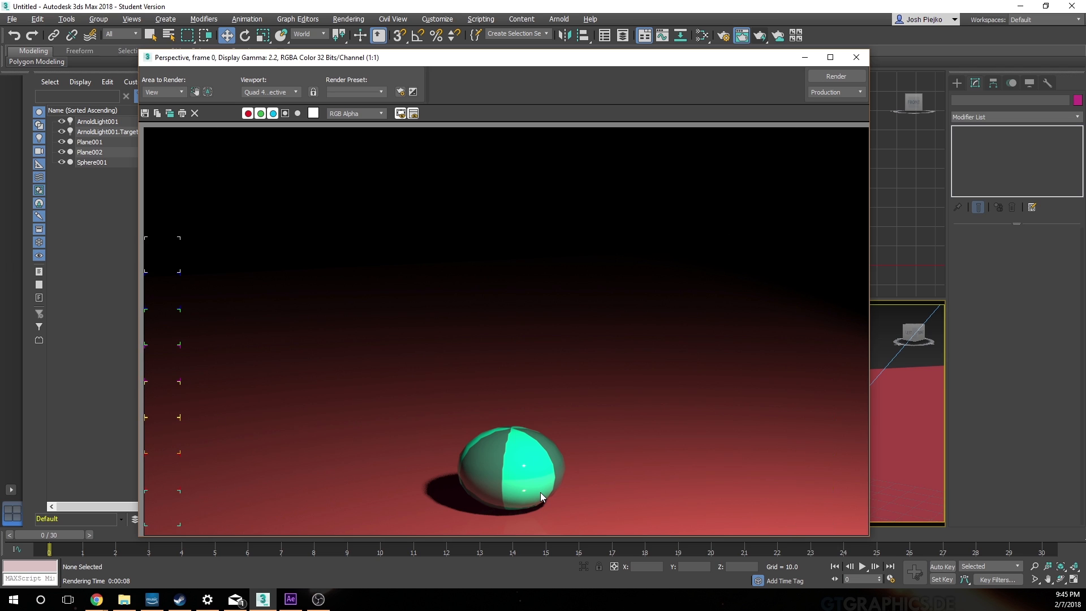
left_click(864, 55)
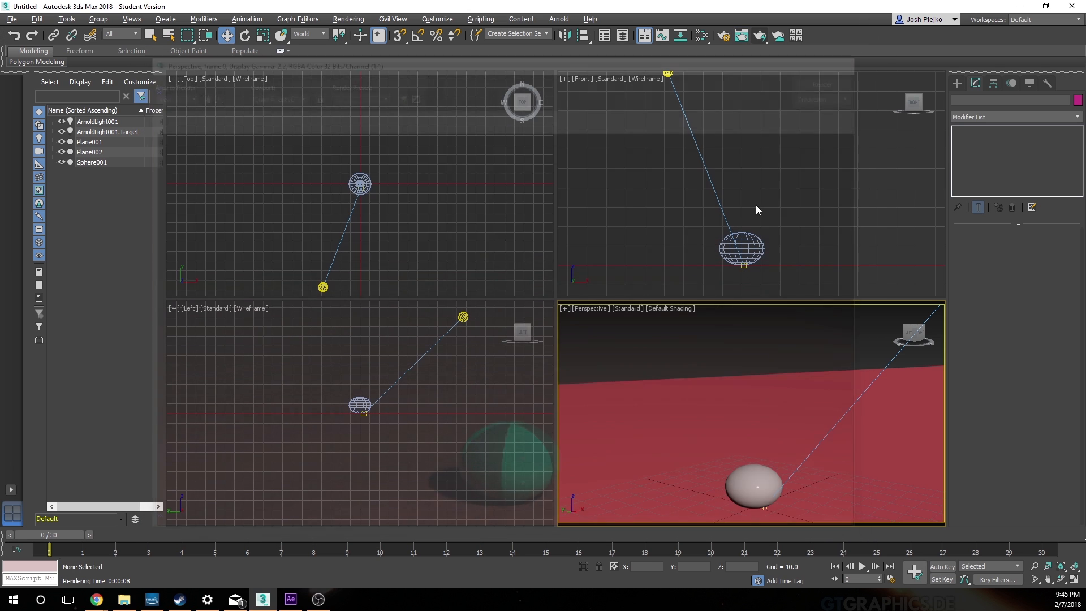
Step: Reopen the Slate Material Editor and apply the Rubber preset to the beachball material
left_click(740, 464)
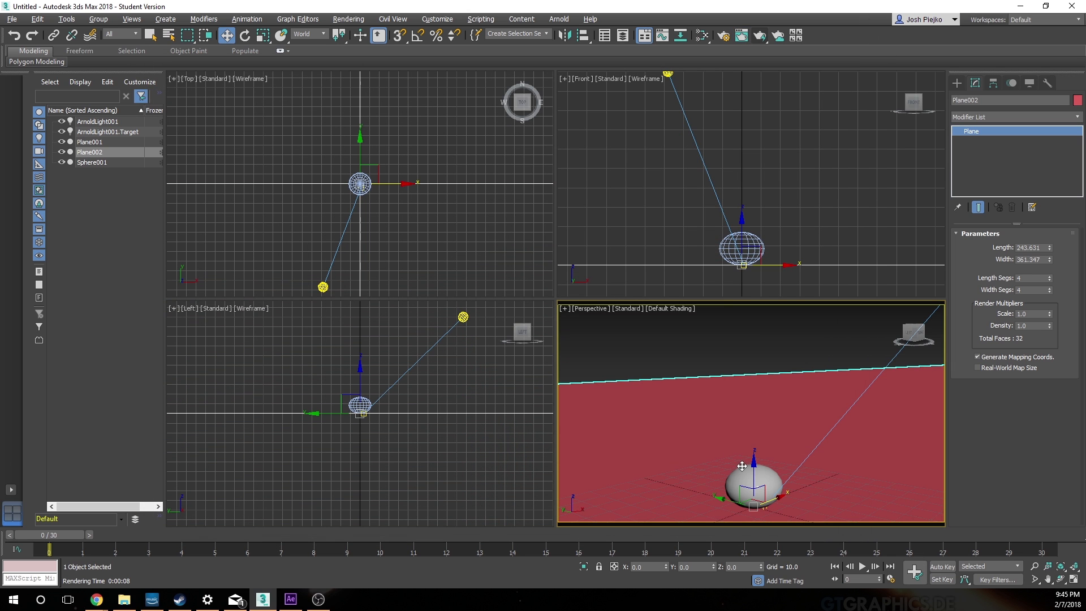
left_click(703, 37)
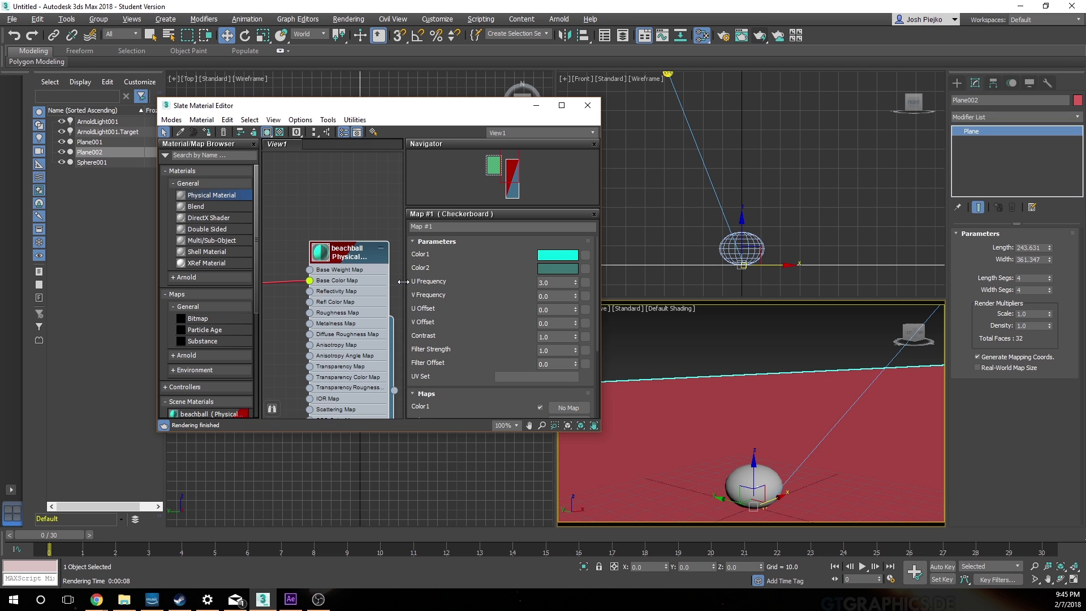
double_click(350, 251)
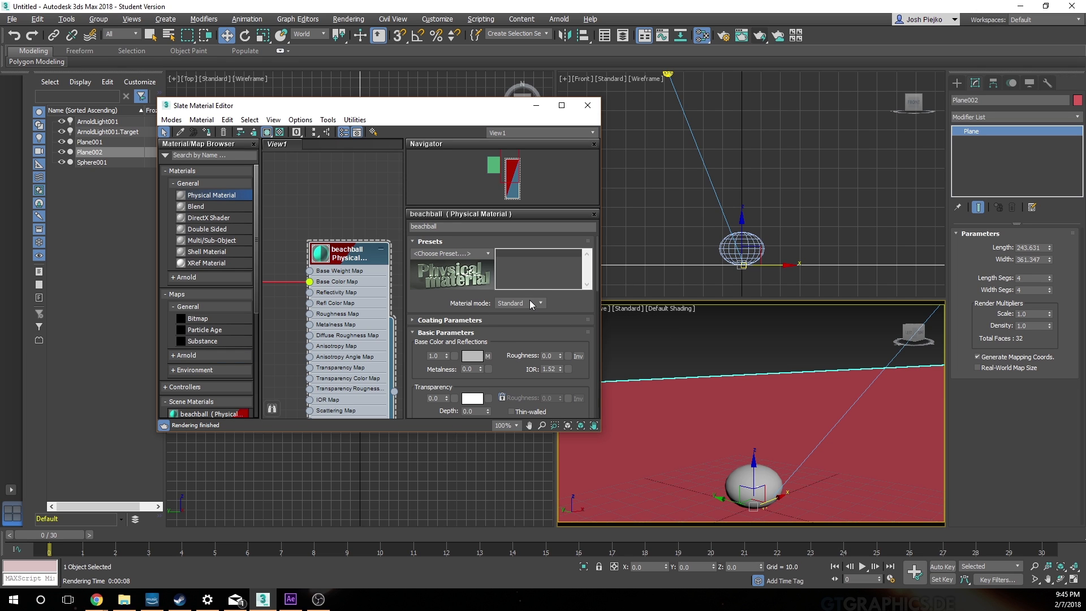
left_click(427, 321)
left_click(425, 320)
left_click(488, 254)
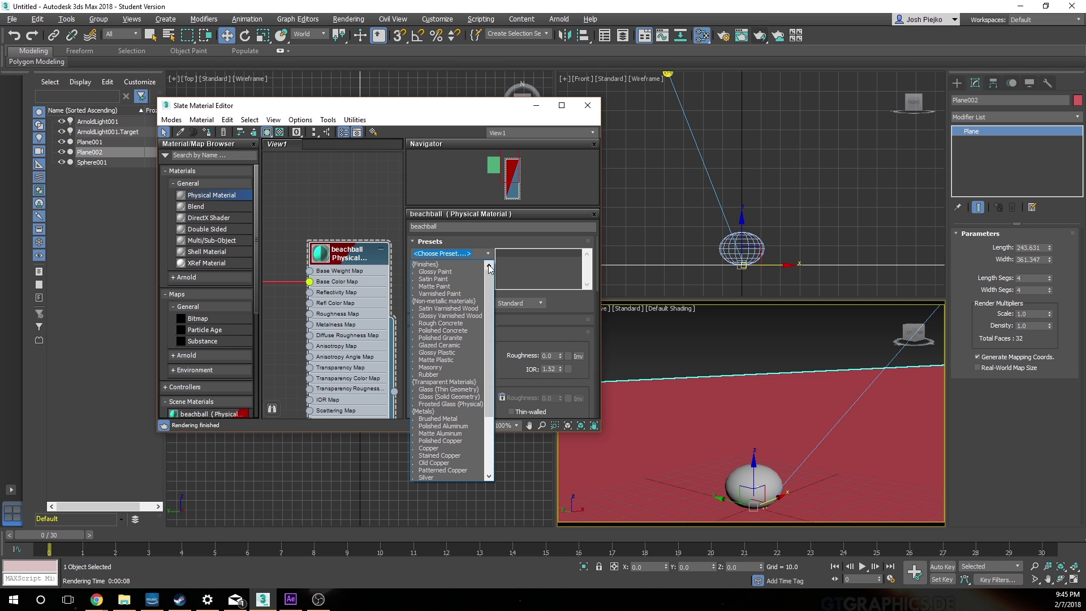
left_click(426, 375)
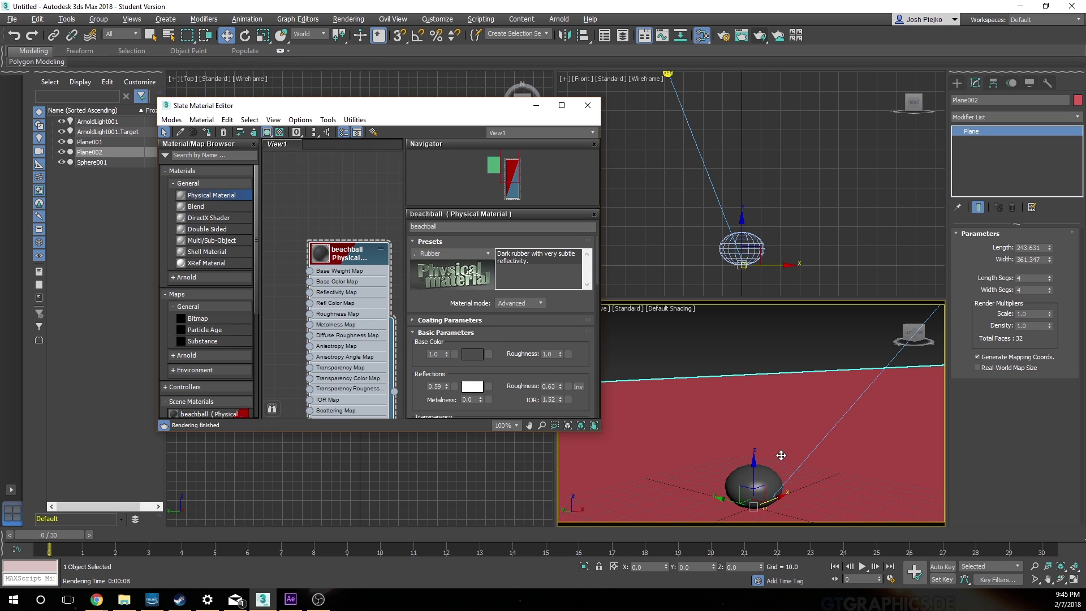
Step: Enlarge the Slate Material Editor and display the parameters of the disconnected Checkerboard map
left_click_drag(433, 434, 434, 490)
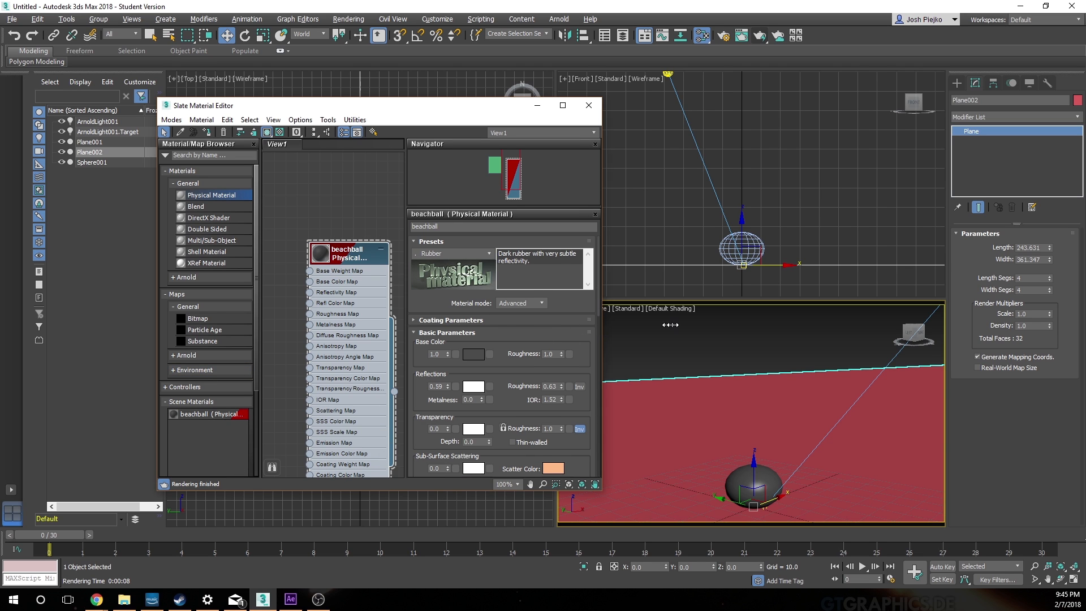
left_click_drag(600, 337, 674, 338)
scroll(404, 266, "down", 5)
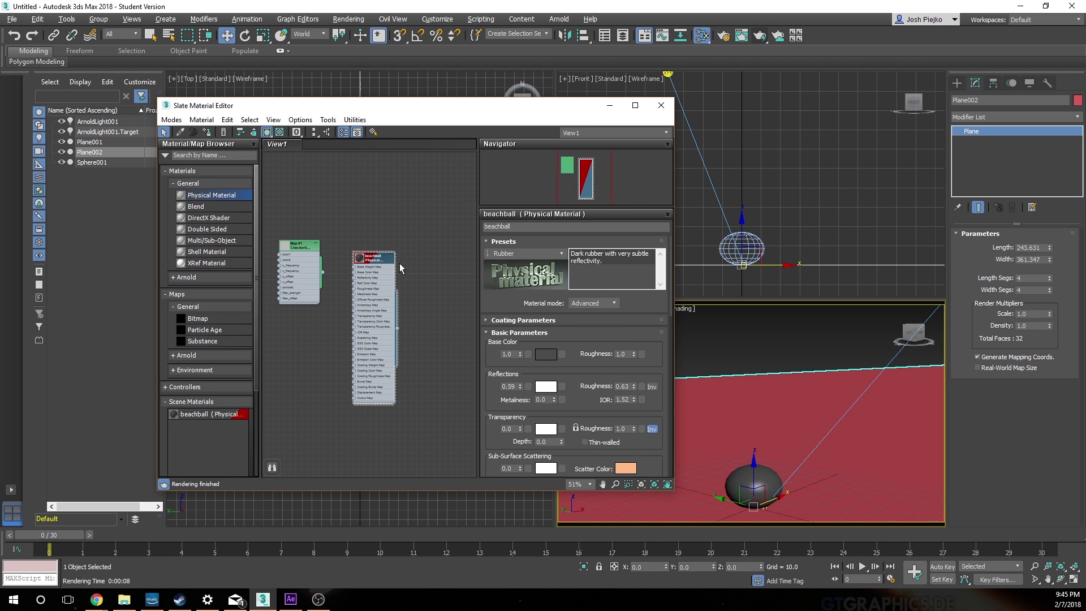
left_click(293, 248)
double_click(297, 248)
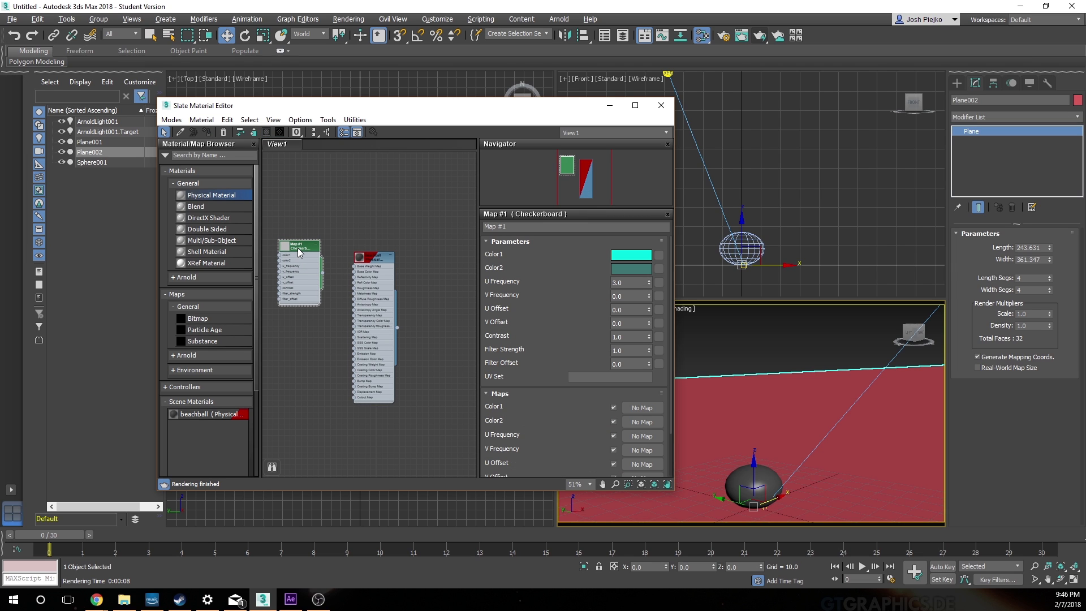
Step: Position the Checkerboard map node beside the beachball material and connect its output to the material's Base Color Map
left_click_drag(297, 247, 417, 260)
left_click(465, 320)
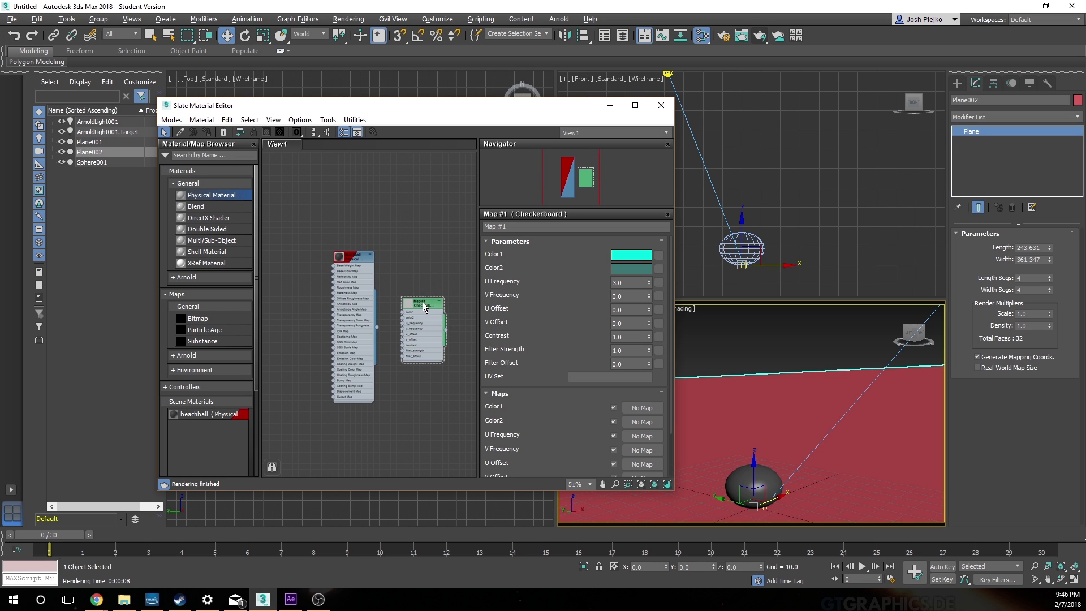
left_click_drag(423, 303, 291, 243)
scroll(321, 264, "up", 4)
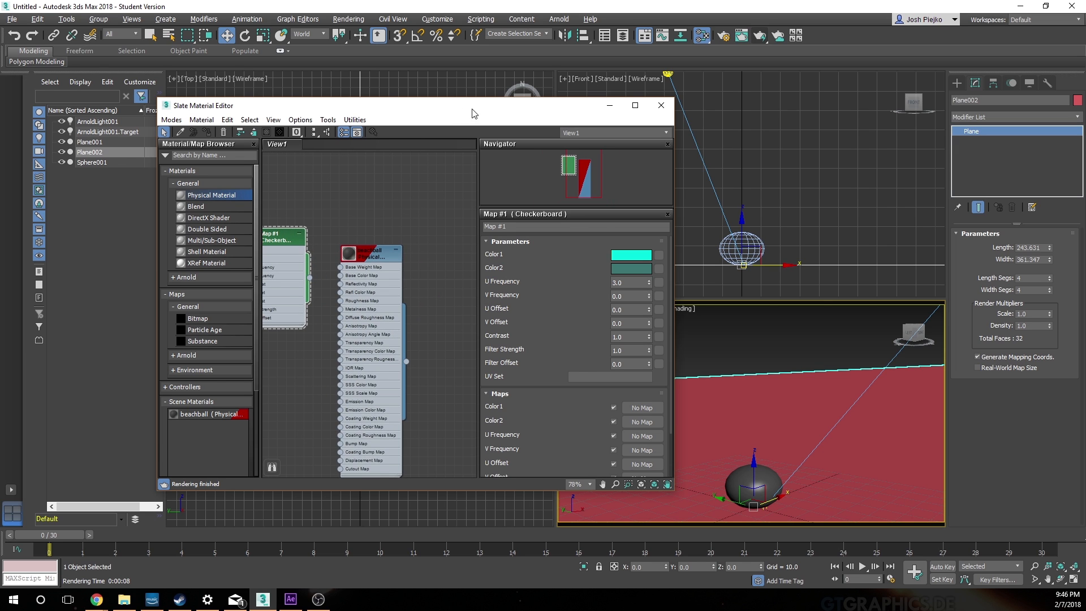
left_click_drag(474, 113, 653, 122)
scroll(477, 348, "up", 2)
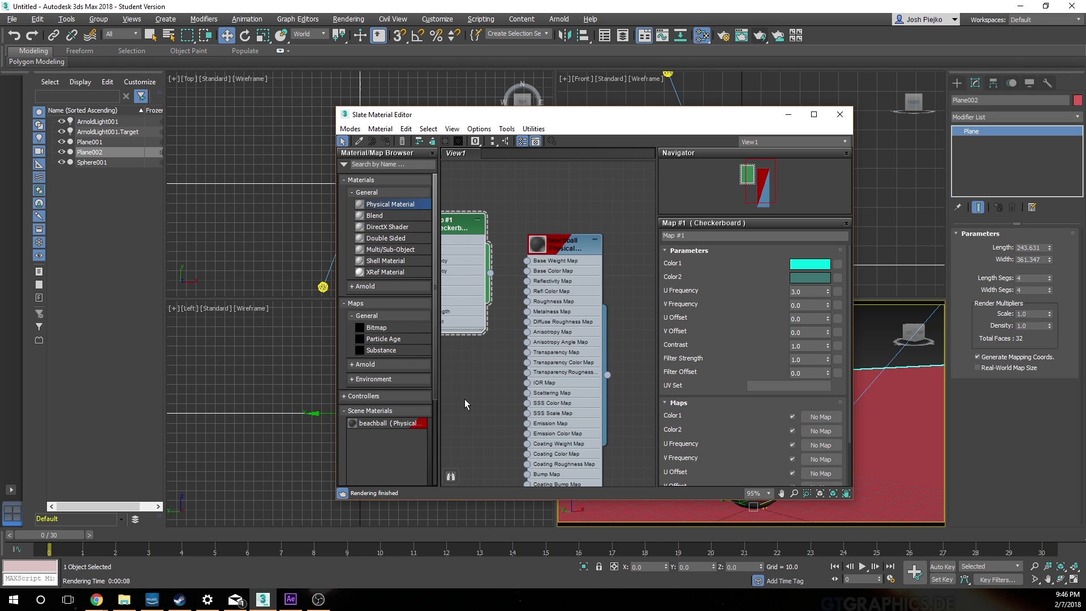
middle_click_drag(465, 400, 505, 423)
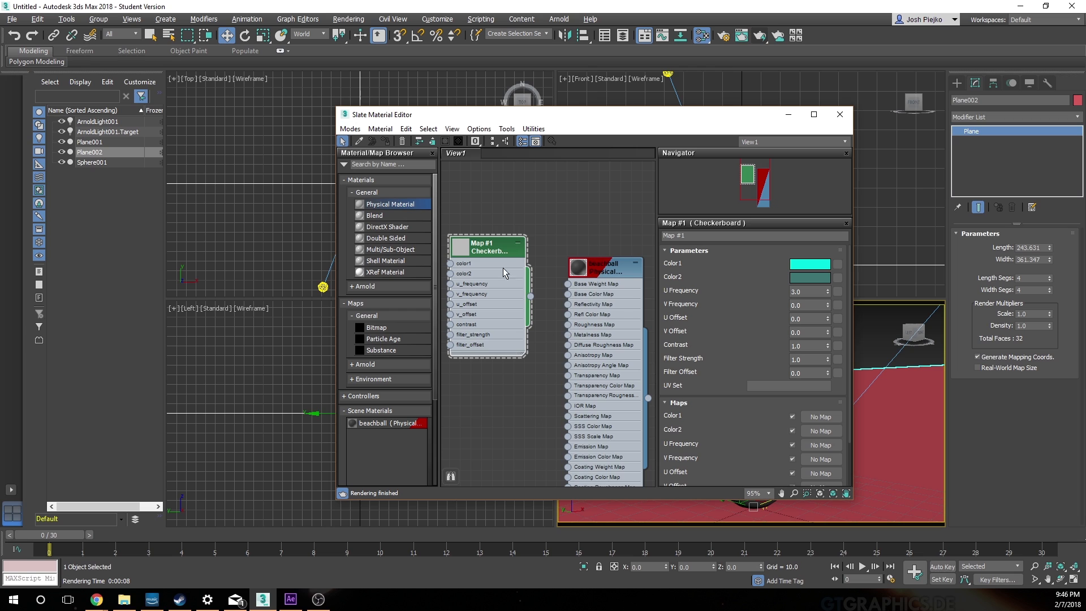
left_click_drag(531, 296, 571, 298)
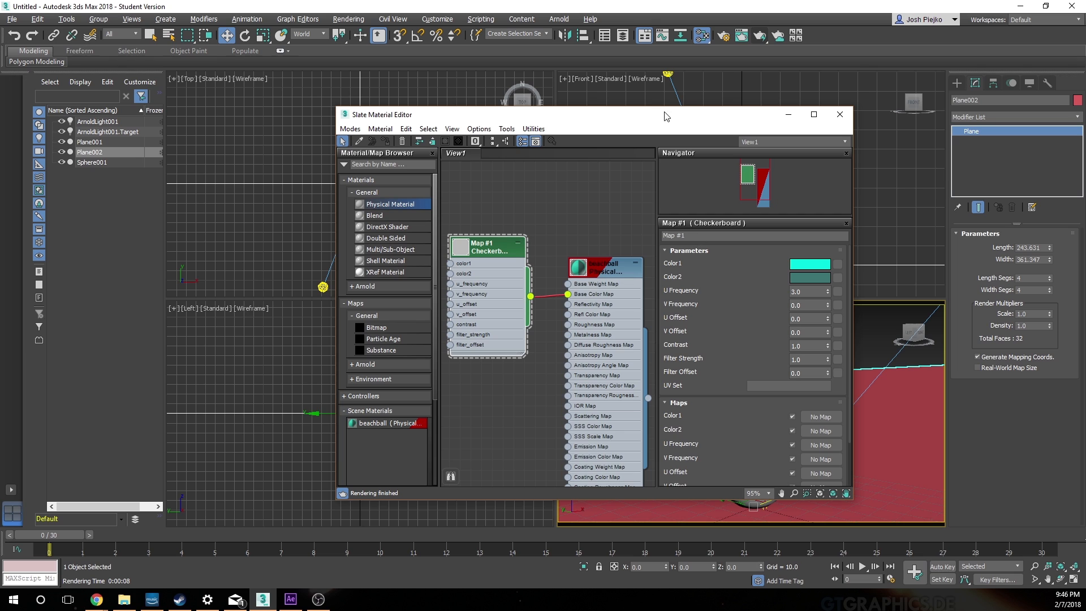
Step: Close the Slate Material Editor, render the Perspective view to check the checkered rubber ball, and close the render window
left_click_drag(669, 113, 562, 121)
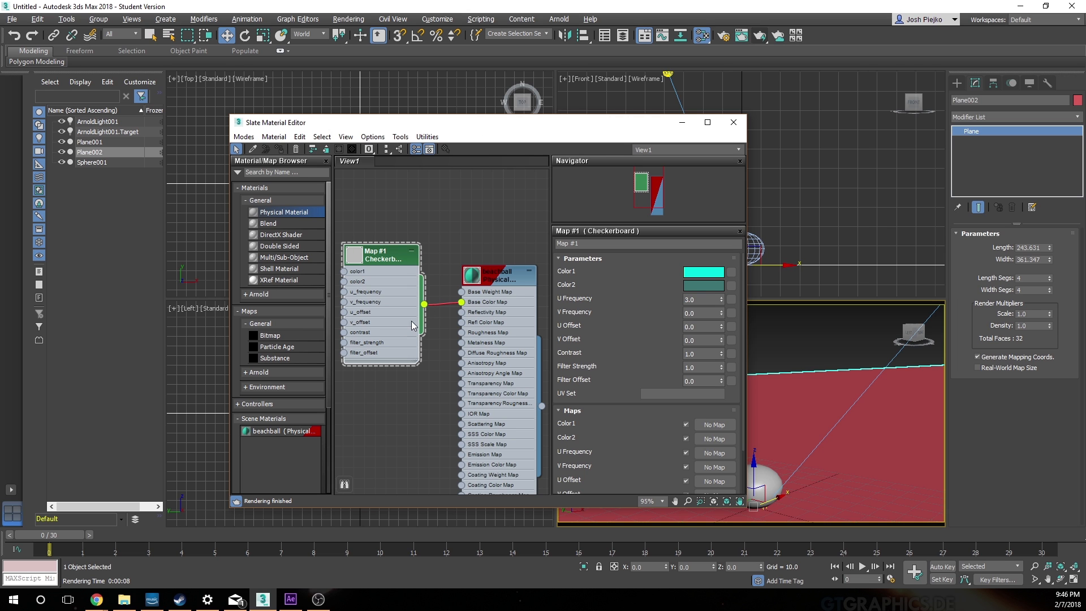
left_click(729, 135)
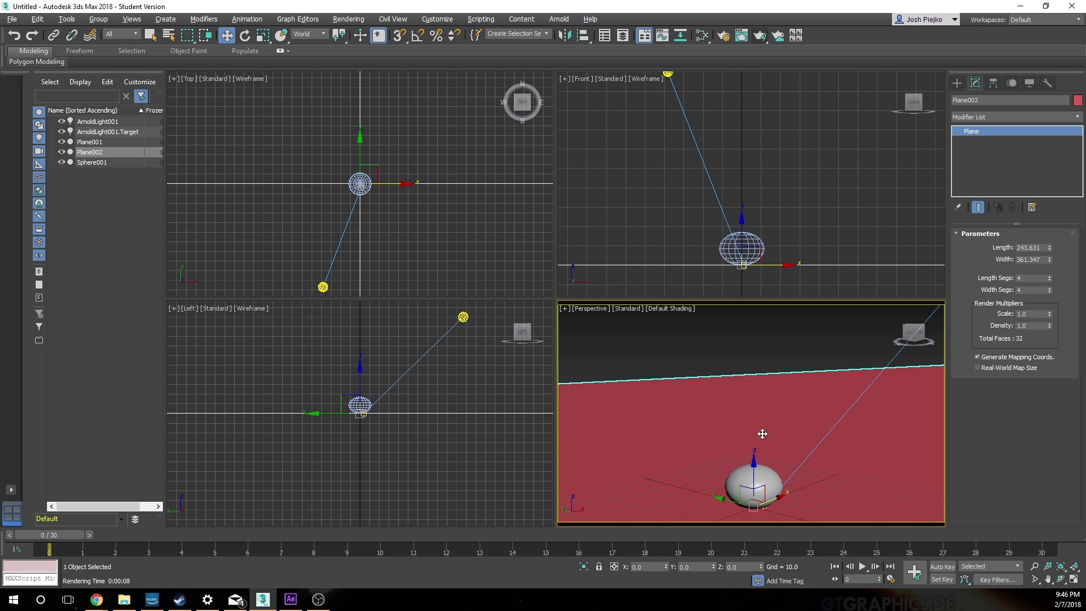
key("shift+q")
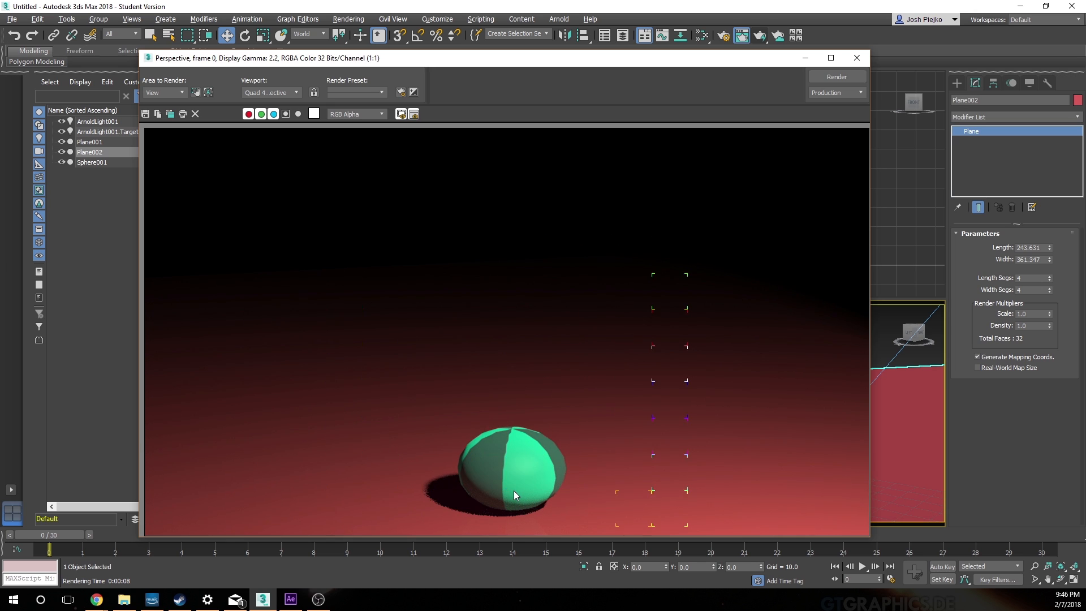
left_click(856, 58)
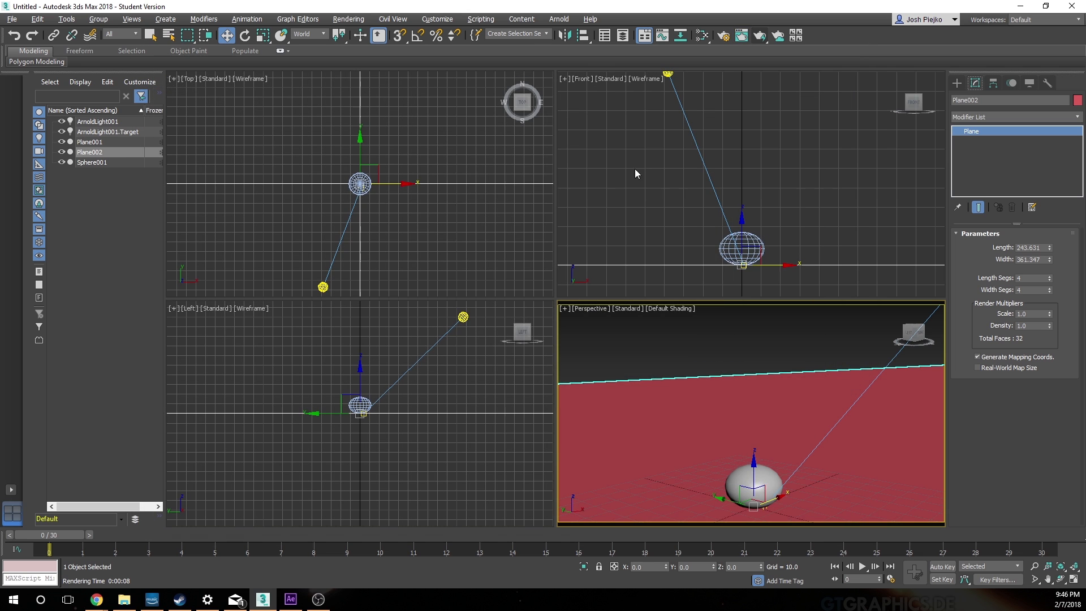
Step: Reopen the Slate Material Editor, apply the Glossy Plastic preset to the beachball material and reconnect the Checkerboard map to Base Color Map
left_click(702, 36)
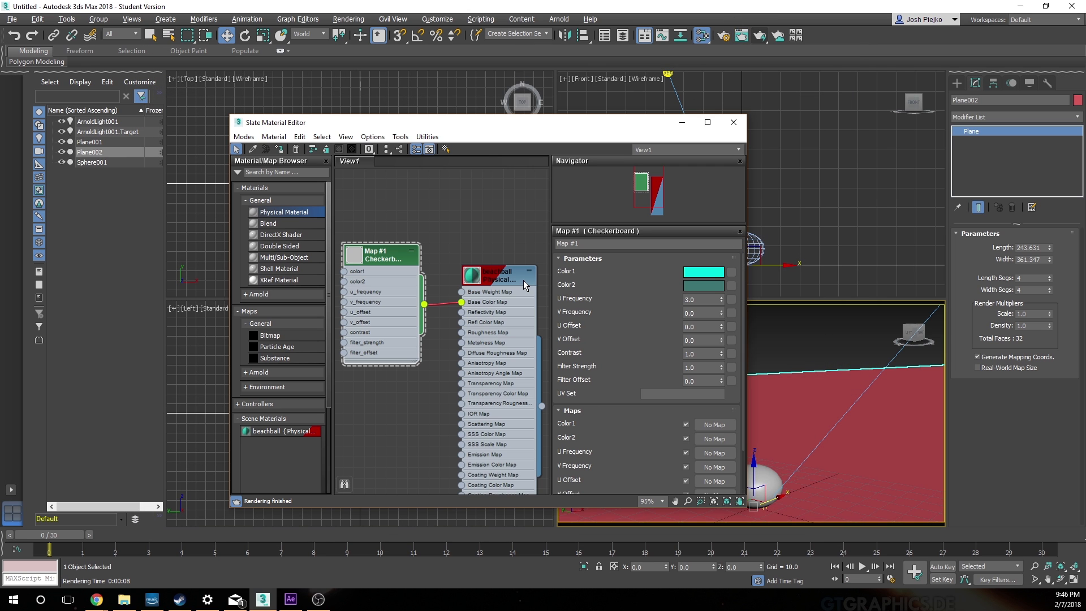
double_click(491, 278)
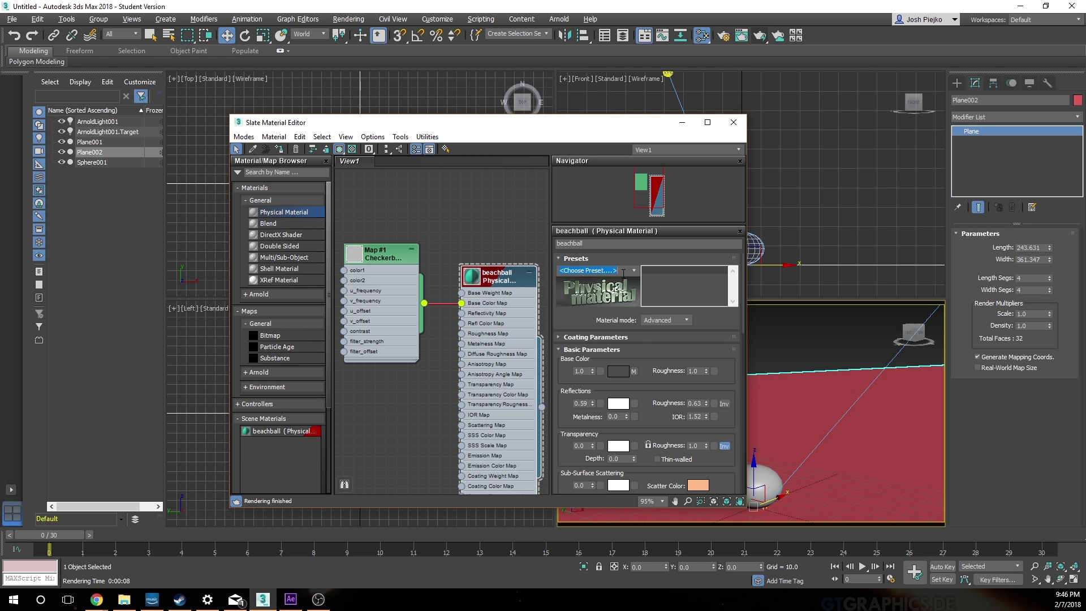
left_click(600, 270)
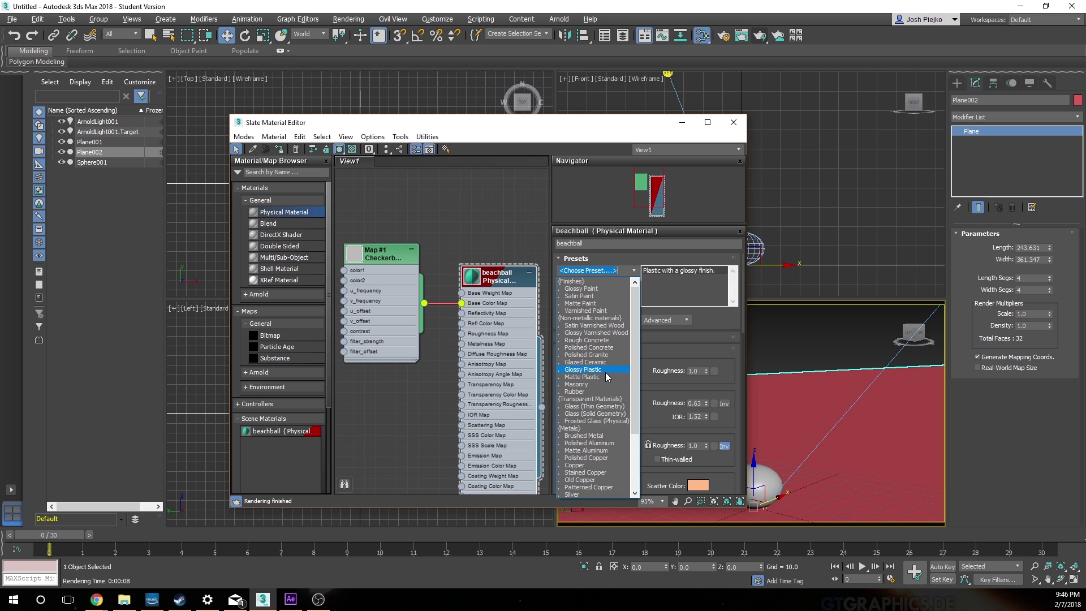
left_click(603, 370)
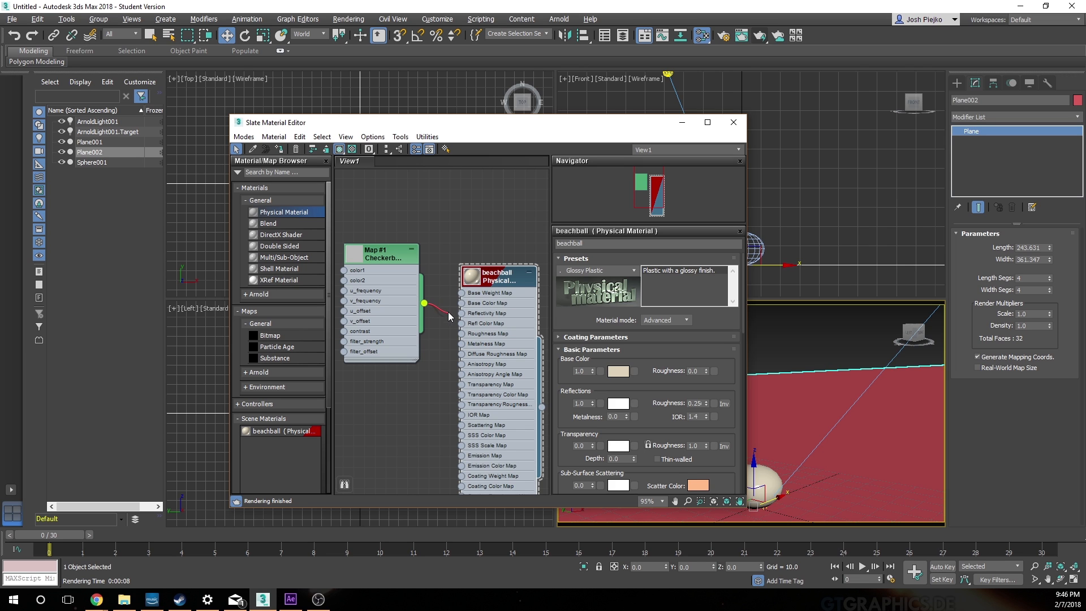
left_click_drag(460, 306, 462, 303)
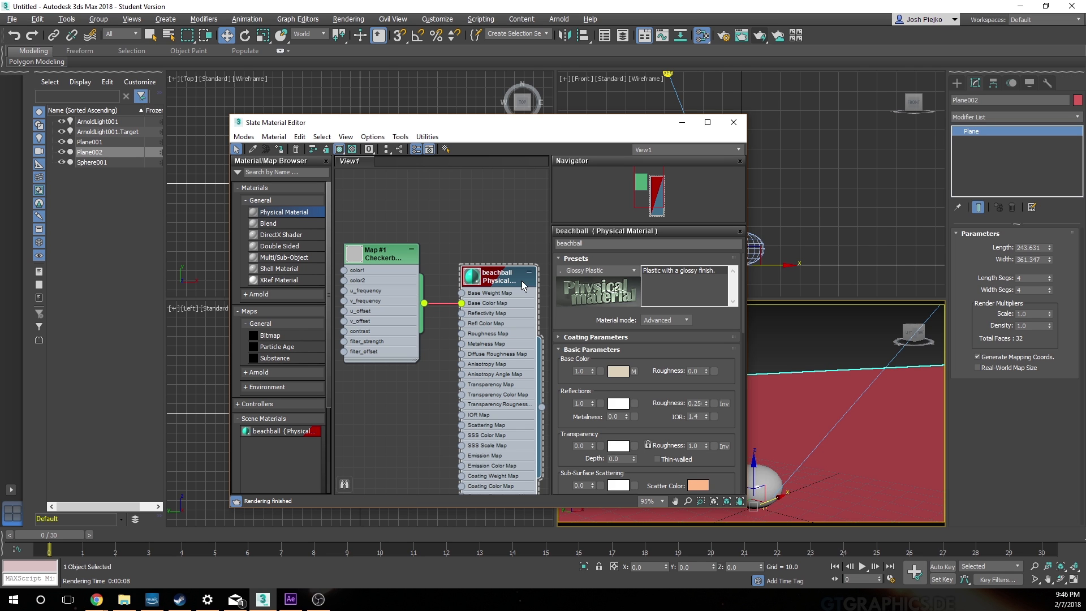
Step: Close the material editor, render the Perspective view to examine the glossy plastic finish, and close the render window
left_click(731, 121)
left_click(741, 35)
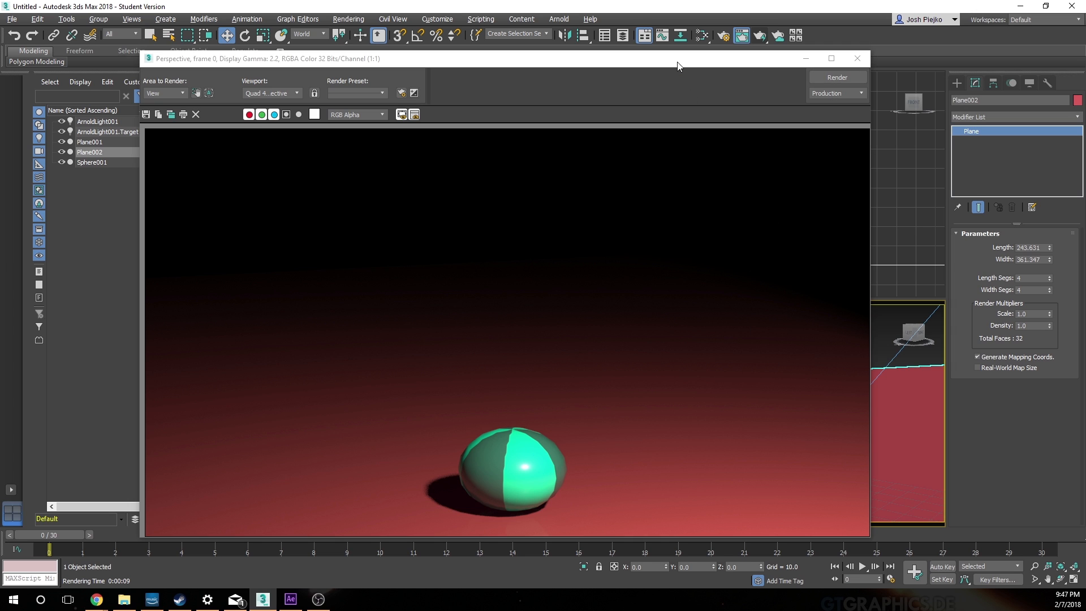
left_click_drag(679, 63, 561, 88)
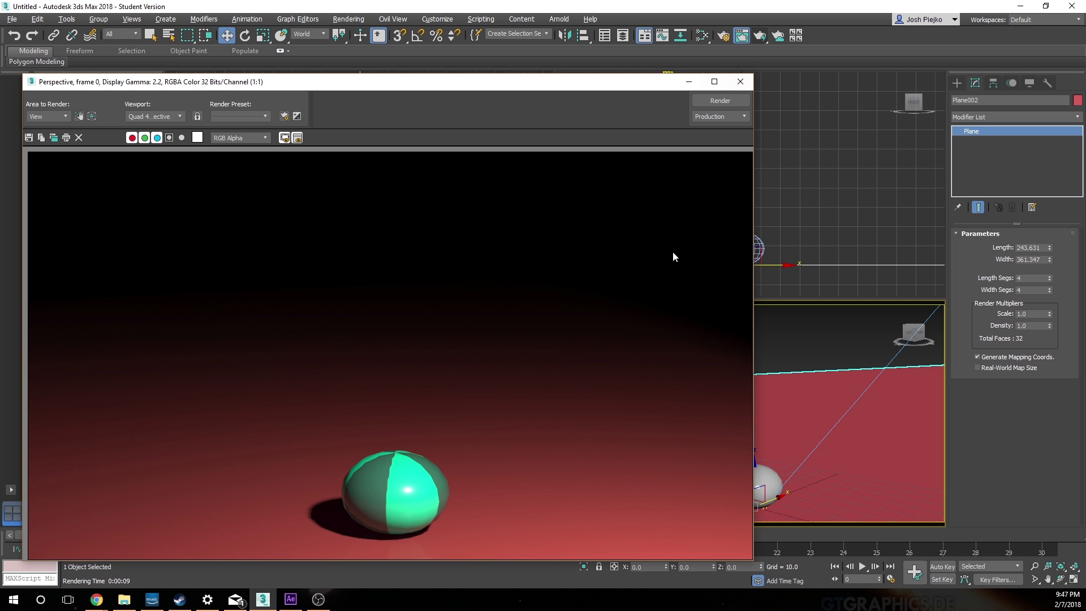
left_click(740, 81)
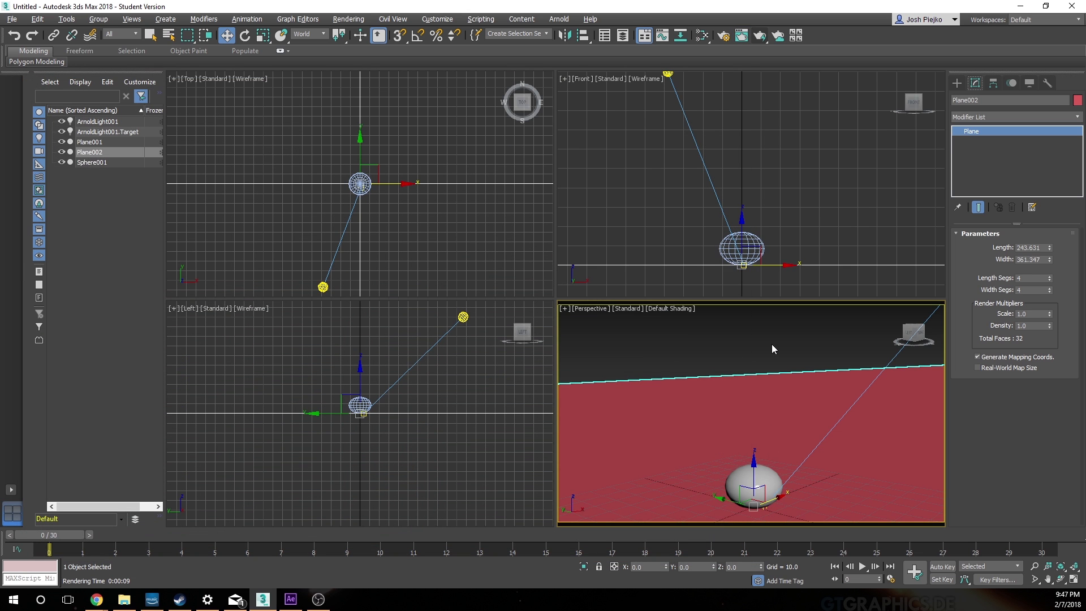
Step: Select the ball in the Perspective viewport and set its sphere segments to 30
left_click(752, 487)
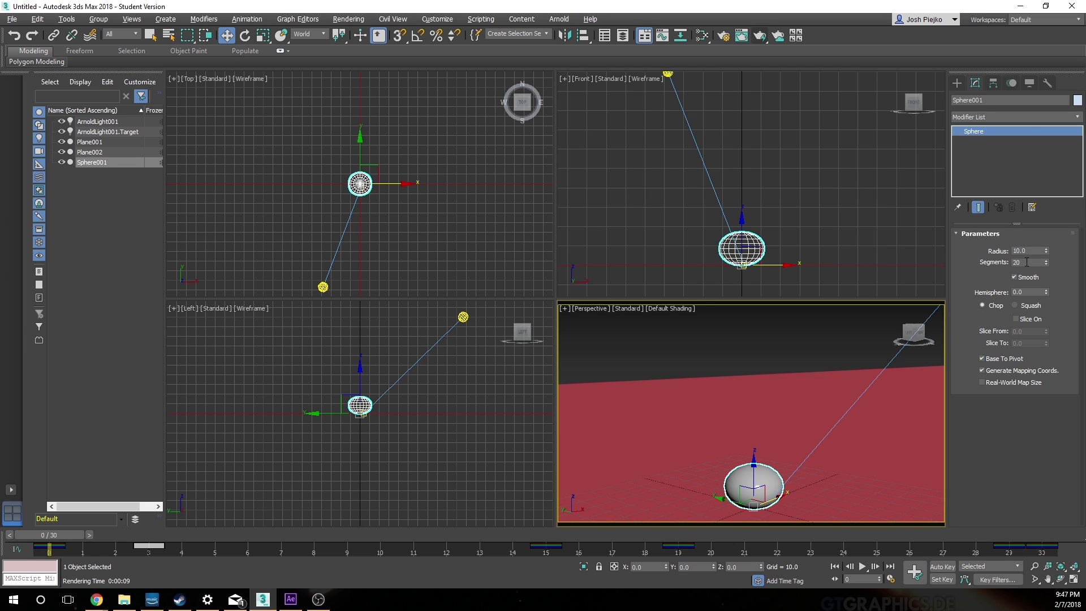
left_click_drag(1025, 262, 982, 271)
type("30")
key("Return")
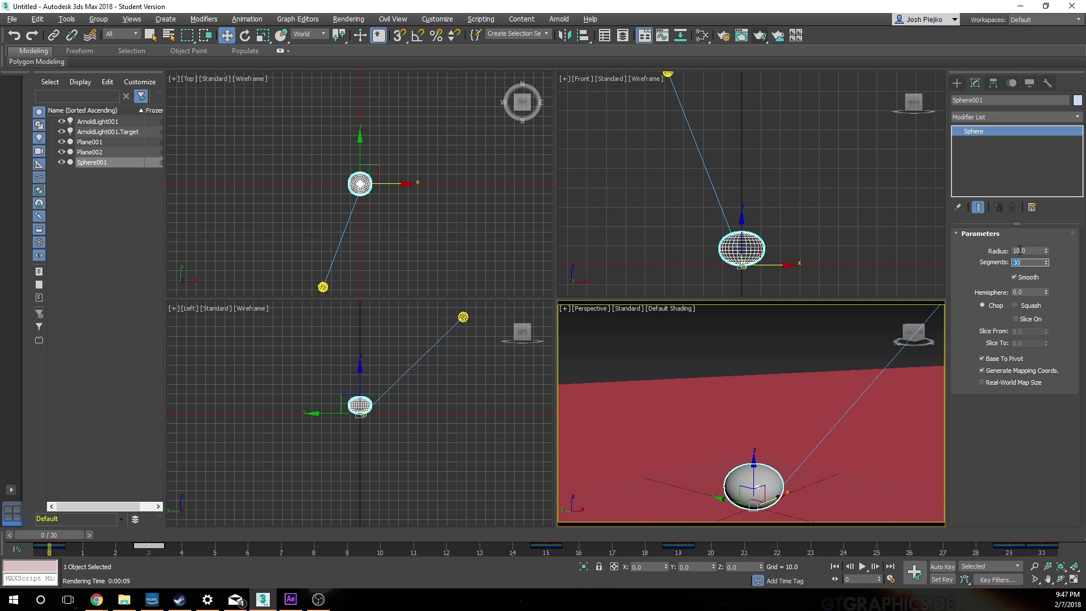
Step: Render the Perspective view to check the smoothness of the ball with more segments, and close the render window
left_click(761, 37)
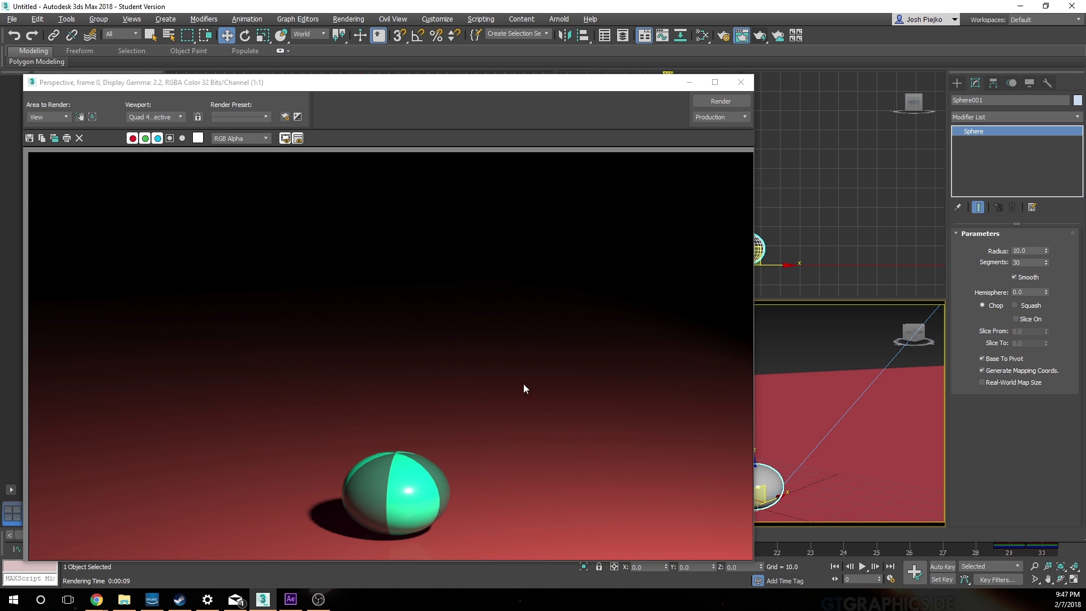
left_click_drag(480, 82, 571, 53)
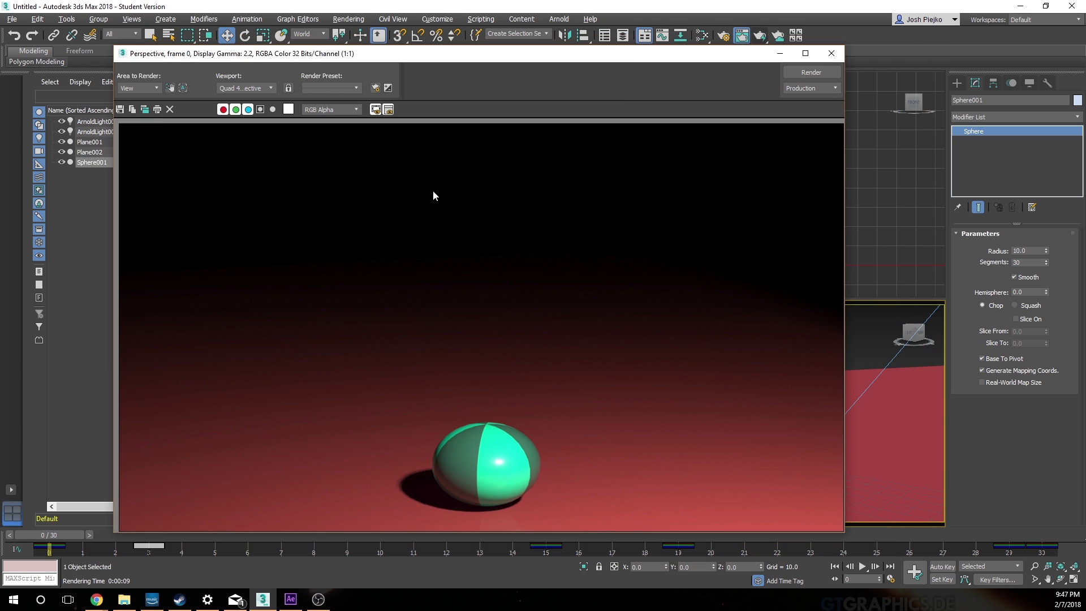
left_click(833, 55)
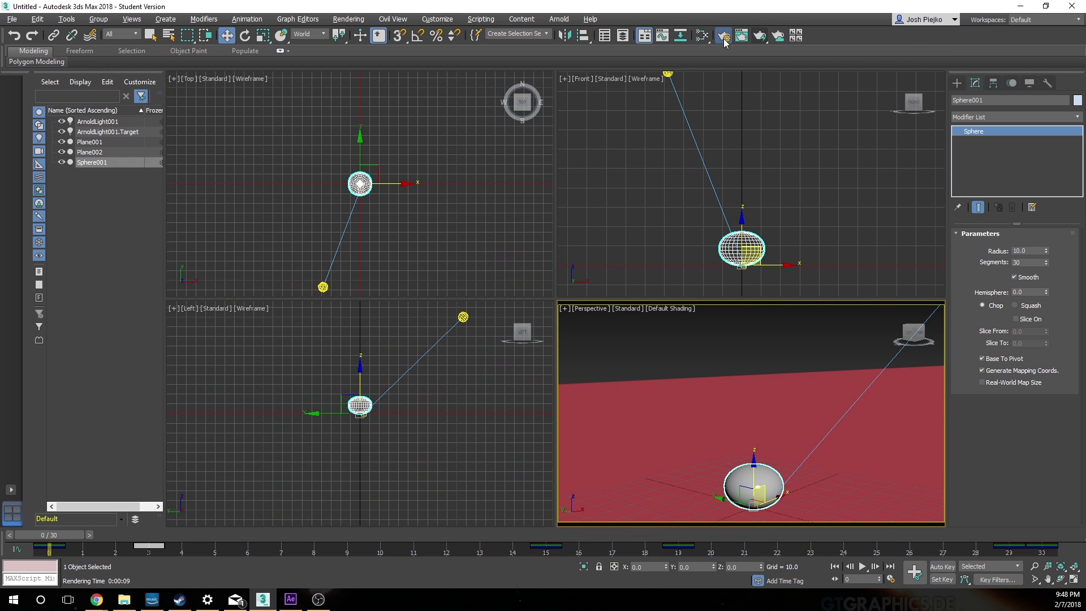
Step: Open Render Setup and set the time output to a frame range from 0 to 29
key("F10")
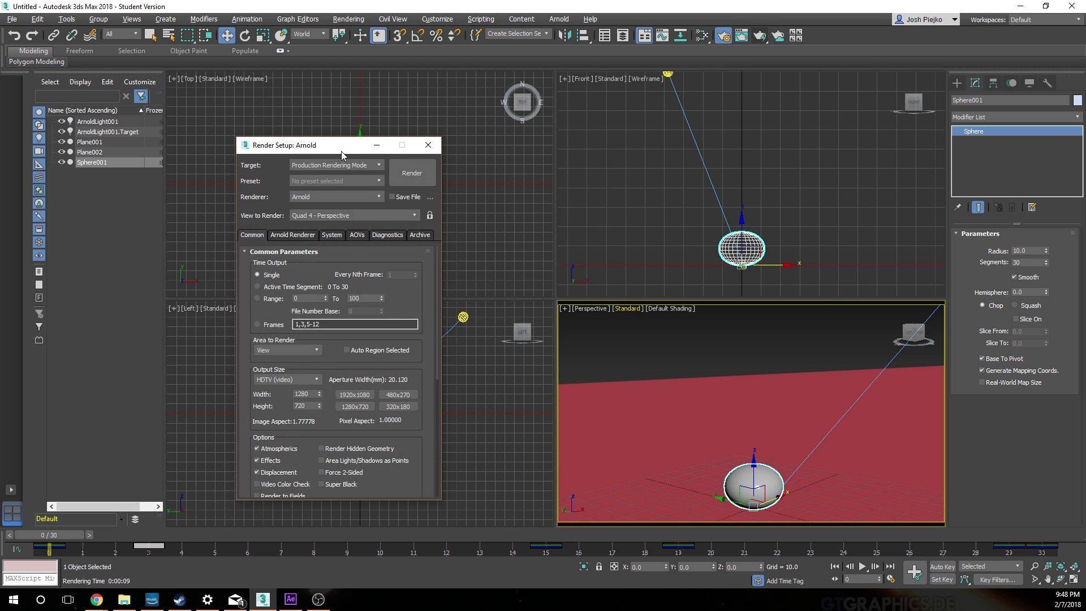
left_click_drag(340, 151, 632, 141)
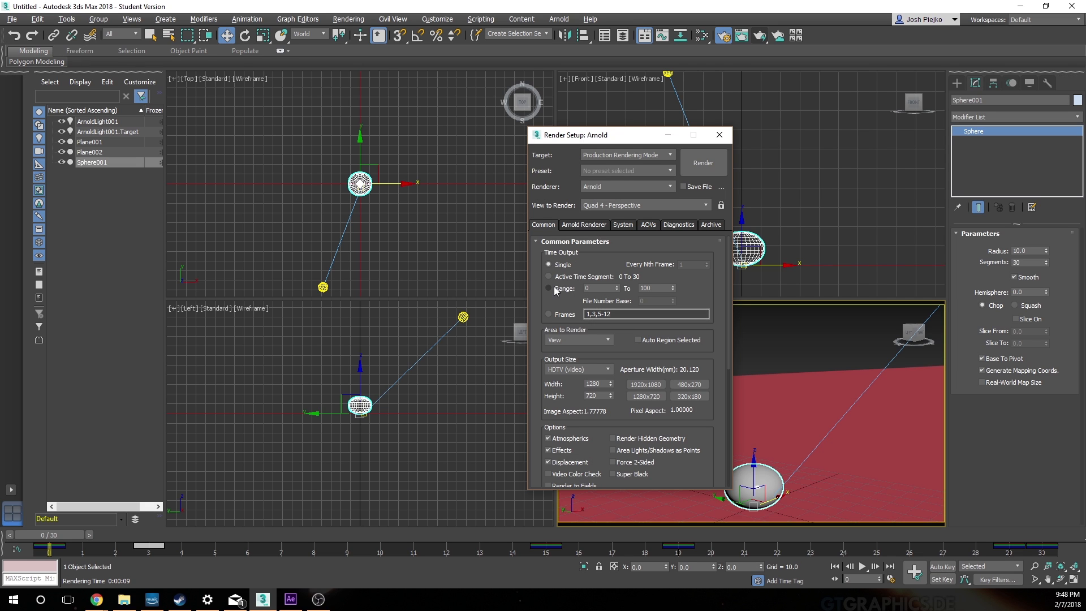
left_click(552, 290)
left_click(653, 288)
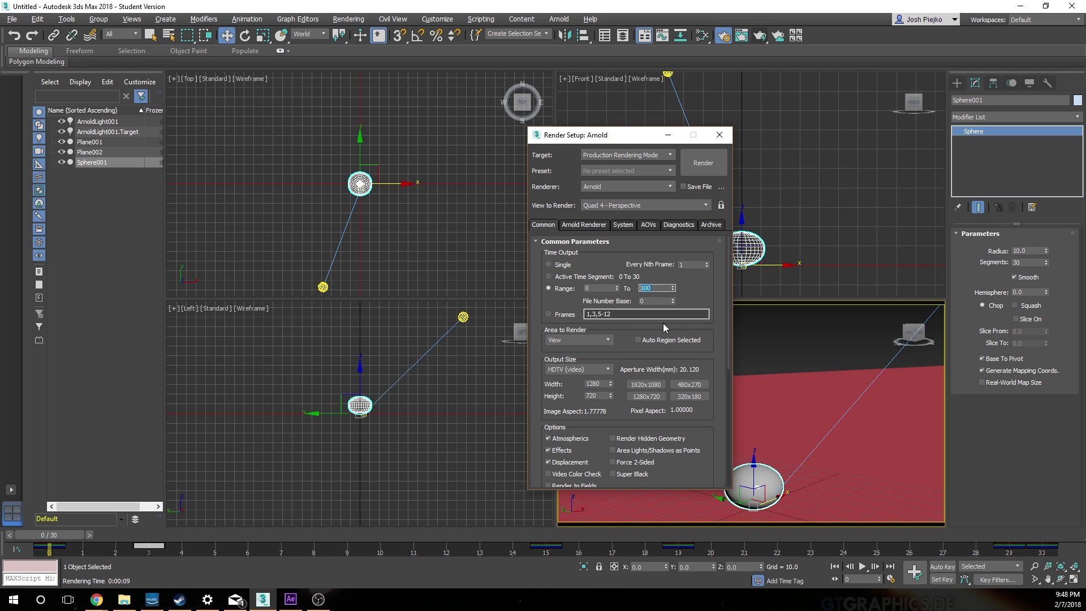
type("29")
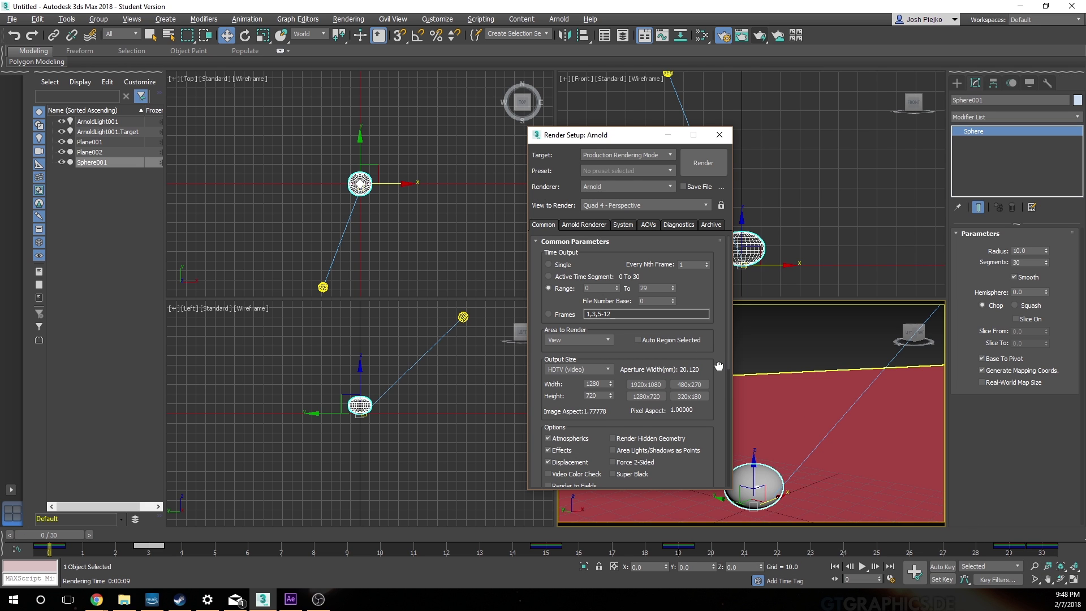
Step: Open the render output file selection and browse to the MVCC folder on the Elements (E:) drive
left_click_drag(717, 362, 708, 282)
scroll(701, 395, "down", 5)
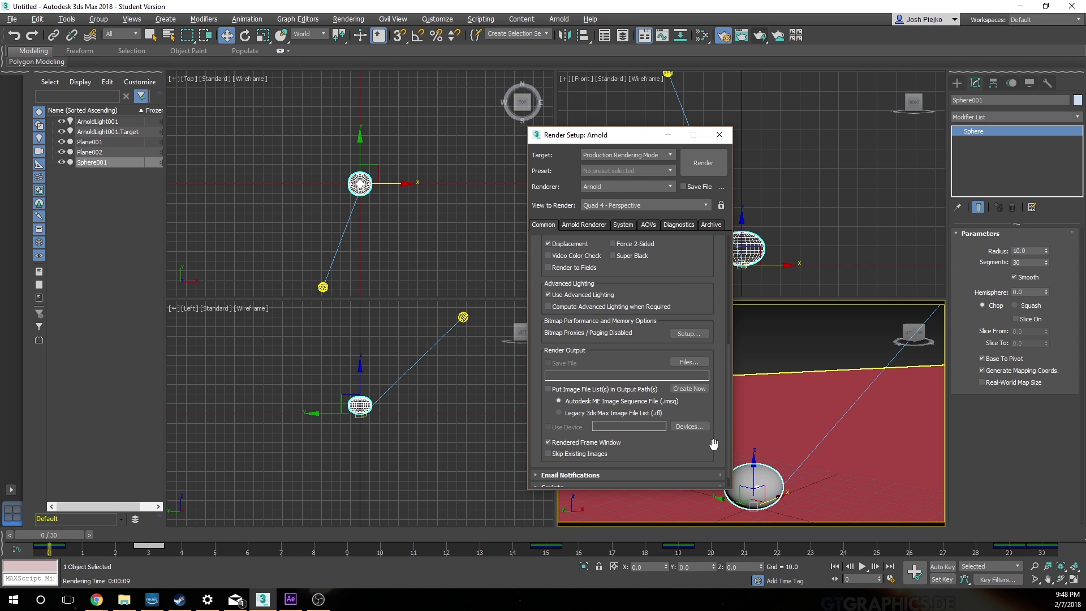
scroll(714, 444, "down", 1)
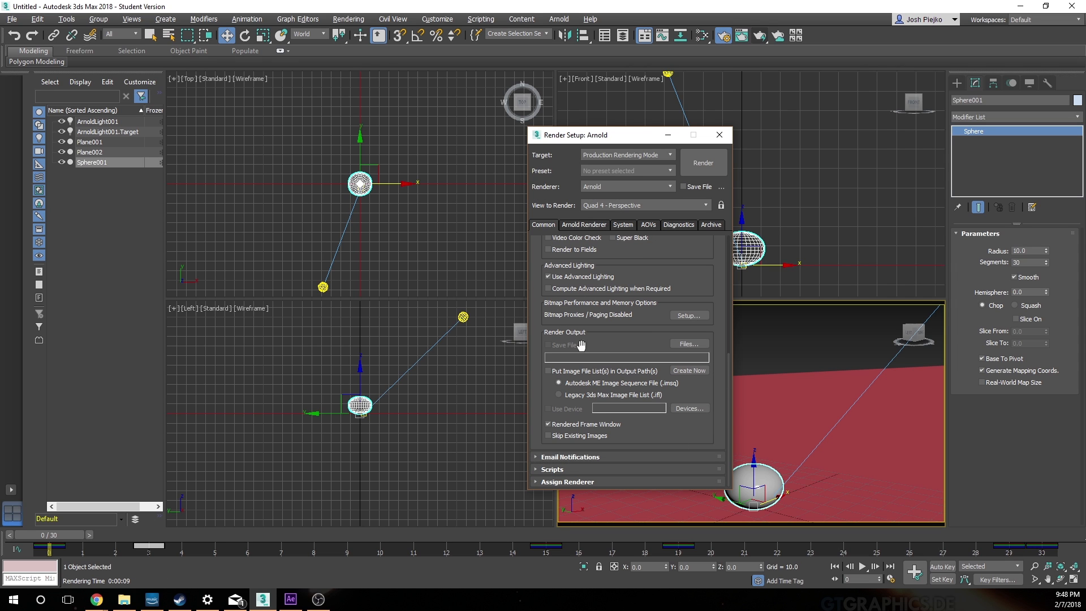
left_click(693, 345)
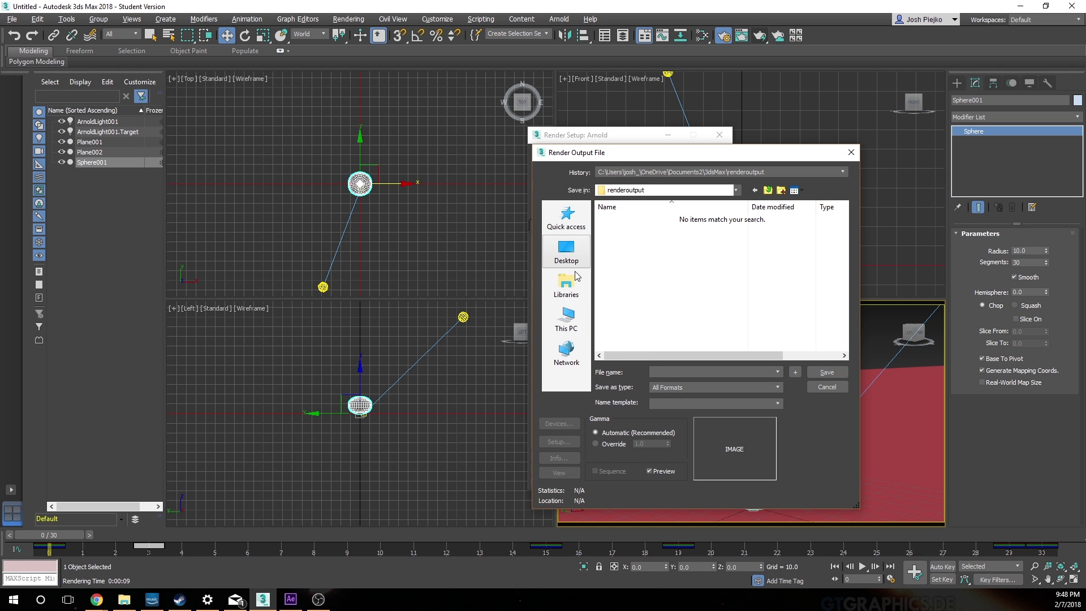
left_click(565, 317)
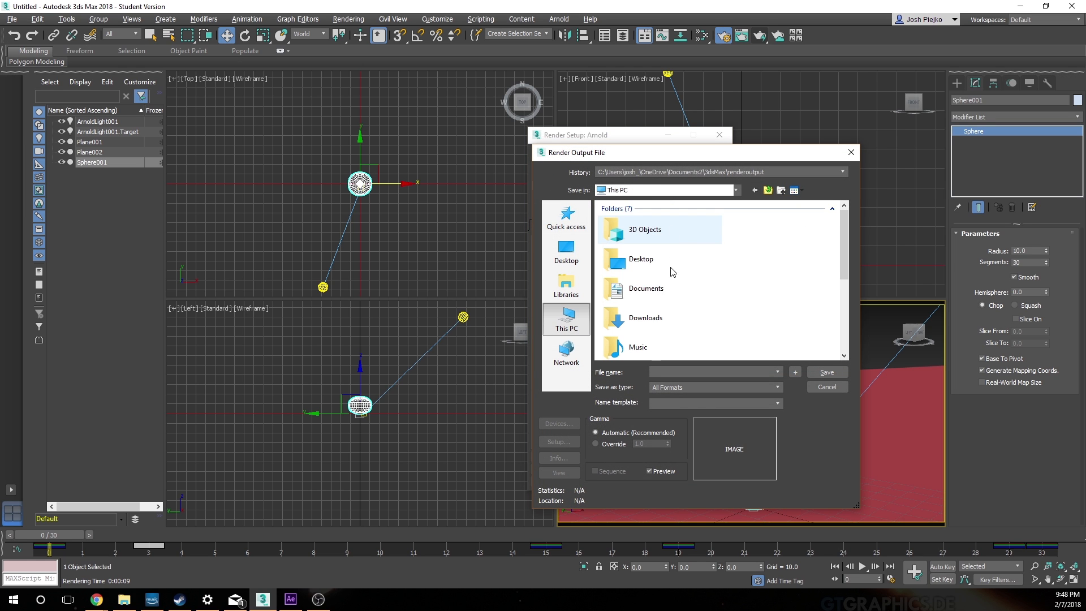
scroll(671, 272, "down", 5)
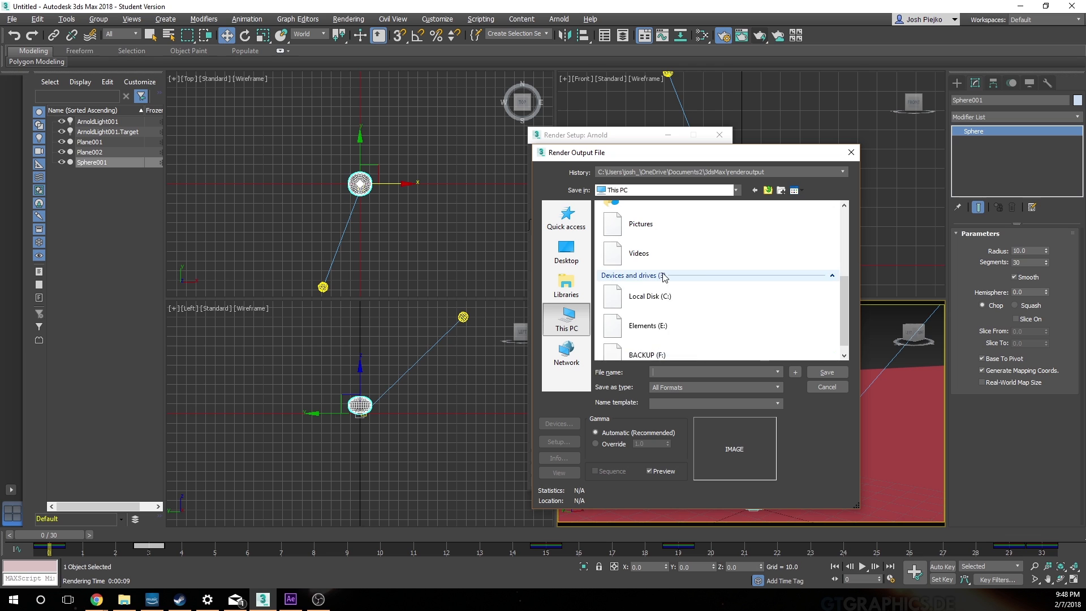
double_click(672, 317)
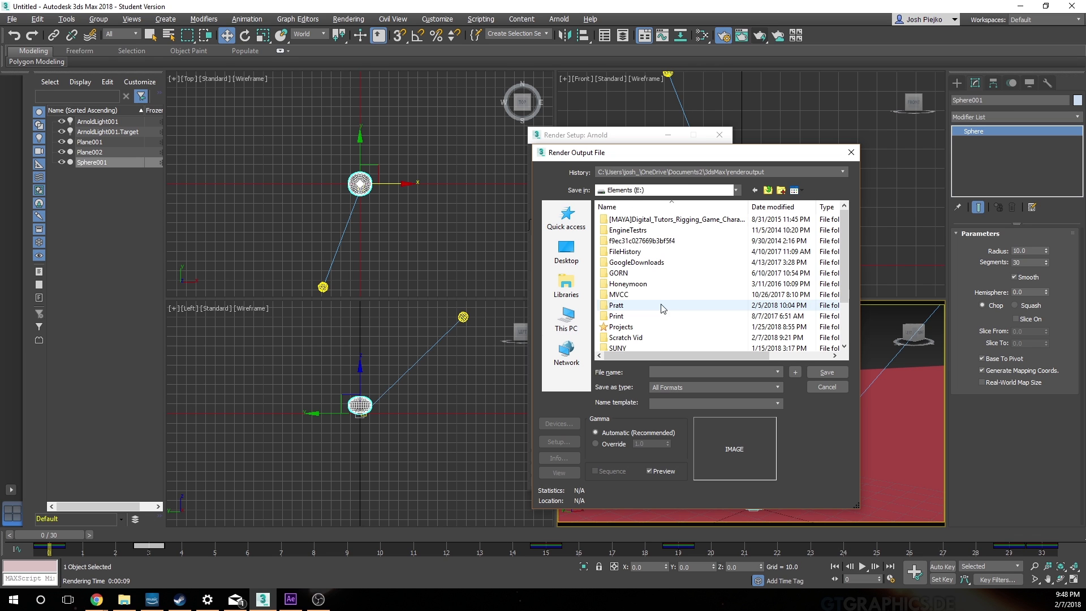
double_click(618, 295)
Step: Create a new folder named BallBounce inside the MVCC folder for the render output
right_click(637, 274)
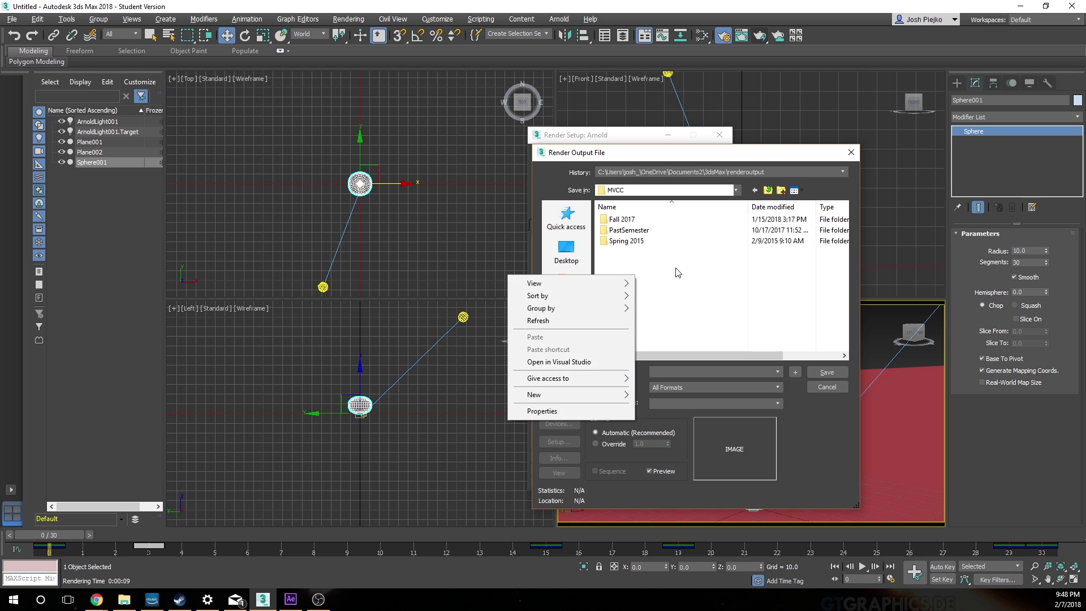
right_click(637, 275)
mouse_move(574, 394)
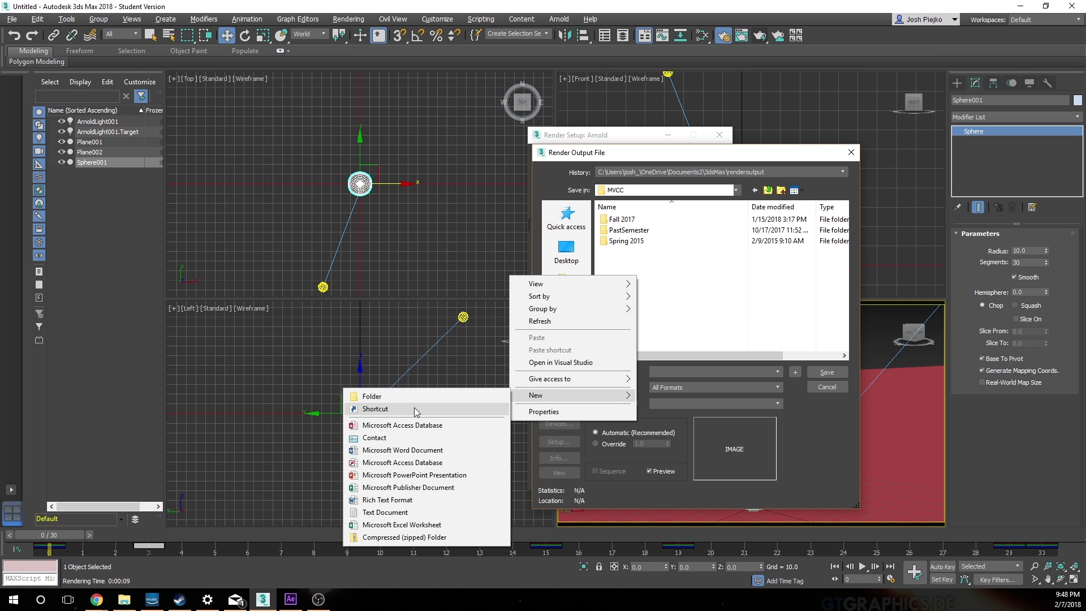
left_click(429, 397)
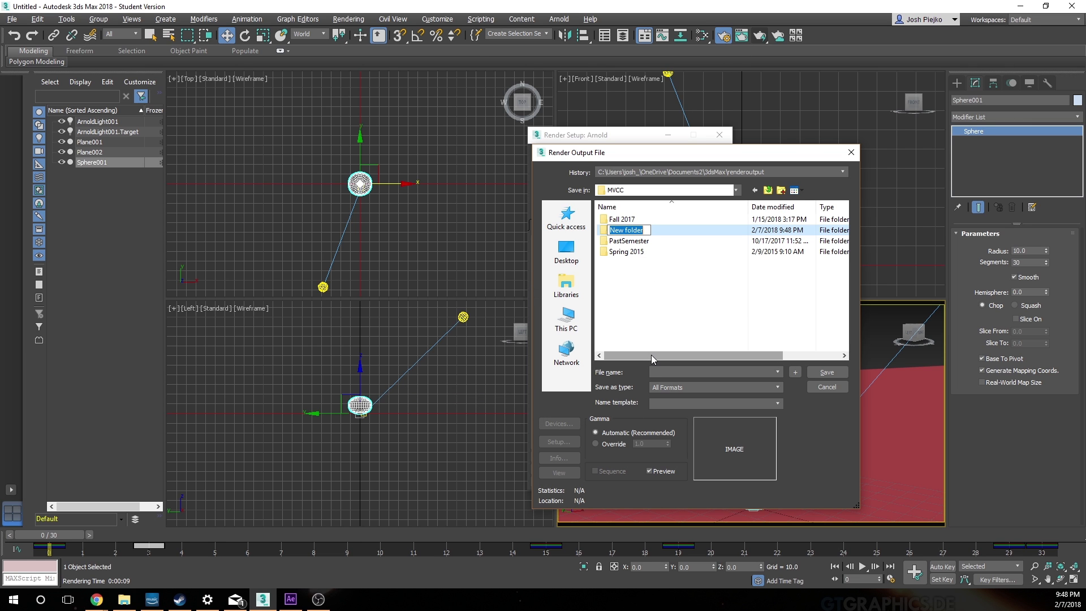
type("BallBounce")
key("Return")
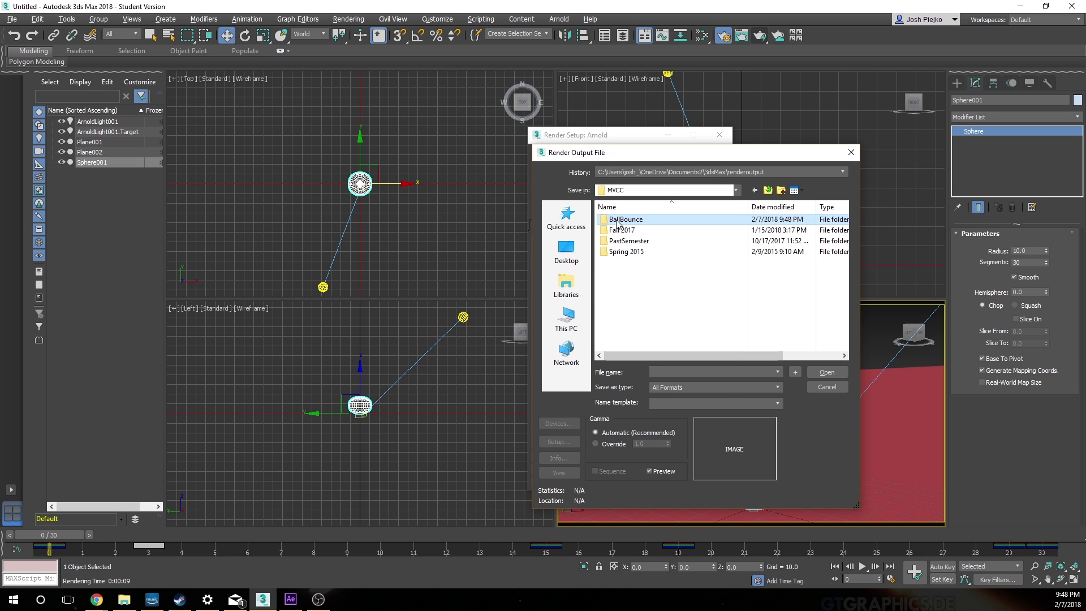
Step: Enter BallBounce as the output file name, choose PNG Image File as the format, and open the BallBounce folder
left_click(726, 373)
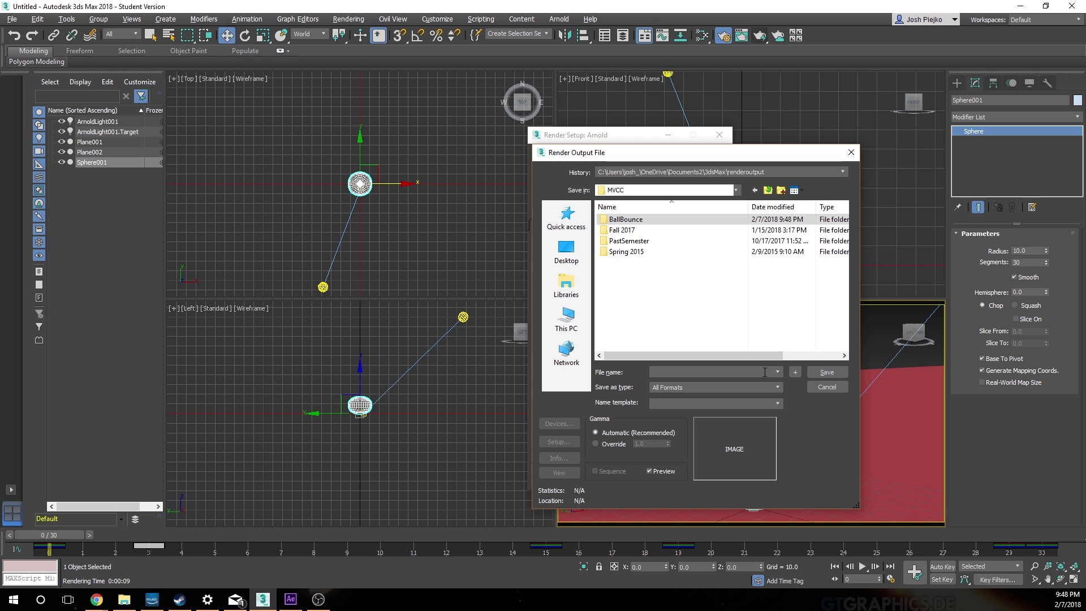
type("BallBounce")
left_click(760, 387)
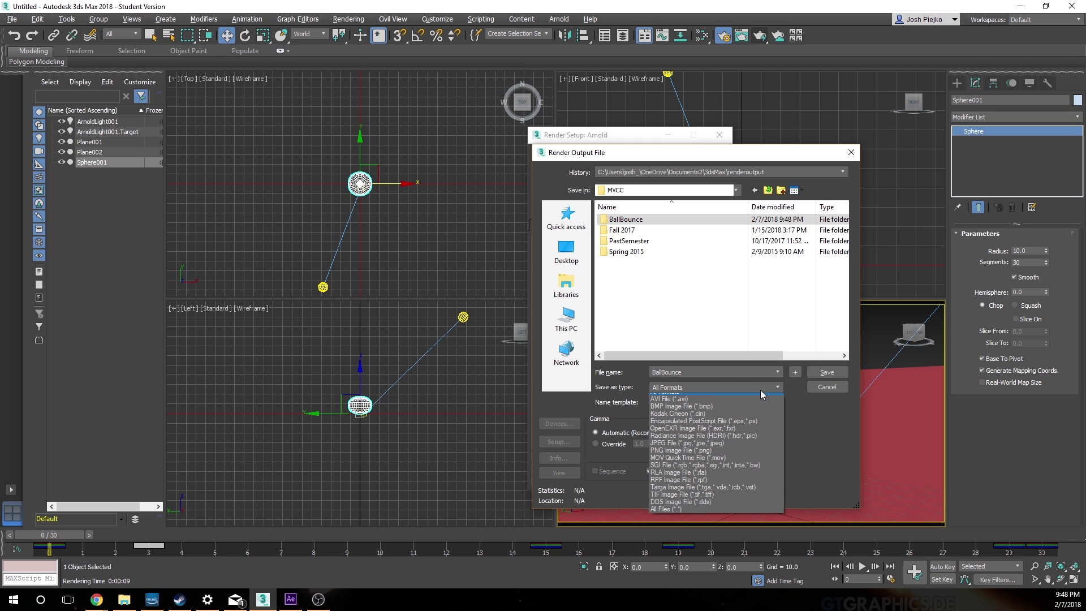
left_click(765, 456)
left_click(699, 405)
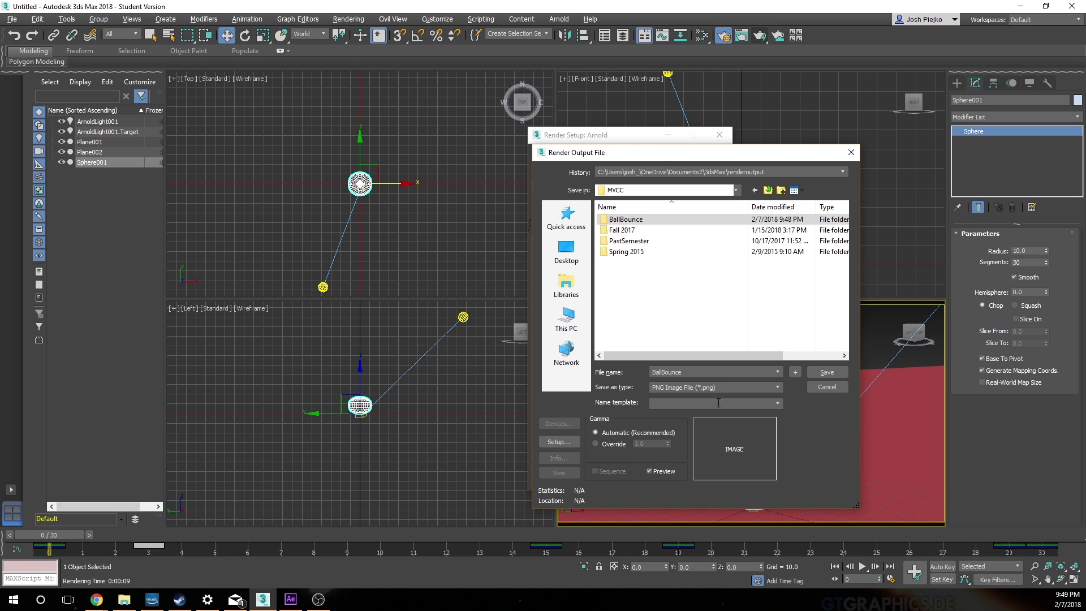
left_click(830, 375)
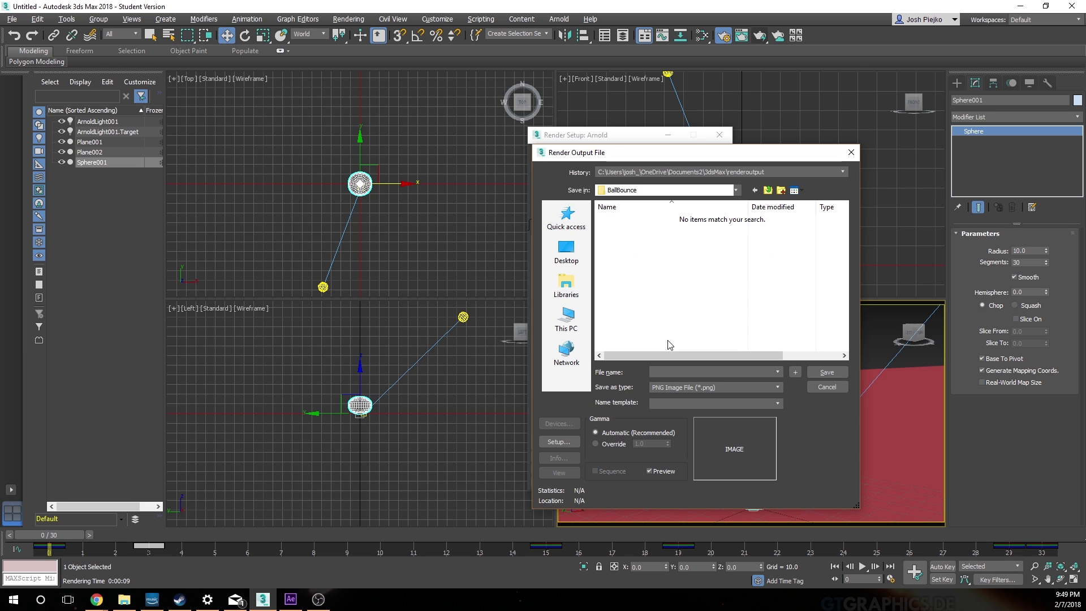
Step: Save the output as BallBounce in the BallBounce folder with RGB 24 bit PNG colors, and render the frame range
type("BallBounce")
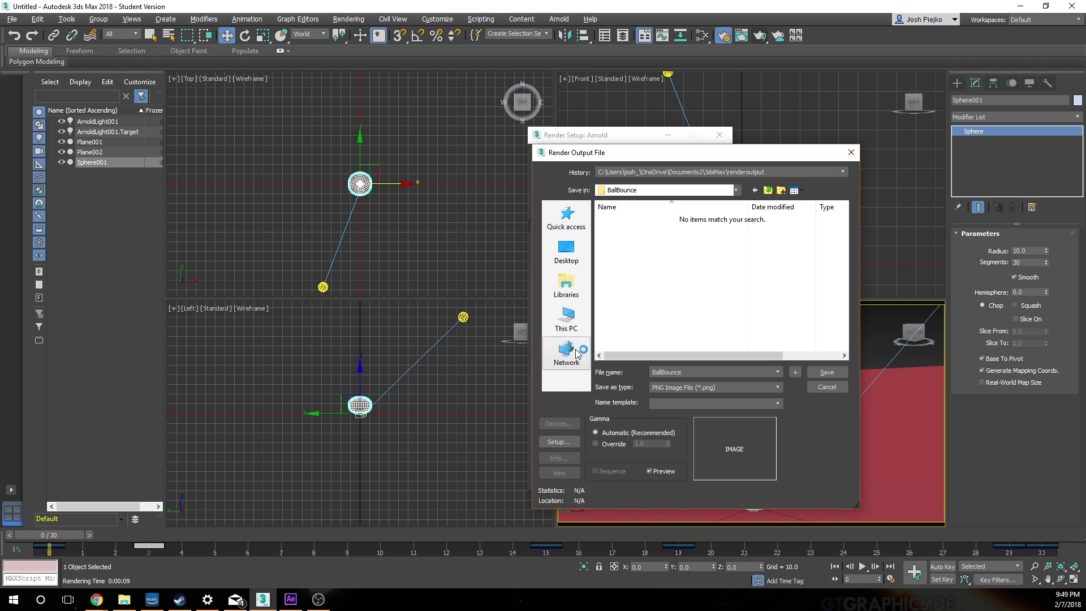
left_click(839, 373)
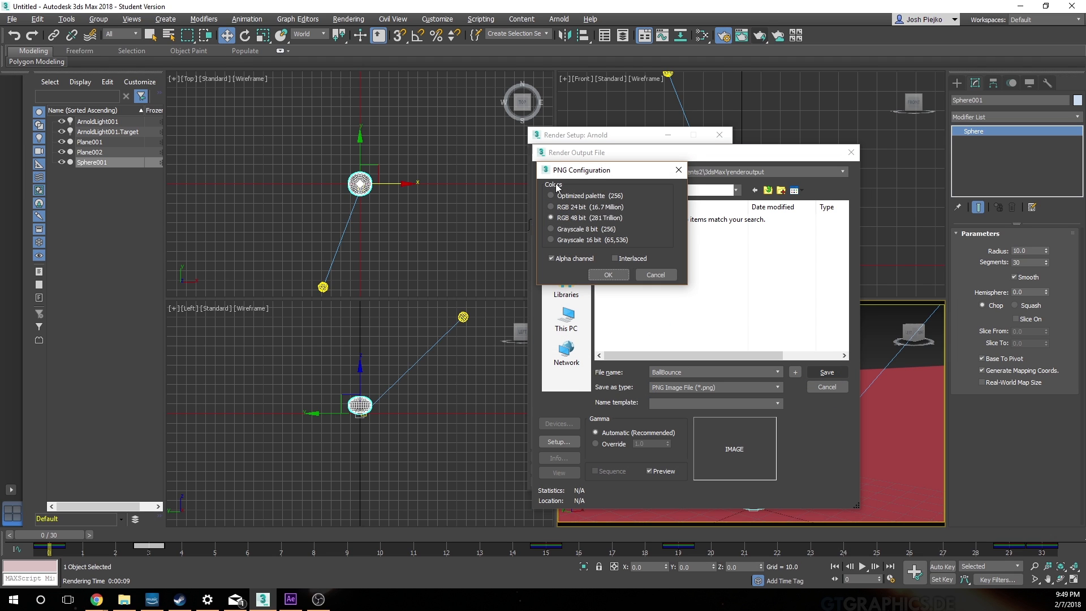
left_click(588, 208)
left_click(619, 278)
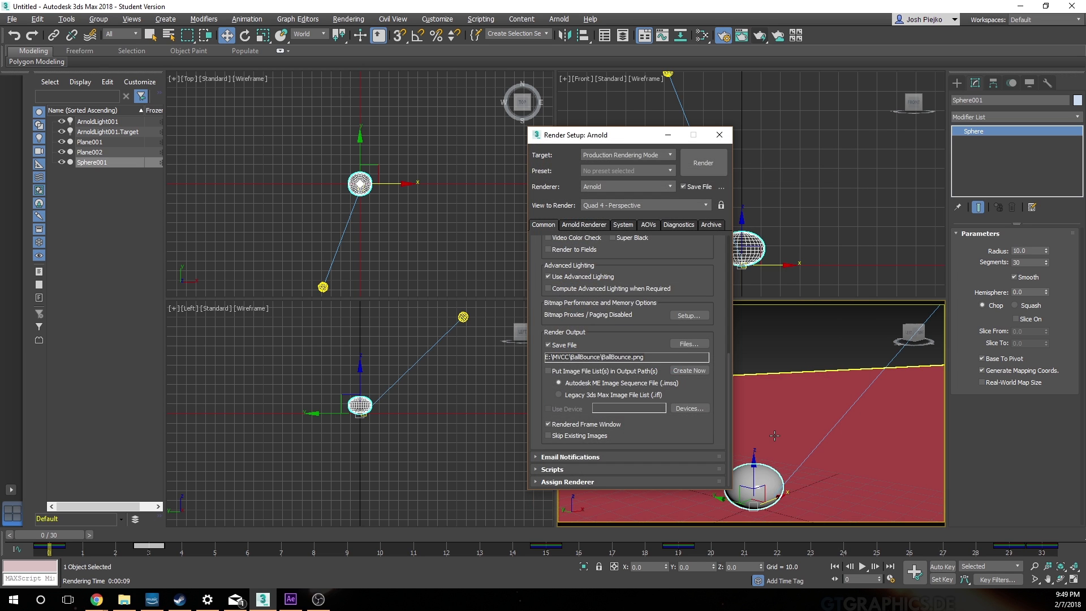
left_click(700, 164)
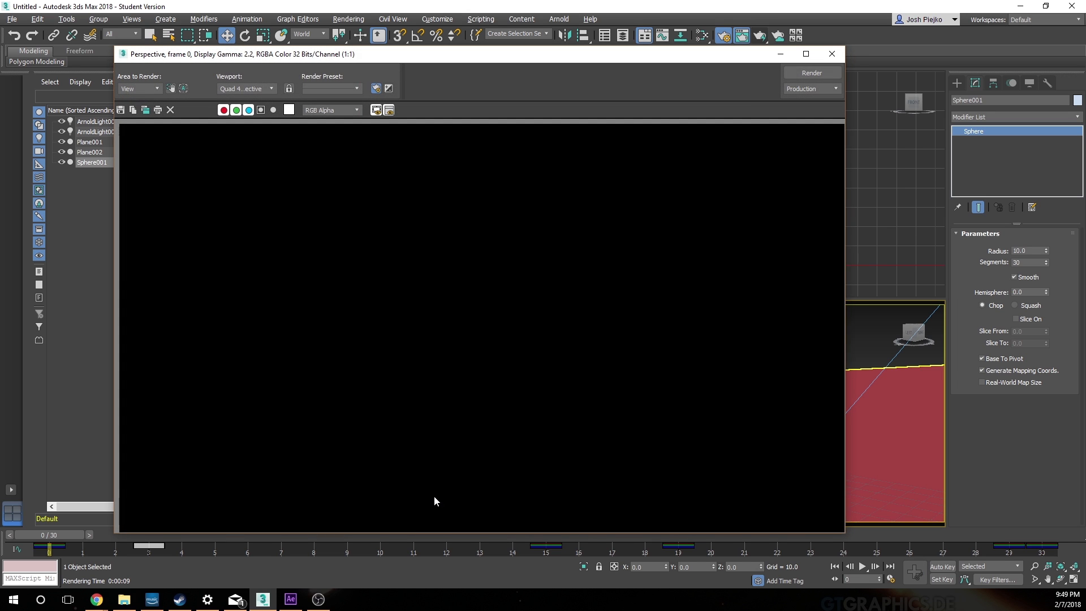
Step: Switch to After Effects and start a new project
mouse_move(208, 599)
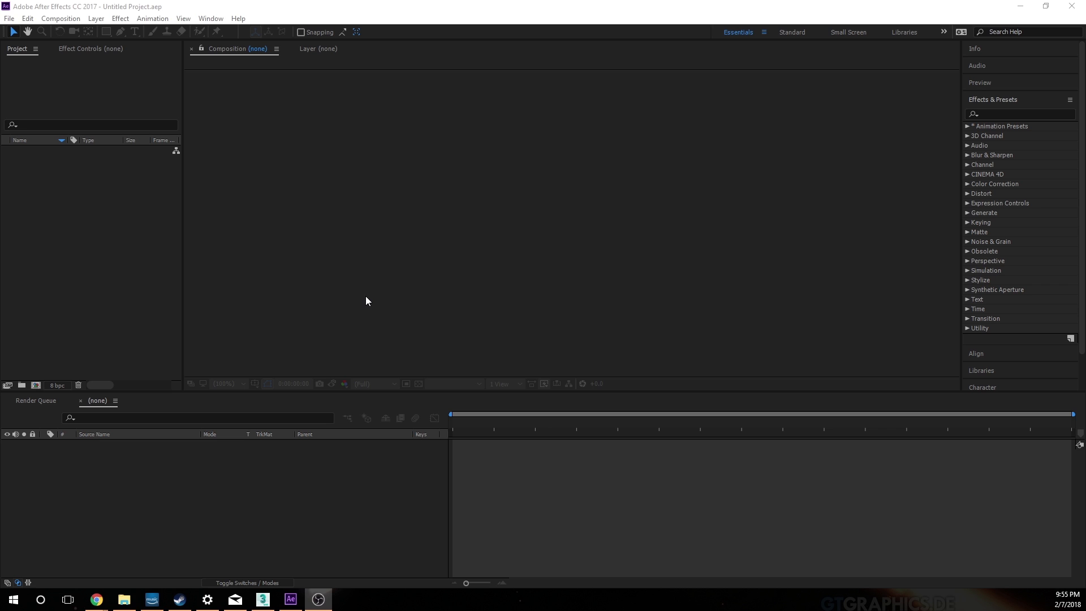
left_click(8, 19)
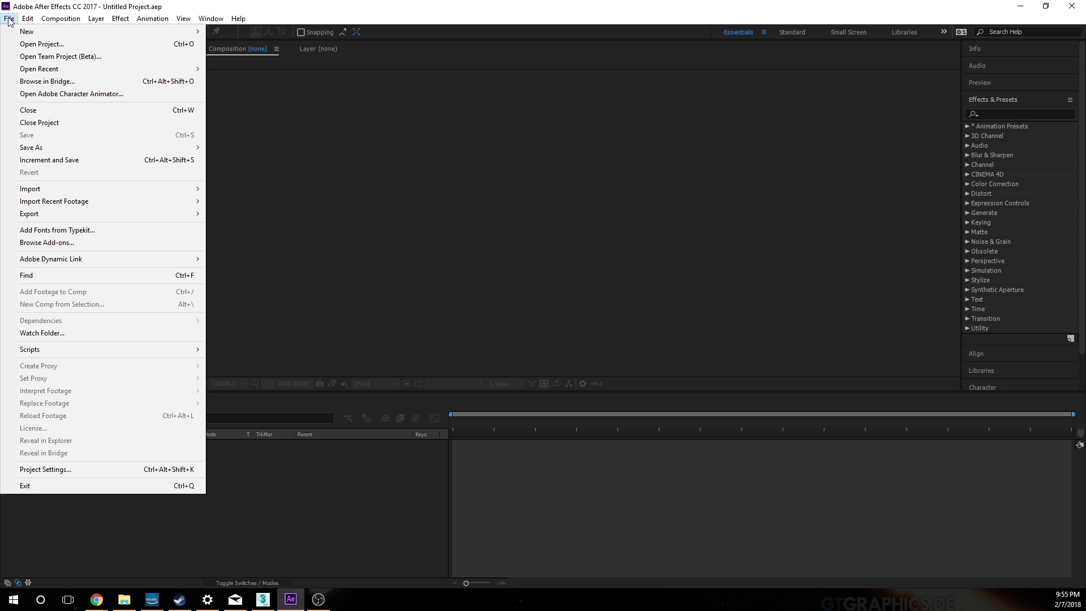
left_click(9, 19)
mouse_move(169, 32)
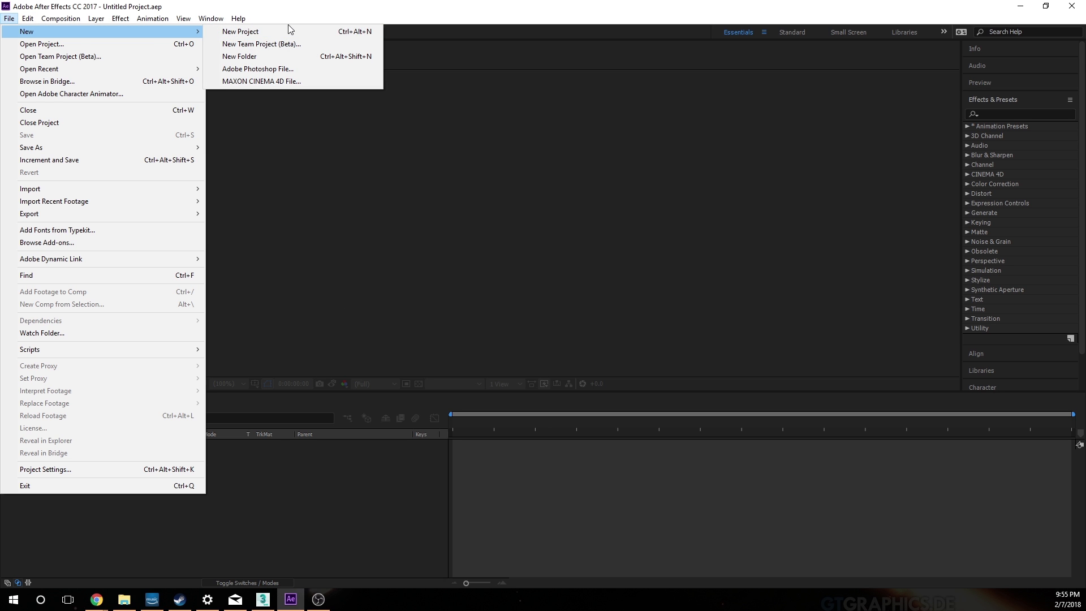
left_click(287, 33)
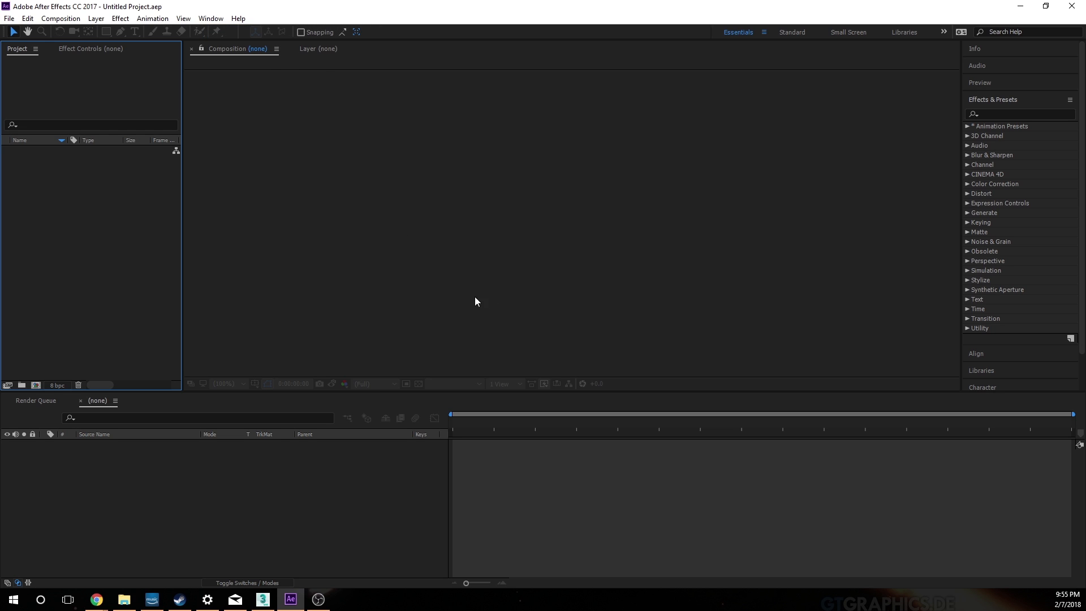
Step: Import the rendered frames from E:\MVCC\BallBounce as a PNG sequence starting with BallBounce0000
left_click(9, 19)
left_click(233, 5)
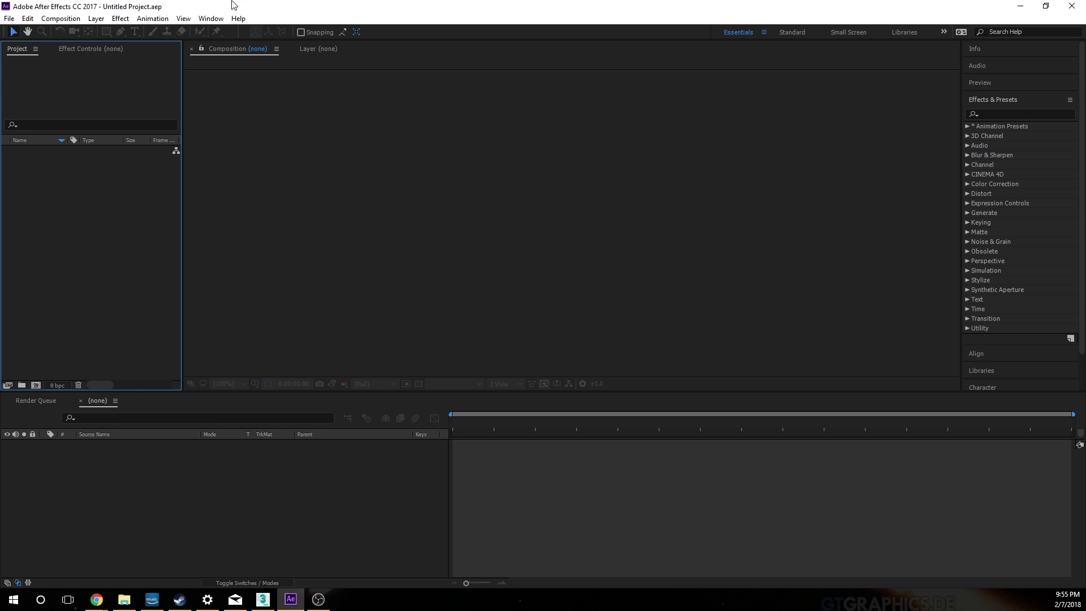
right_click(65, 193)
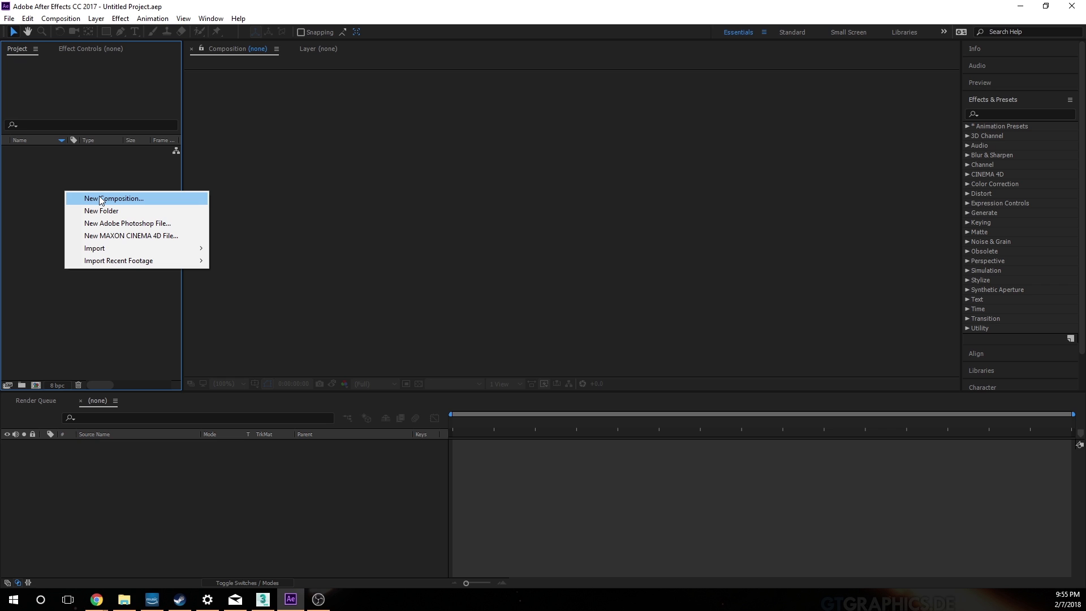
mouse_move(195, 249)
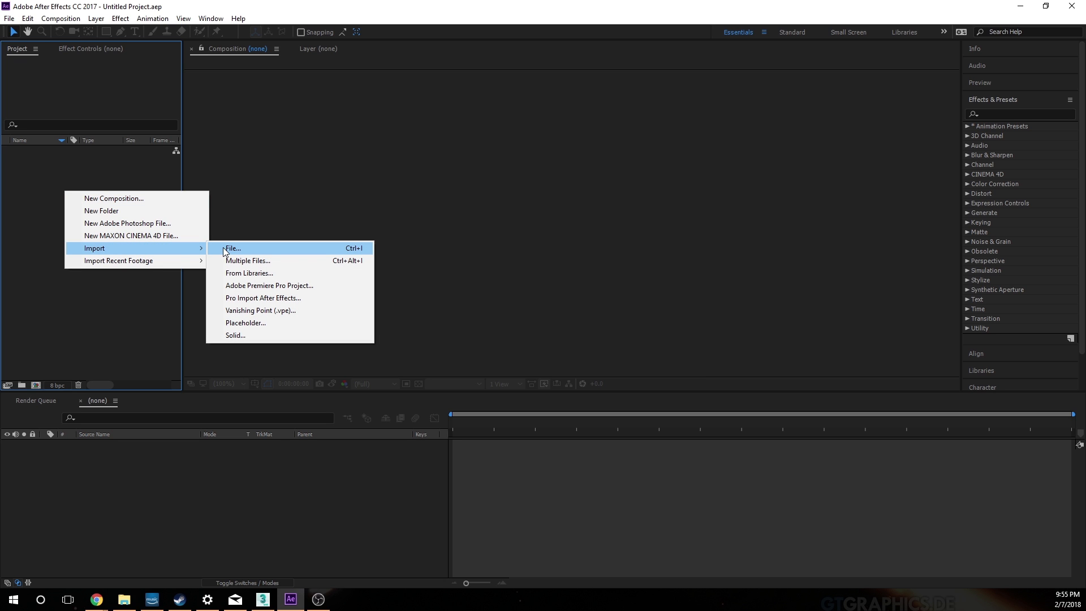
left_click(224, 249)
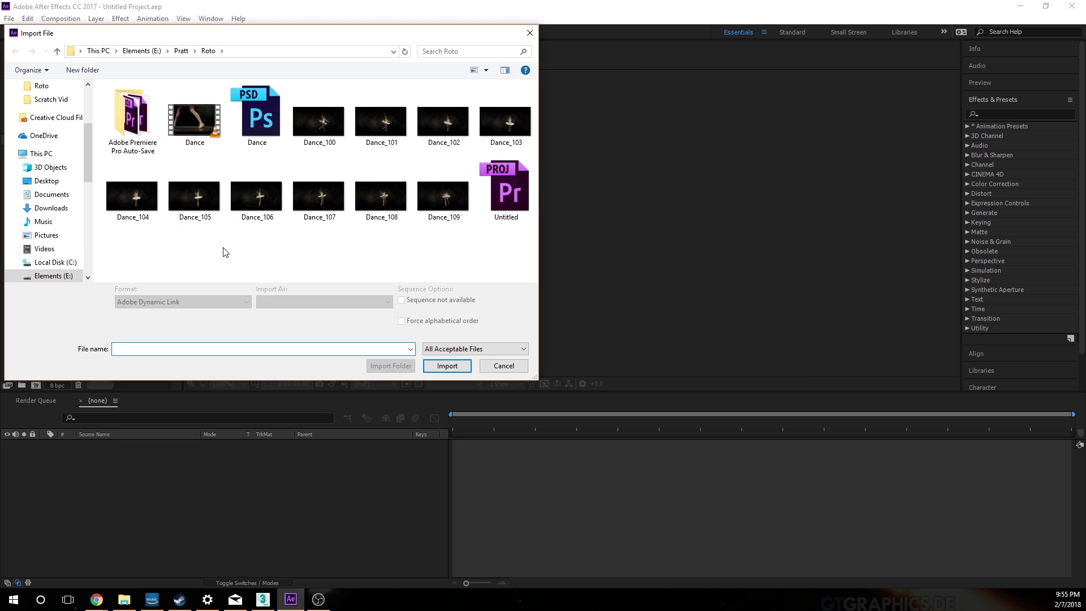
left_click(141, 51)
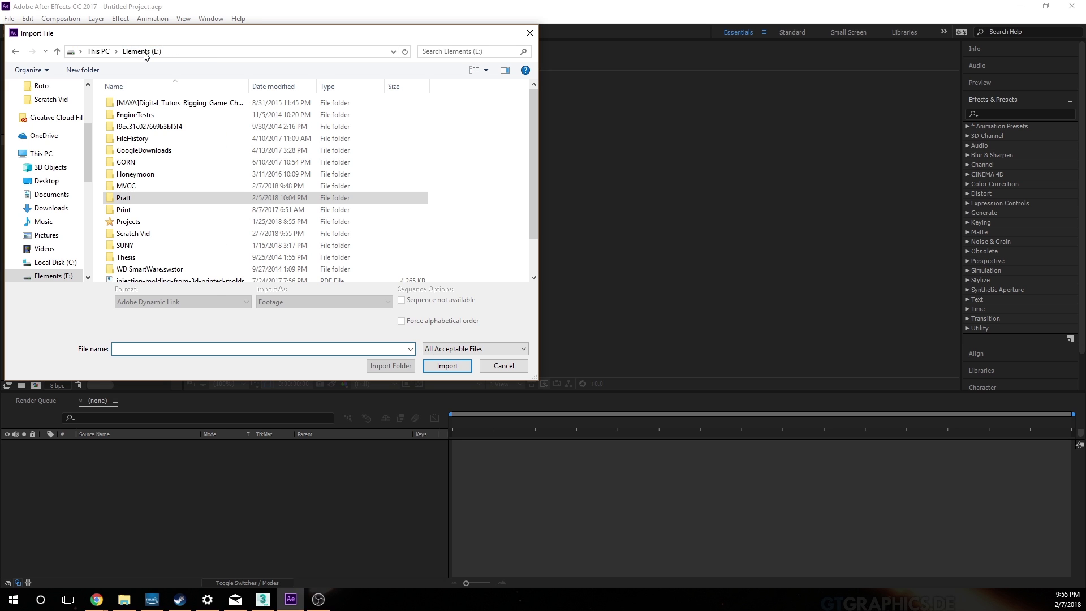
double_click(143, 184)
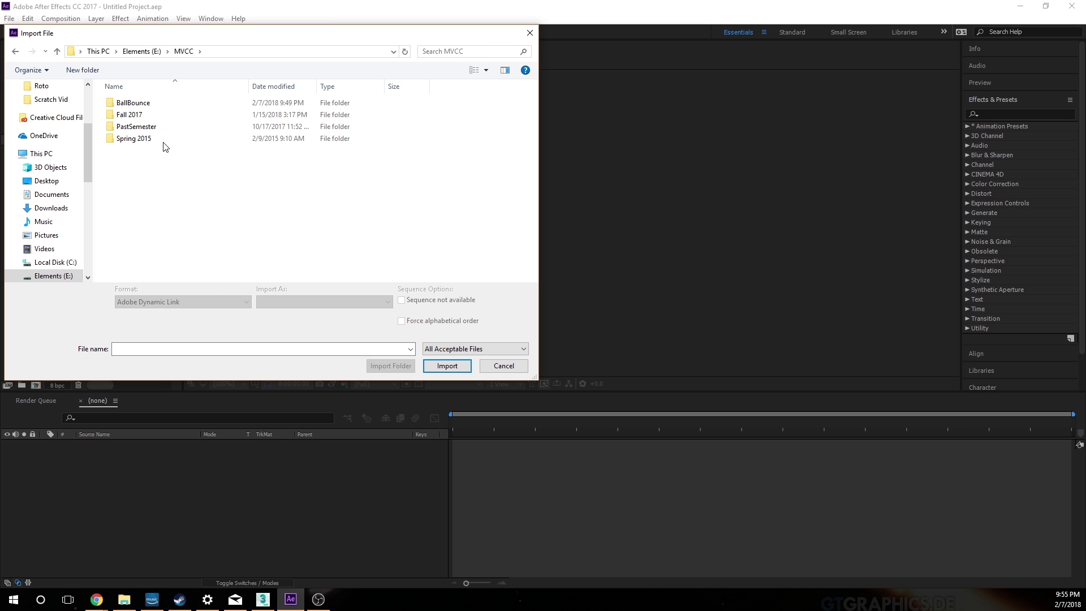
double_click(147, 104)
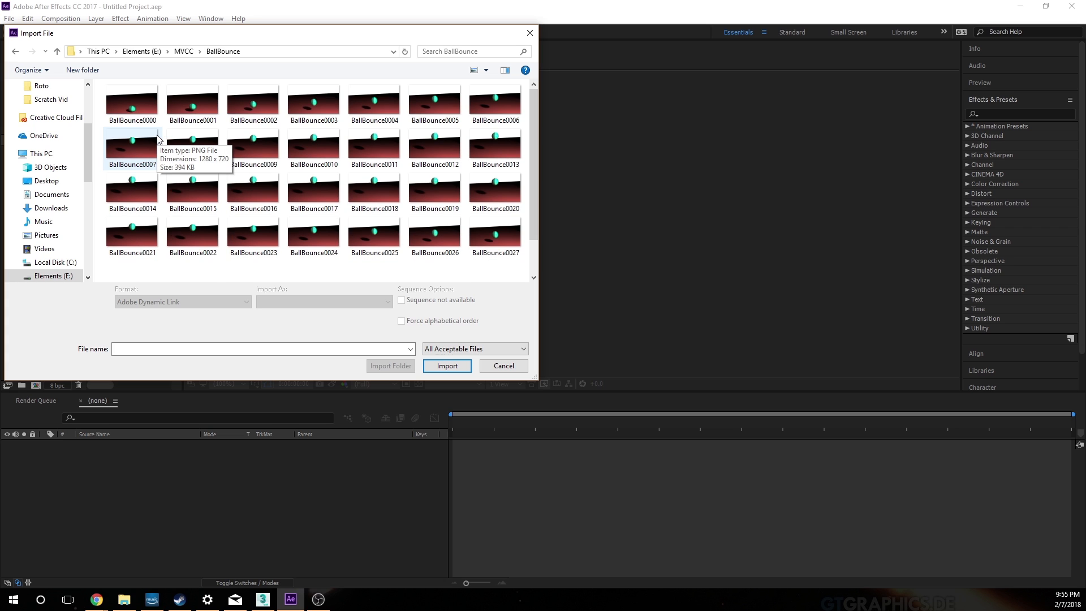
left_click(119, 101)
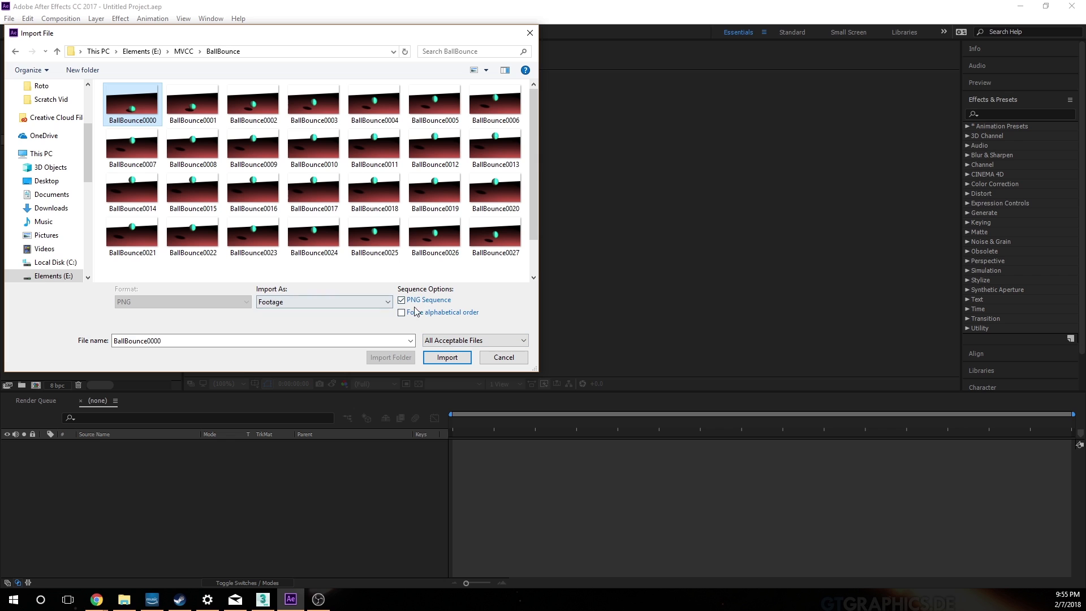
left_click(447, 357)
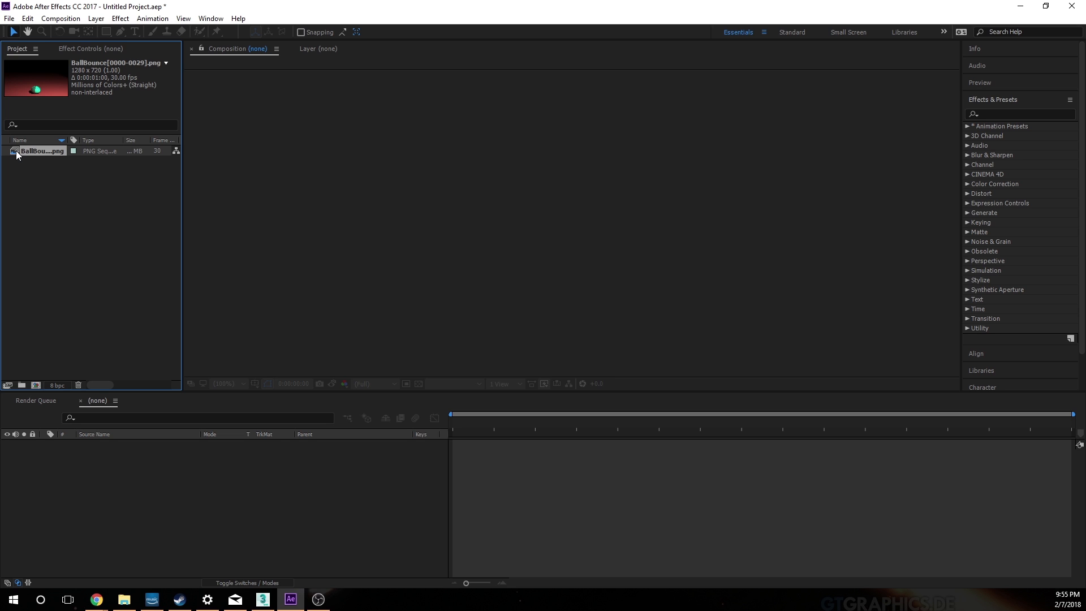
Step: Create a composition from the imported BallBounce sequence, then scrub through and play back the animation
left_click_drag(17, 152, 524, 488)
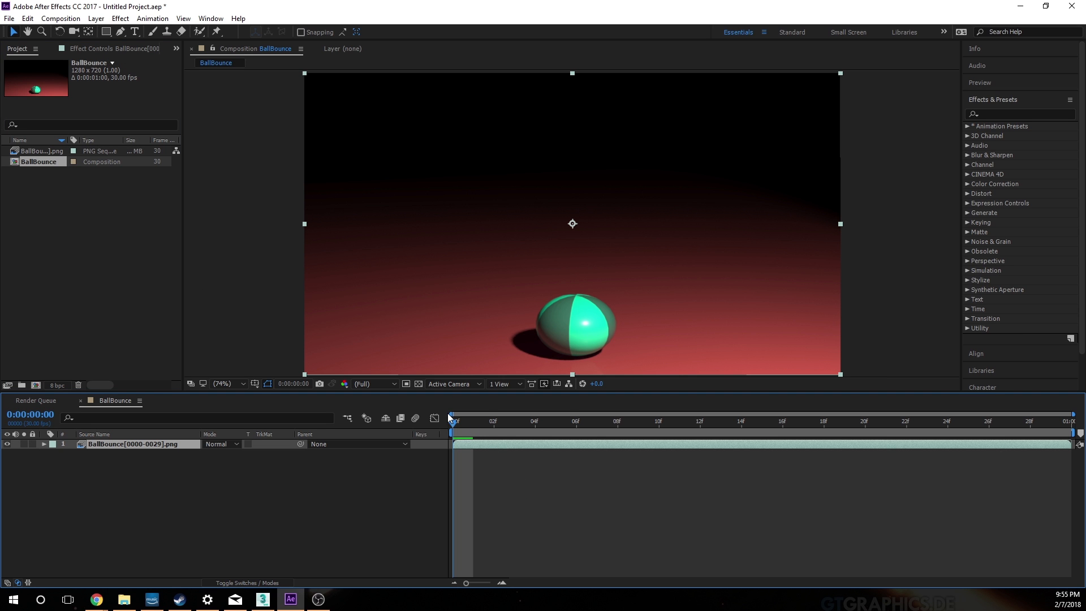
left_click_drag(452, 421, 1051, 422)
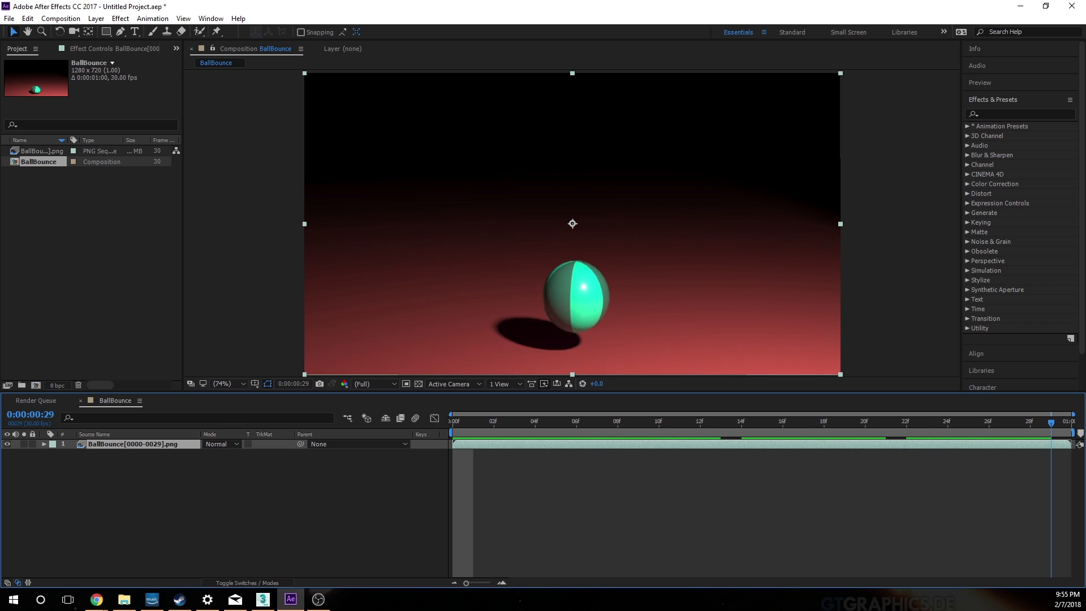
key("space")
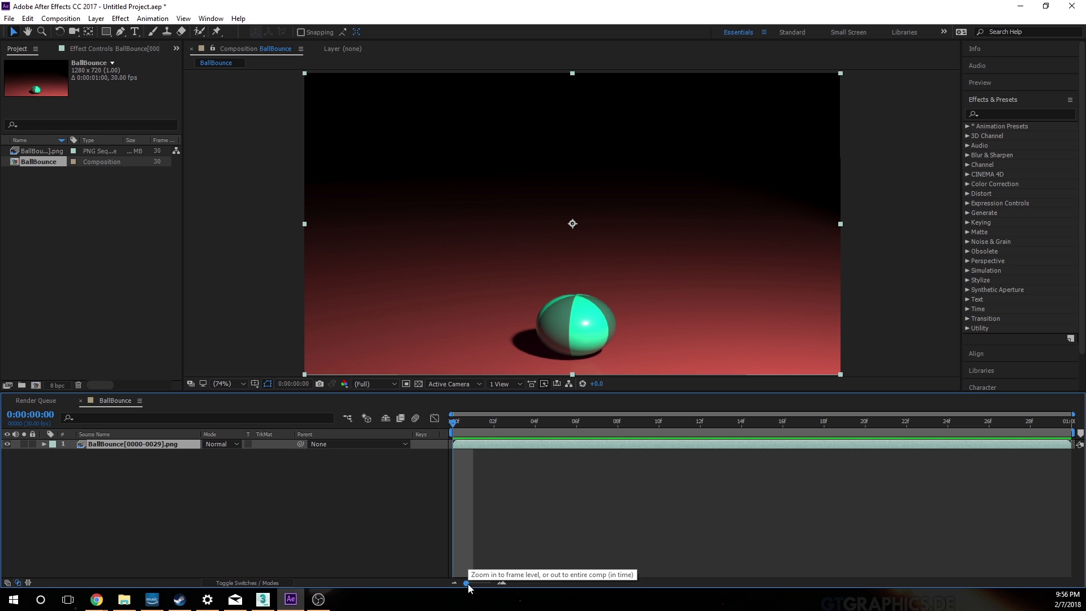
Step: Set the BallBounce composition's duration to 0:00:10:00 in its composition settings
left_click_drag(466, 583, 492, 585)
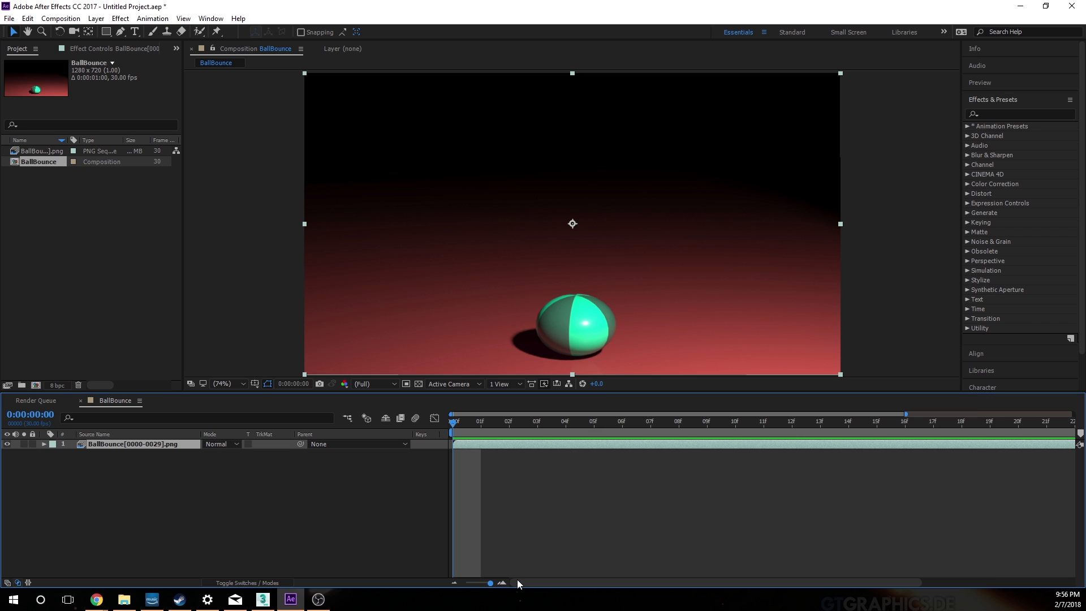
left_click_drag(490, 582, 459, 578)
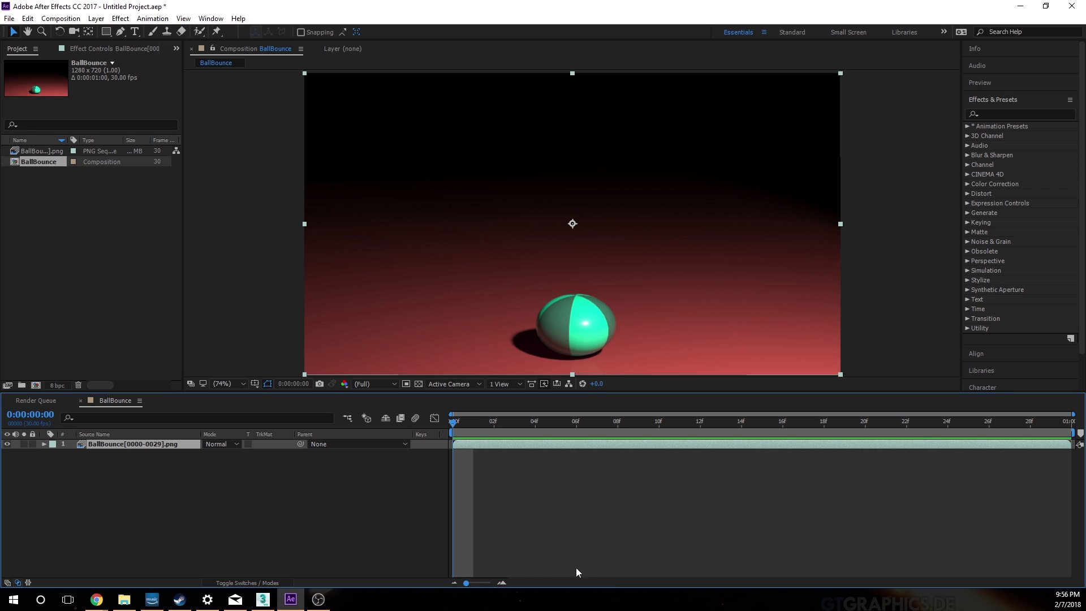
left_click_drag(466, 581, 430, 579)
left_click(60, 18)
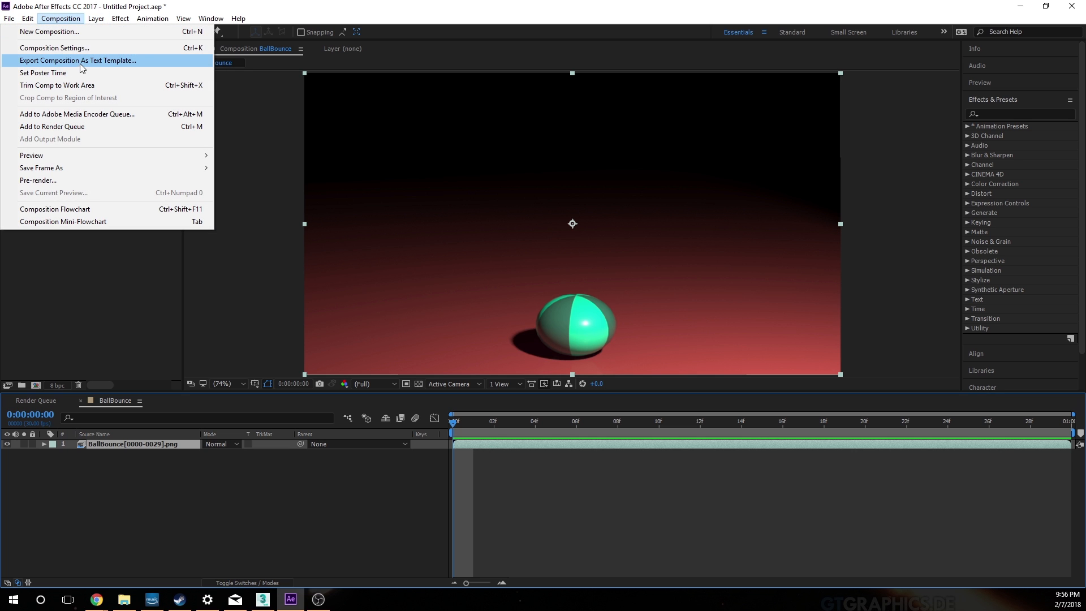
left_click(308, 3)
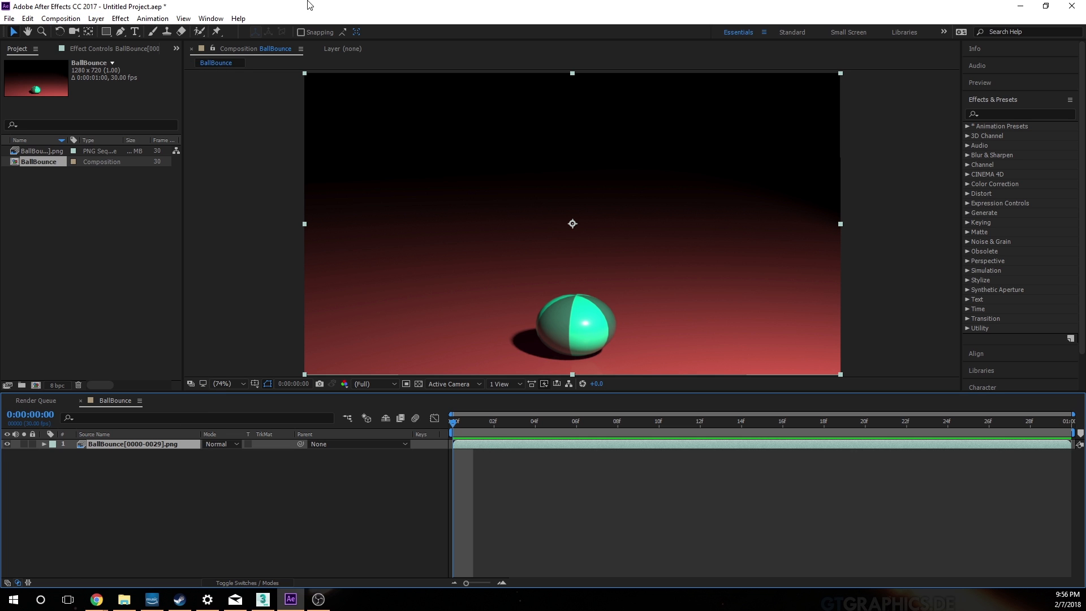
left_click(72, 21)
left_click(82, 49)
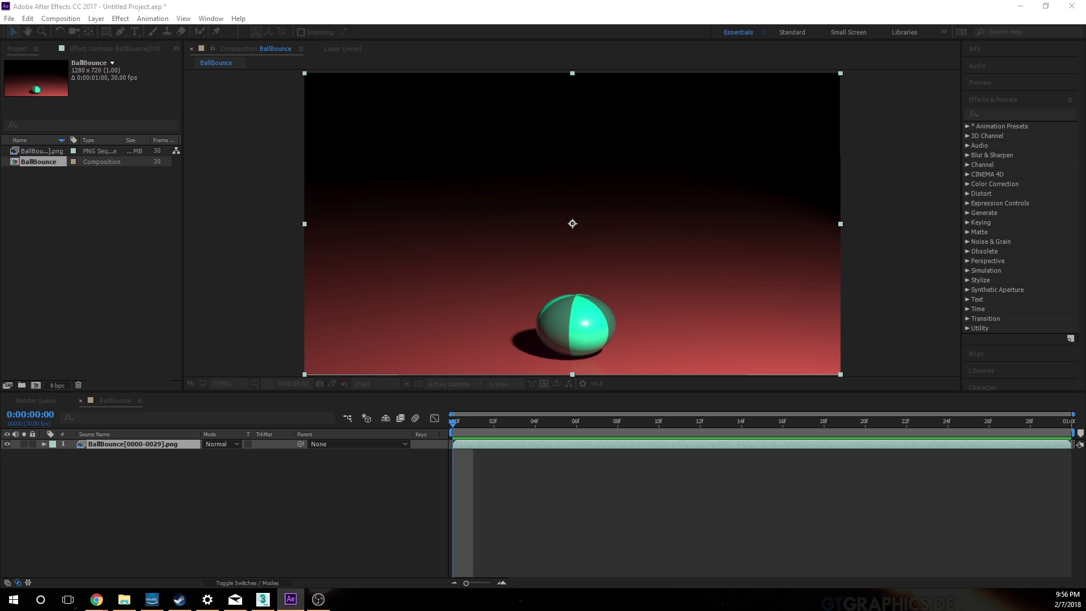
left_click(410, 423)
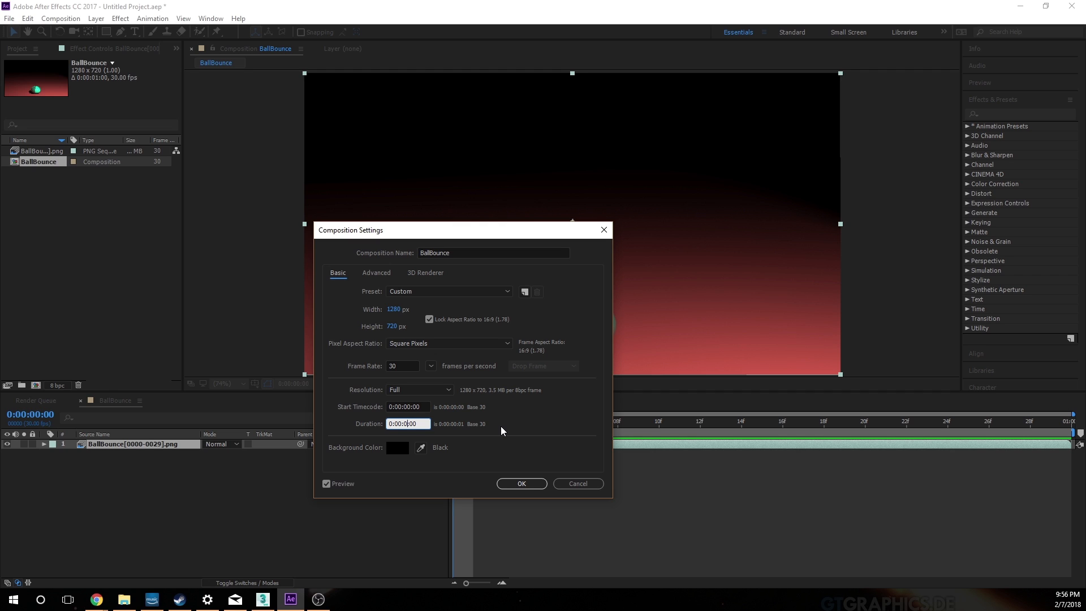
type("10:")
left_click(534, 484)
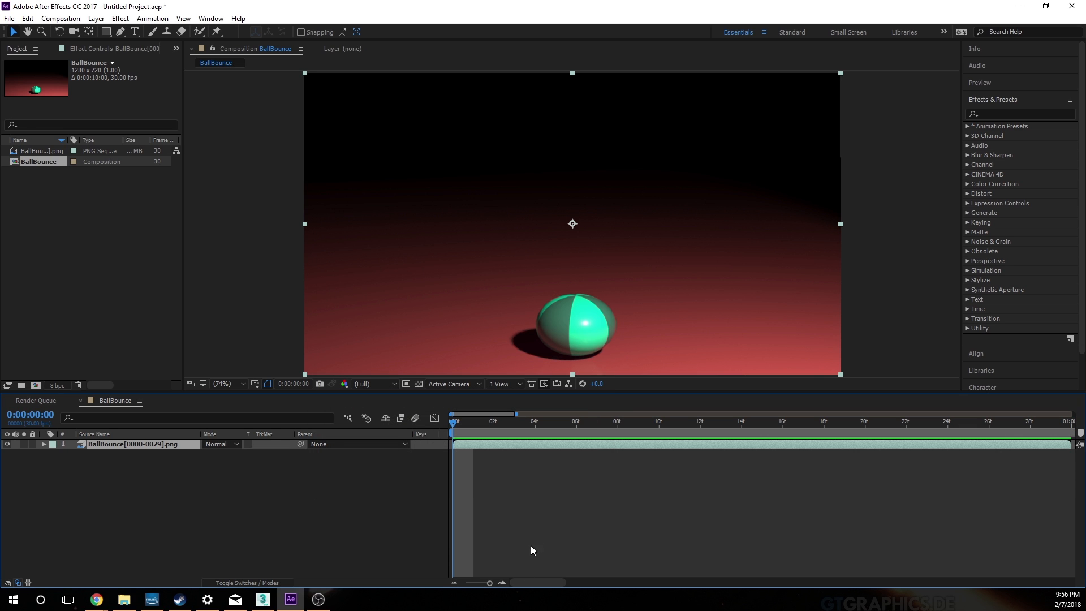
Step: Add a second copy of the BallBounce PNG sequence to the timeline, starting at 1 second where the first clip ends
left_click_drag(488, 586, 452, 585)
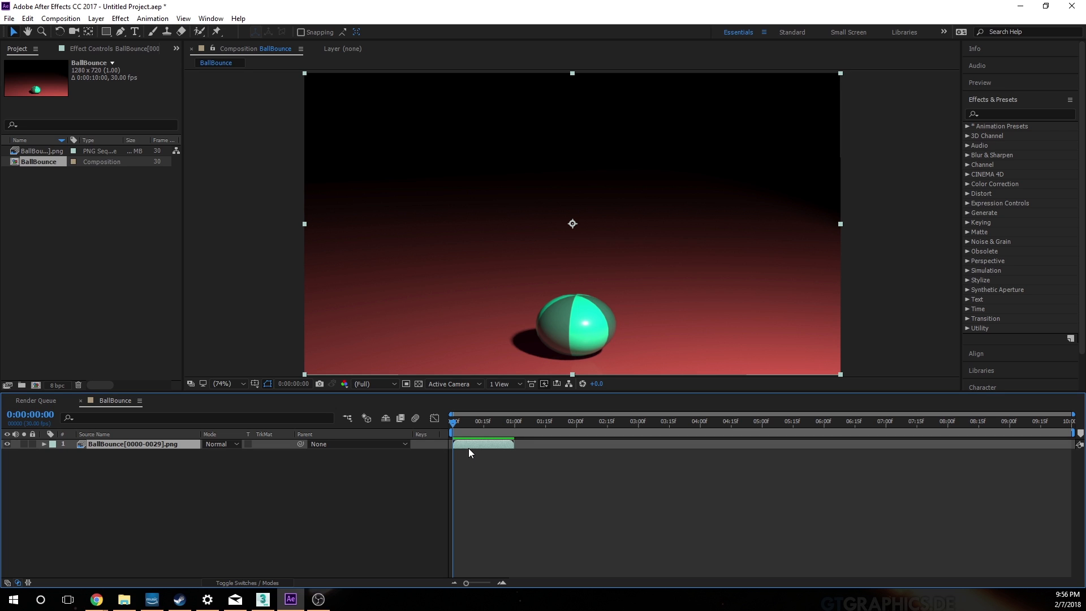
left_click(29, 151)
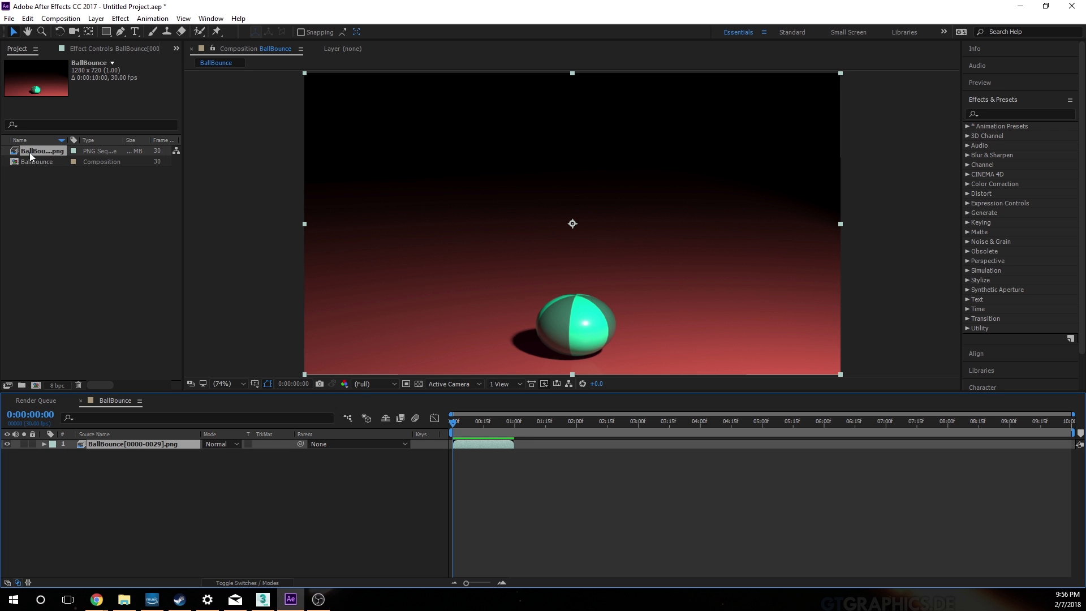
left_click_drag(19, 154, 548, 446)
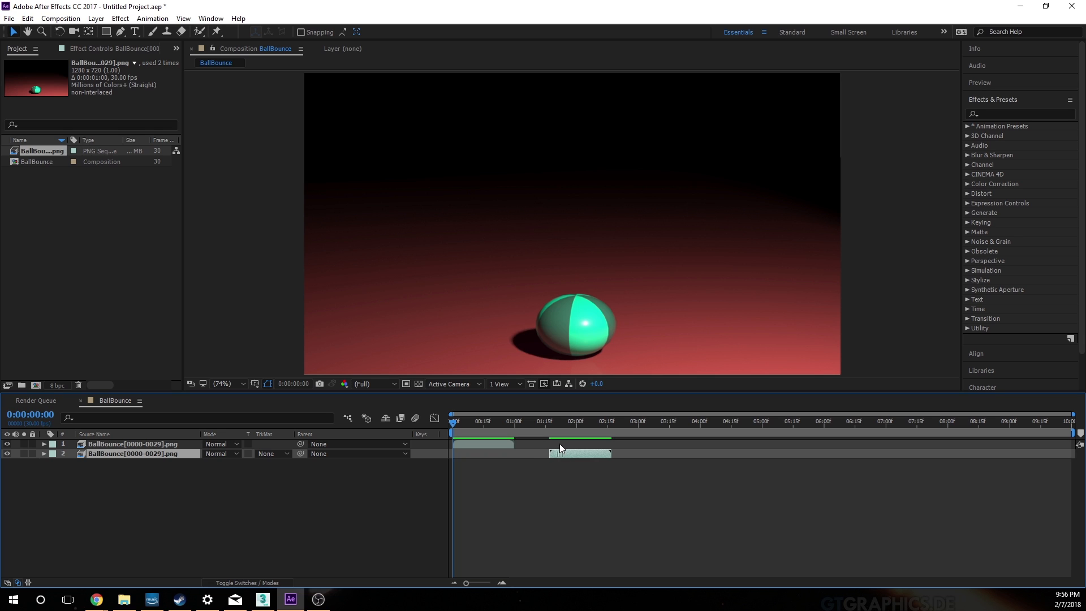
mouse_move(559, 451)
left_mouse_down()
mouse_move(511, 453)
mouse_move(574, 452)
left_mouse_up()
left_click_drag(457, 423, 517, 423)
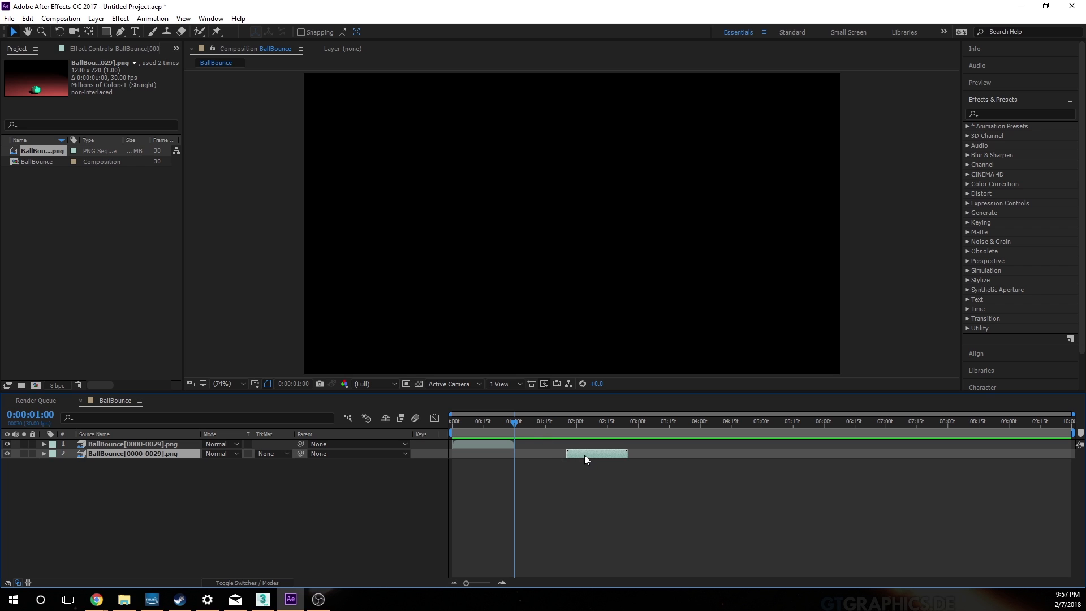
left_click_drag(585, 455, 574, 422)
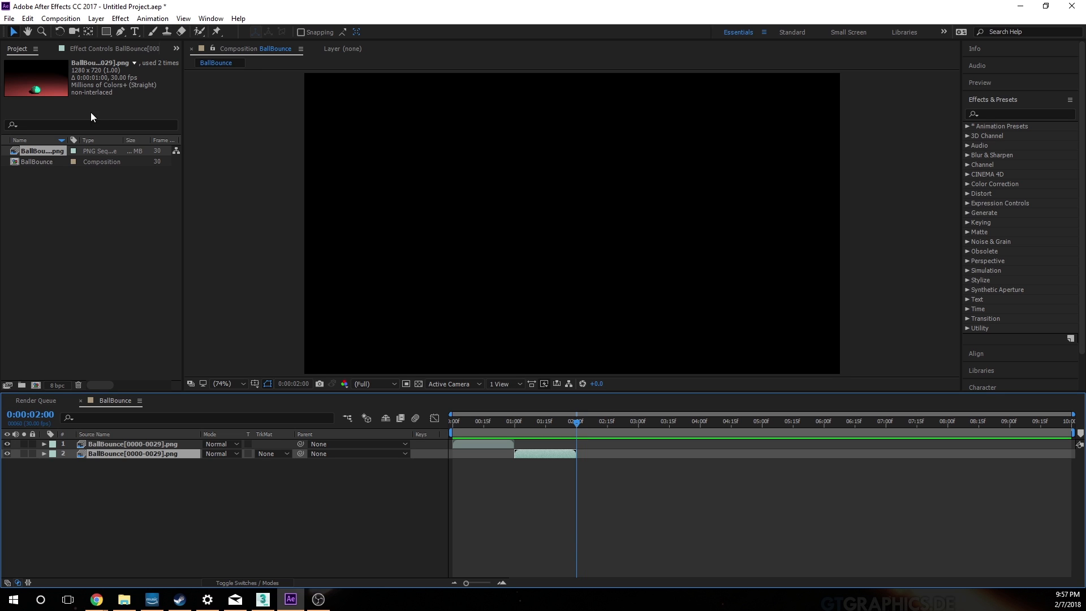
Step: Add four more copies of the BallBounce sequence end to end, starting at 2, 3, 4 and 5 seconds
left_click_drag(23, 154, 639, 430)
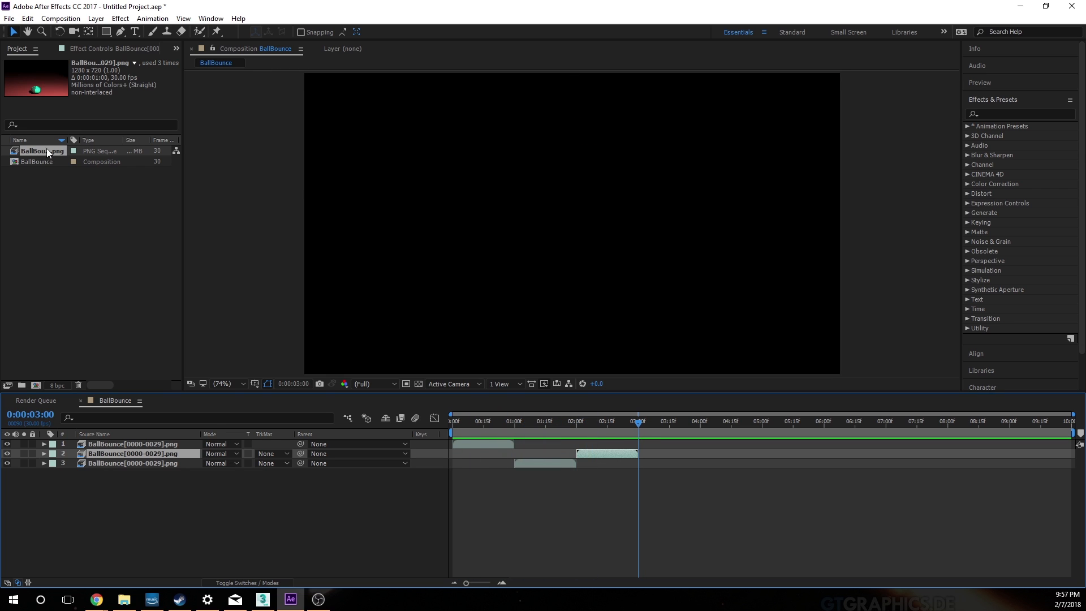
left_click_drag(12, 156, 703, 428)
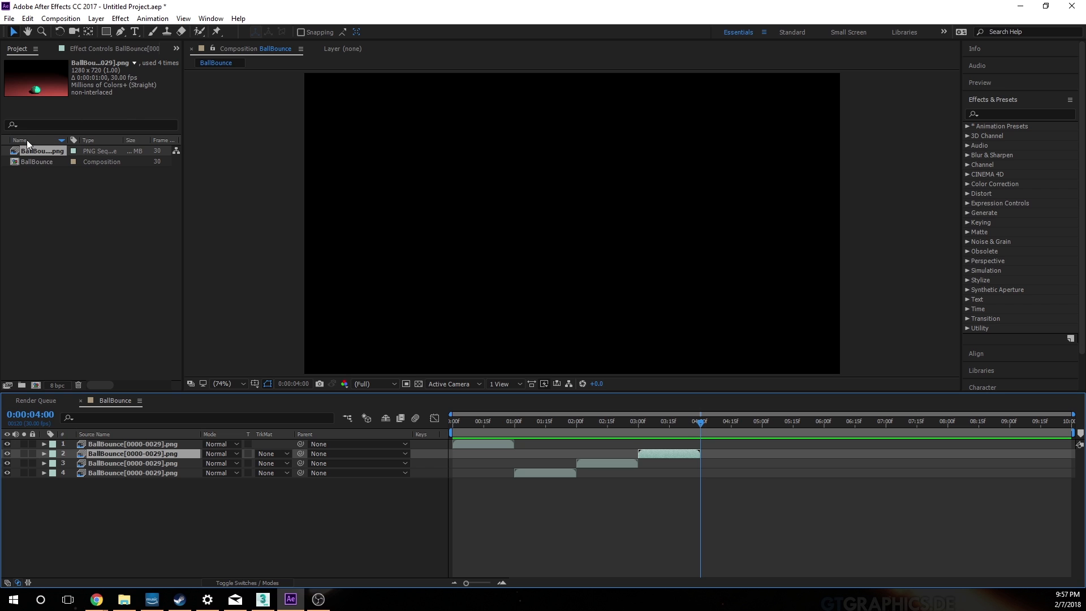
left_click_drag(29, 150, 762, 428)
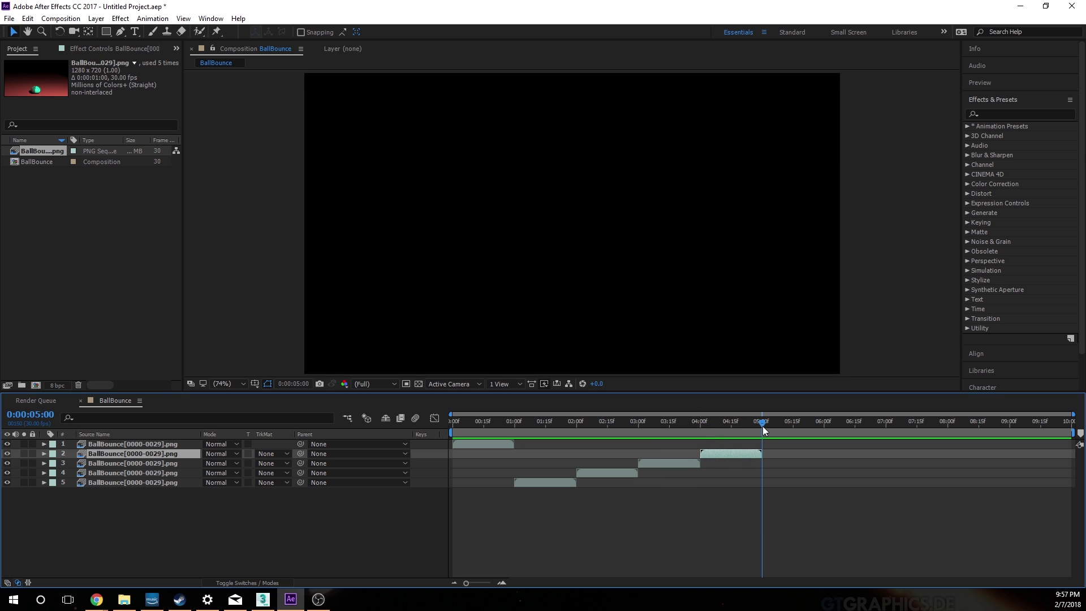
left_click_drag(28, 147, 781, 457)
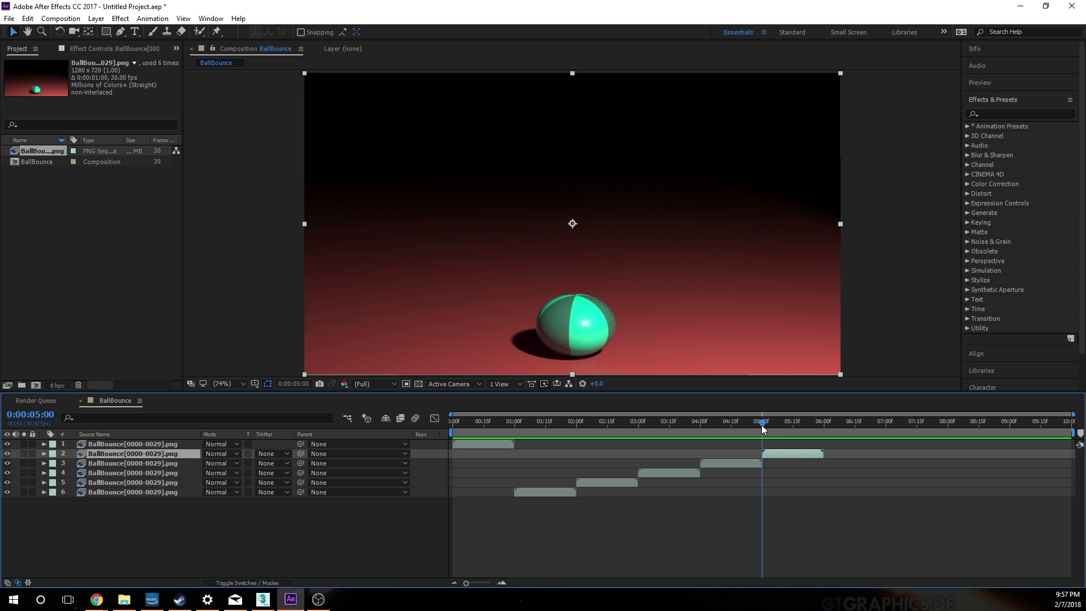
Step: Add the last four copies of the BallBounce sequence back to back, starting at 6, 7, 8 and 9 seconds
left_click_drag(762, 424, 824, 436)
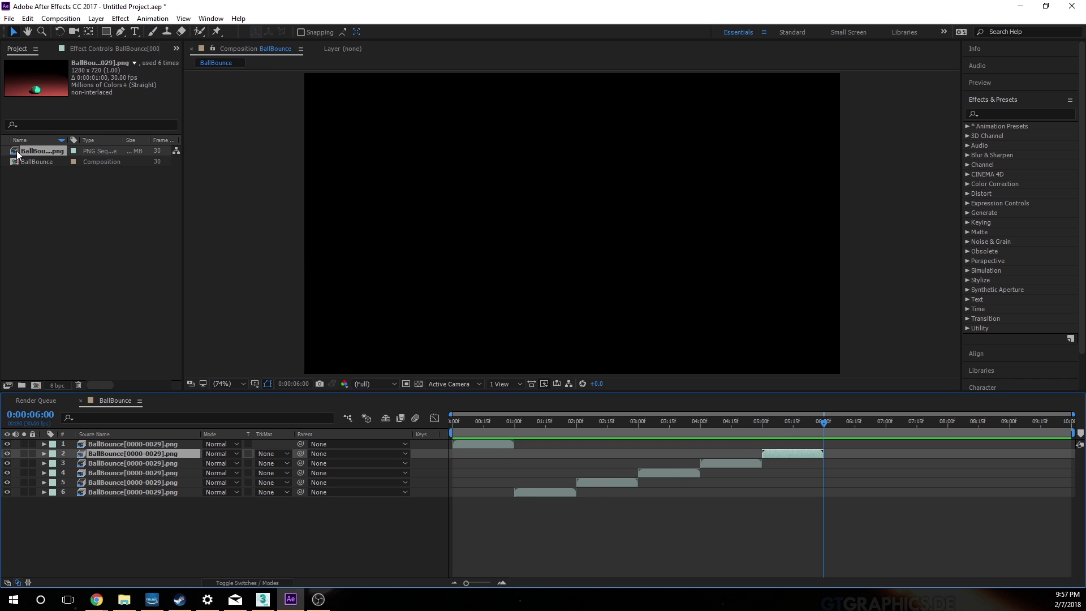
left_click_drag(36, 151, 843, 462)
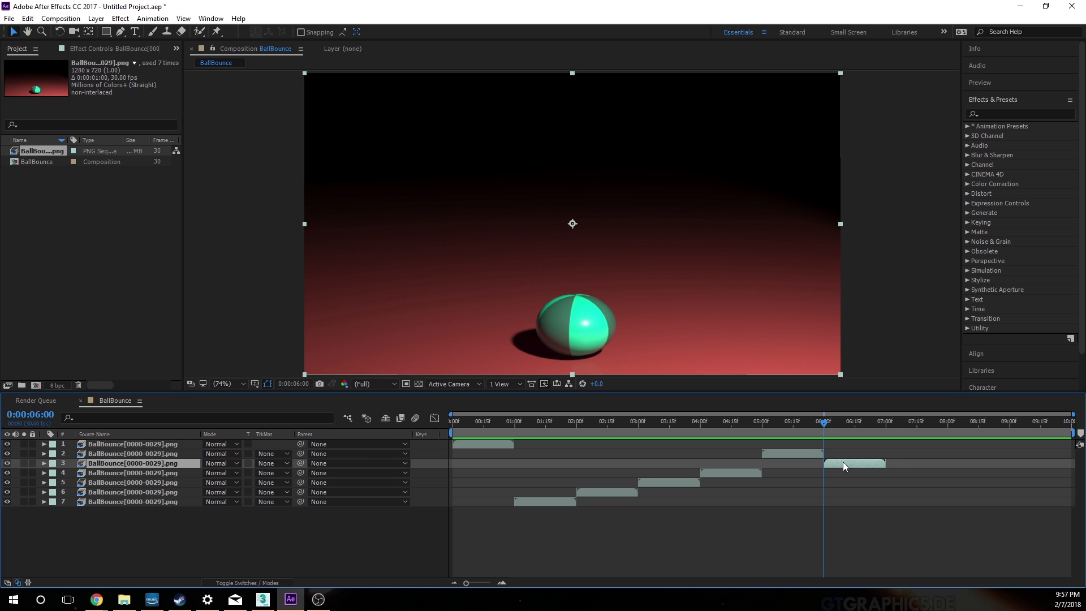
left_click_drag(824, 423, 887, 426)
left_click_drag(23, 150, 911, 473)
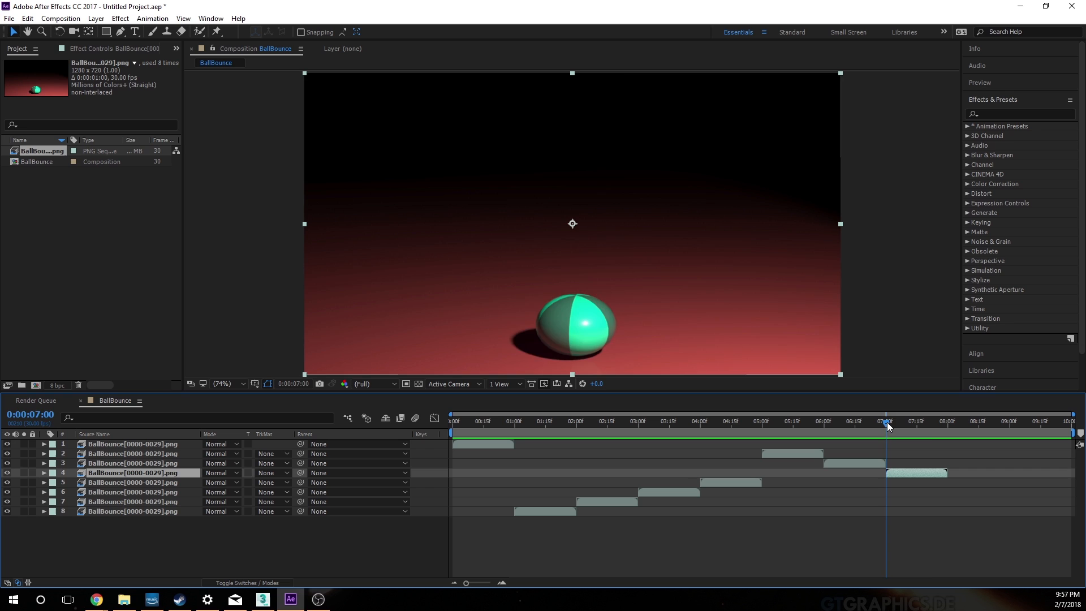
left_click_drag(887, 422, 948, 423)
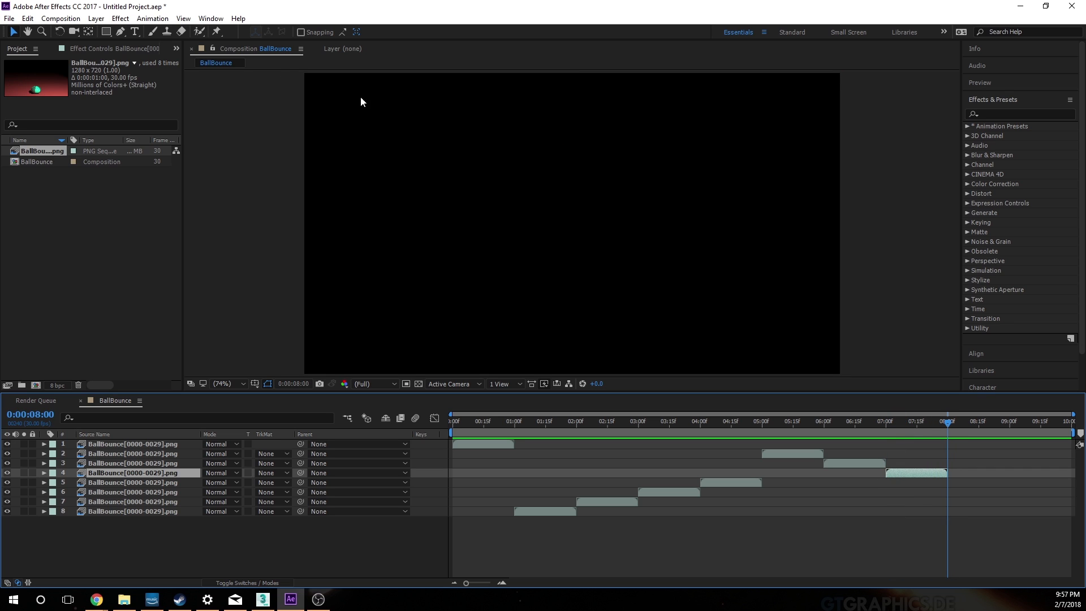
left_click_drag(16, 153, 975, 484)
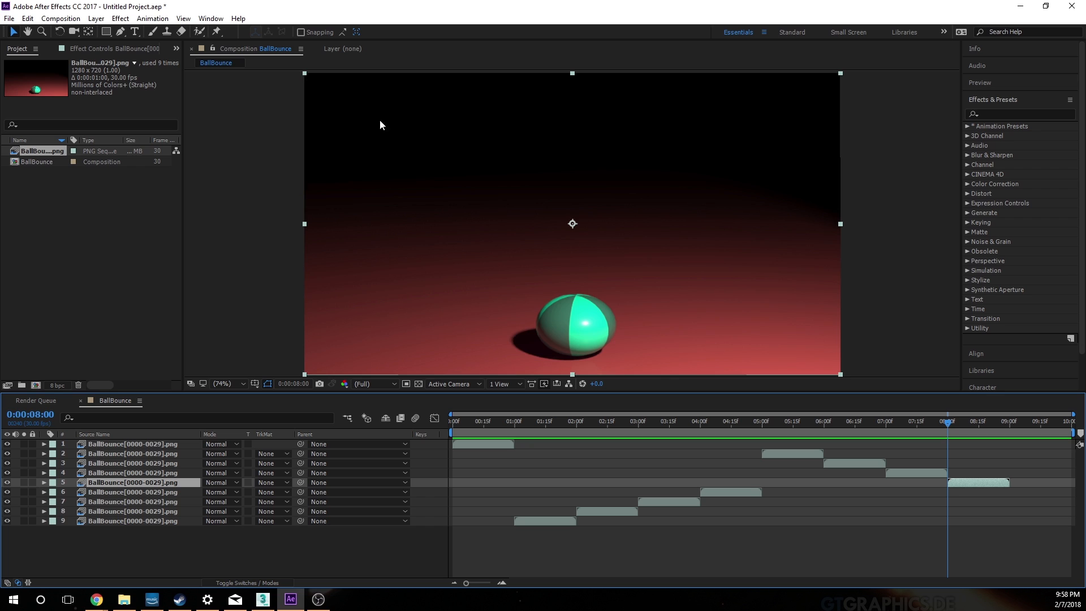
left_click_drag(954, 426, 1011, 426)
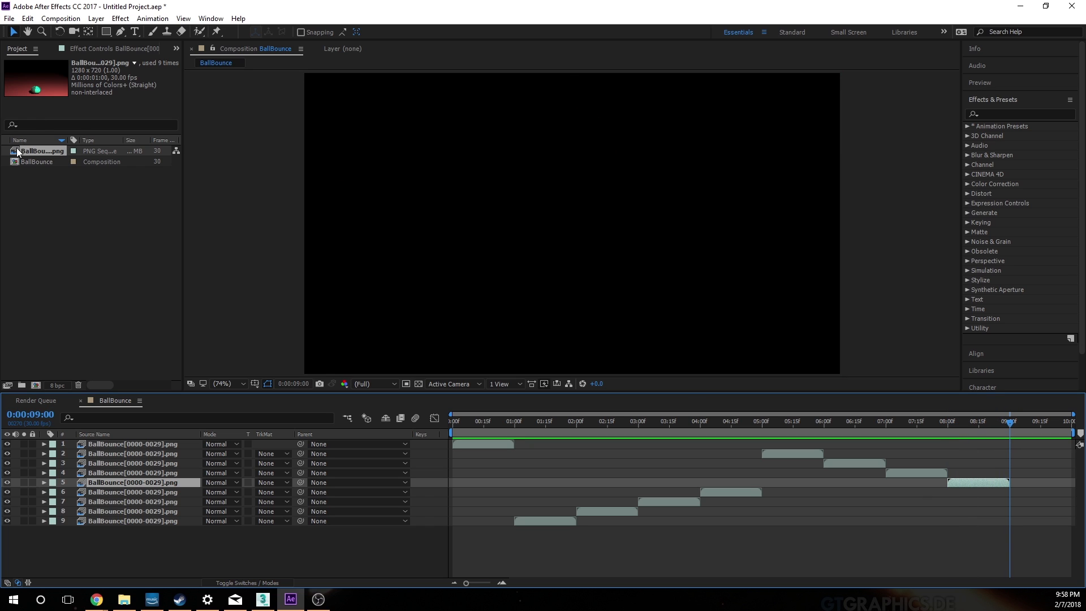
left_click_drag(20, 151, 1026, 499)
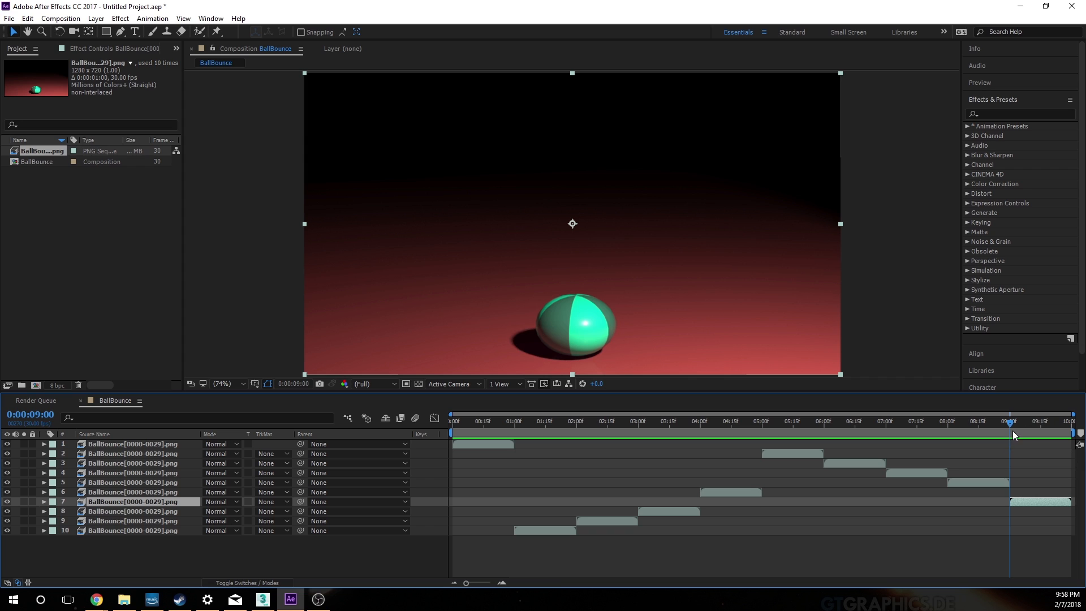
Step: Extend the BallBounce composition's duration to 0:00:11:00 in its composition settings
left_click_drag(1007, 425, 1073, 431)
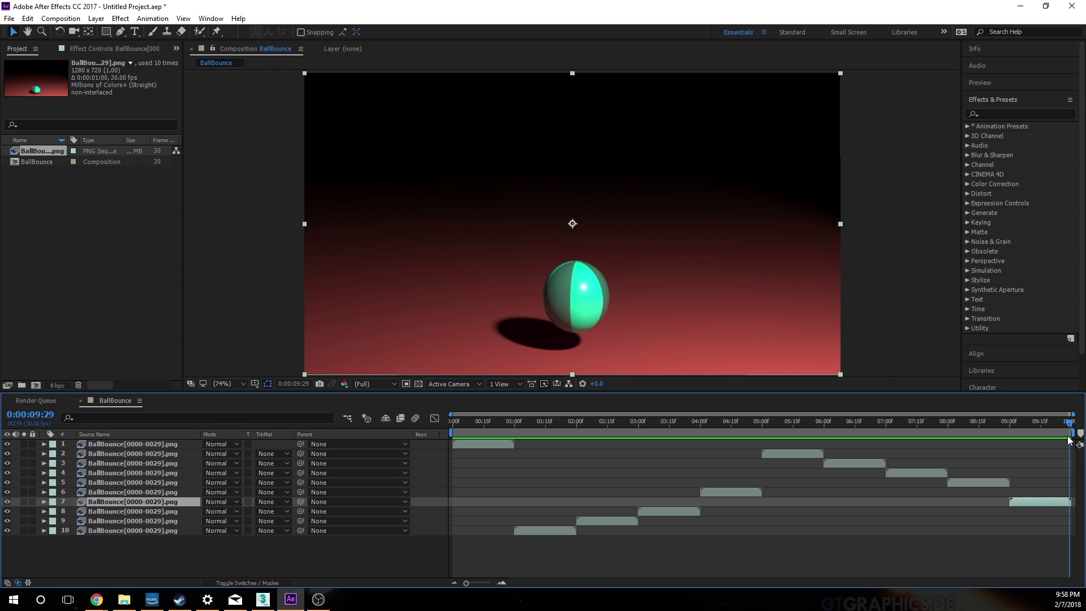
left_click_drag(1070, 423, 1080, 418)
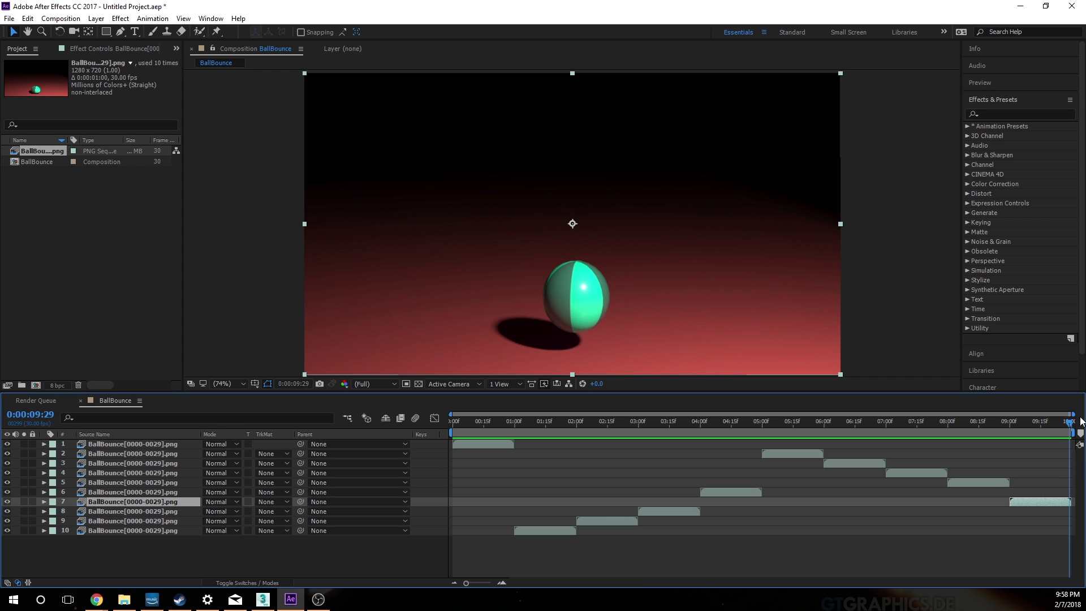
left_click(71, 19)
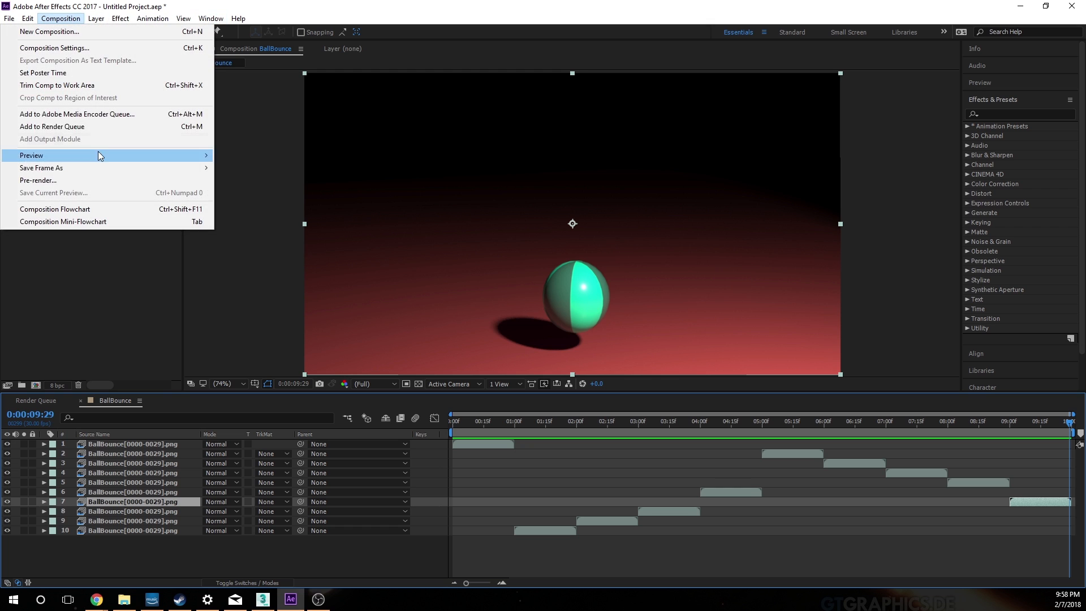
left_click(62, 48)
left_click(405, 427)
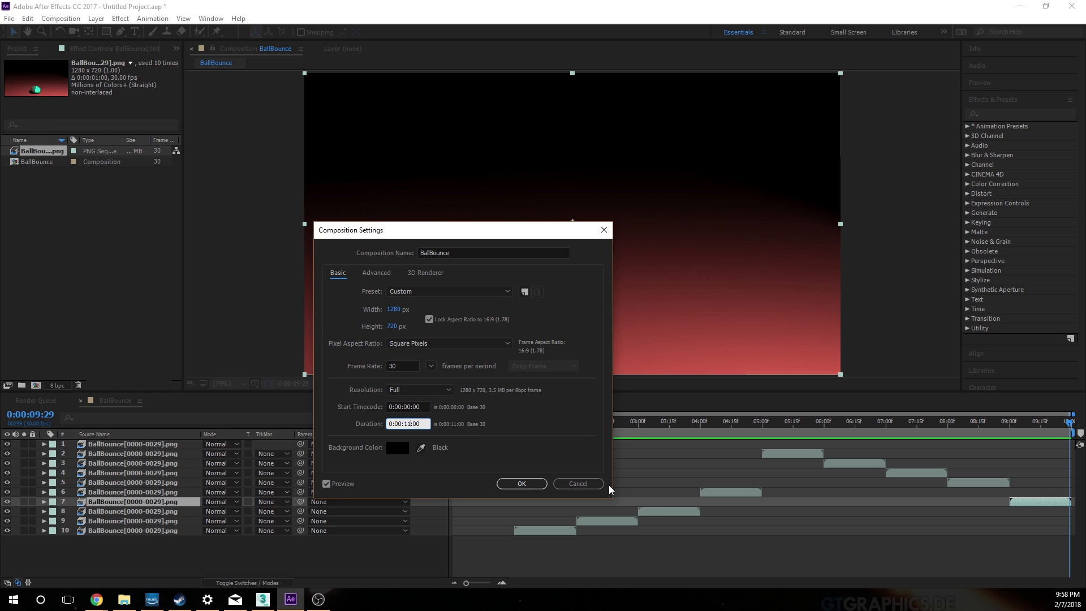
left_click(522, 483)
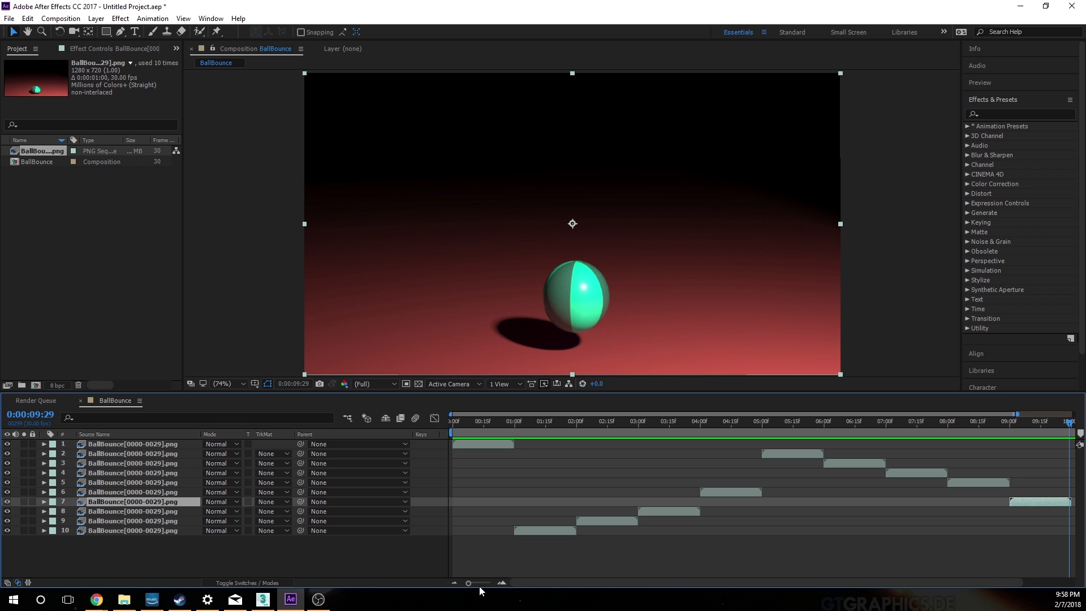
Step: Move the current time to 0:00:10:00 at the end of the last clip and trim the work area's end to it
left_click_drag(469, 583, 491, 584)
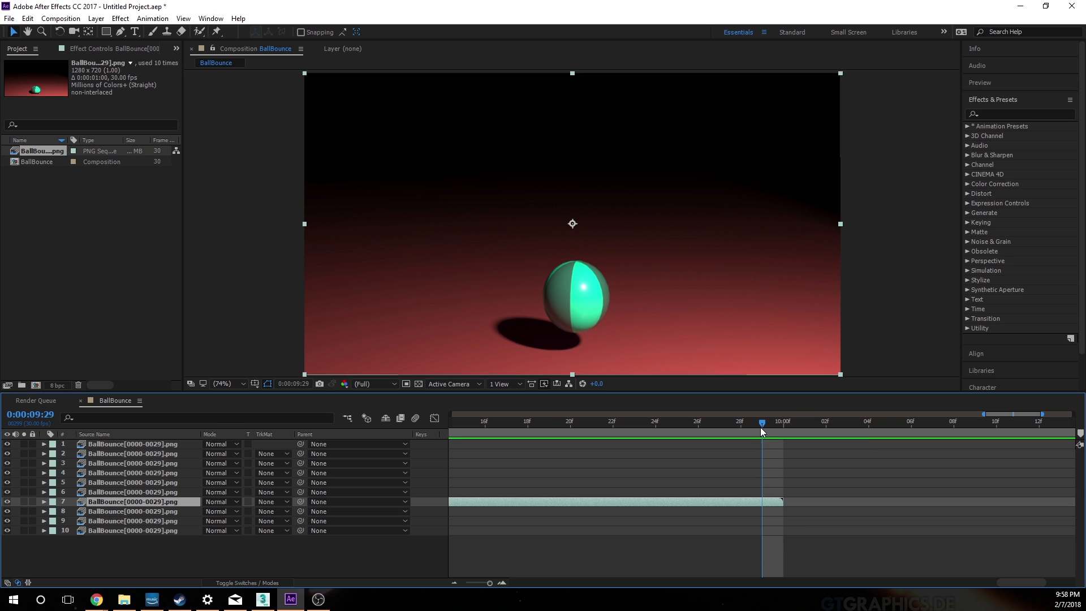
left_click_drag(758, 432, 781, 435)
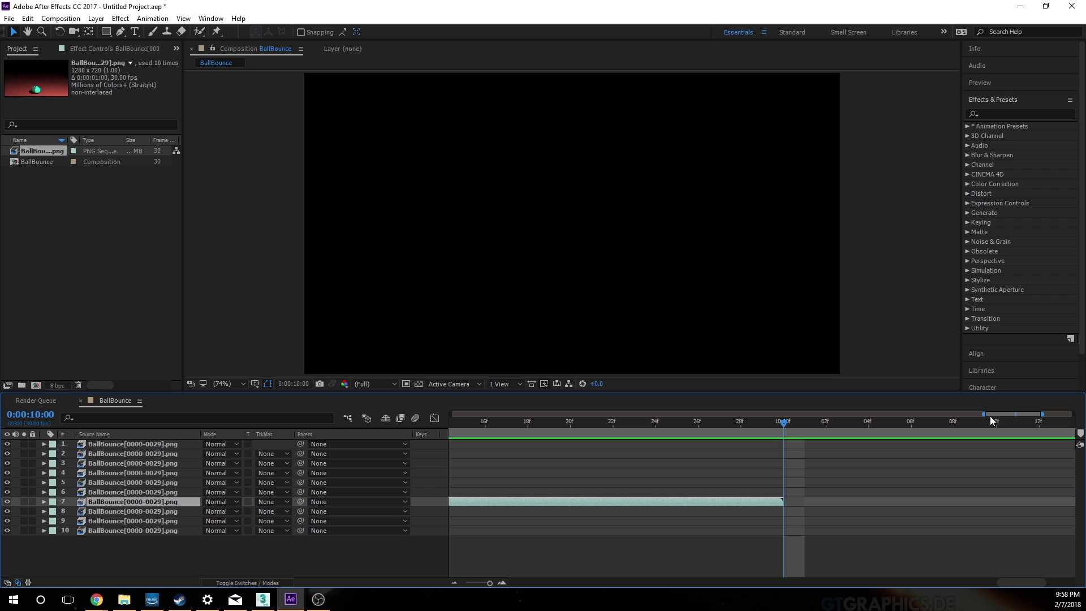
left_click_drag(989, 415, 1059, 421)
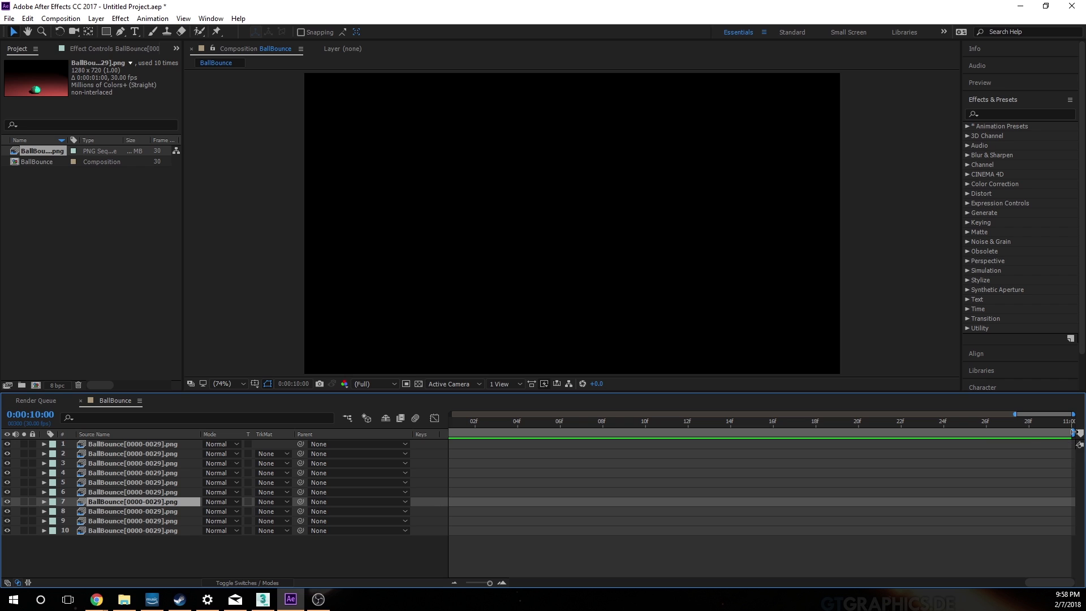
left_click_drag(1071, 433, 943, 433)
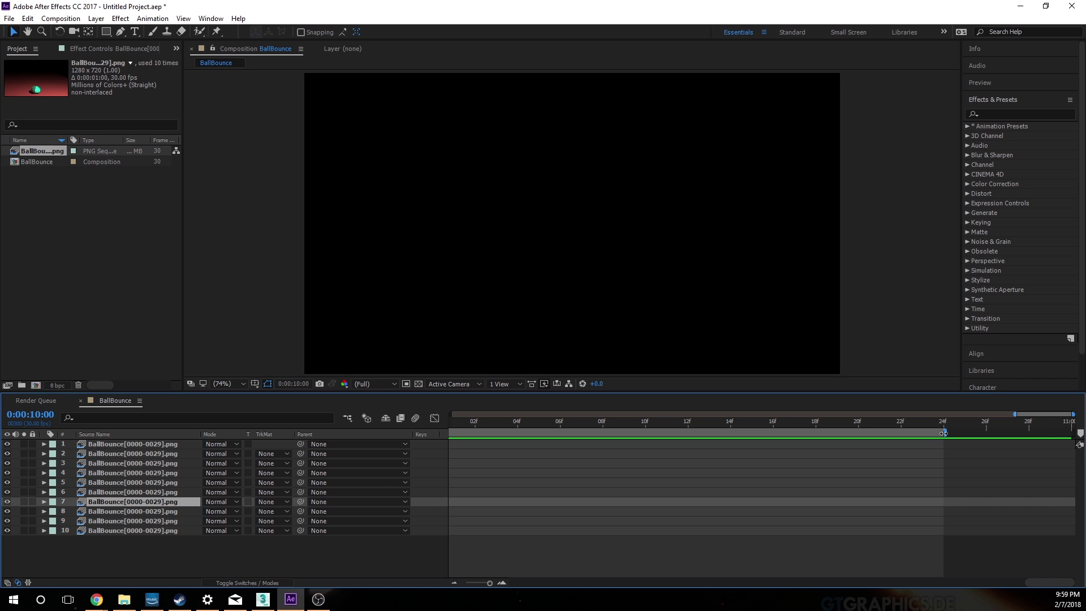
left_click_drag(1045, 414, 947, 415)
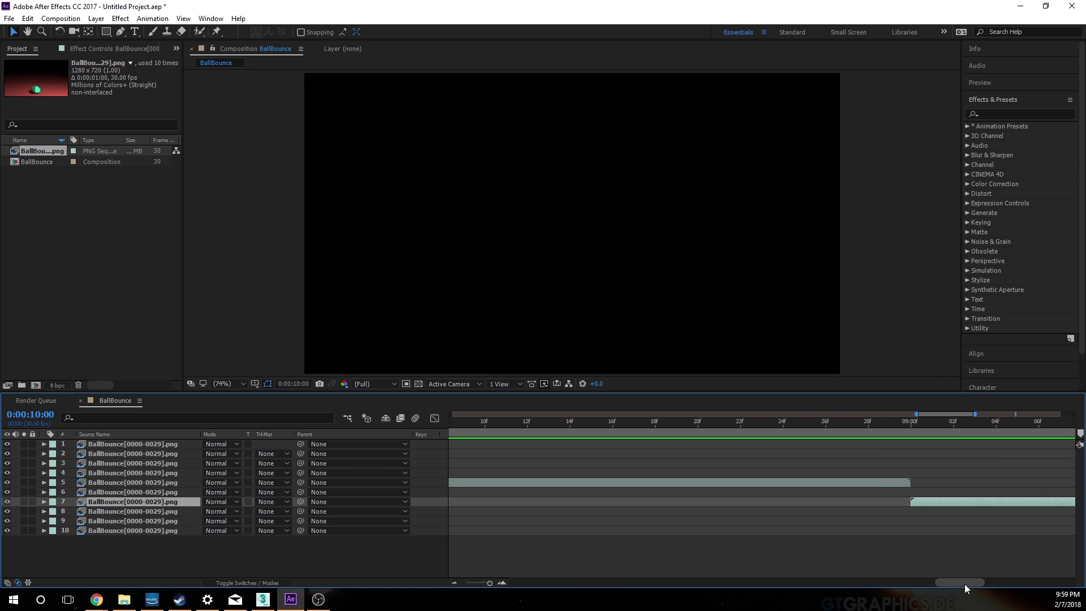
left_click_drag(965, 584, 1056, 583)
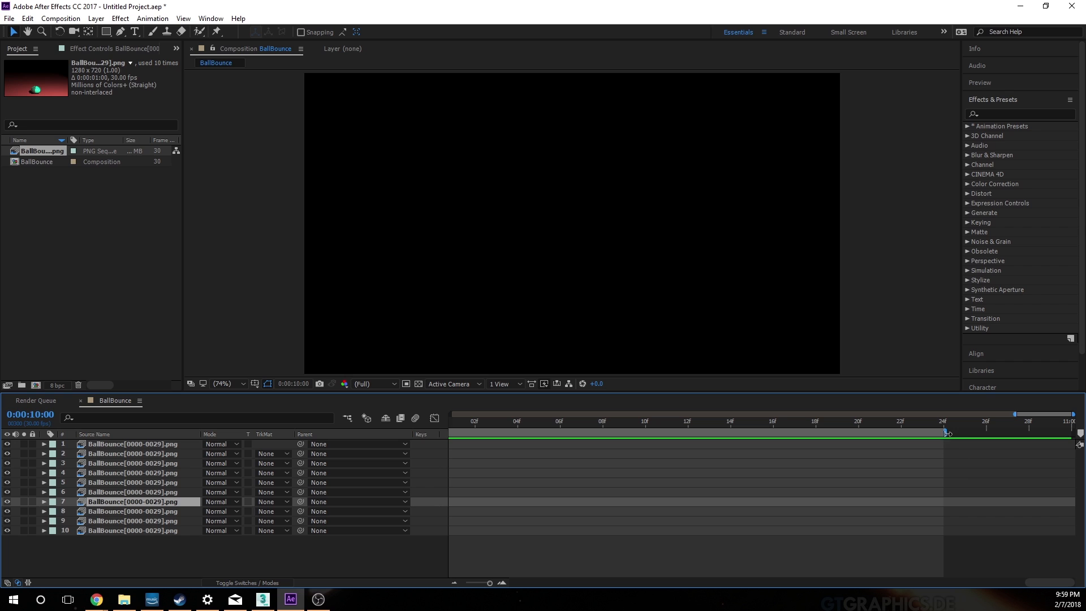
left_click_drag(948, 434, 779, 486)
mouse_move(1038, 584)
left_mouse_down()
mouse_move(993, 589)
mouse_move(1028, 588)
left_mouse_up()
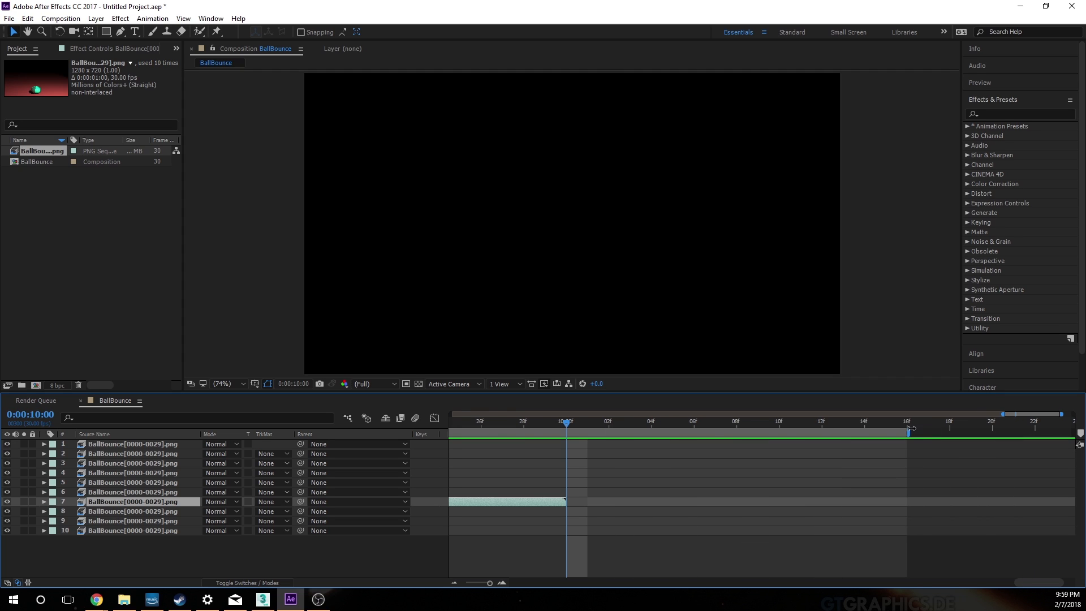
left_click_drag(910, 428, 568, 446)
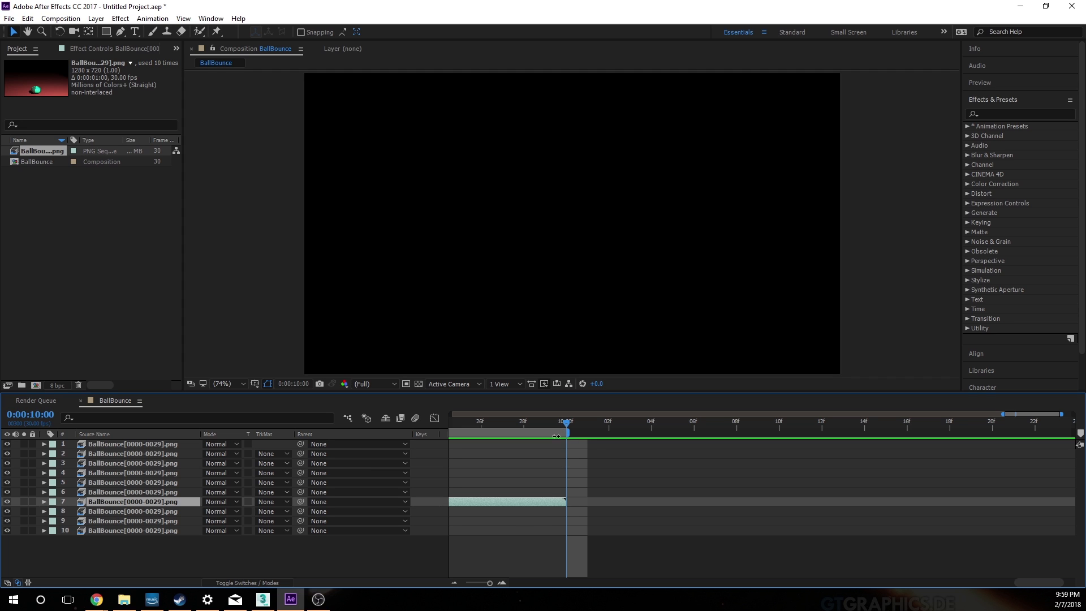
Step: Play back the looping ball bounce from the start of the composition to check the clip transitions
left_click_drag(489, 583, 430, 584)
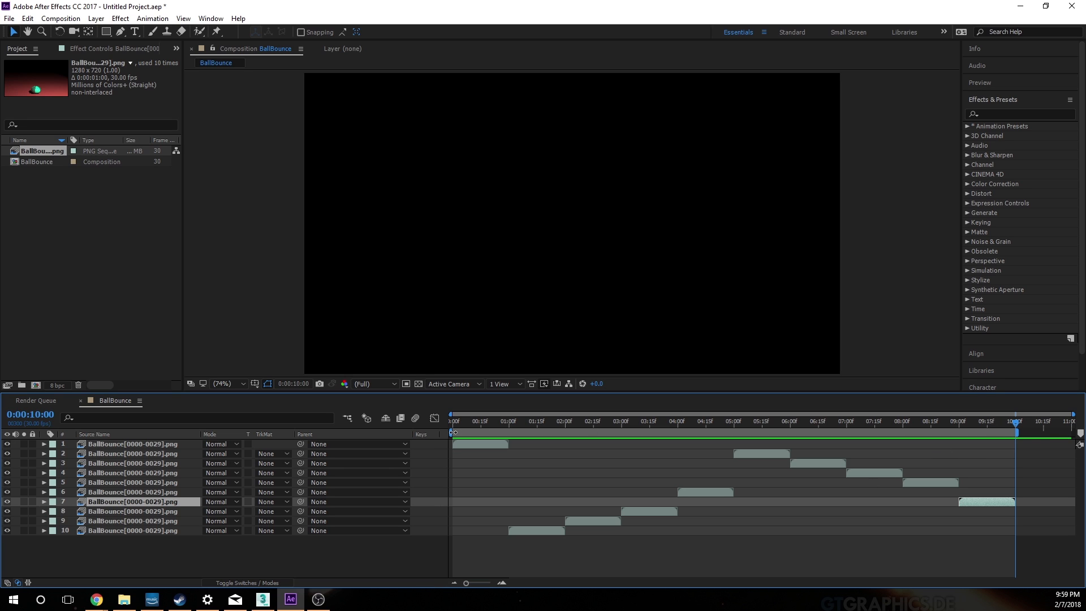
left_click_drag(1013, 425, 452, 431)
key("space")
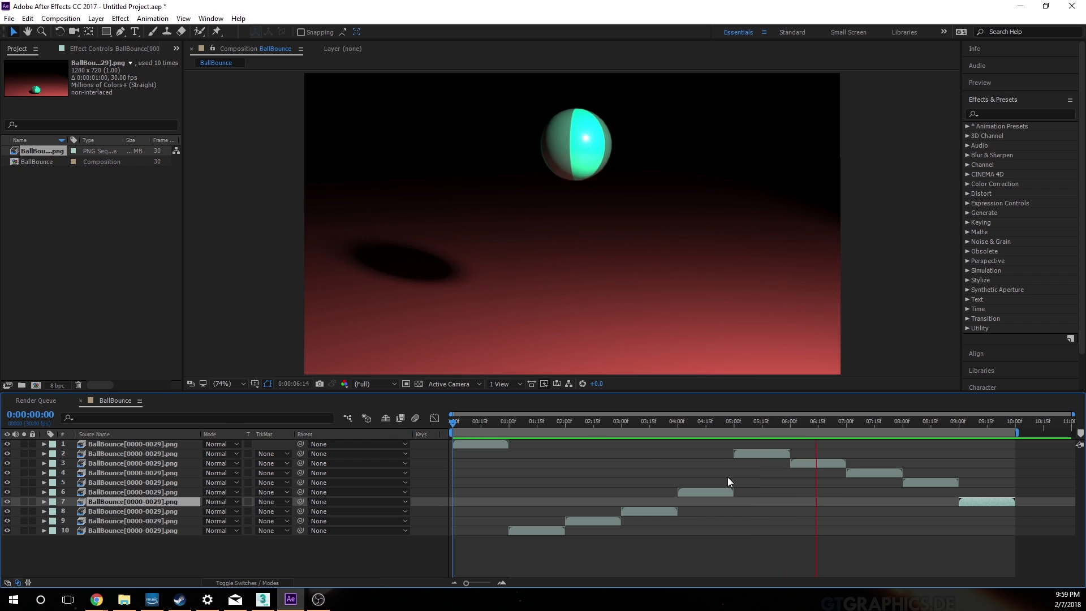
key("space")
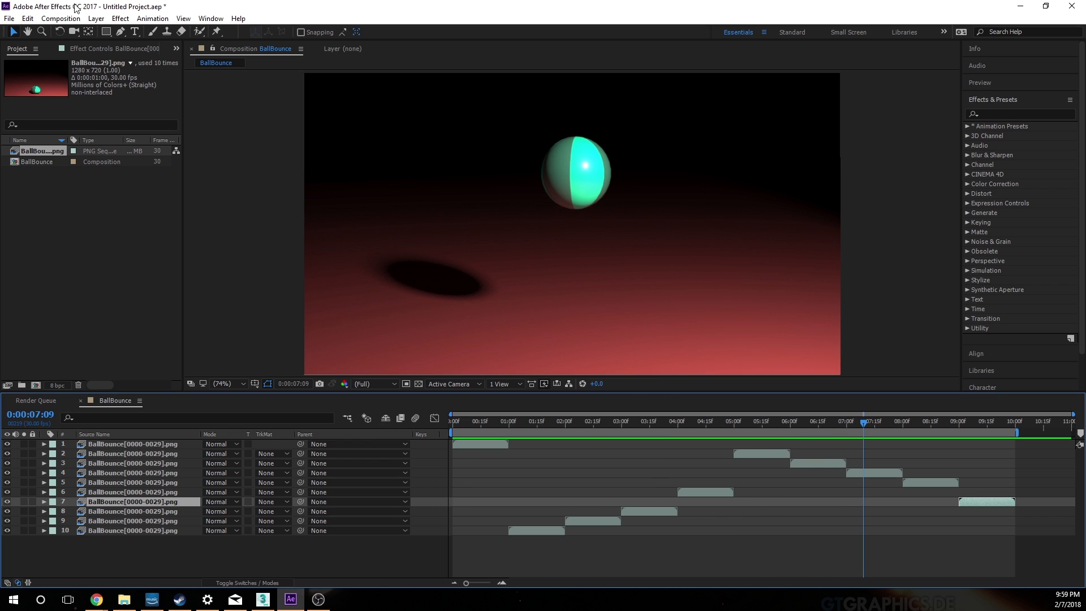
Step: Export the BallBounce composition to the Adobe Media Encoder queue
left_click(60, 18)
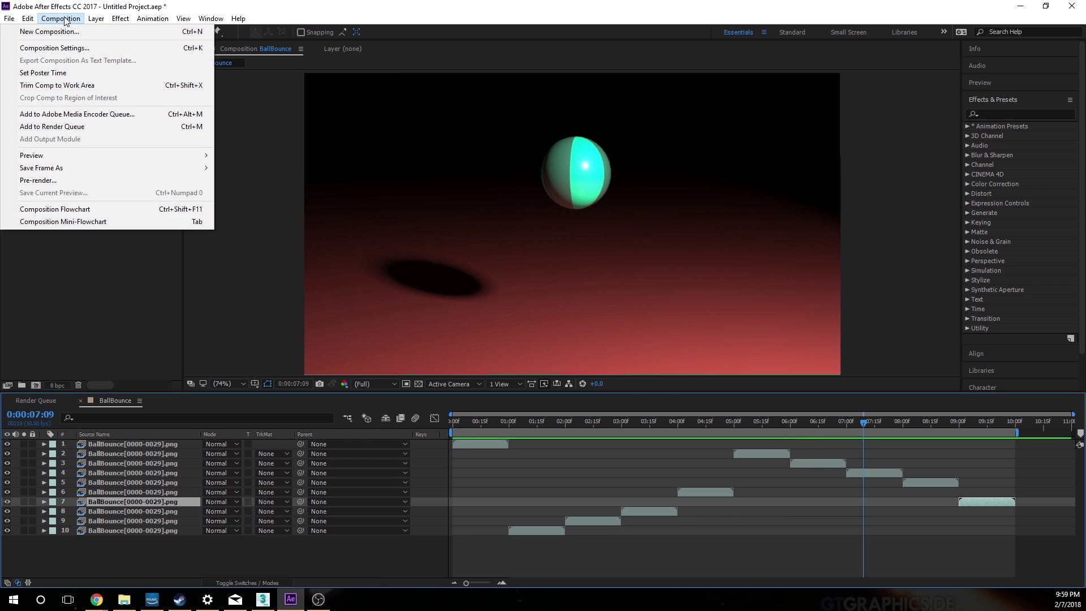
left_click(63, 18)
left_click(9, 19)
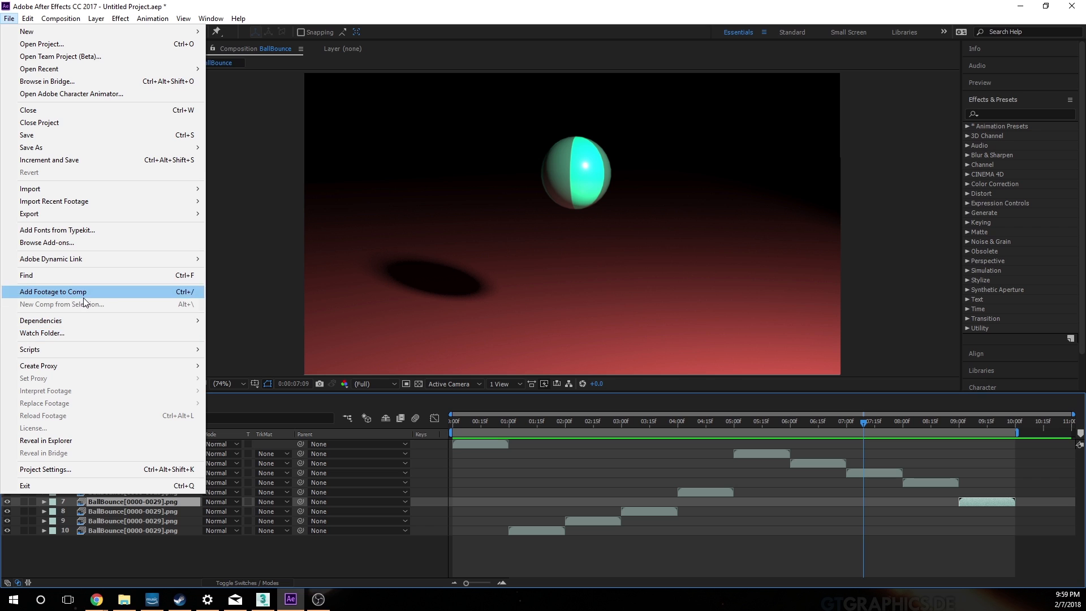
mouse_move(86, 216)
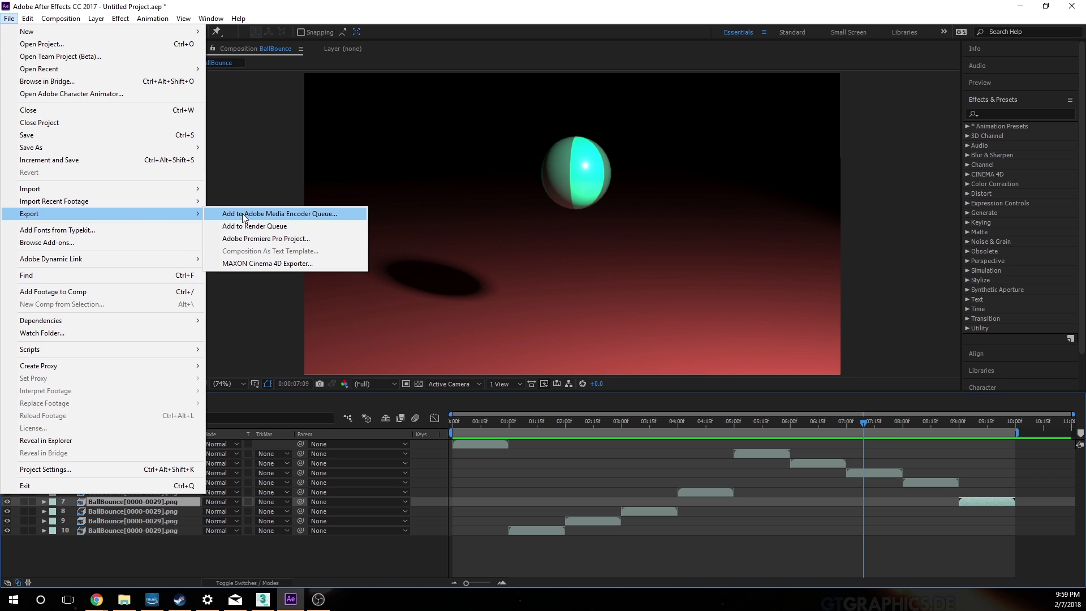
left_click(325, 217)
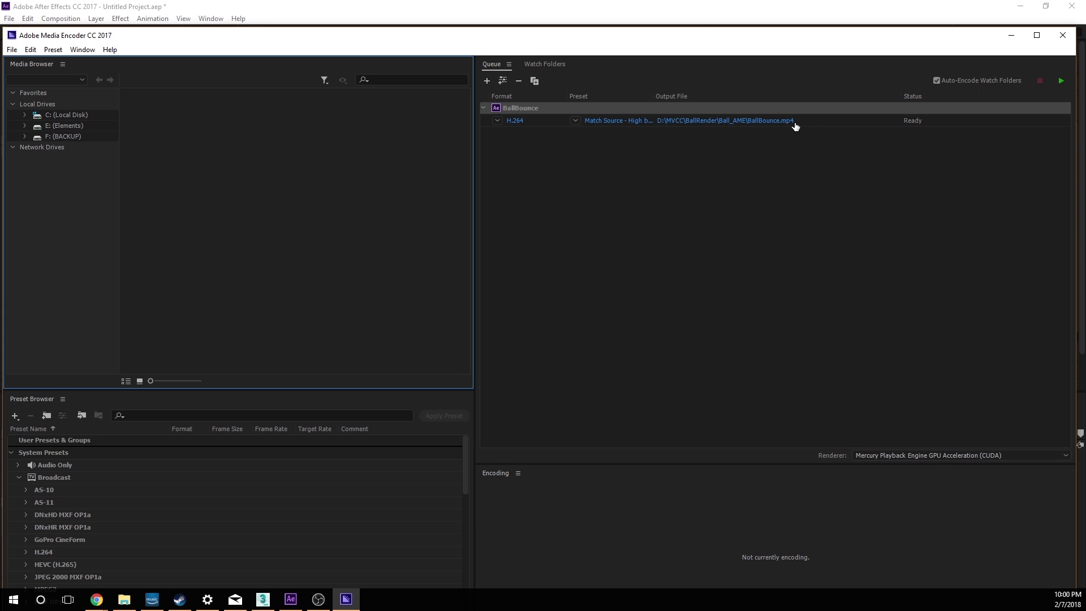
Step: Try to change the first BallBounce queue item's format to DNxHR/DNxHD MXF
left_click(497, 123)
left_click(590, 253)
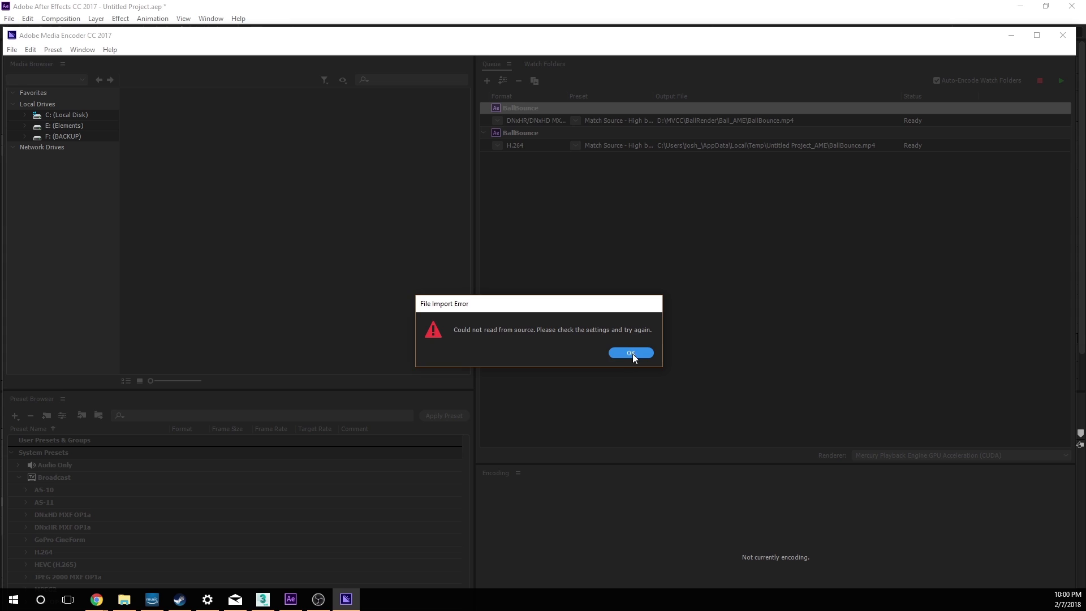
left_click(631, 353)
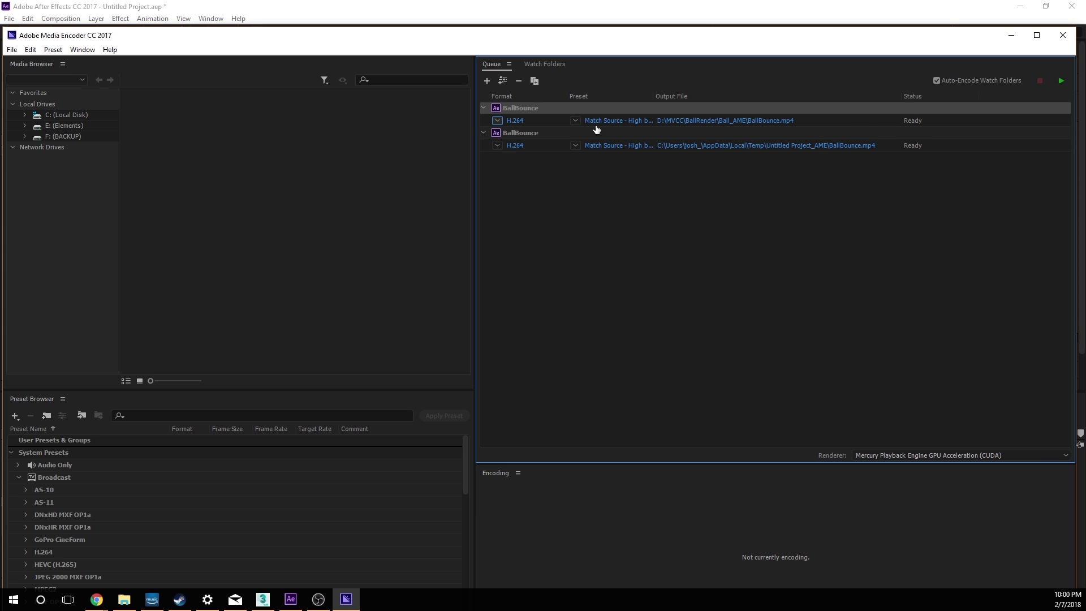
left_click(575, 120)
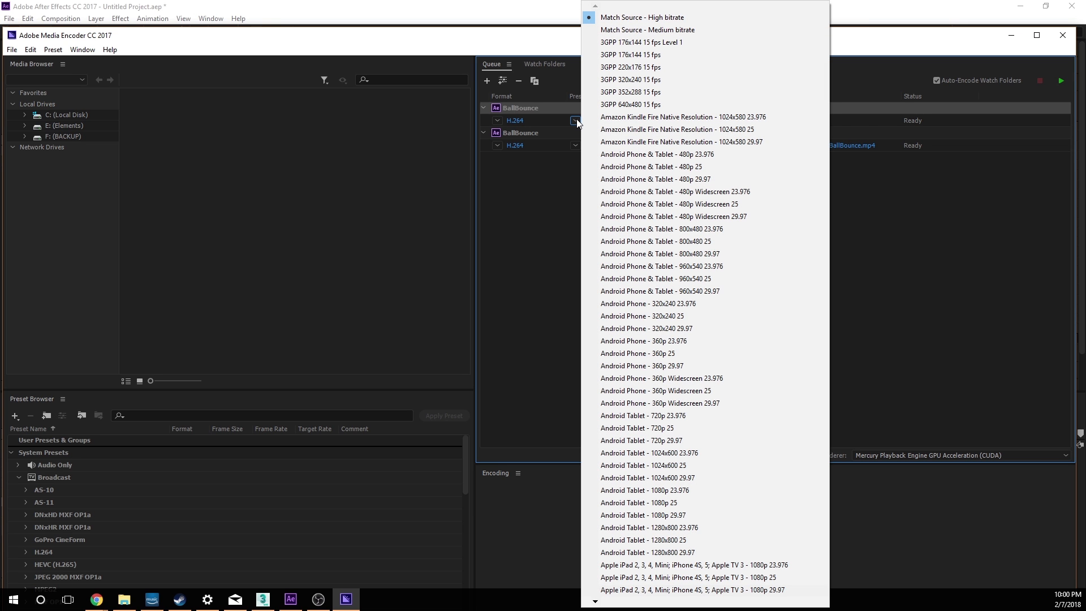
left_click(576, 121)
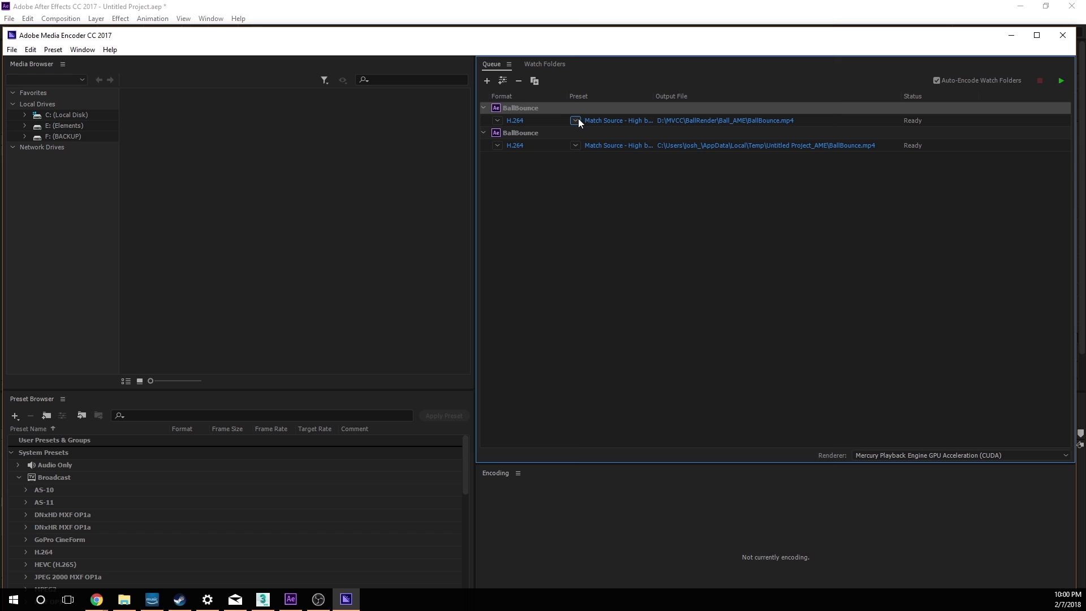
left_click(497, 120)
left_click(672, 169)
Step: Remove the BallBounce item that outputs to D:\MVCC\BallRender\Ball_AME from the encoding queue
left_click(518, 80)
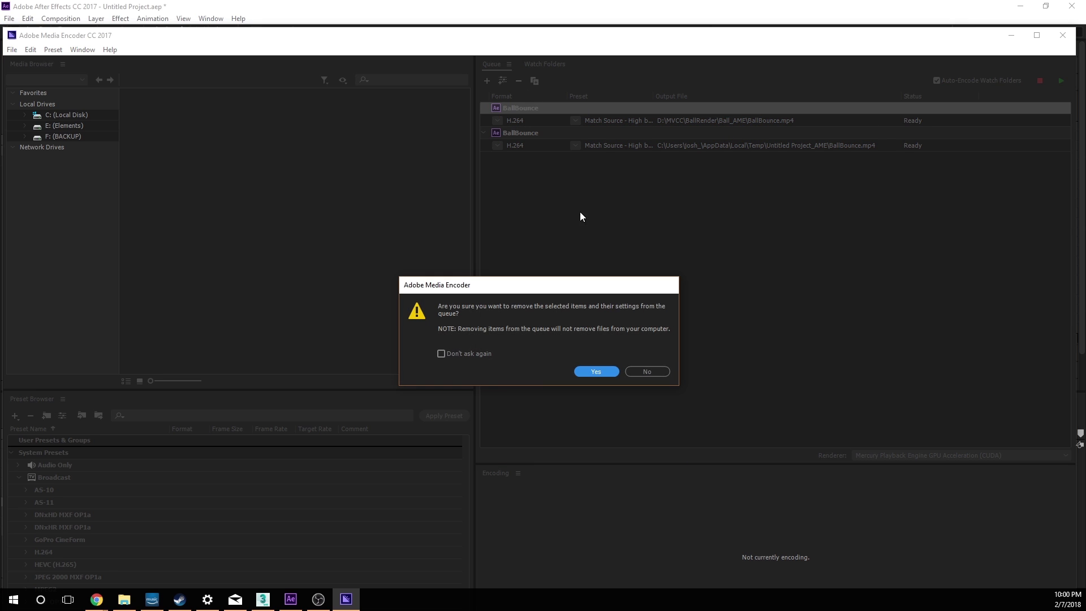
left_click(595, 370)
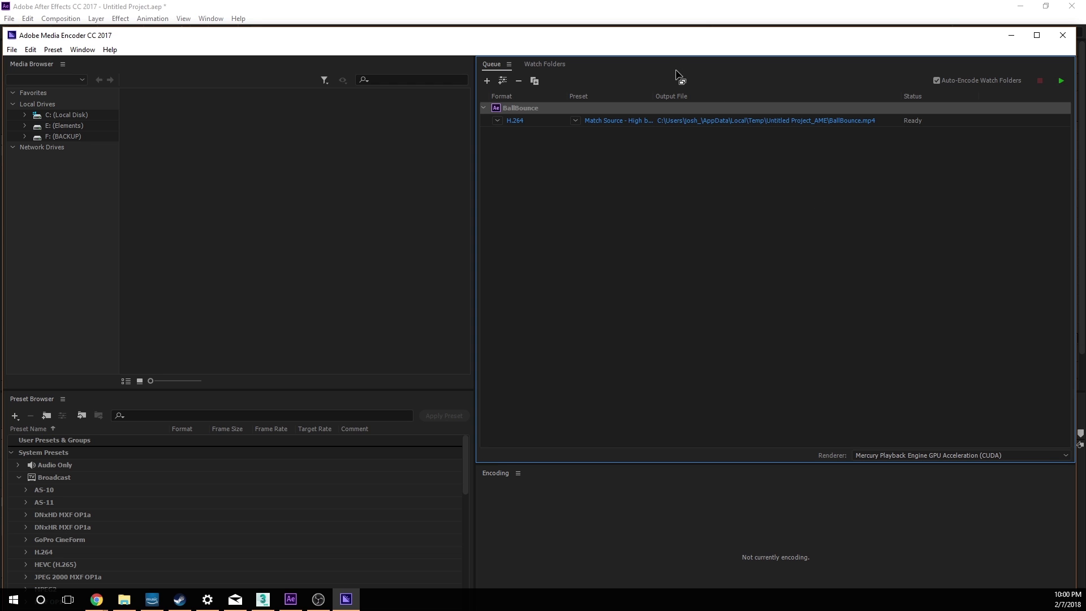
Step: Set the remaining BallBounce item's output file to BallBounce.mp4 in the E:\MVCC\BallBounce folder
left_click(684, 125)
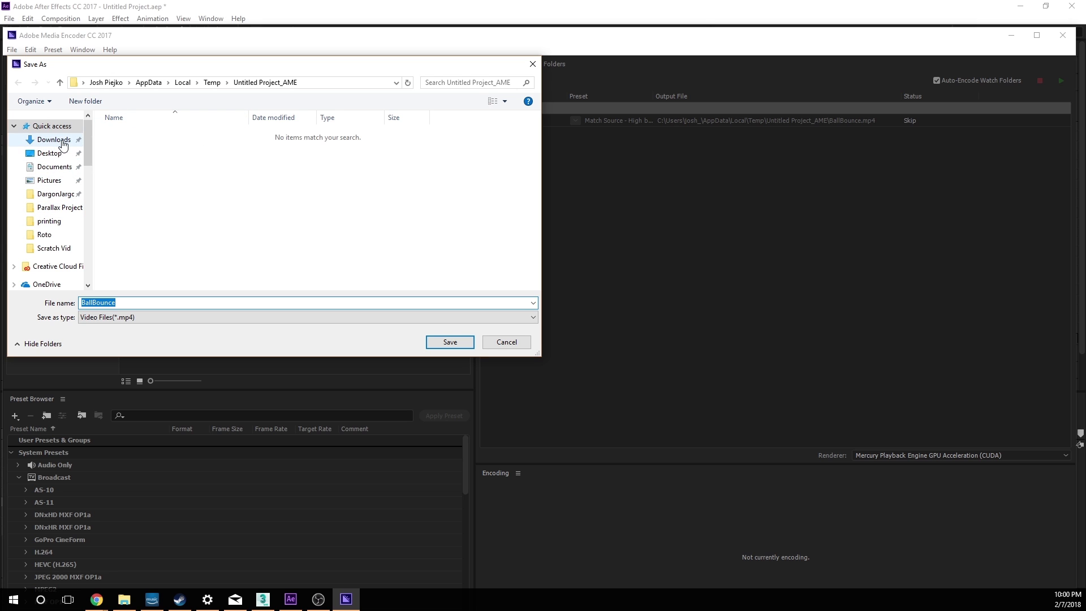
left_click_drag(88, 151, 86, 242)
left_click_drag(94, 212, 95, 209)
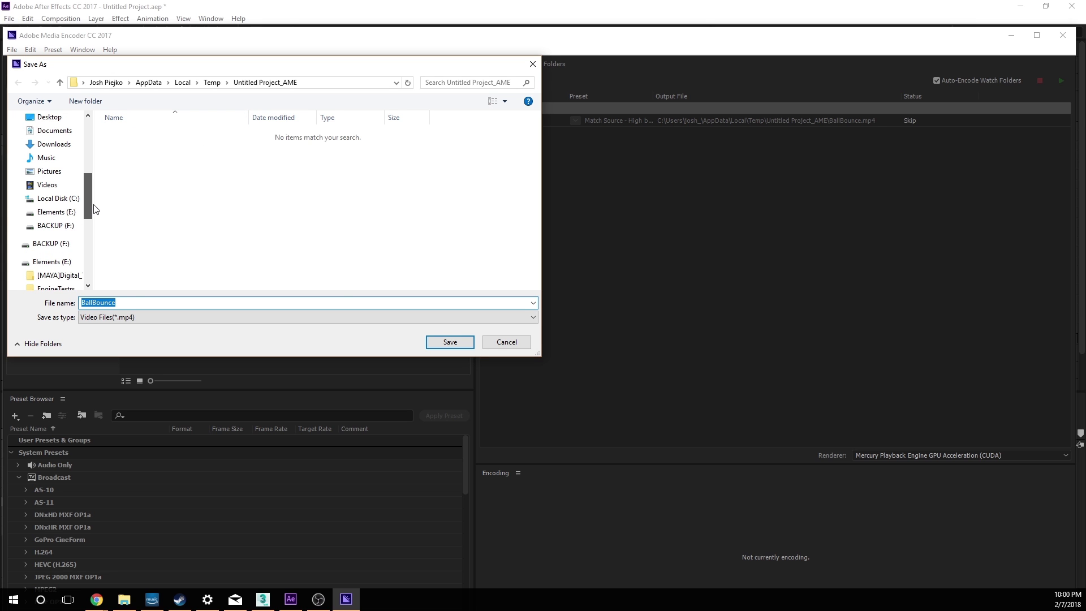
left_click(67, 215)
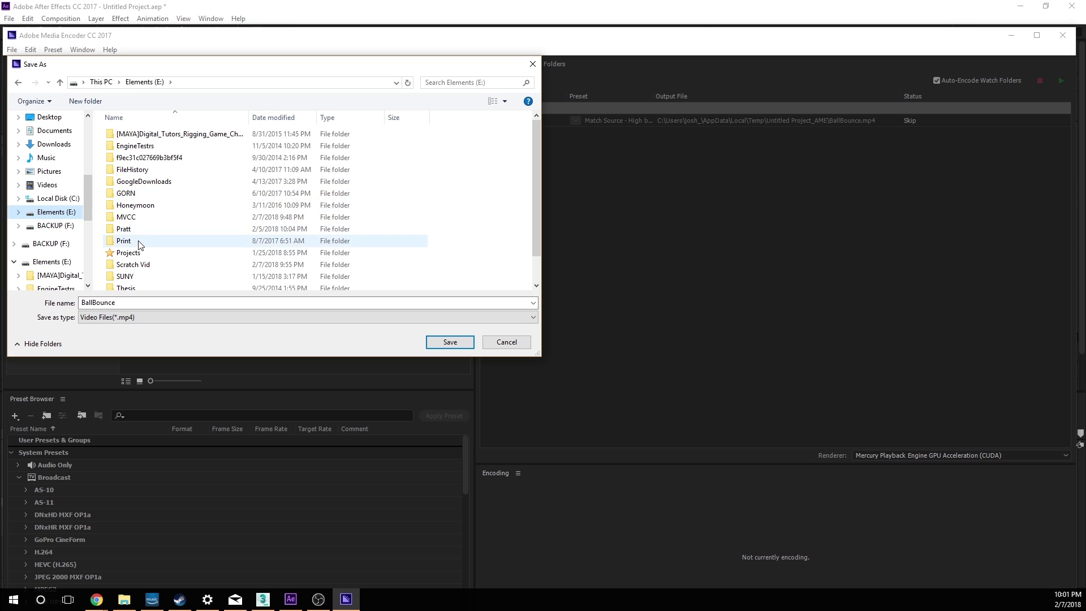
double_click(141, 217)
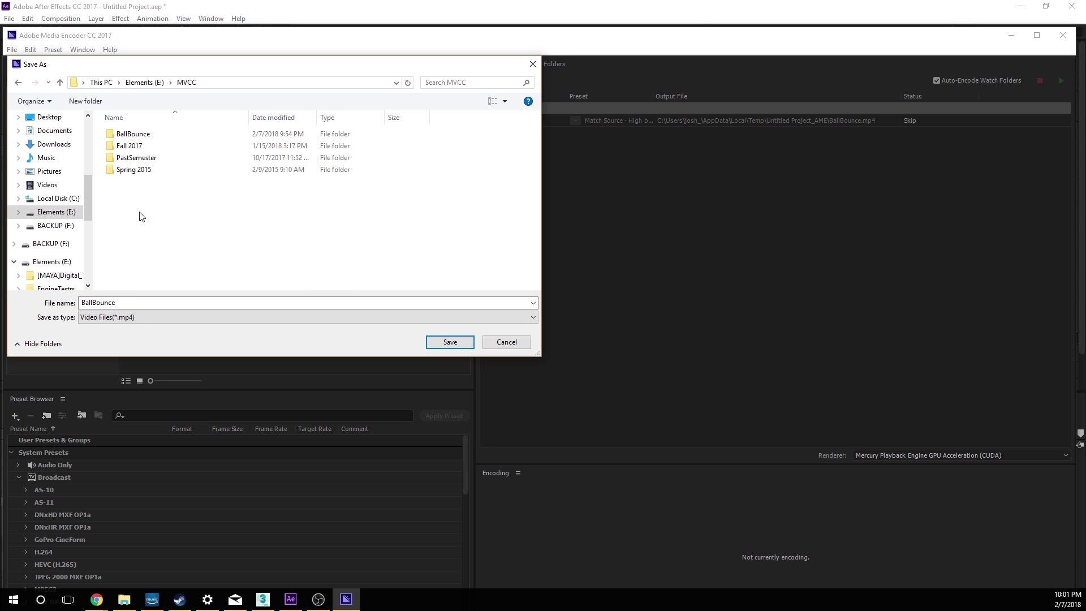
double_click(147, 135)
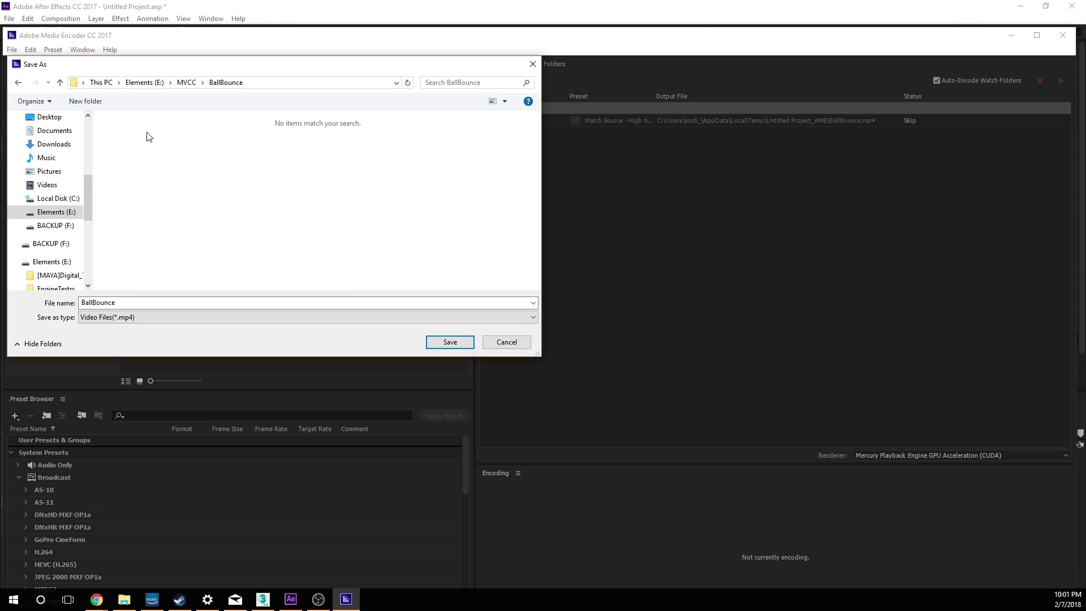
left_click(452, 343)
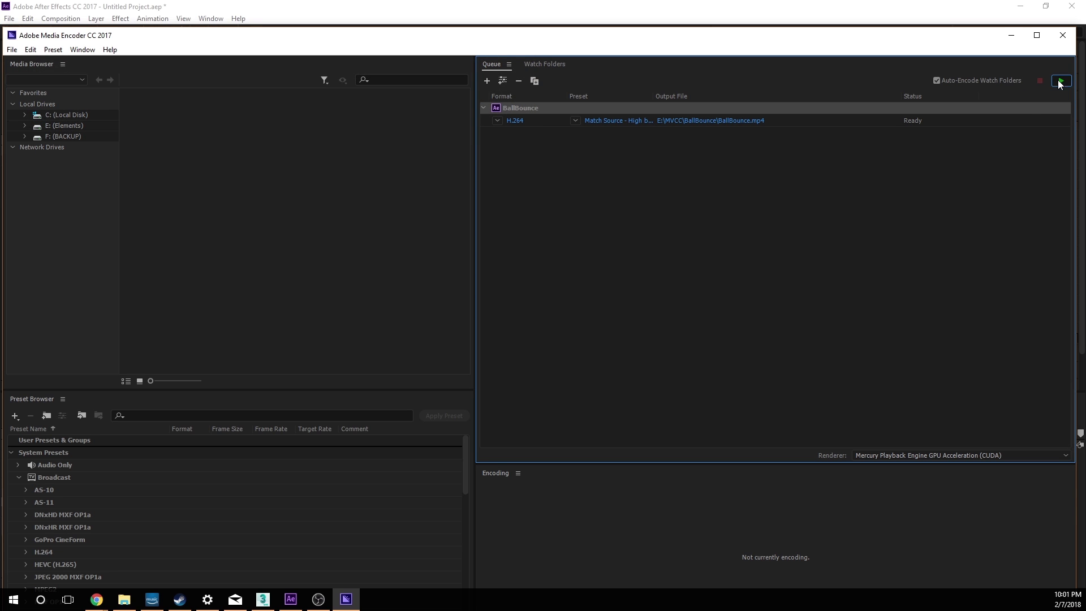
Step: Encode the queued BallBounce item as H.264 and close Media Encoder
left_click(1059, 83)
left_click(1061, 37)
Step: Switch to File Explorer and open the E:\MVCC\BallBounce folder
left_click(125, 599)
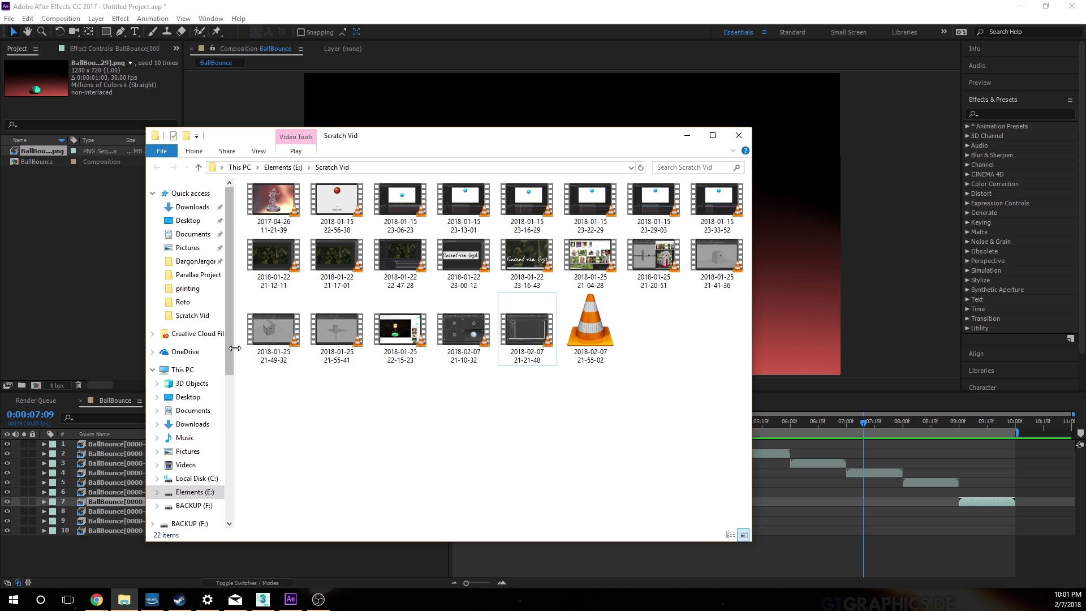
left_click(196, 491)
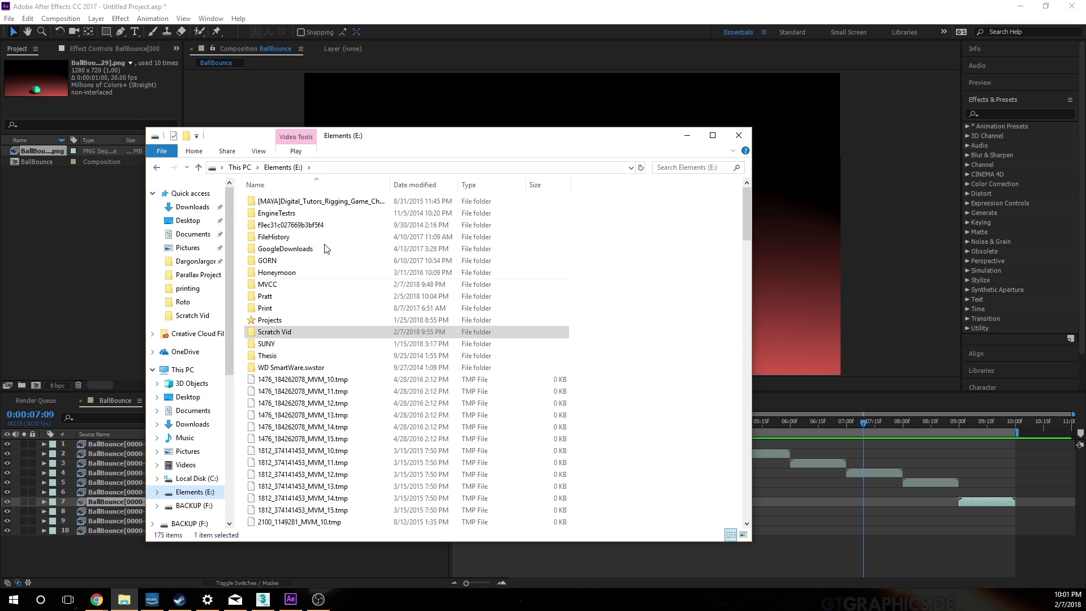
double_click(276, 284)
double_click(285, 203)
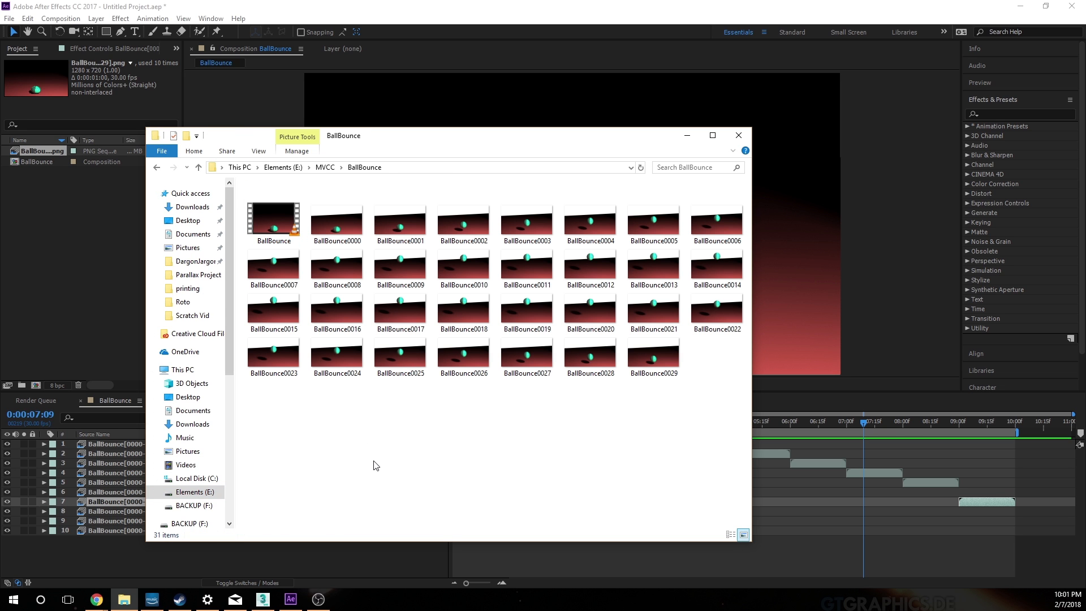
Step: Open the exported BallBounce video in VLC media player and replay it to check the loop
double_click(277, 228)
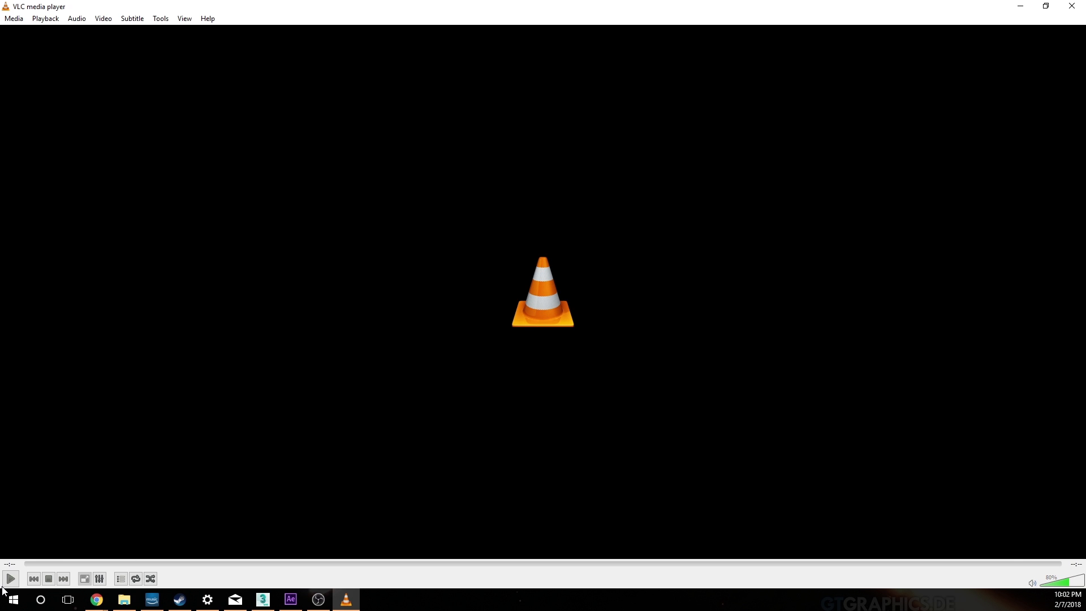
left_click(11, 579)
left_click(5, 580)
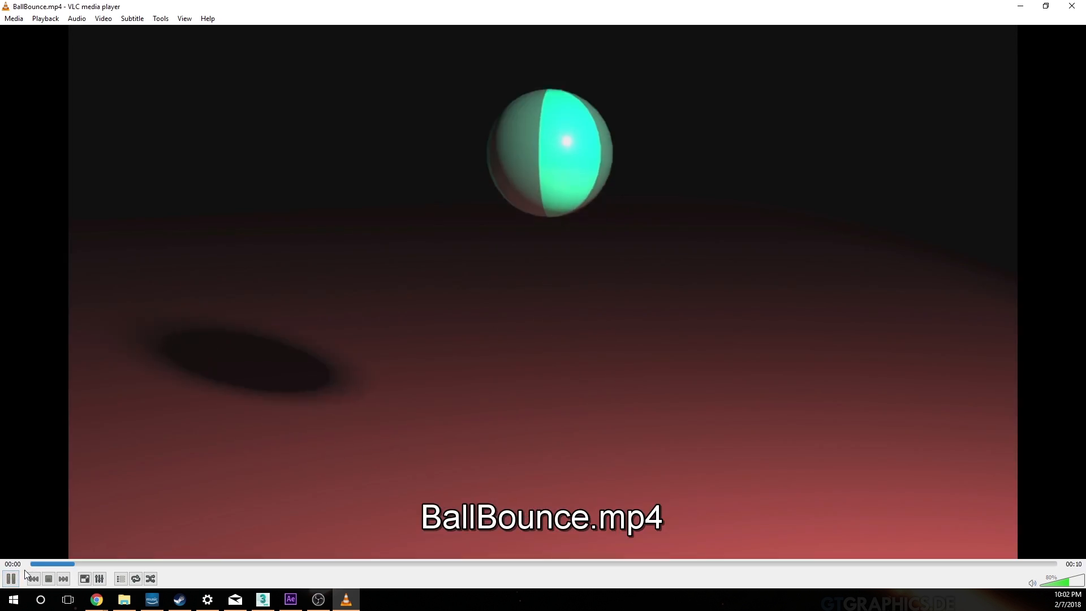